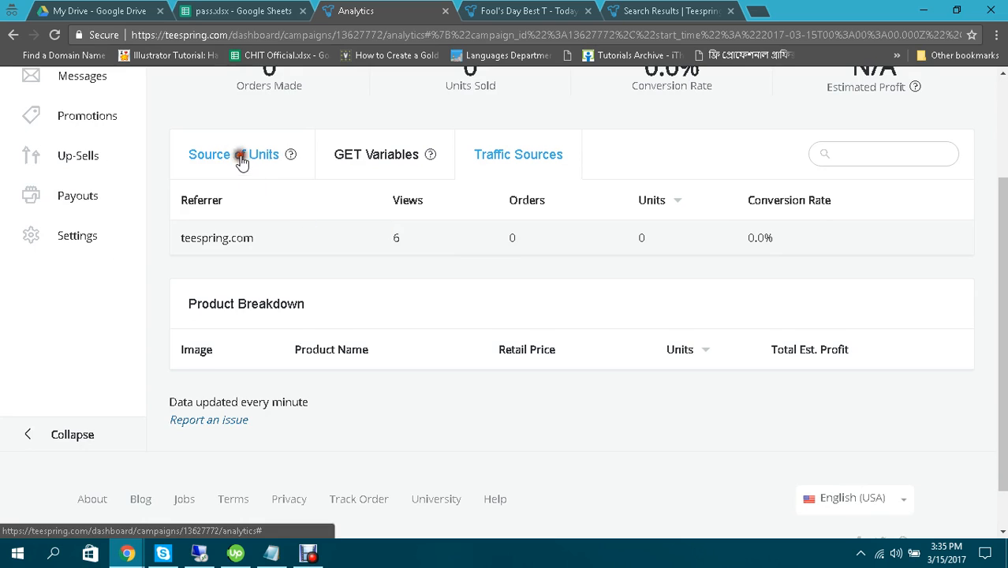
Step: Review the Source of Units, GET Variables and Traffic Sources reports in the Fool's Day Best T Shirt analytics
click(240, 156)
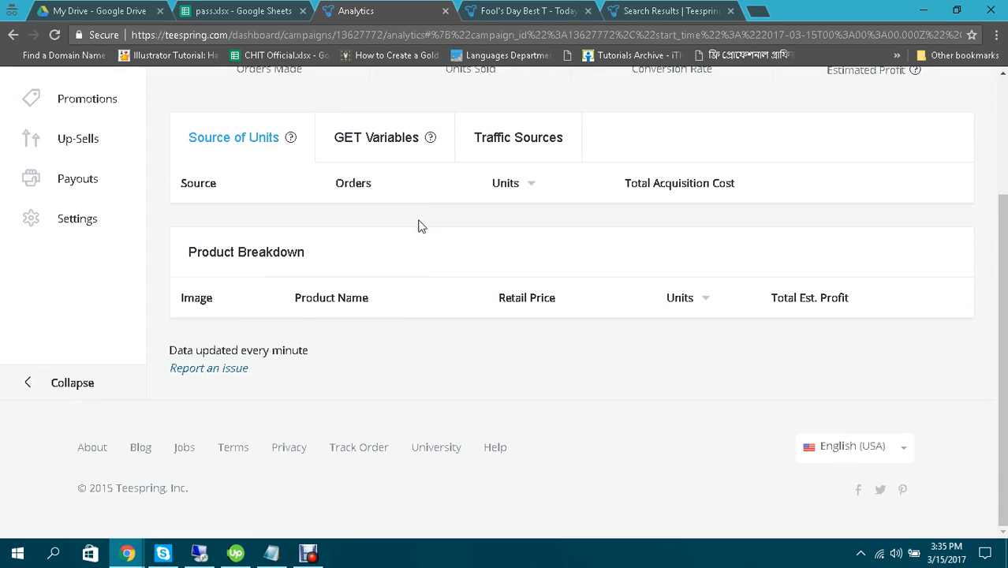
scroll(420, 226, up, 1)
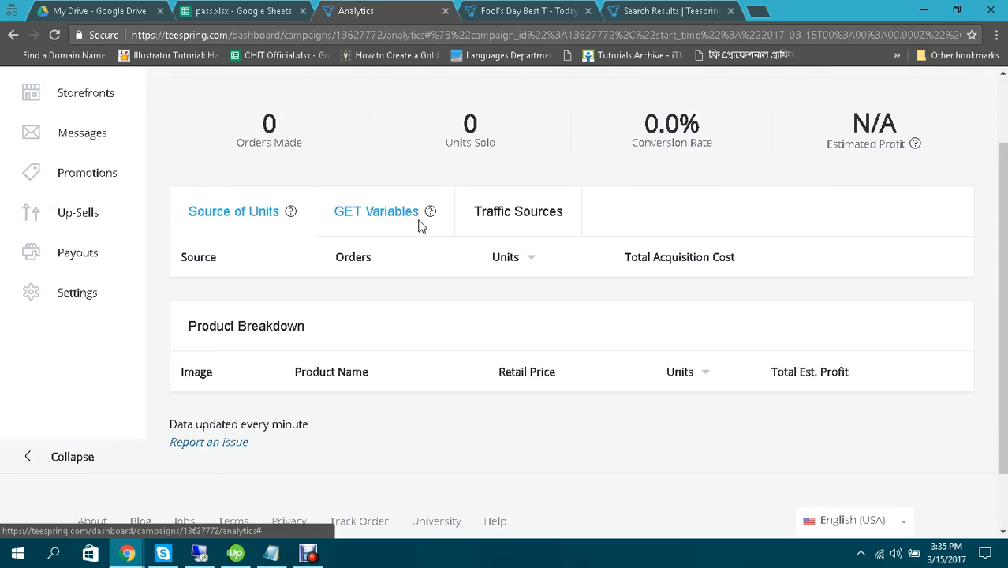
click(382, 212)
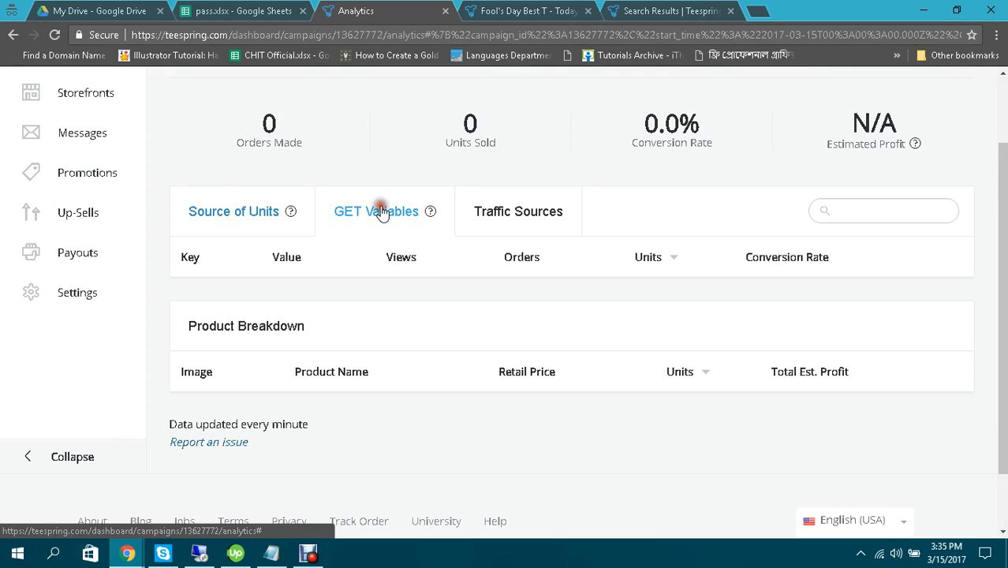
click(518, 211)
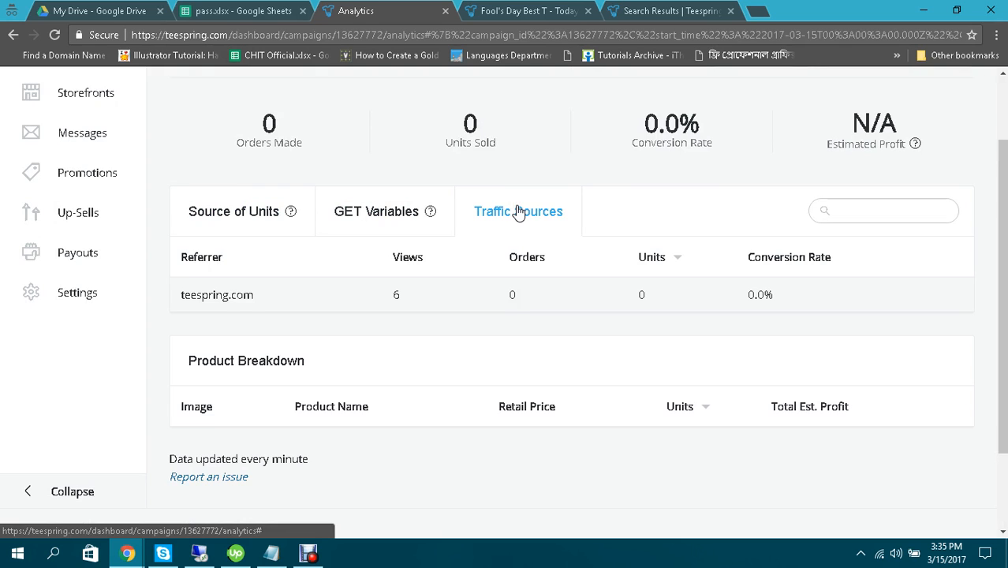
scroll(568, 189, up, 2)
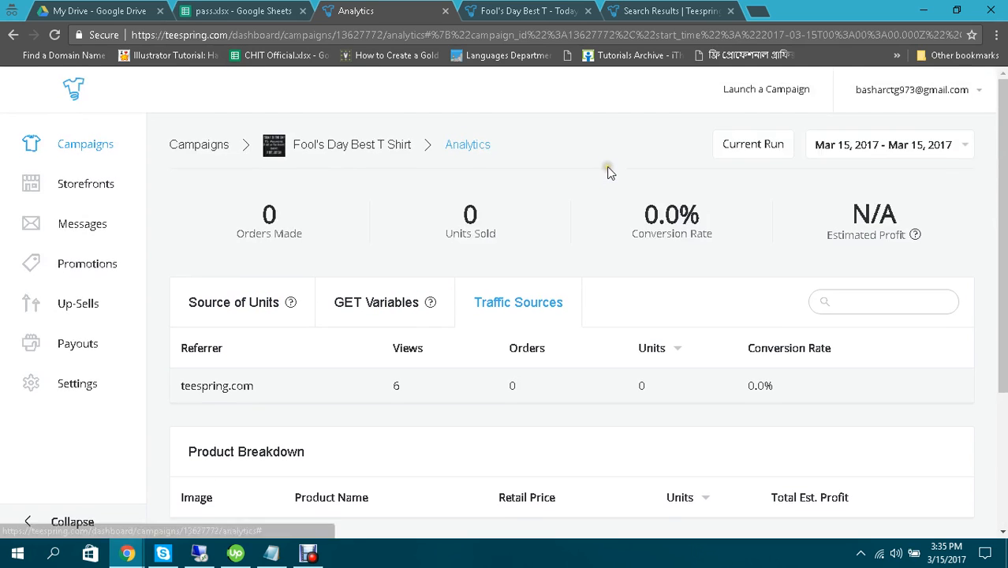
scroll(472, 175, down, 1)
scroll(214, 201, up, 1)
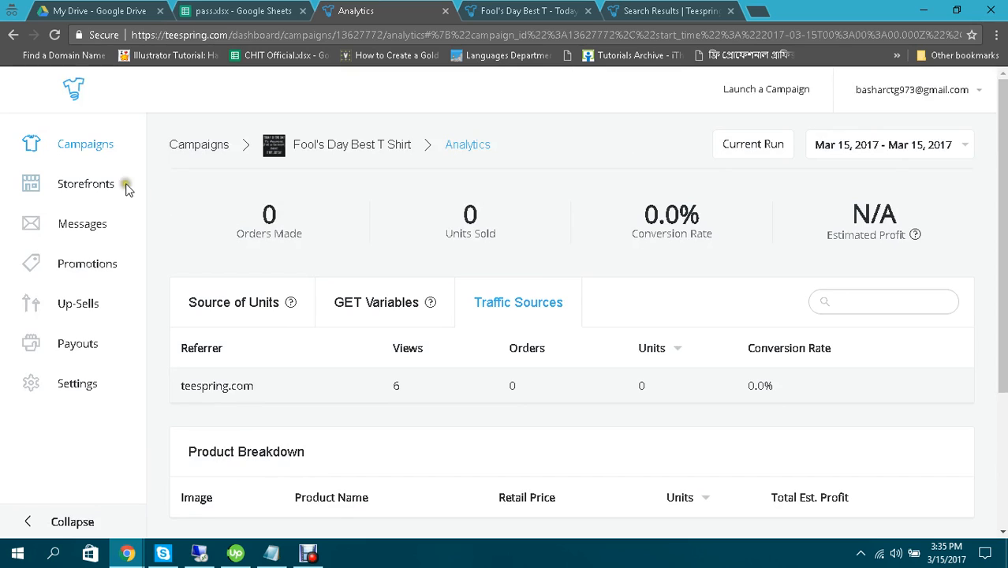
Step: Return to the campaigns overview and open the Fool's Day Best T Shirt campaign for editing
click(104, 143)
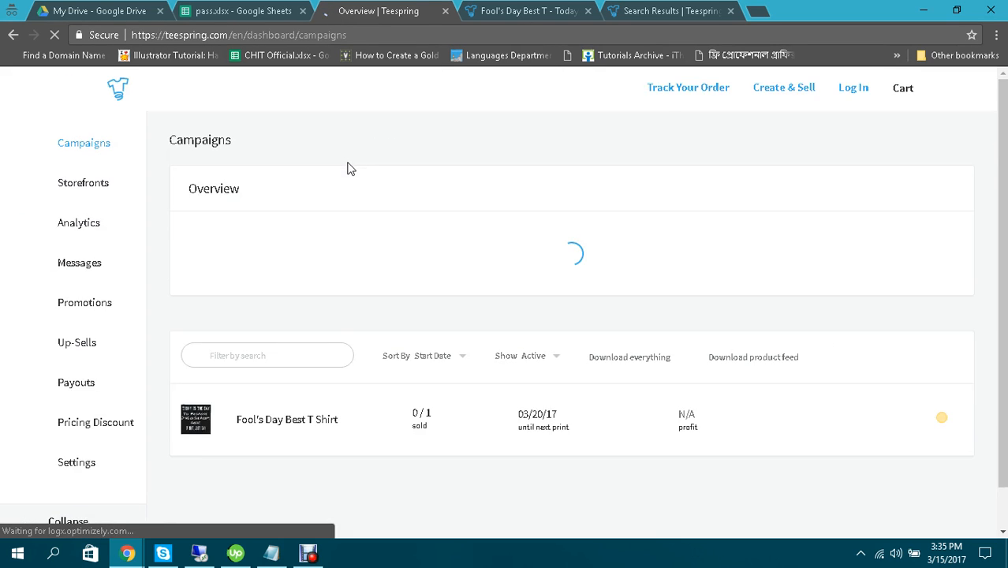
click(356, 174)
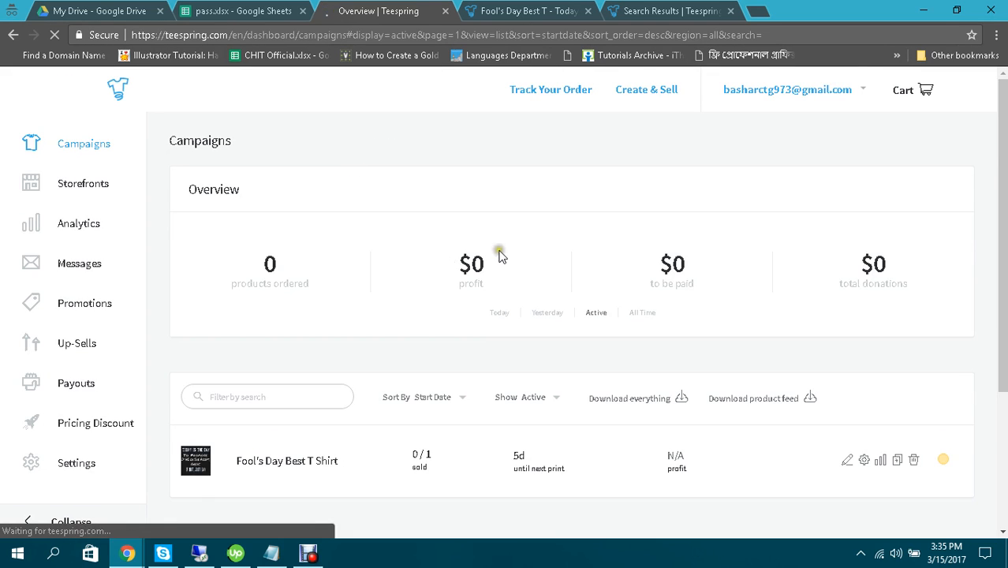
scroll(623, 308, down, 1)
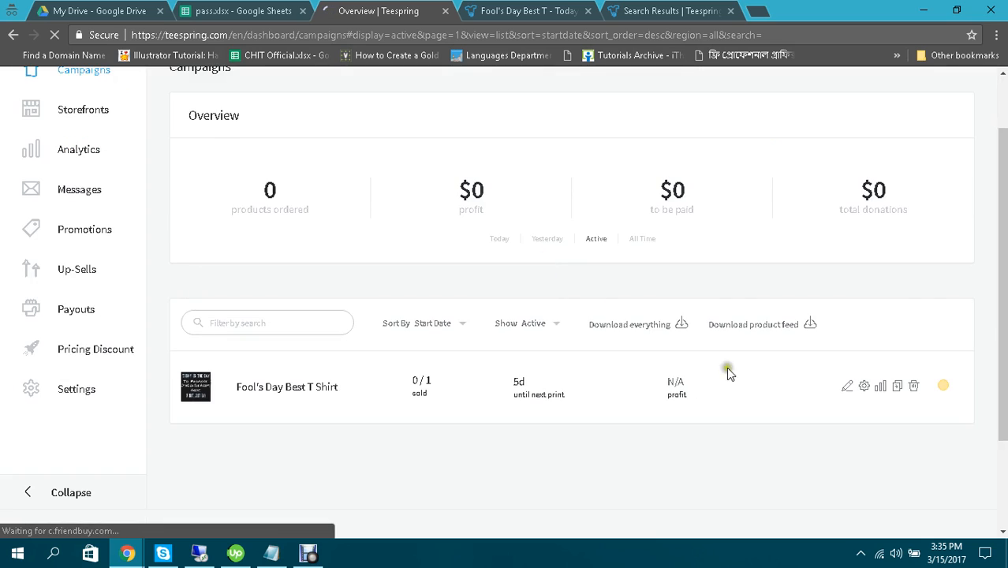
click(846, 386)
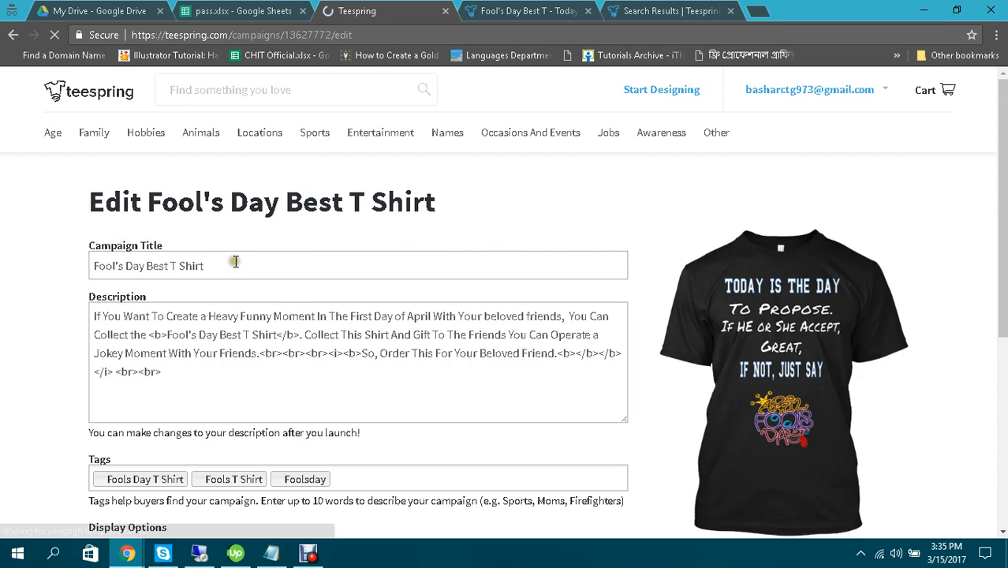
Step: Insert "April" before "Fool's Day Best T Shirt" in both the campaign title and the description
click(94, 267)
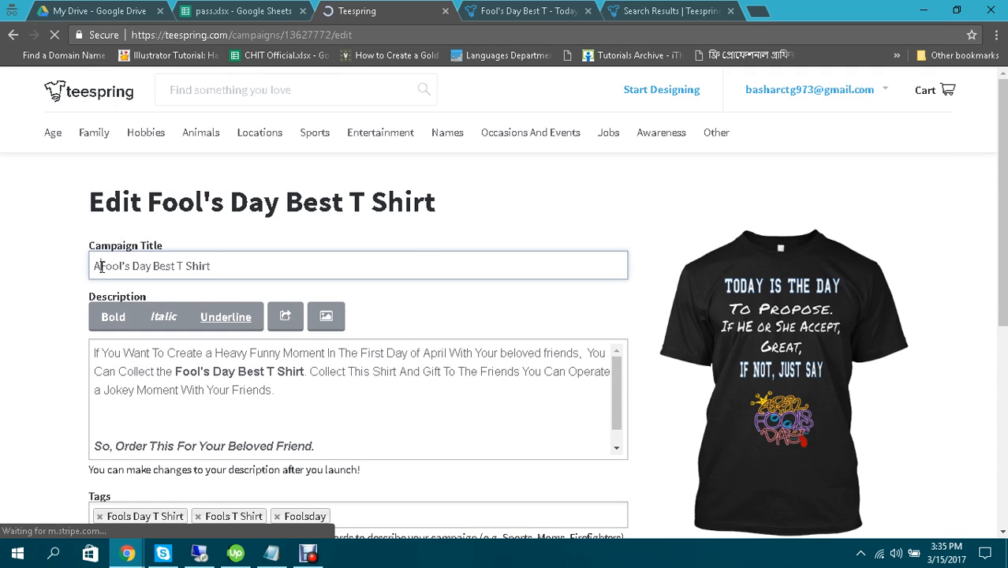
text(April)
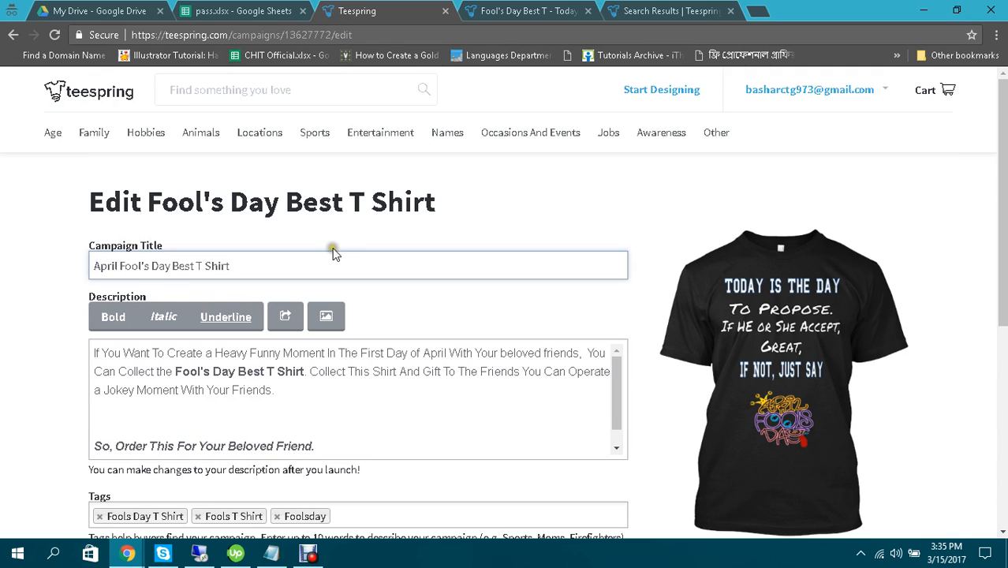
scroll(4, 288, down, 2)
click(175, 224)
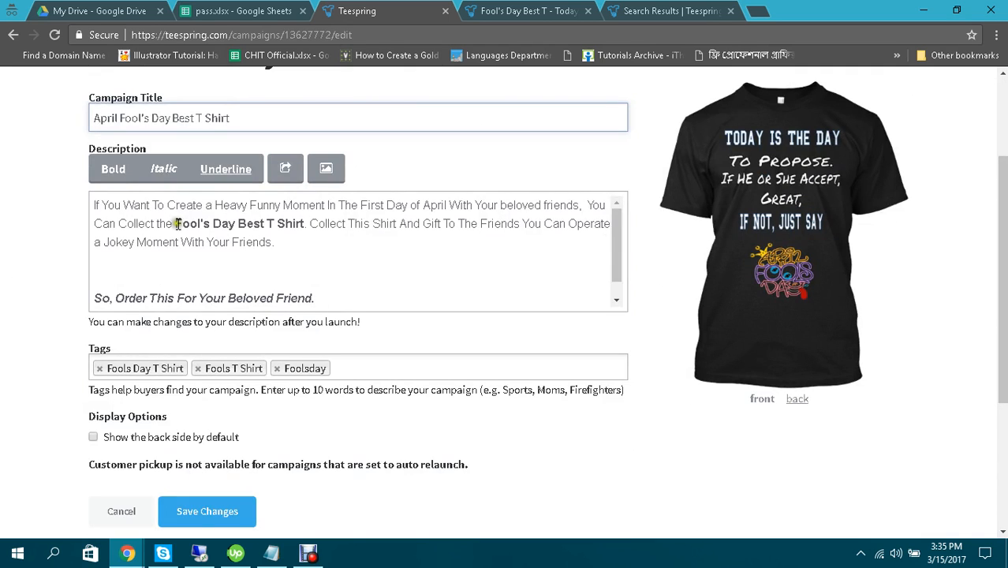
text(April)
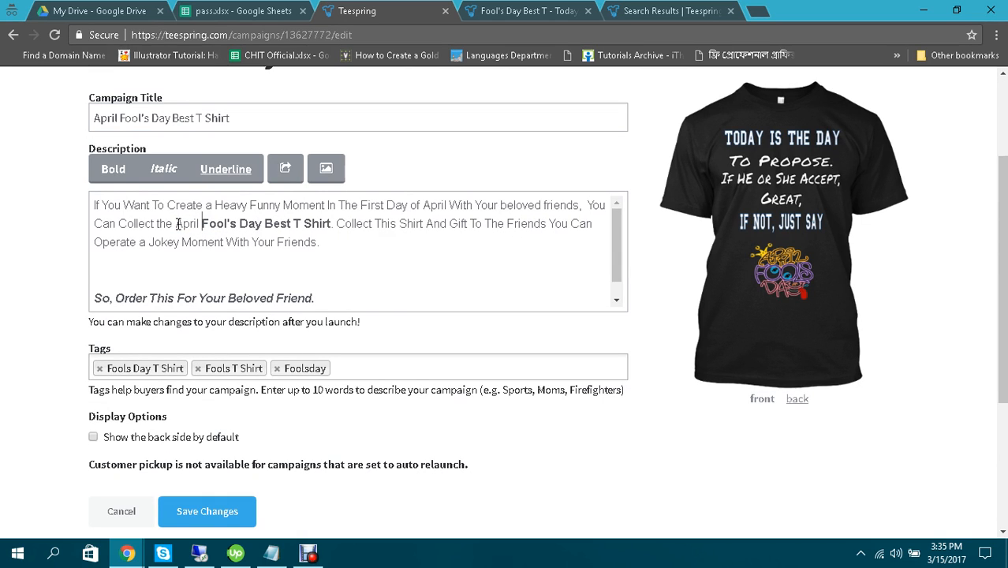
Step: Make the whole phrase "April Fool's Day Best T Shirt." bold in the description
drag(175, 224, 334, 224)
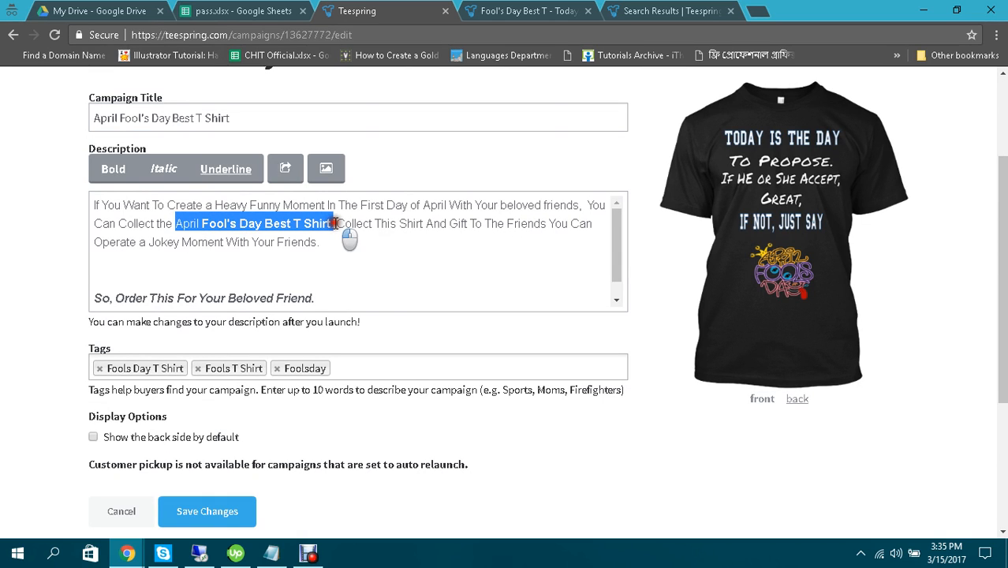
click(109, 168)
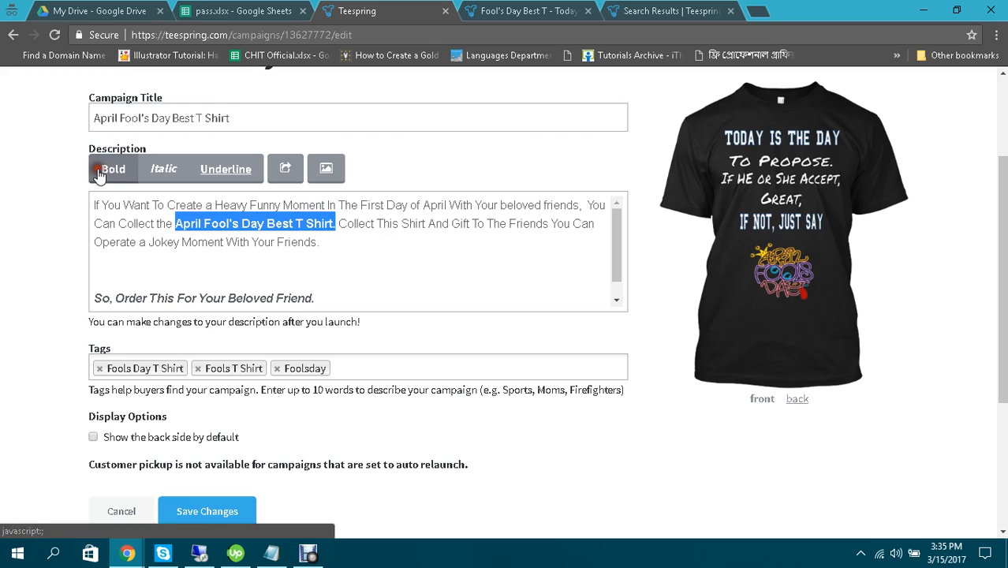
click(249, 240)
Step: Append "If you want to make fool someone else on the day of 1st april" to the description's first paragraph
click(353, 248)
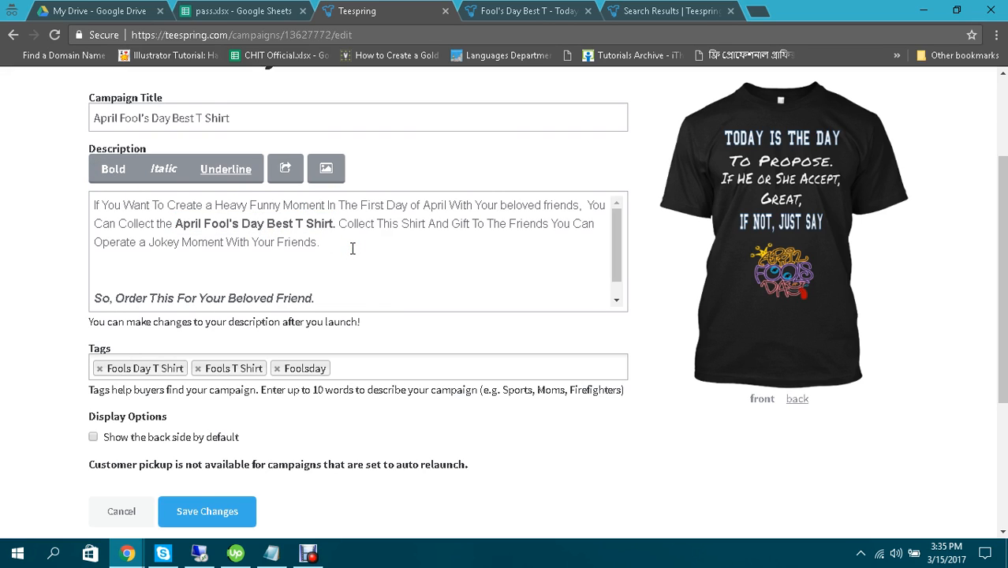
text(If you want to make fool someone )
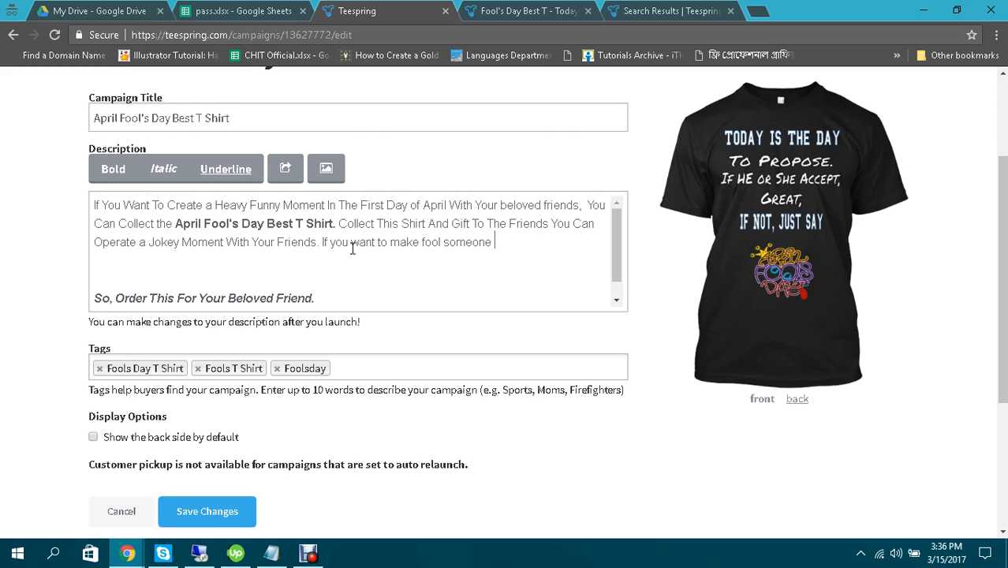
text(else on the day of a)
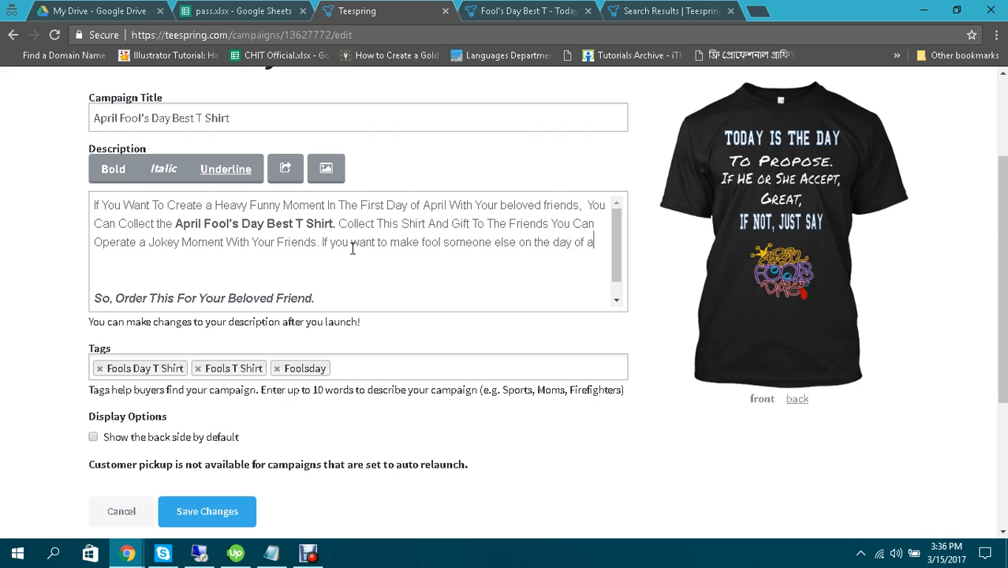
text(pril)
key(BackSpace)
key(BackSpace)
key(BackSpace)
key(BackSpace)
key(BackSpace)
text(1st april)
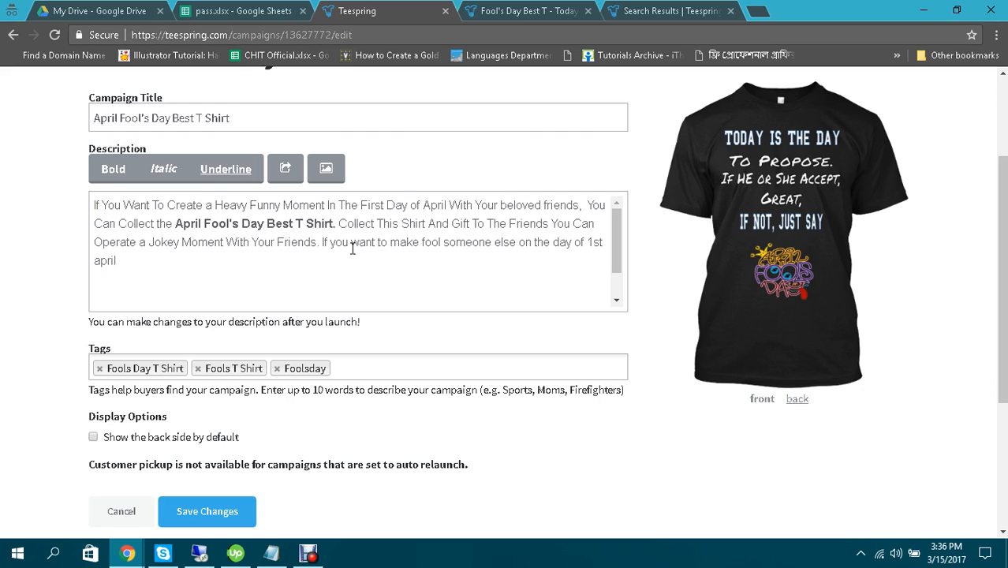
Step: Complete the new description sentence with ", you should get this April Fool T Shirt now."
text(, youu s)
key(BackSpace)
text(hould get thi)
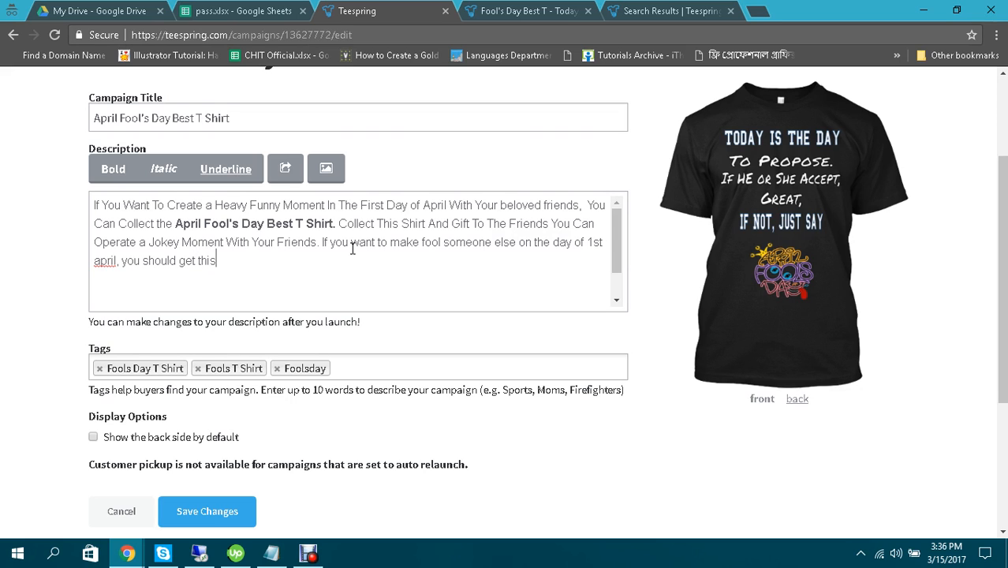
text(s april)
key(BackSpace)
key(BackSpace)
key(BackSpace)
key(BackSpace)
text(April Fool T Shirt)
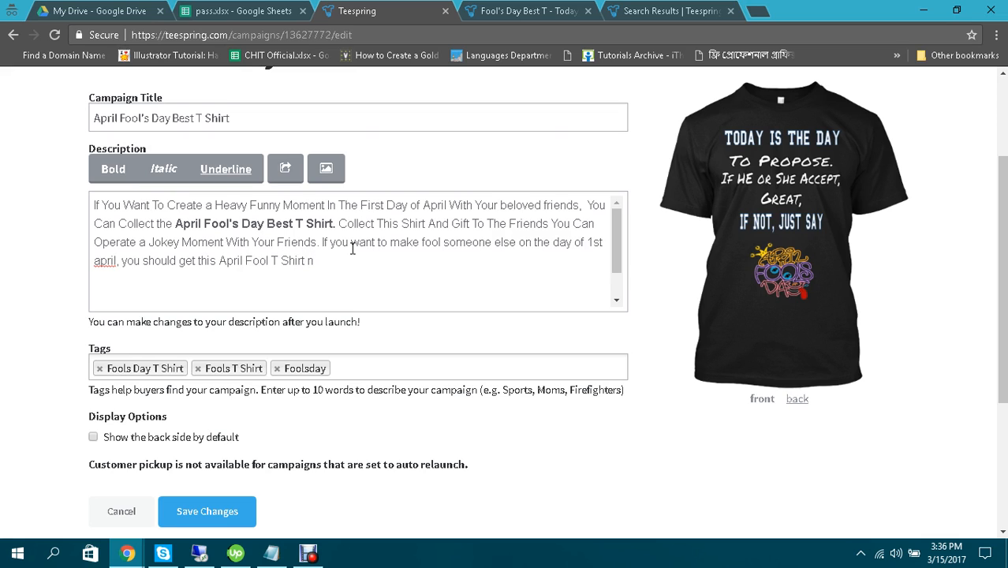
text( now.)
Step: Capitalize "april" after "1st" in the new description sentence so it reads "April"
scroll(366, 245, down, 2)
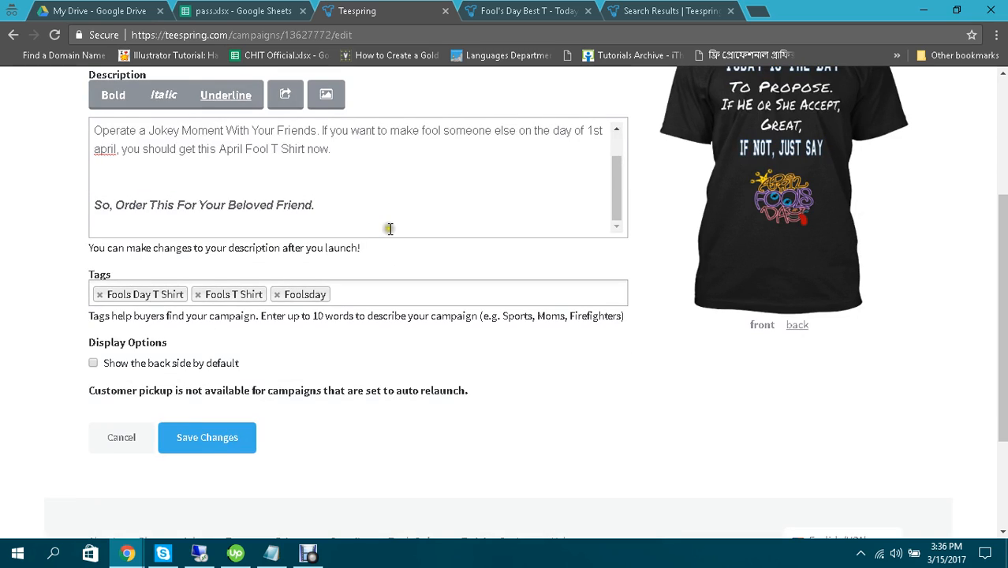
scroll(389, 229, up, 1)
scroll(491, 195, down, 1)
click(96, 148)
text(A)
key(Delete)
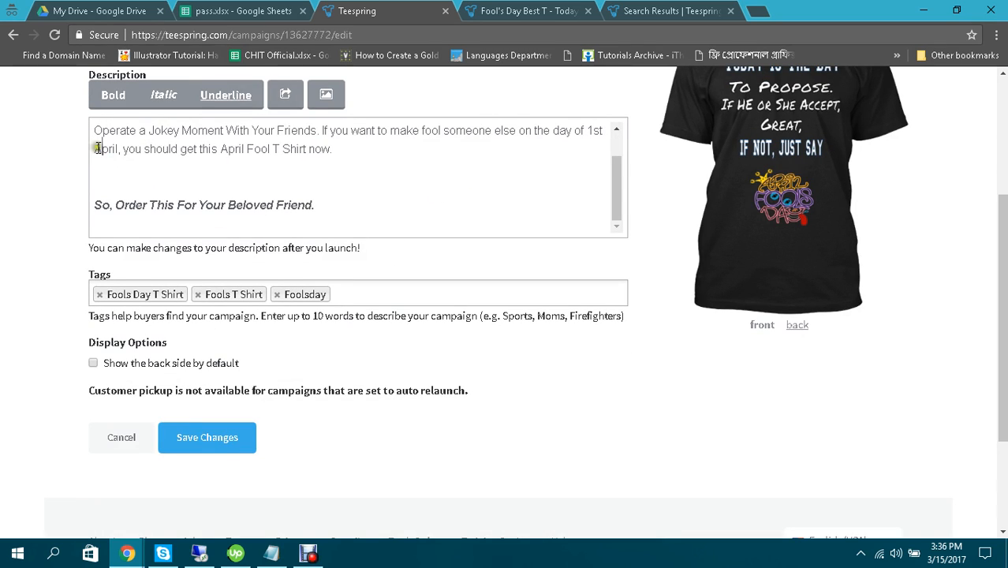
Step: Open images.google.com in a new browser tab and search for "best seller"
click(759, 7)
text(images.google.com)
key(Return)
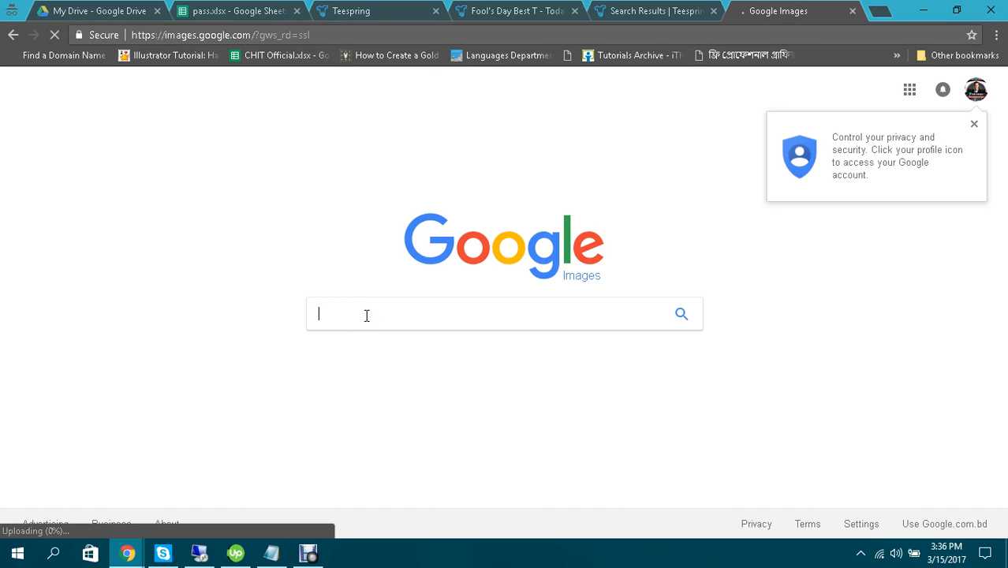
text(best seller)
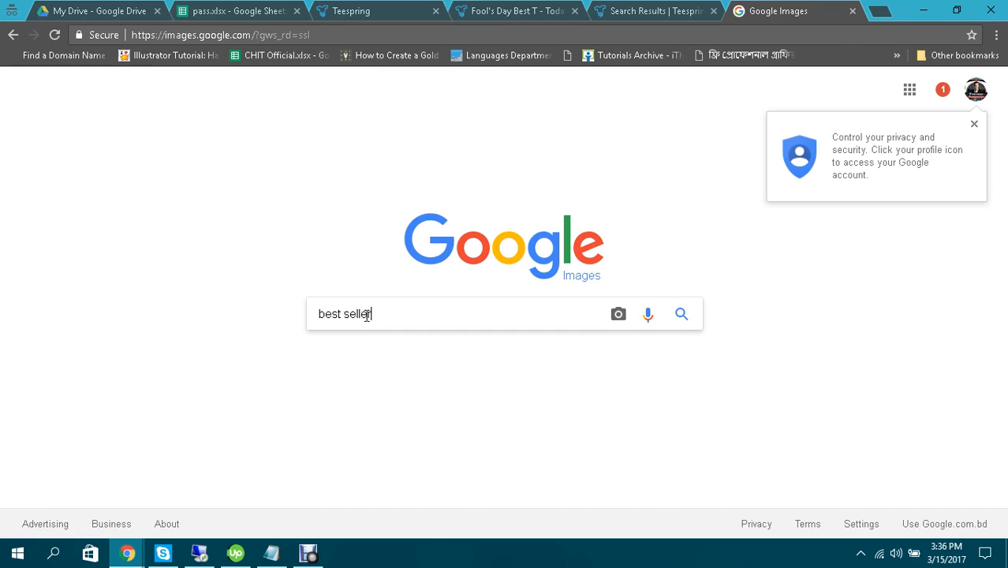
key(Return)
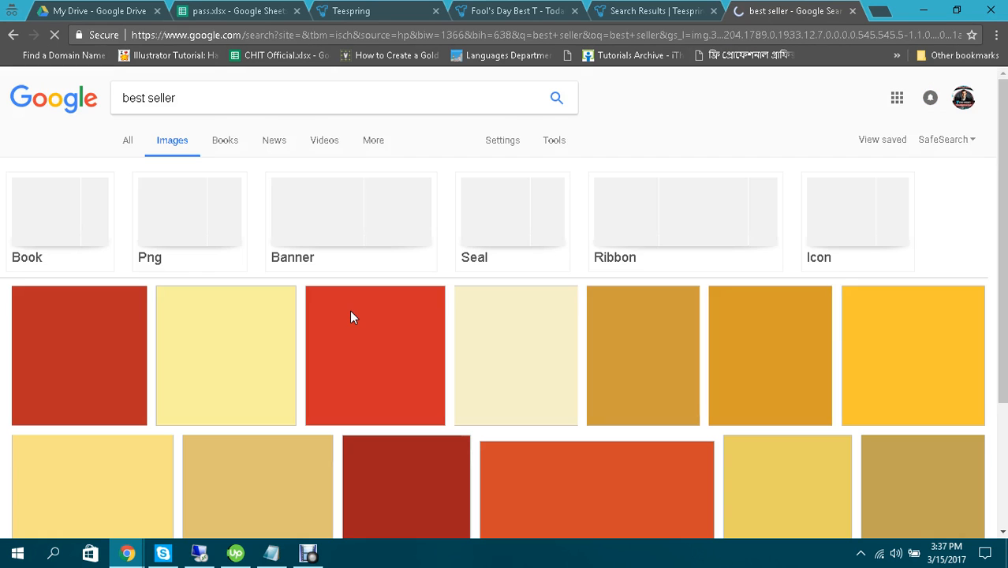
Step: Browse the "best seller" image results for a badge suitable for the campaign description
scroll(559, 293, down, 2)
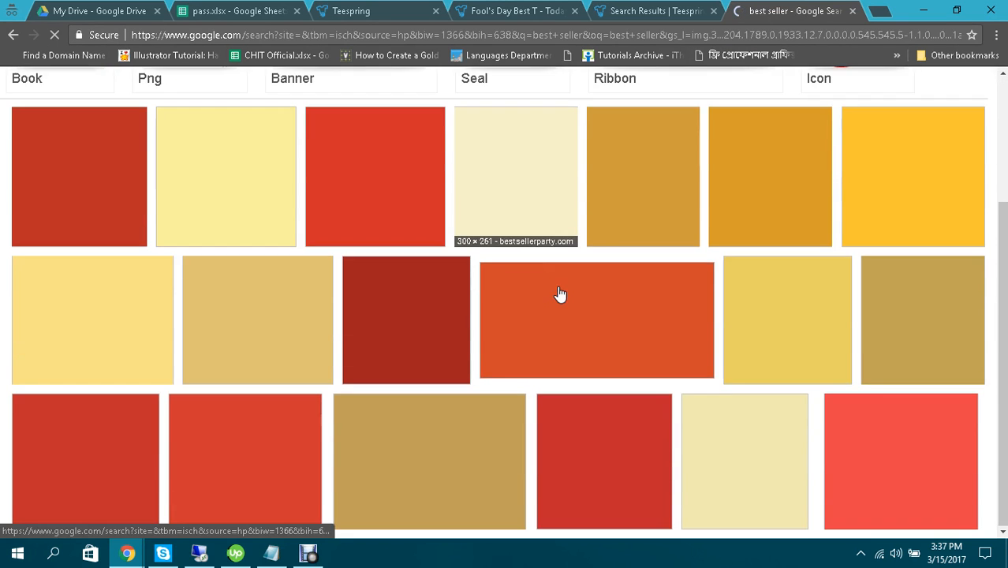
scroll(559, 293, down, 4)
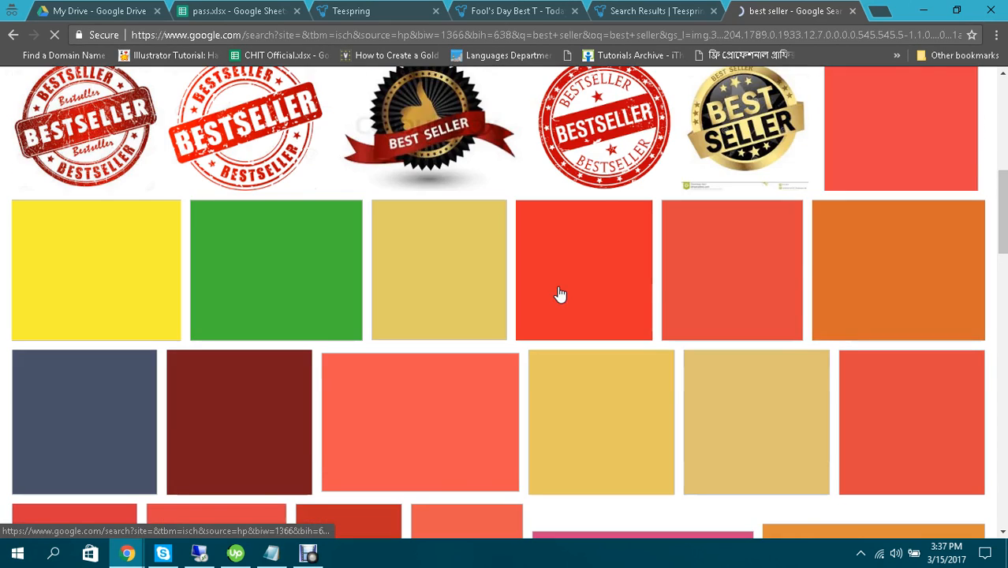
scroll(559, 294, up, 4)
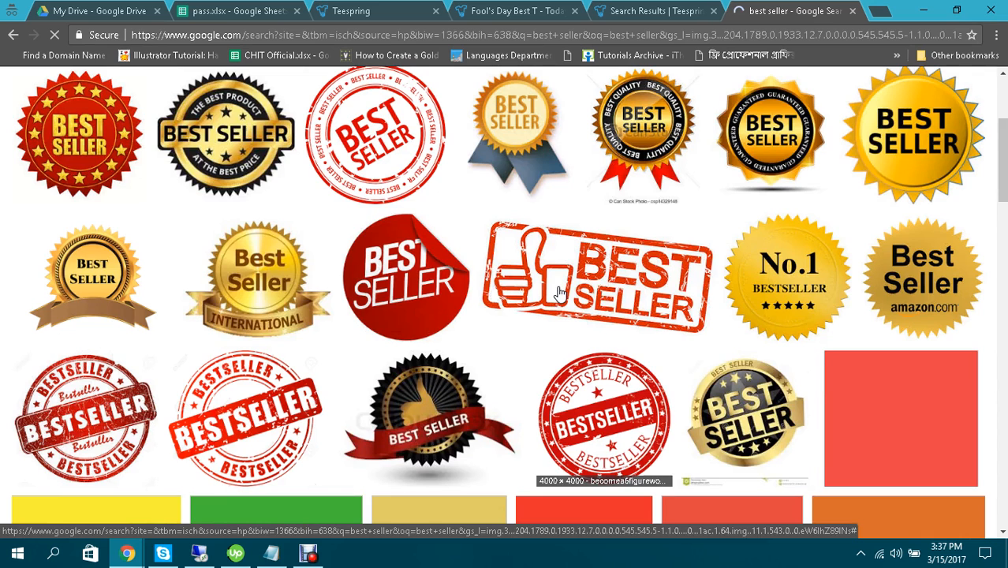
scroll(559, 293, down, 2)
scroll(655, 293, down, 1)
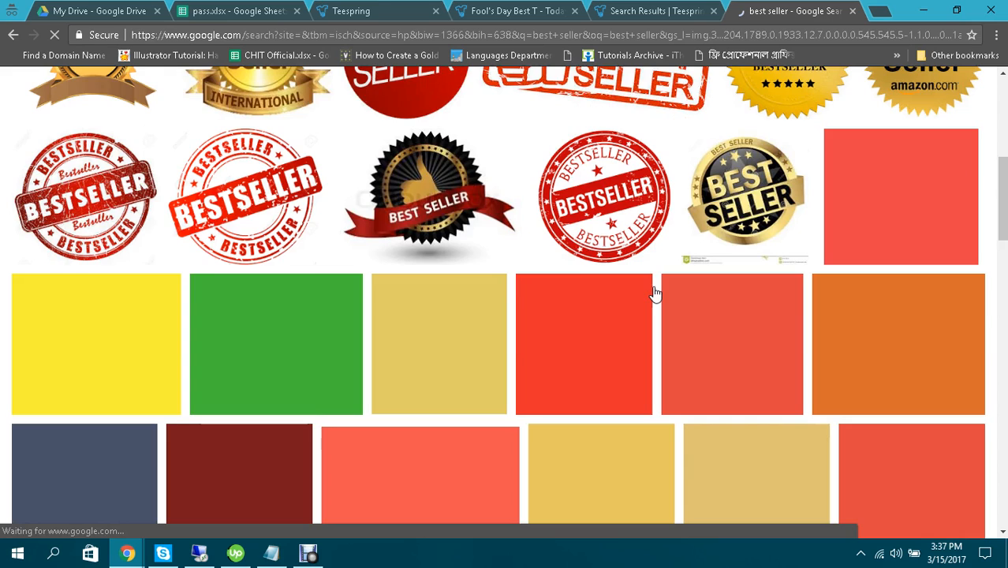
scroll(654, 294, down, 2)
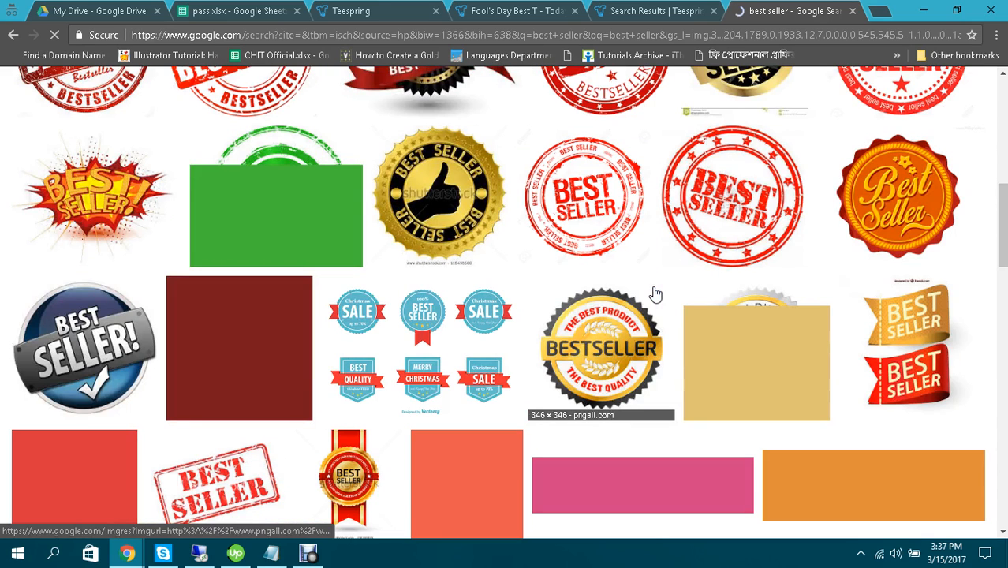
scroll(655, 293, down, 2)
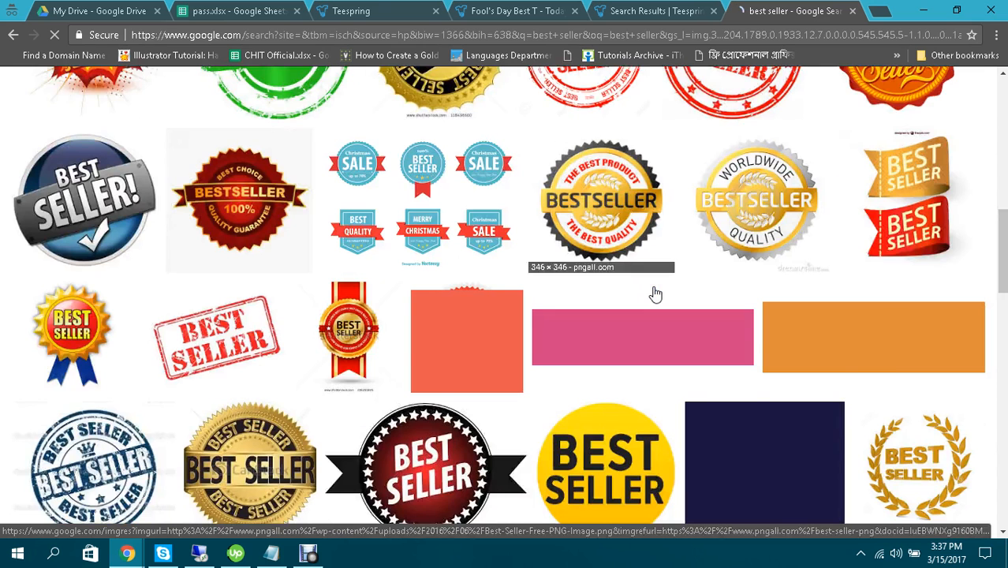
scroll(654, 293, down, 4)
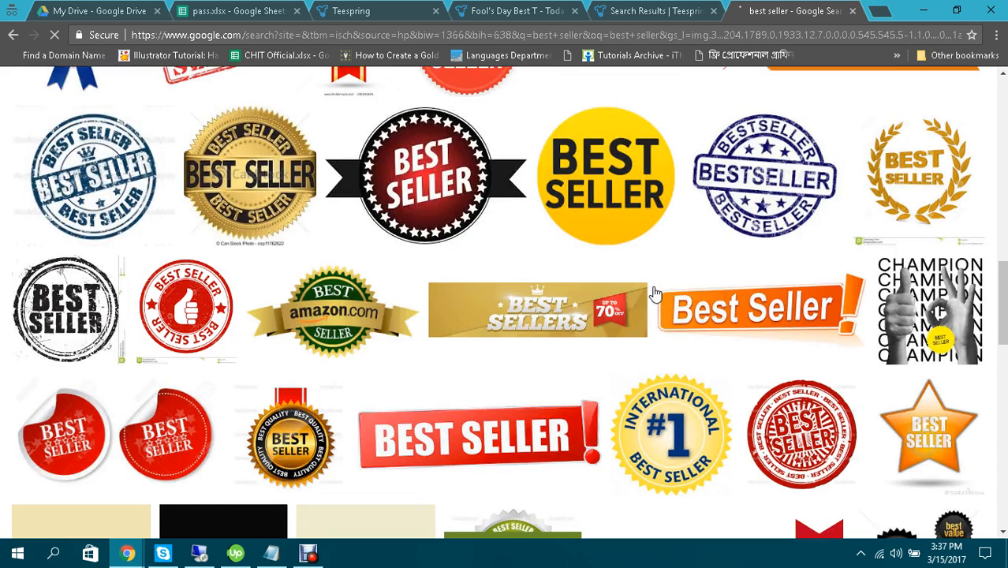
scroll(655, 294, down, 6)
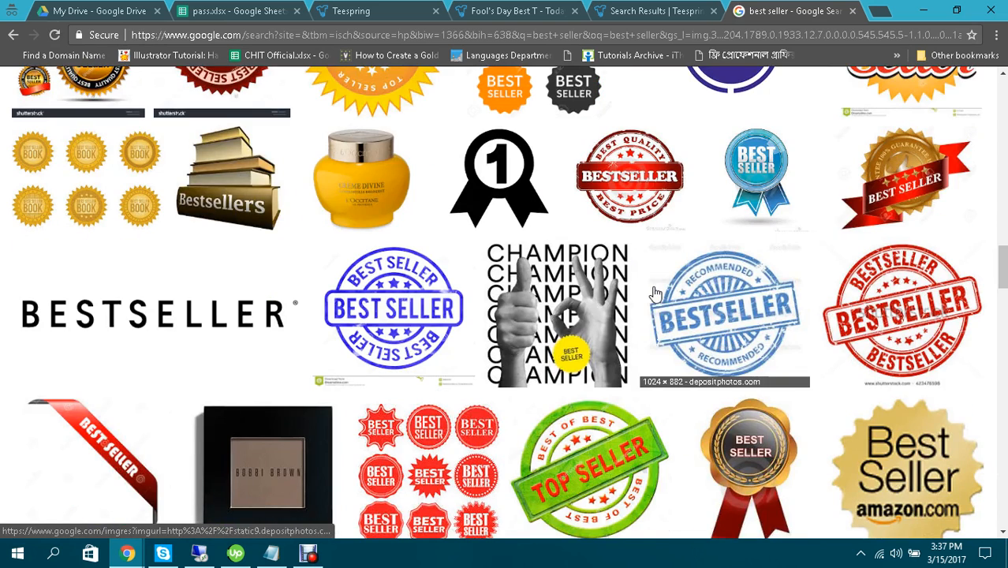
Step: Preview the red round Bestseller stamp and the plain BESTSELLER wordmark, view the wordmark at full size, and close it
click(643, 175)
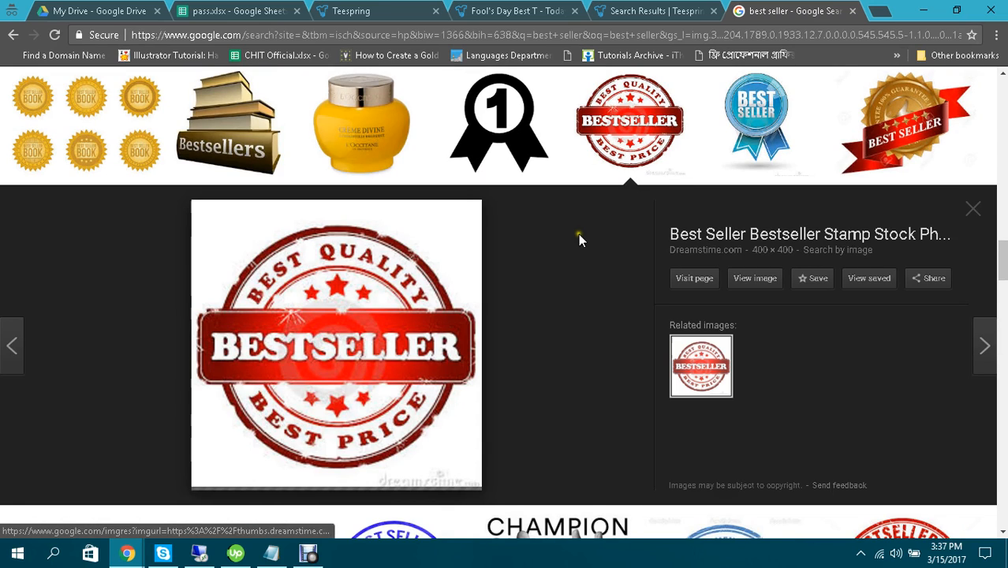
scroll(578, 234, down, 3)
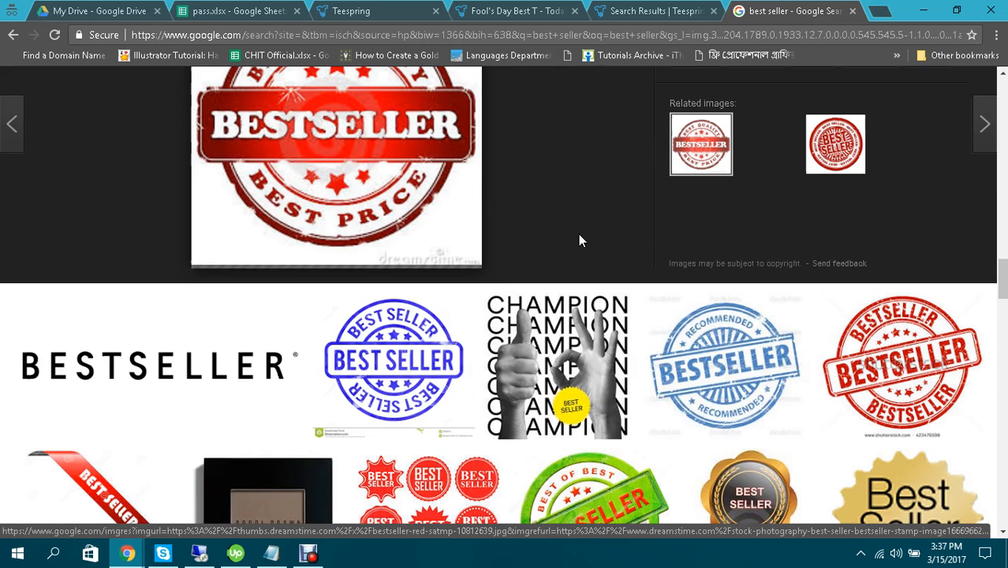
scroll(578, 234, up, 1)
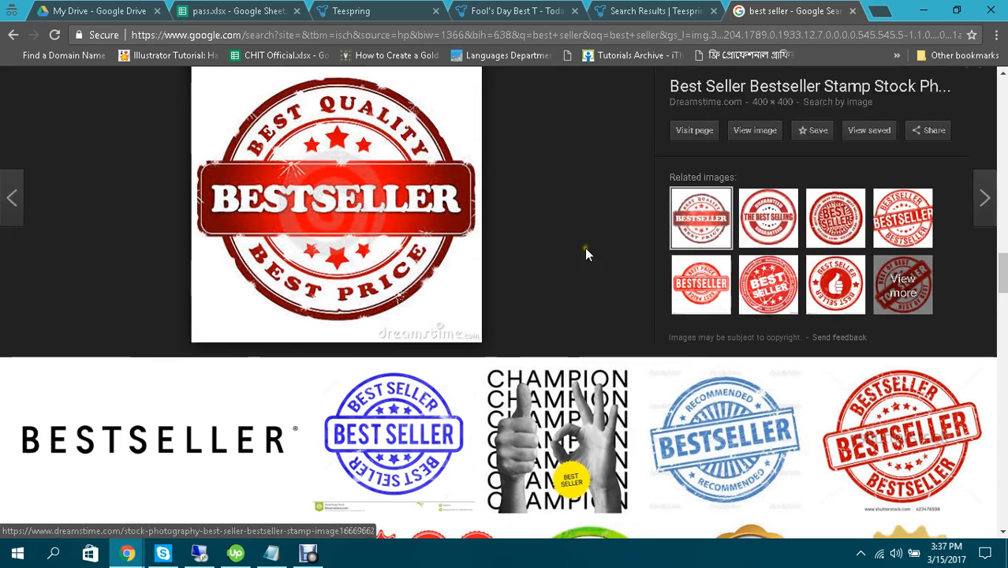
scroll(432, 337, down, 3)
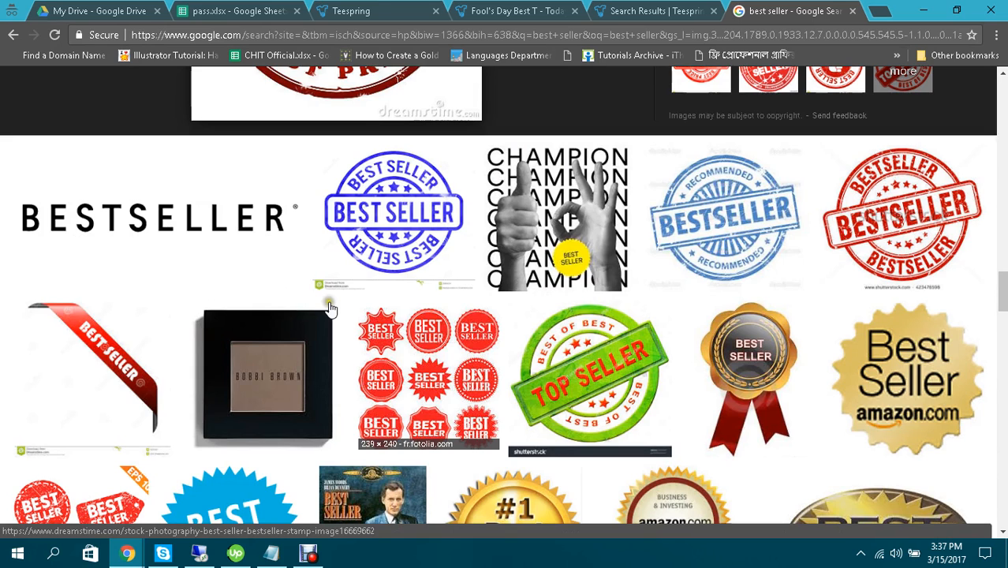
key(Right)
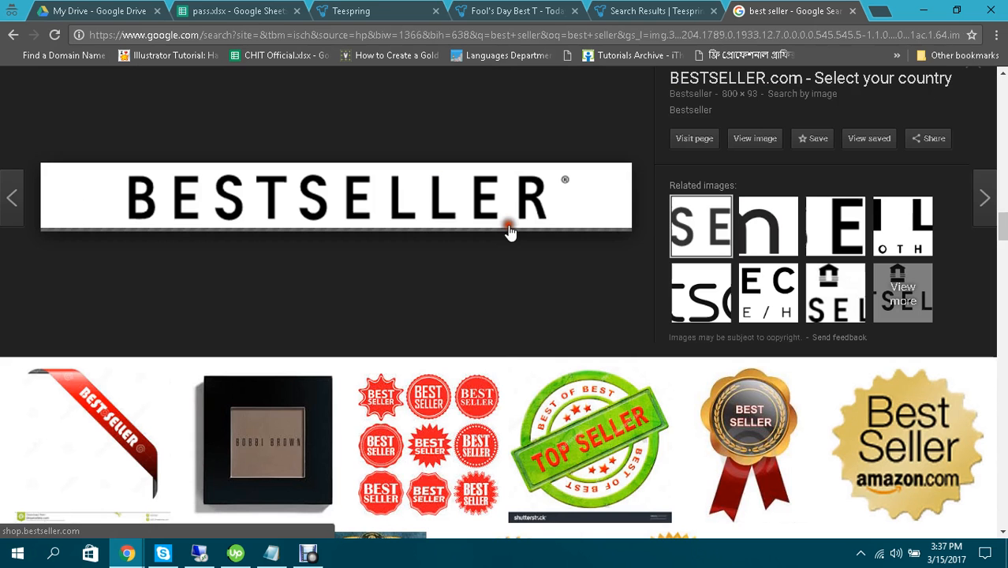
click(510, 231)
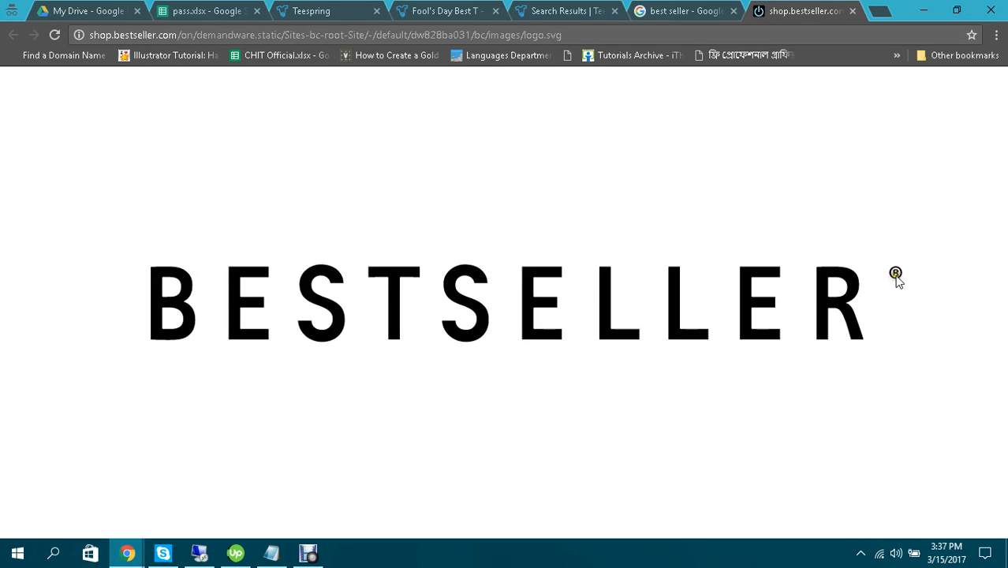
click(852, 12)
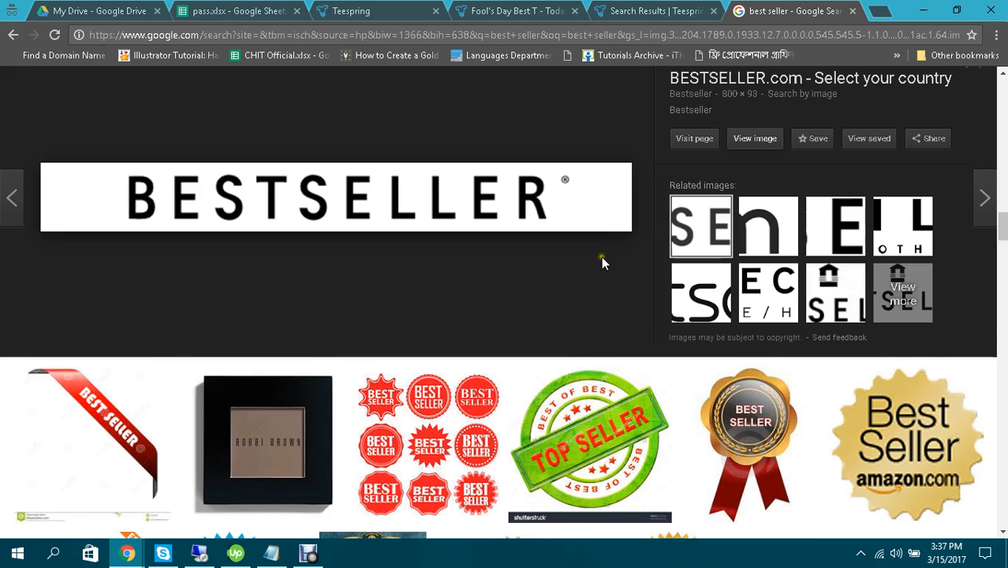
Step: Find the red "BEST SELLER" banner with the exclamation mark, open it at full size, and copy its image address
scroll(601, 257, down, 4)
scroll(603, 262, down, 2)
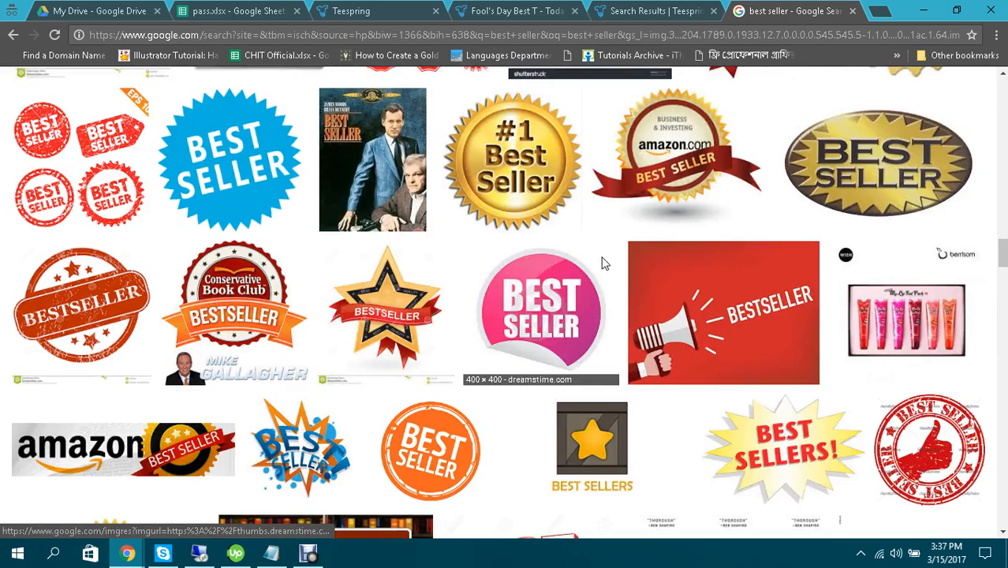
scroll(601, 263, down, 4)
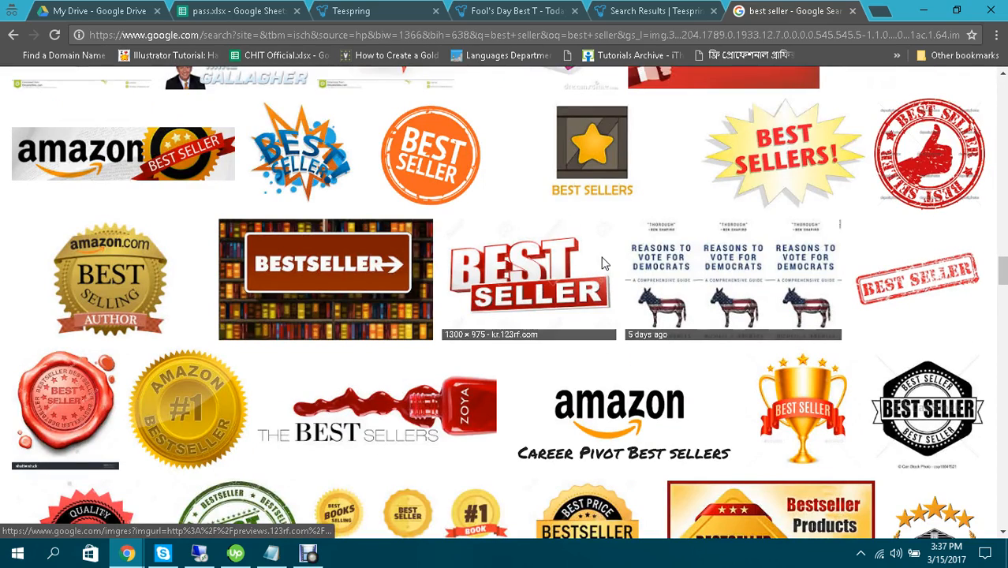
scroll(603, 263, down, 1)
scroll(604, 263, down, 4)
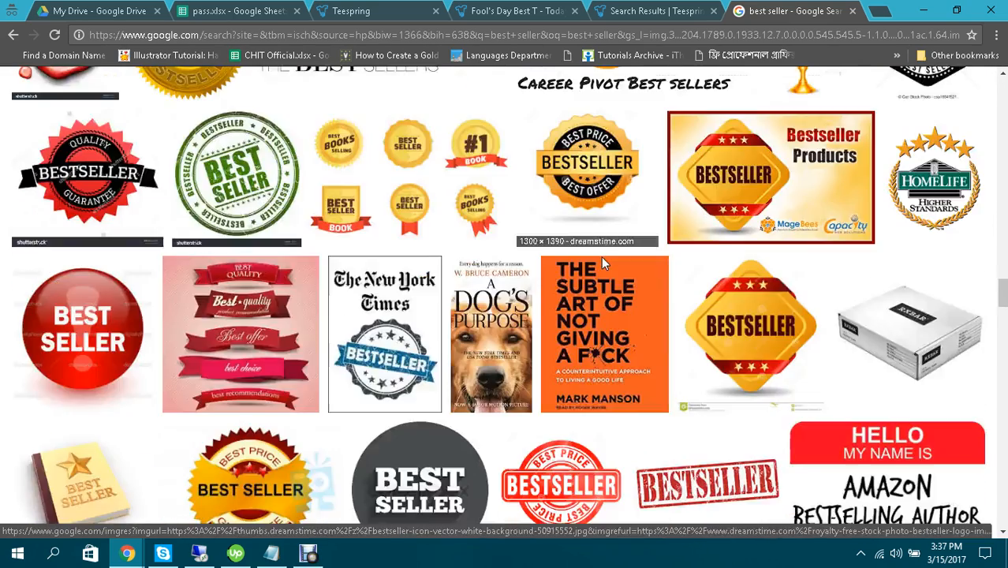
scroll(602, 263, down, 1)
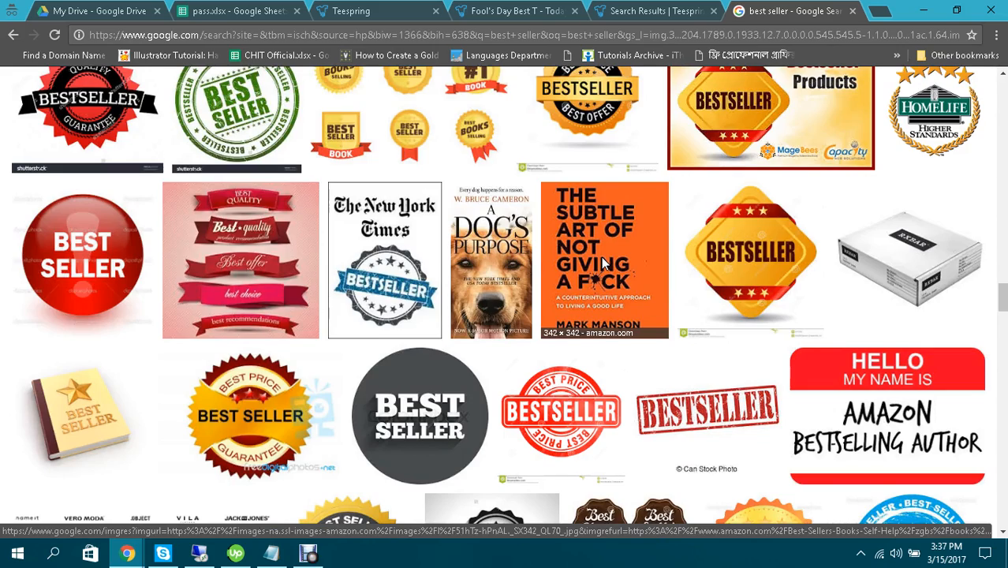
scroll(601, 263, down, 9)
scroll(598, 256, up, 3)
scroll(598, 256, up, 5)
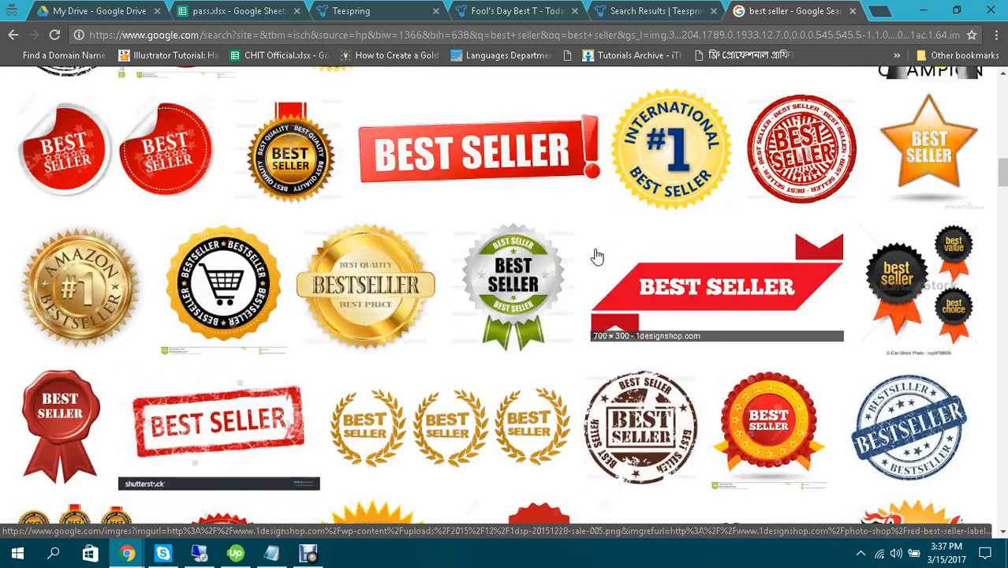
scroll(597, 257, up, 1)
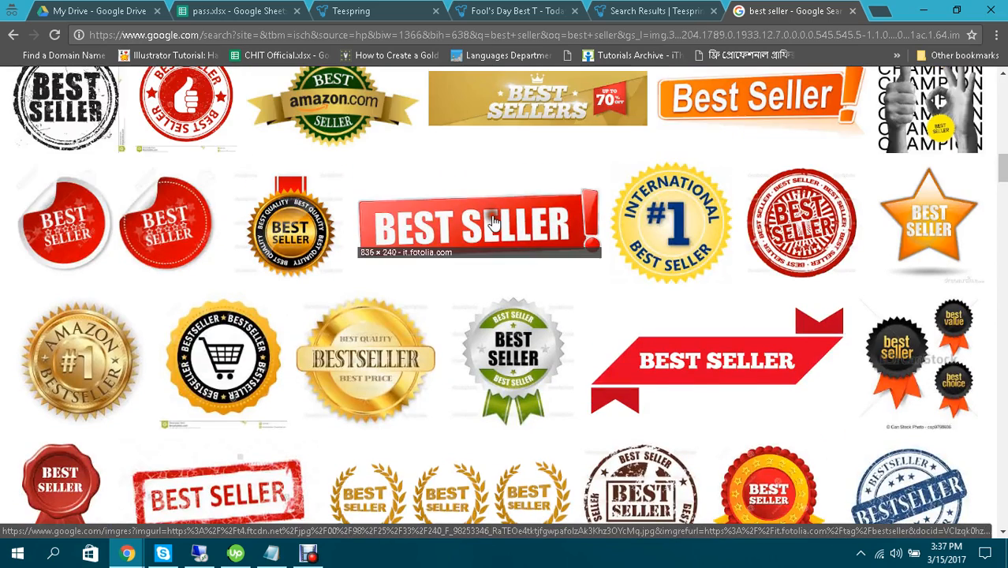
click(714, 270)
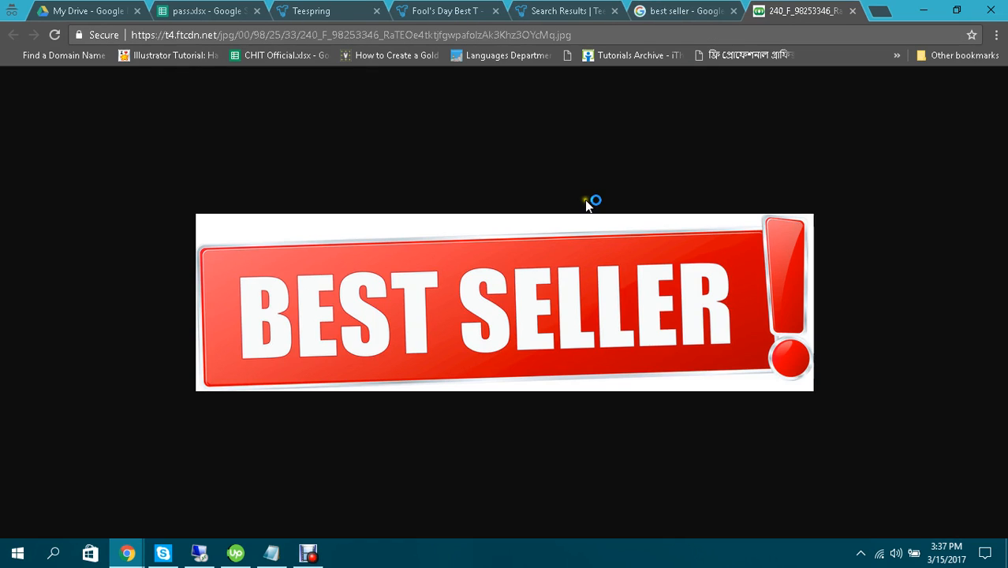
click(485, 35)
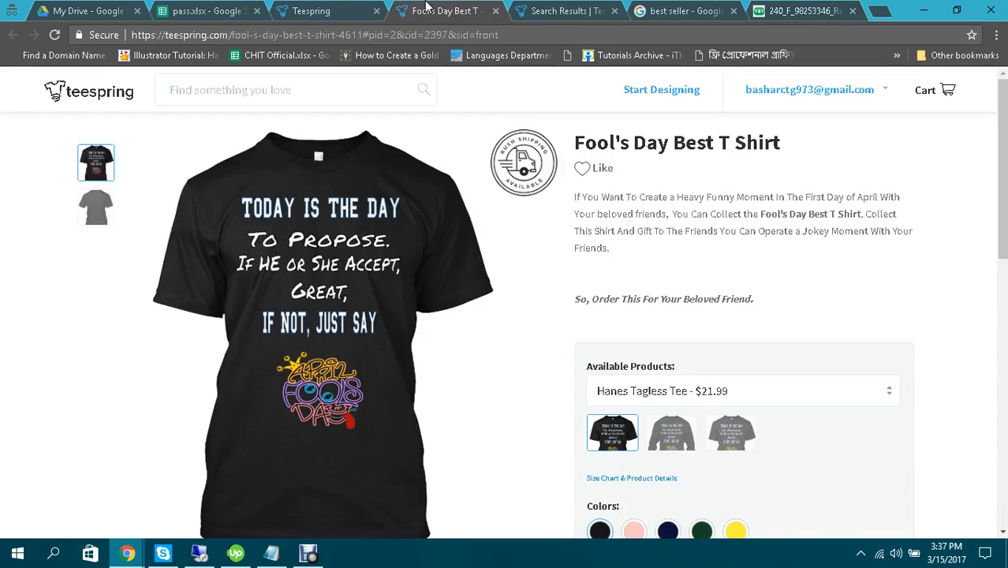
Step: Return to the Teespring campaign editor and insert the copied banner image above the description's closing line
click(430, 10)
click(314, 8)
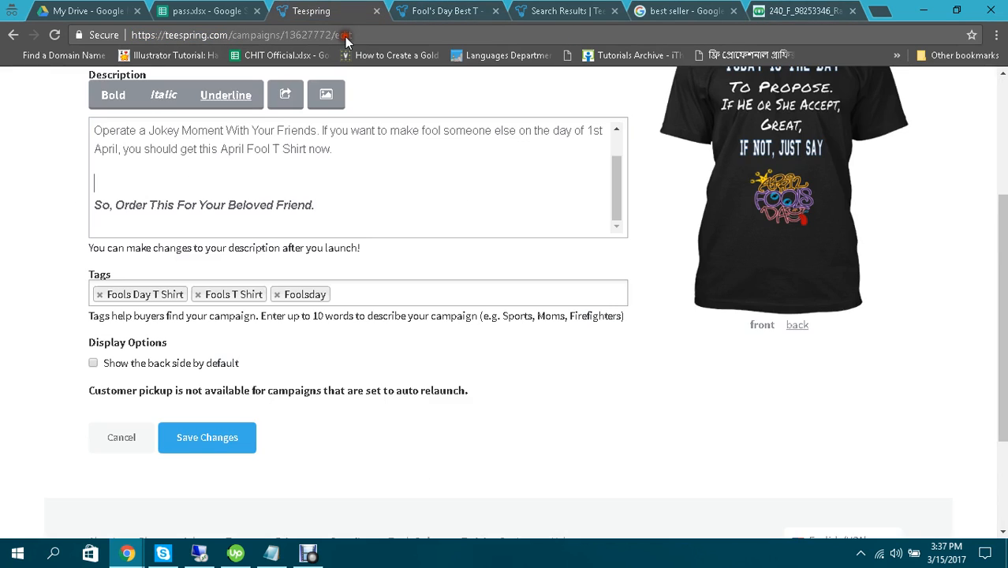
click(268, 191)
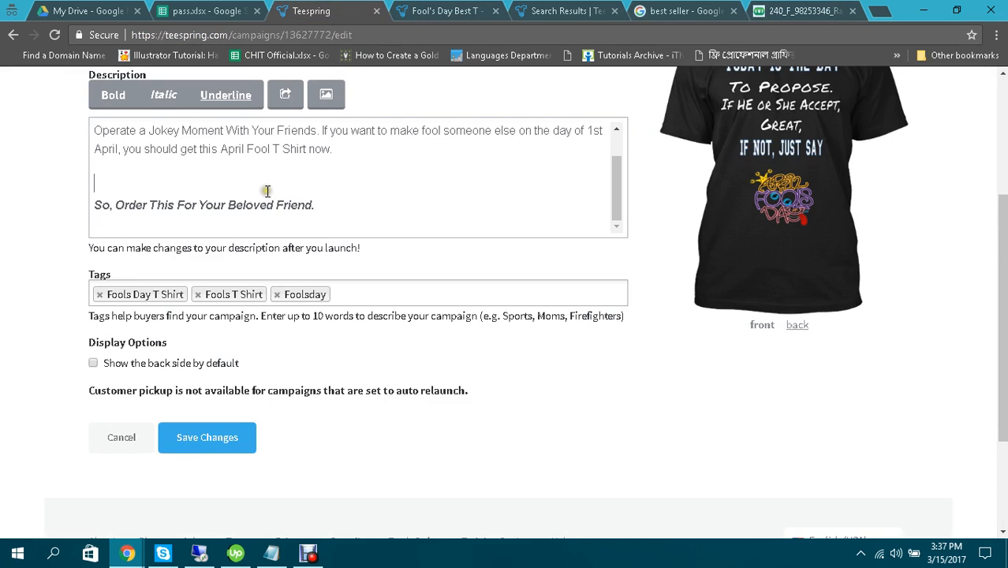
click(325, 95)
triple_click(398, 227)
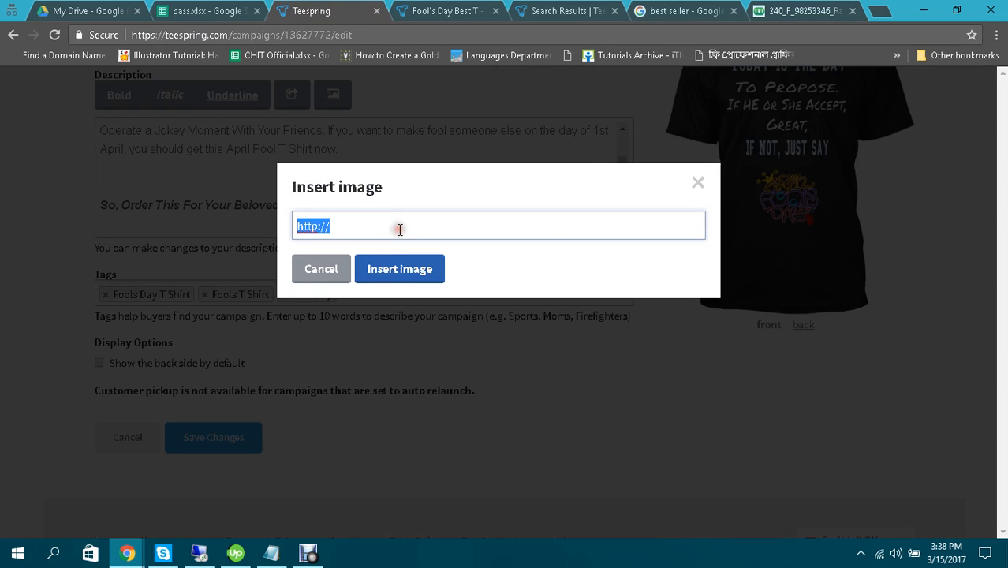
key(ctrl+v)
click(396, 272)
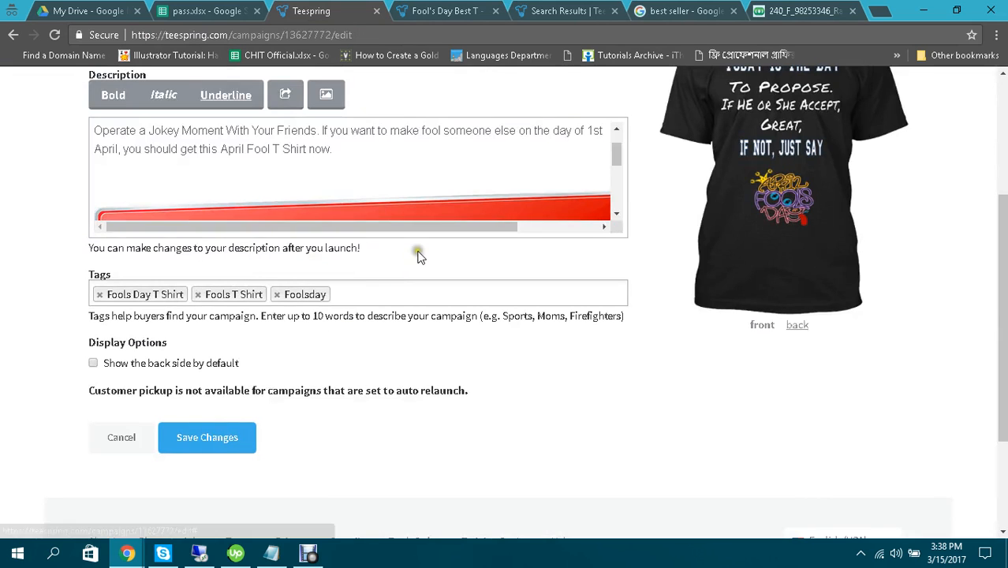
Step: Remove the bold formatting from the description's closing line "So, Order This For Your Beloved Friend."
drag(617, 155, 620, 199)
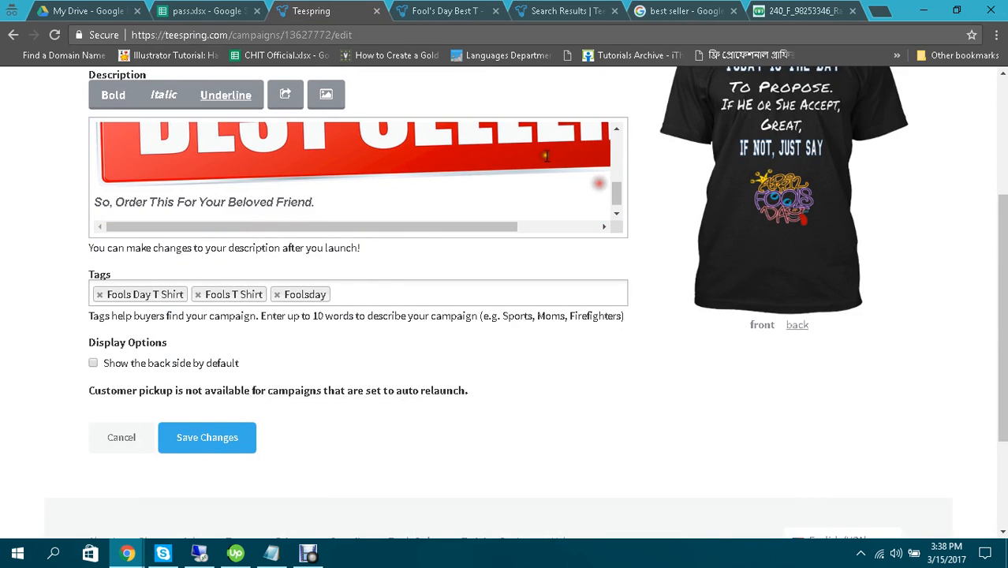
click(513, 205)
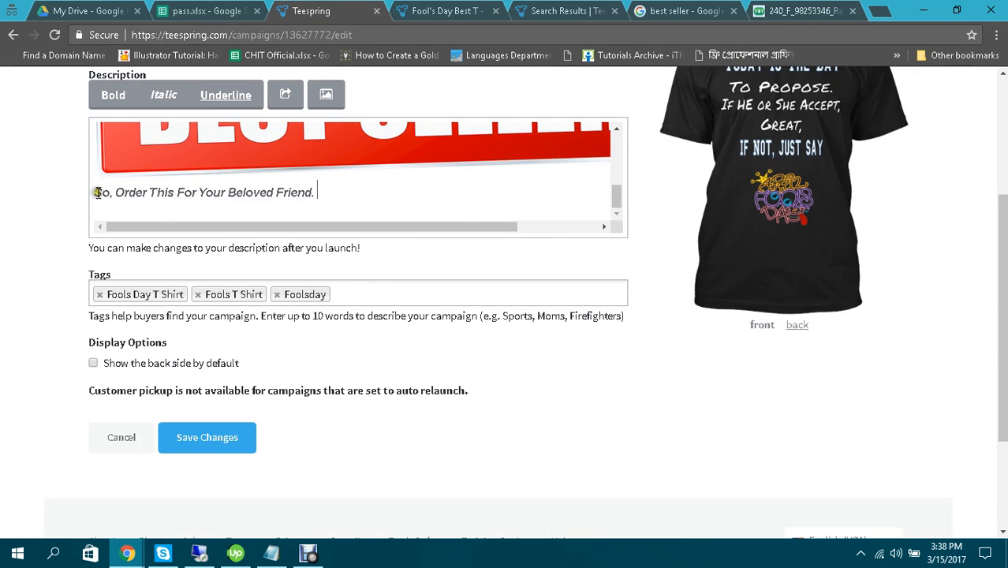
drag(95, 193, 327, 197)
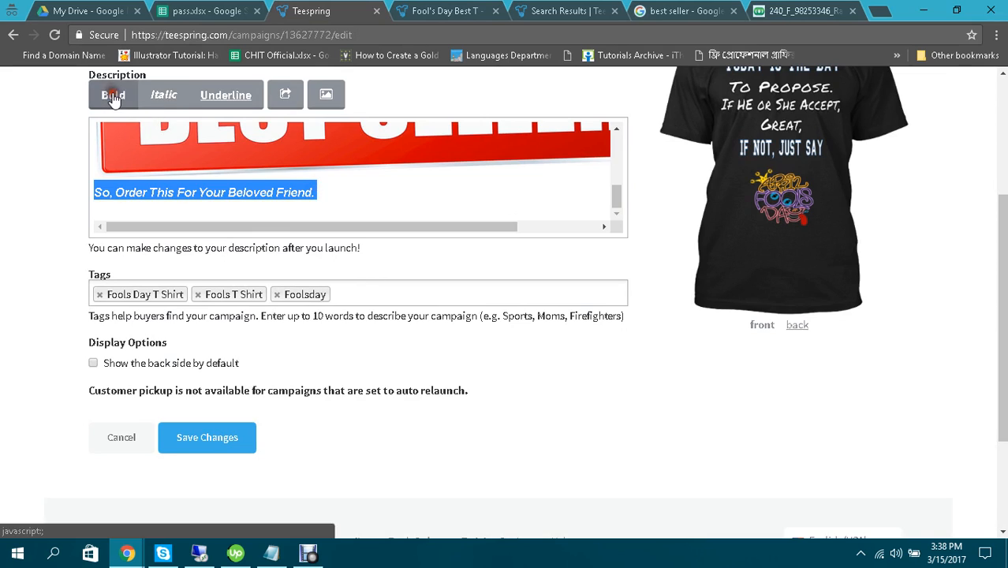
click(217, 193)
drag(93, 194, 313, 200)
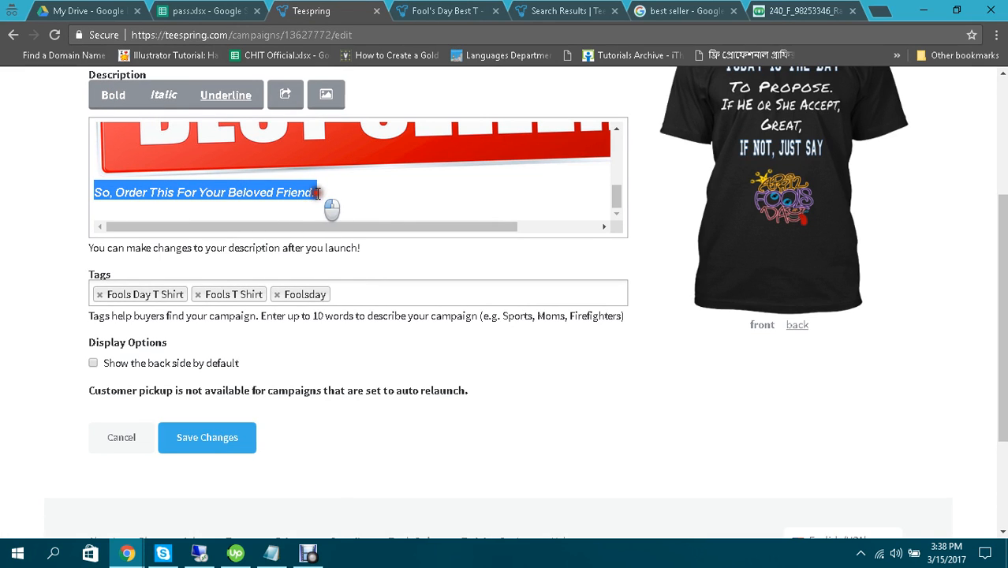
click(111, 97)
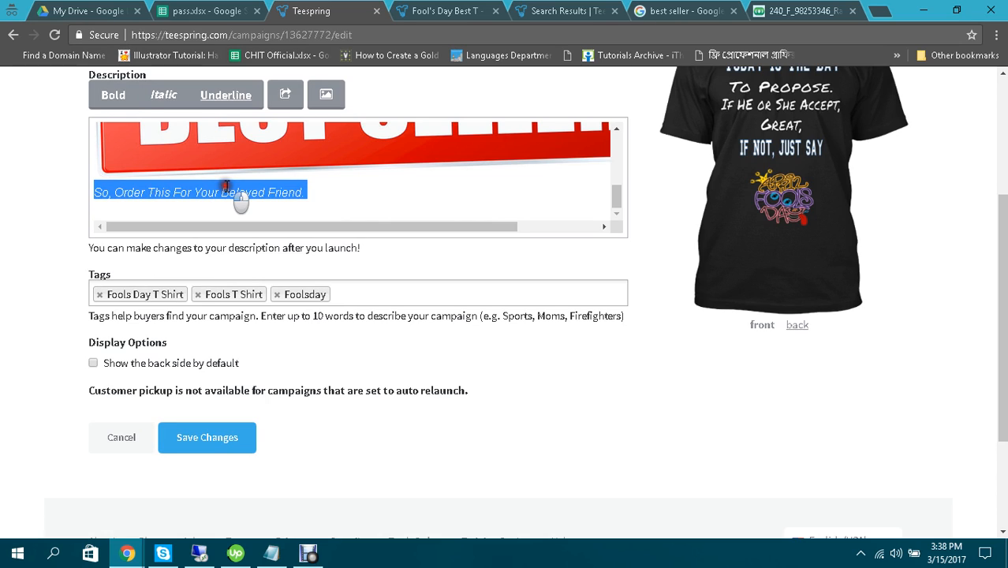
click(349, 207)
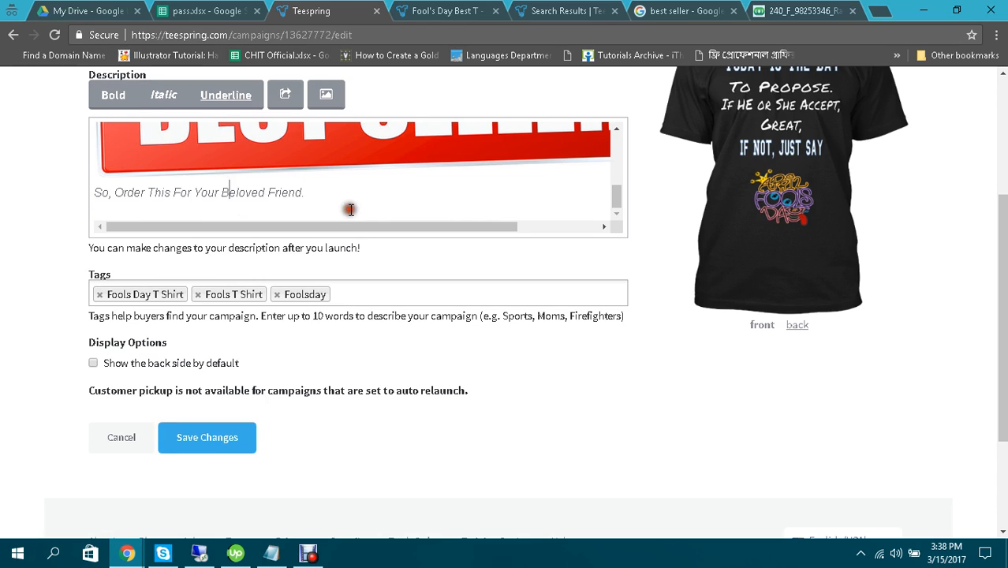
Step: Add the suggested tags "April Fools Tee Shirt" and "April Fools T Shirt" to the campaign
click(372, 293)
text(ap)
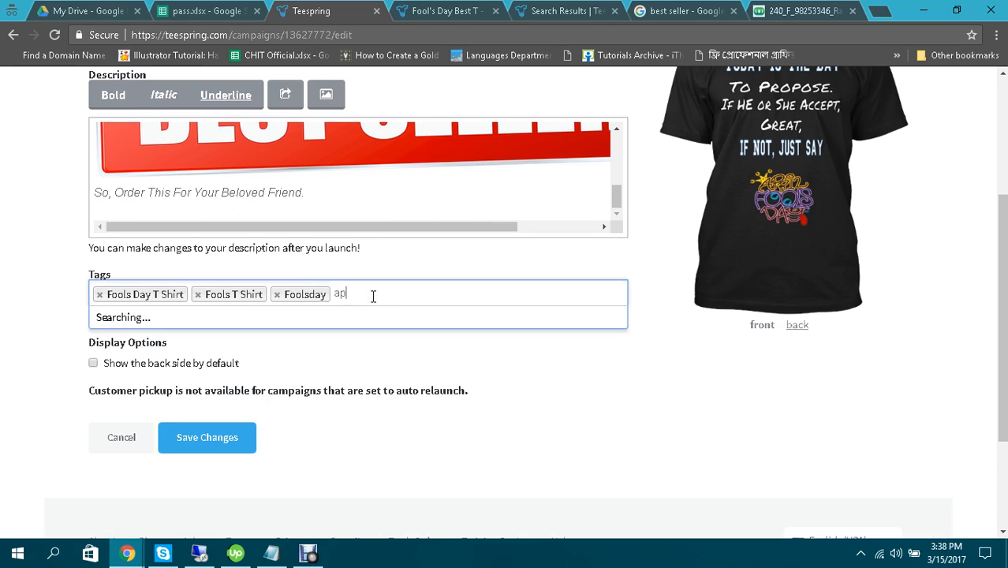
text(ril fool)
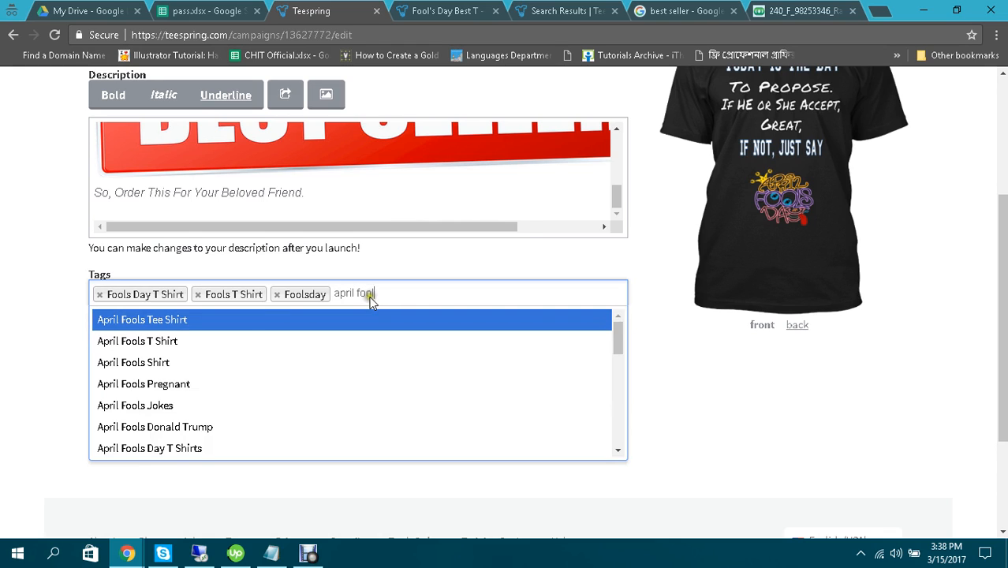
click(174, 321)
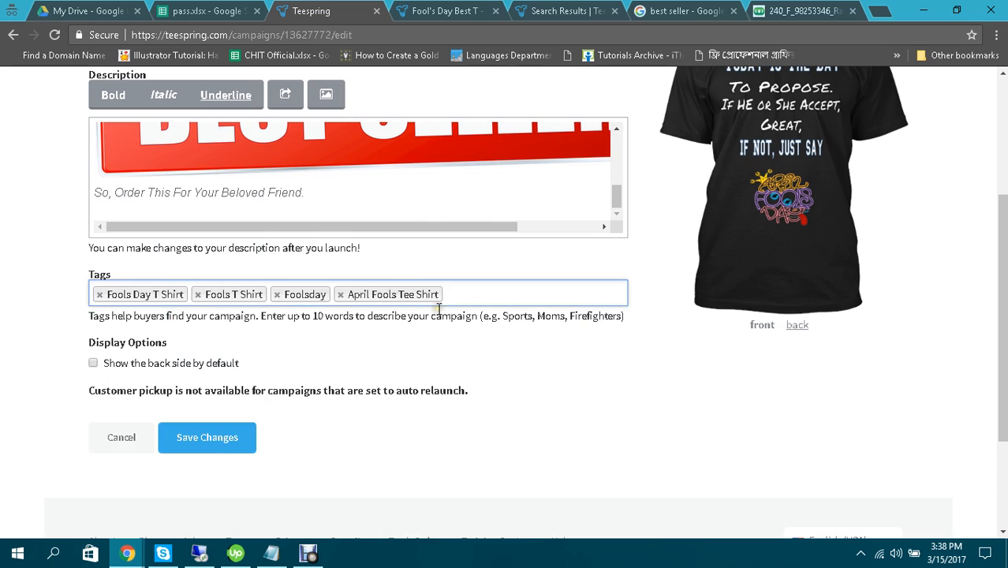
text(april f)
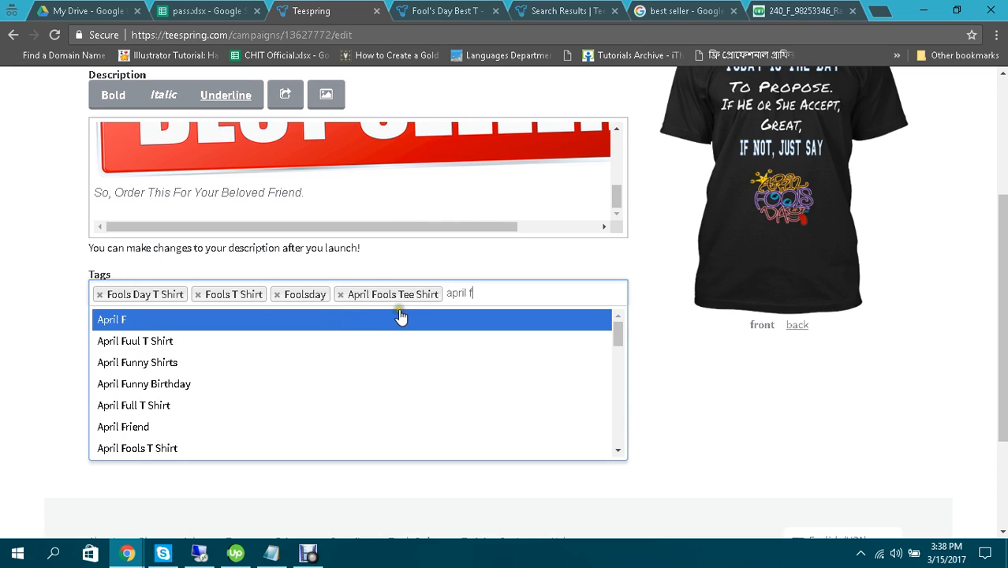
text(ool)
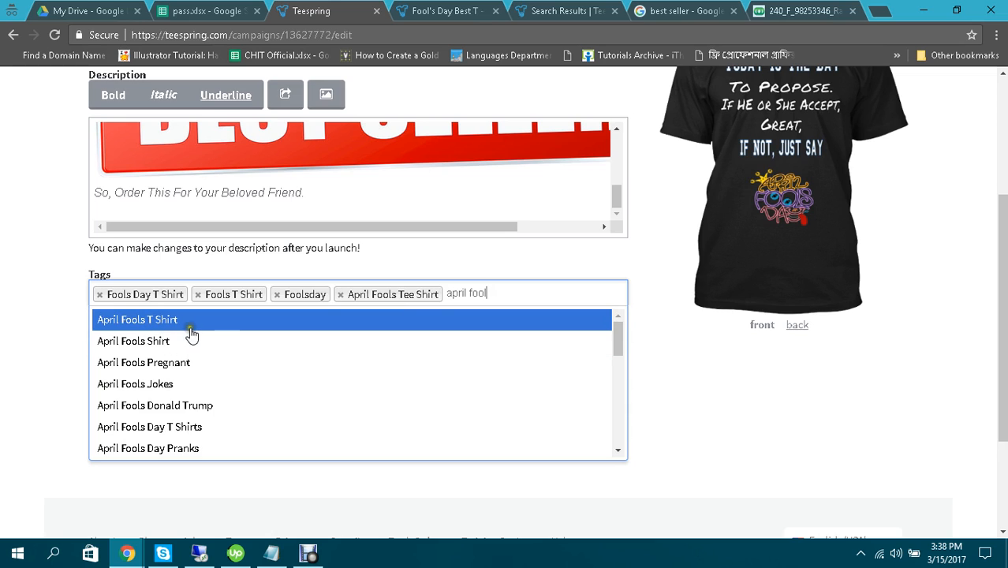
click(165, 321)
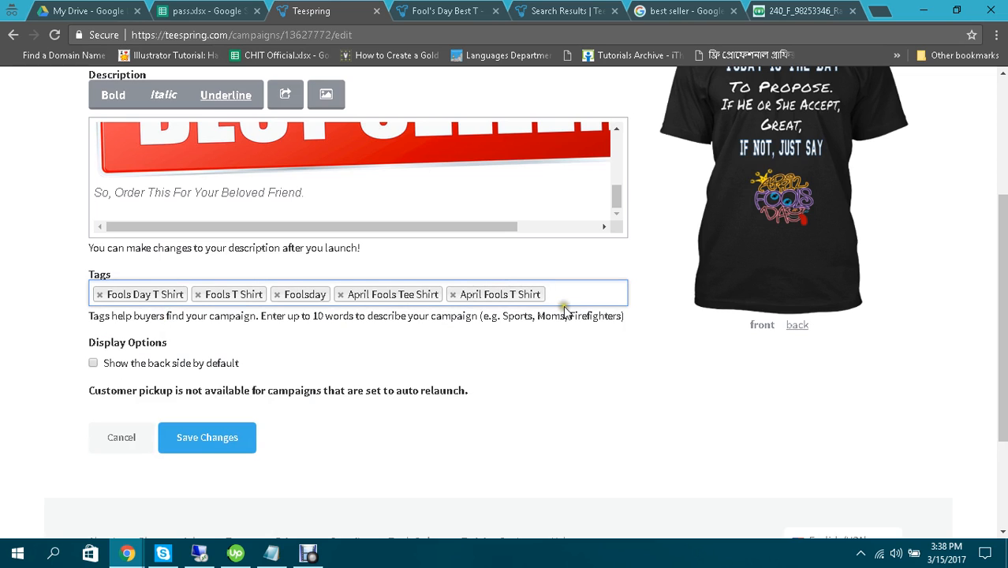
Step: Add the suggested tag "April Fuul T Shirt" and save the campaign changes
text(april f)
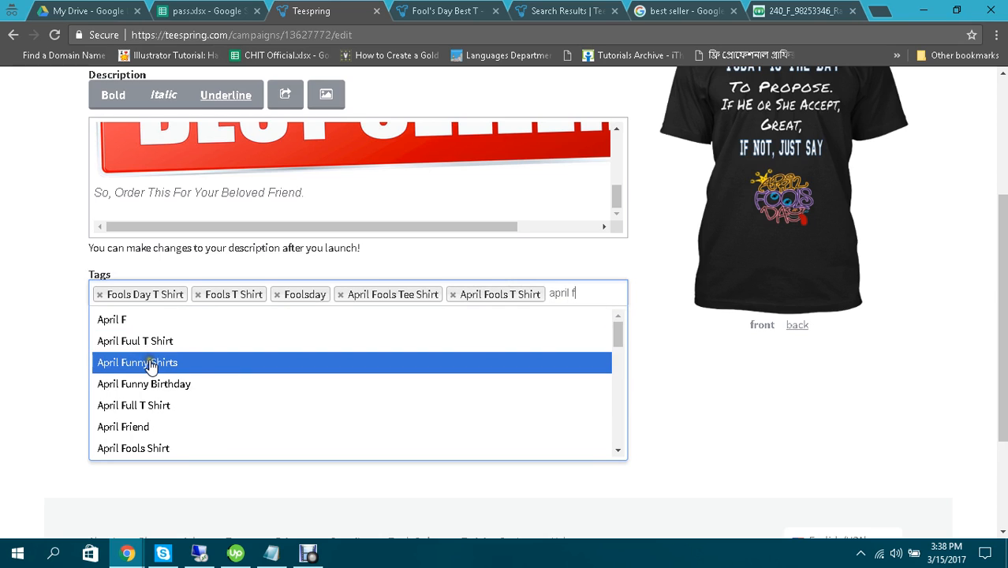
click(166, 347)
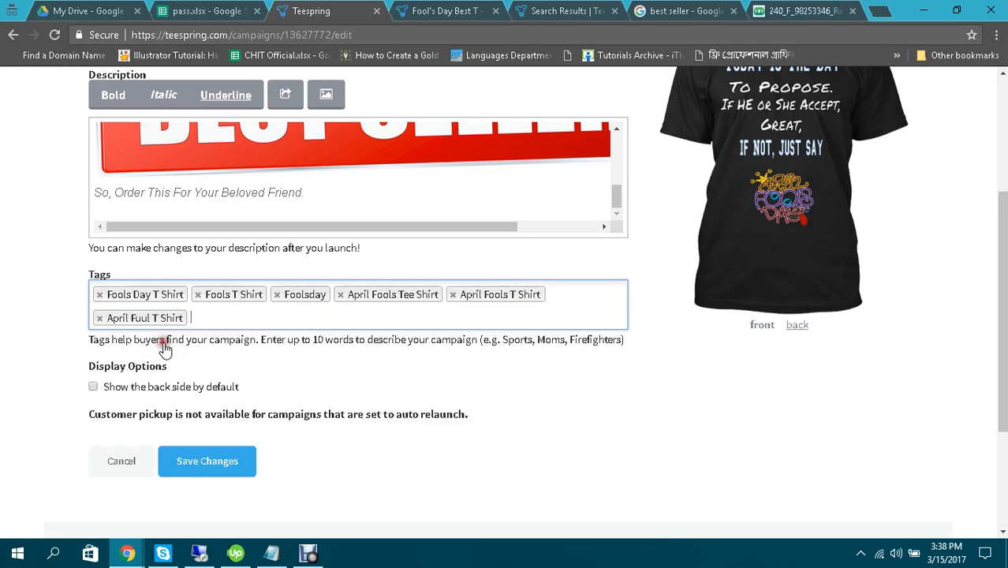
scroll(315, 399, down, 2)
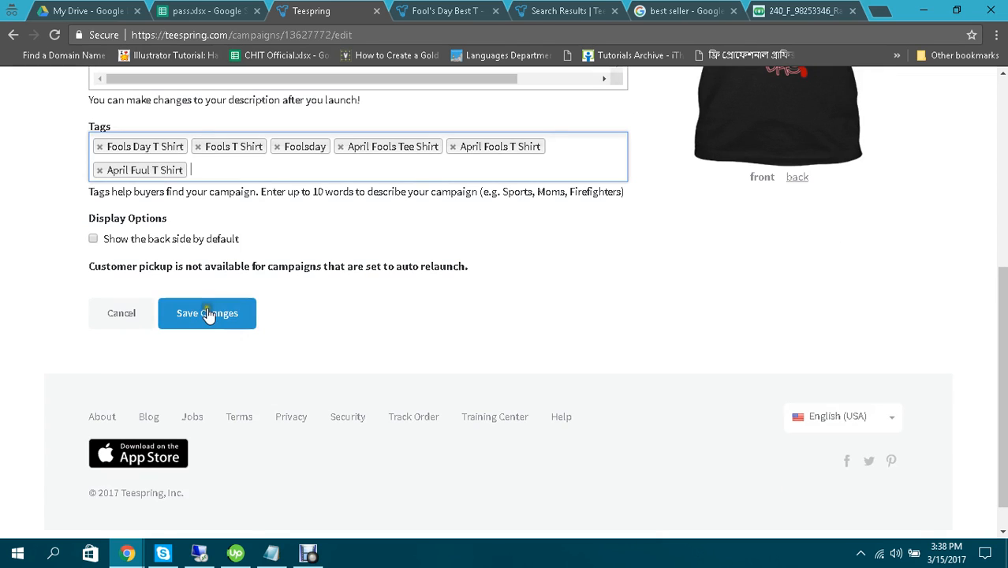
click(212, 316)
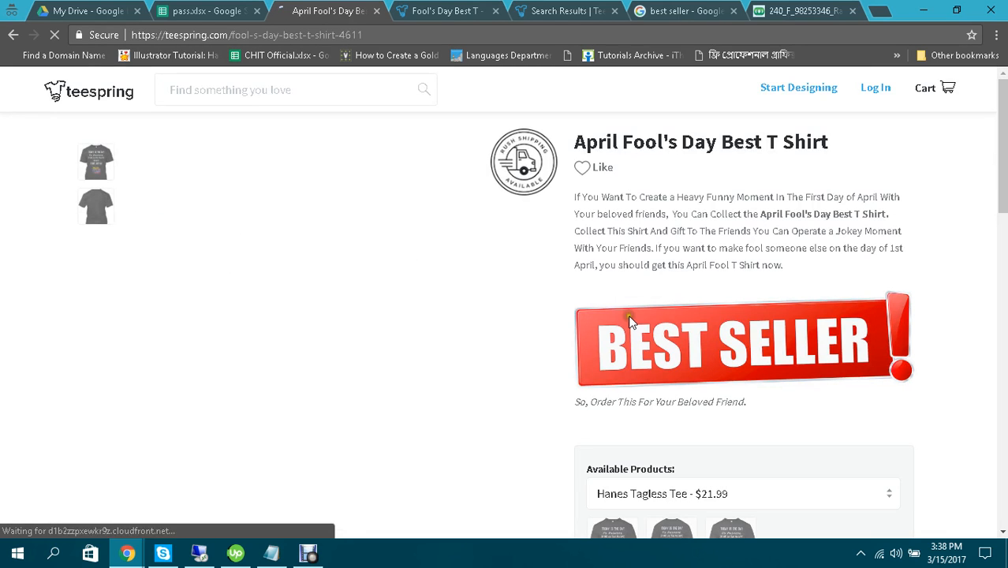
Step: Review the saved April Fool's Day Best T Shirt sales page and open the campaign's settings from the dashboard
scroll(631, 322, down, 2)
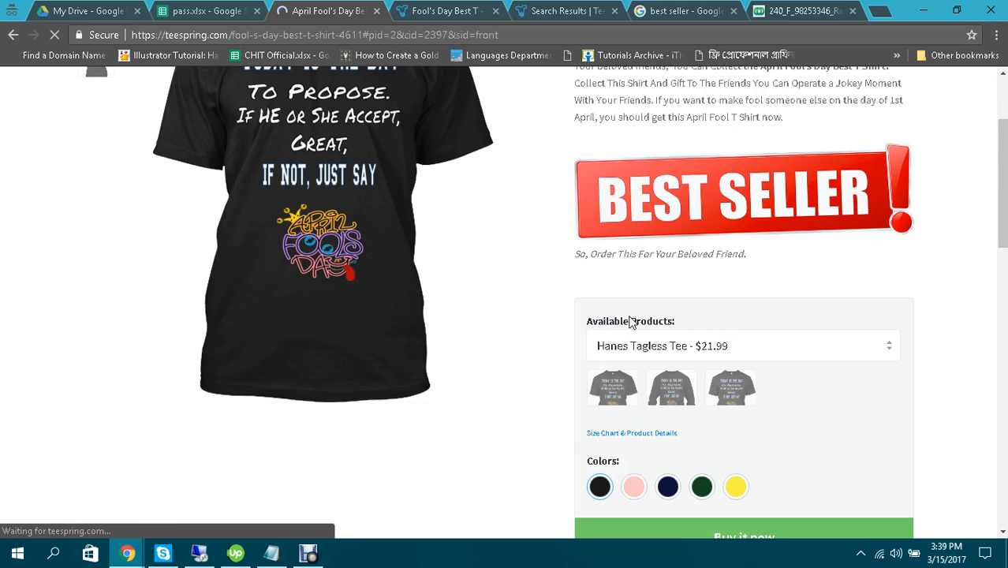
scroll(864, 212, down, 3)
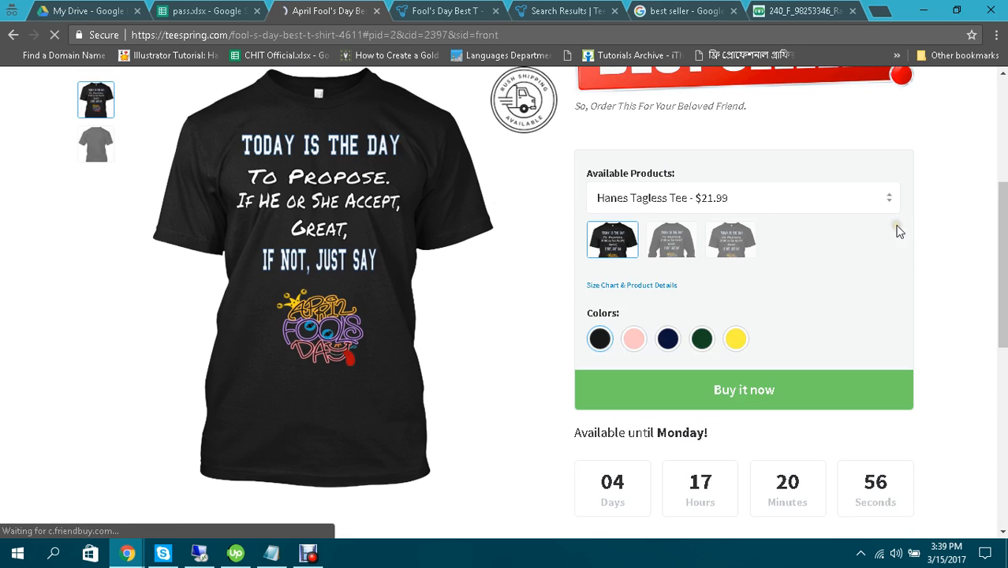
scroll(900, 229, up, 4)
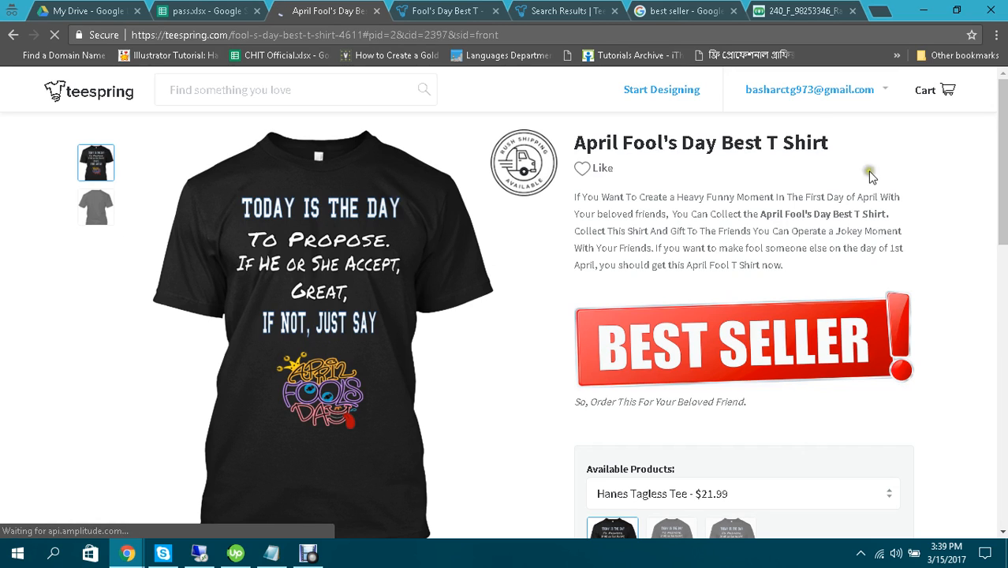
click(814, 97)
click(763, 131)
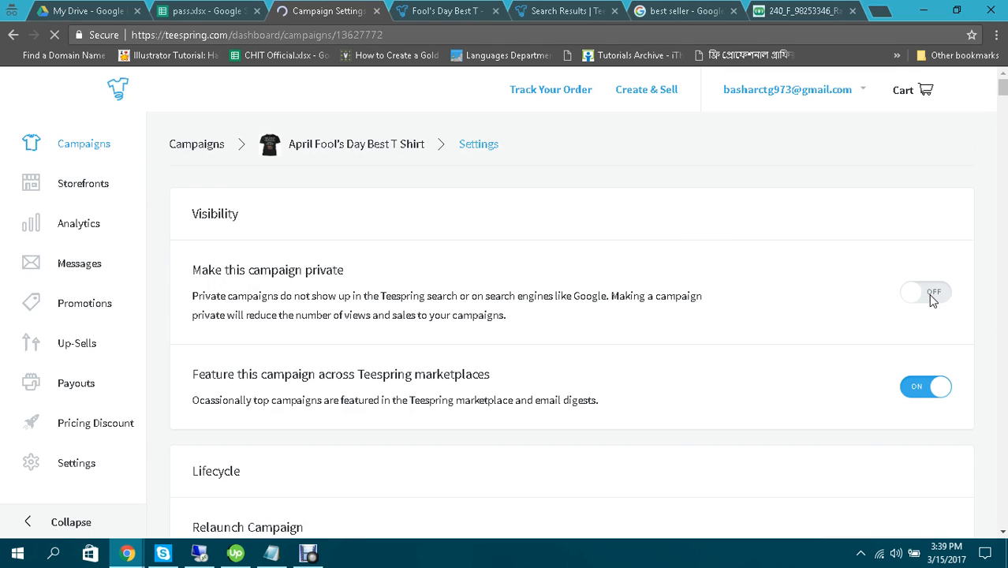
Step: Copy the web address of the already open Fool's Day Best T Shirt sales page
click(446, 10)
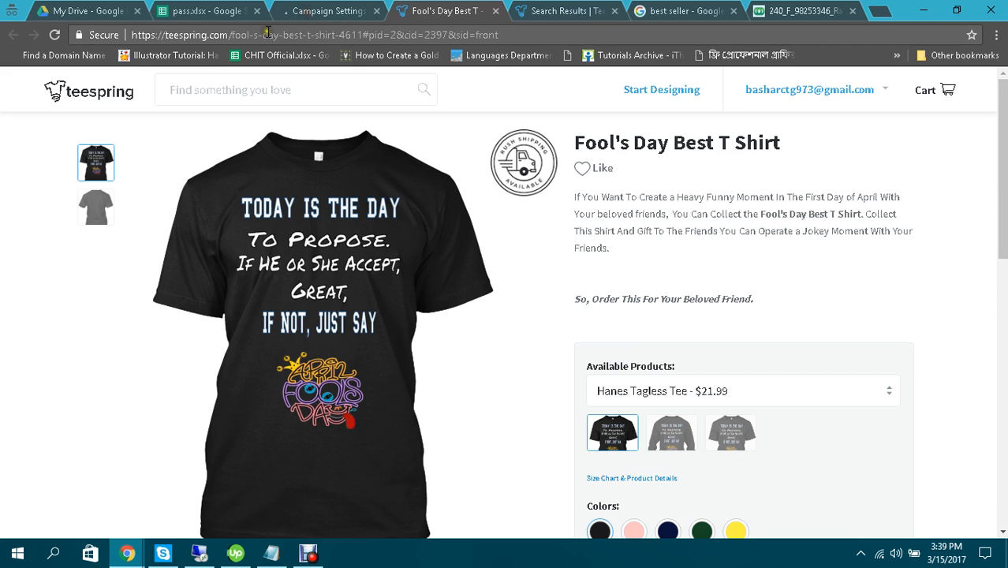
click(308, 7)
key(ctrl+Tab)
click(353, 37)
right_click(333, 36)
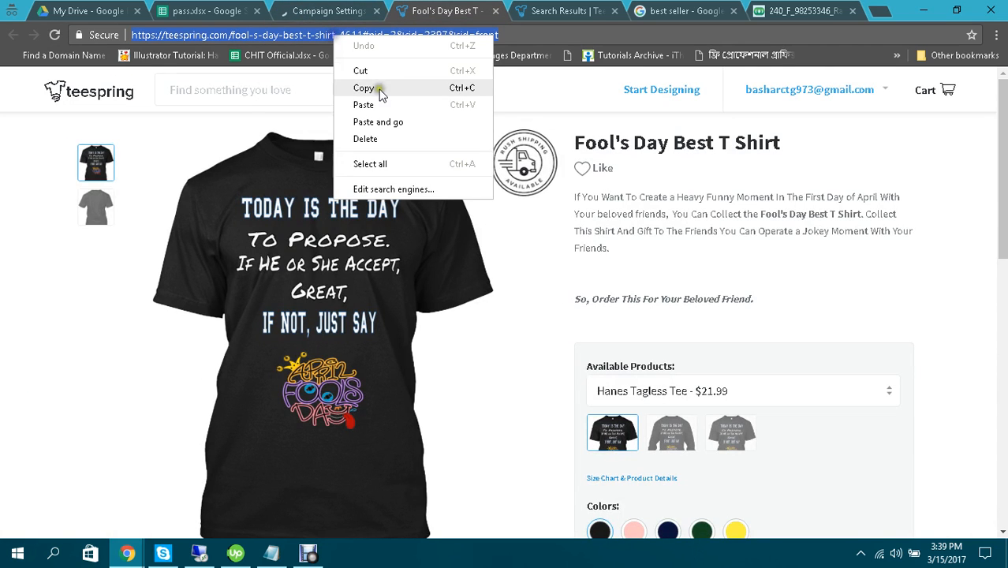
click(381, 90)
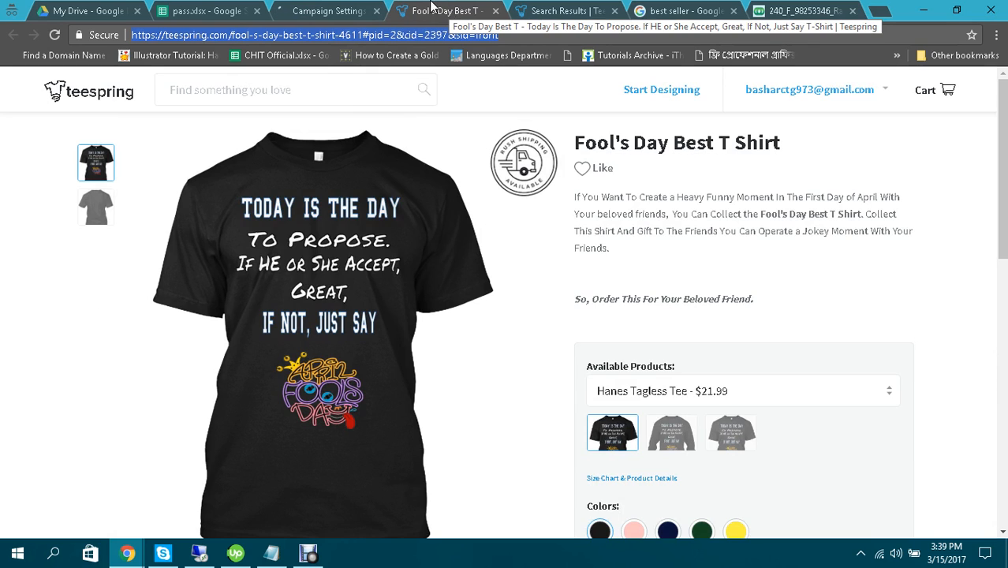
Step: Look over the campaign's visibility and relaunch settings, switching back to the shirt's sales page for reference
click(352, 7)
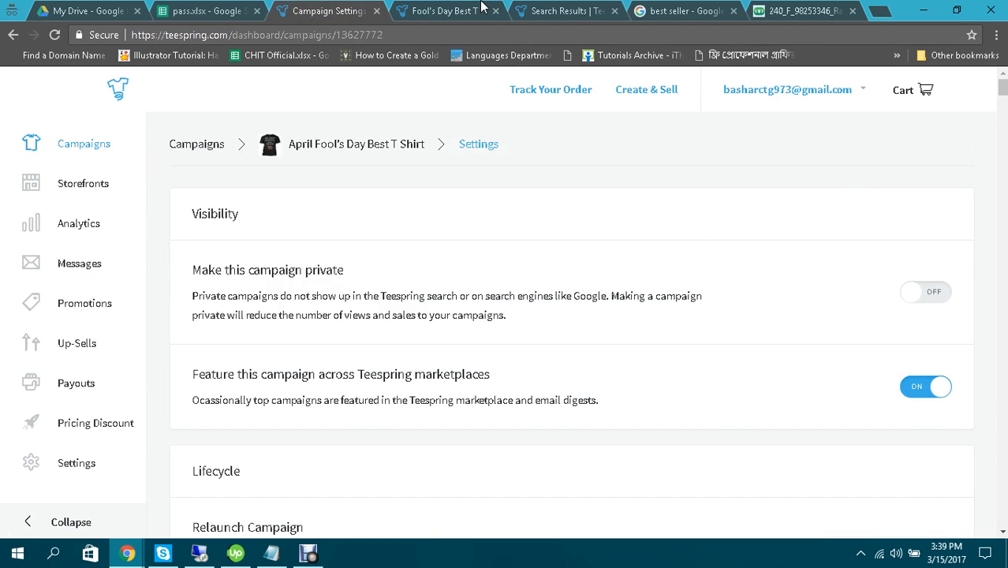
click(443, 9)
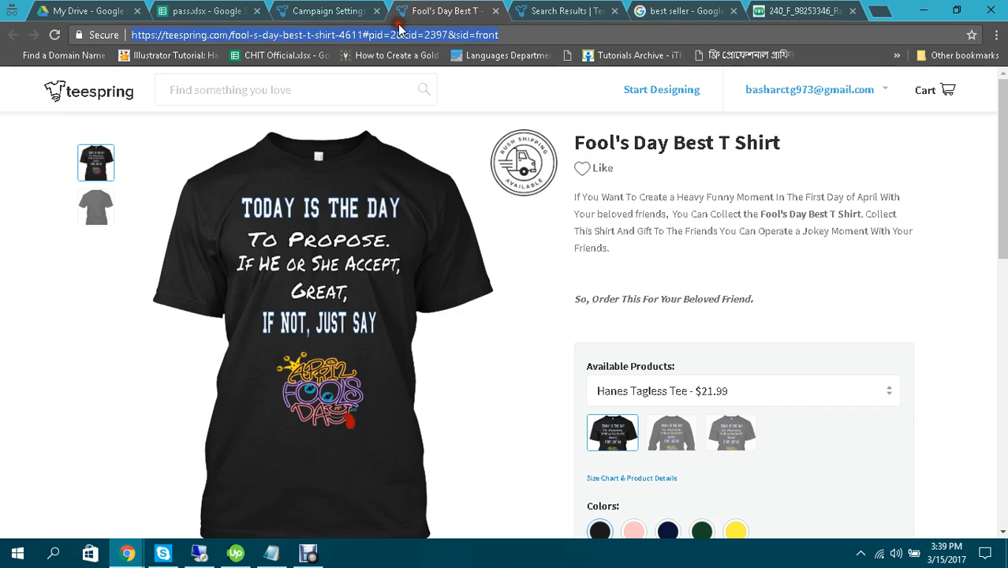
click(301, 8)
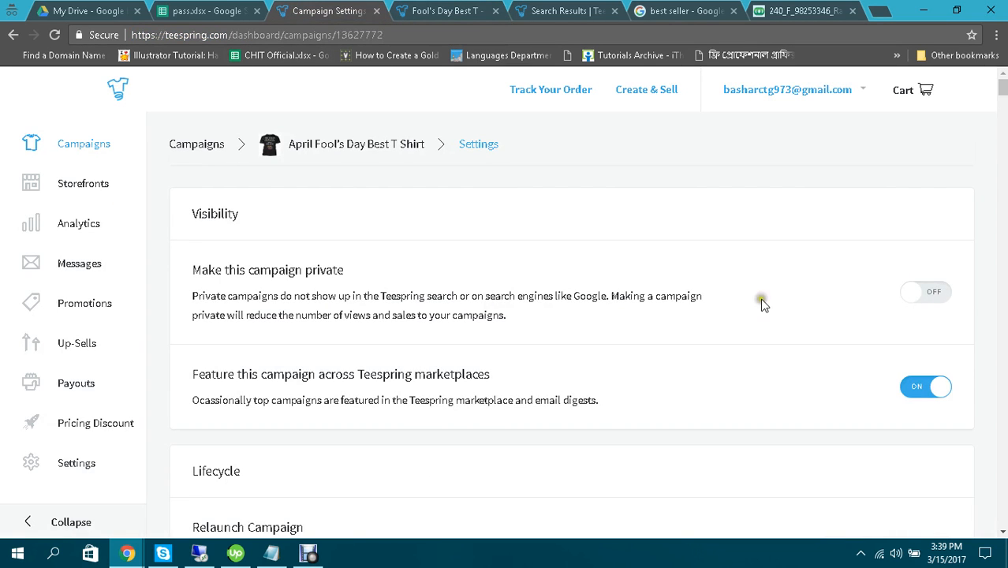
scroll(473, 287, down, 2)
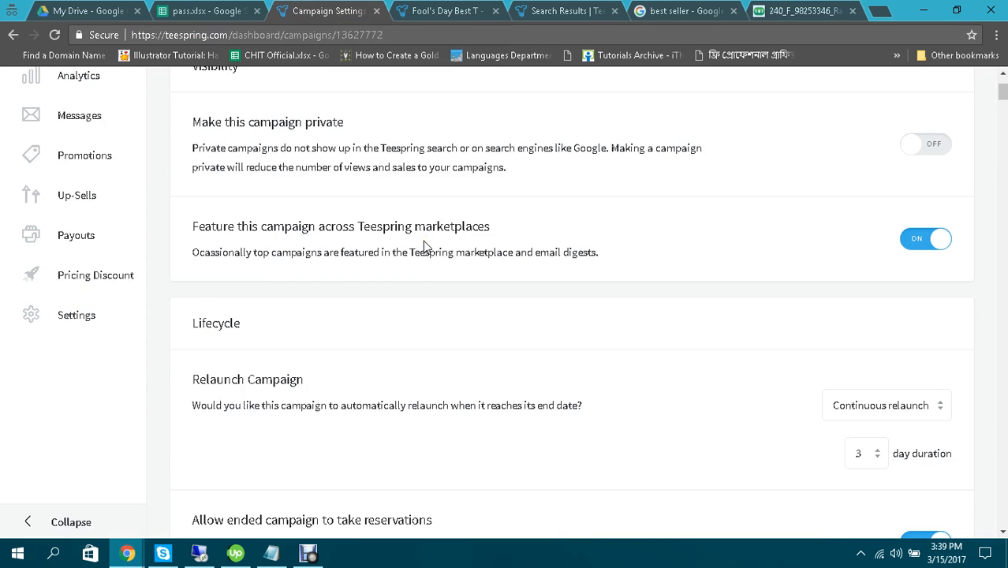
click(446, 10)
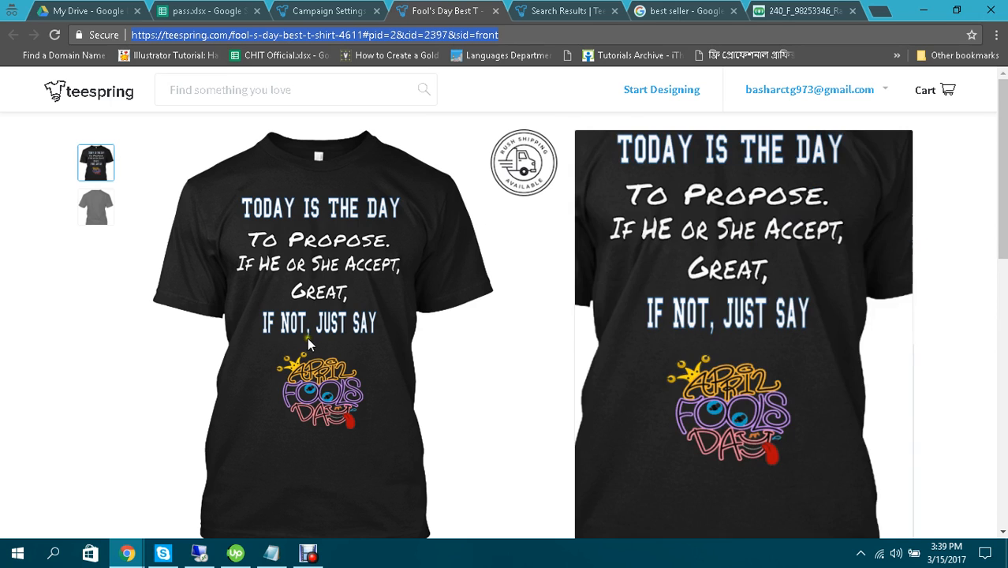
click(327, 10)
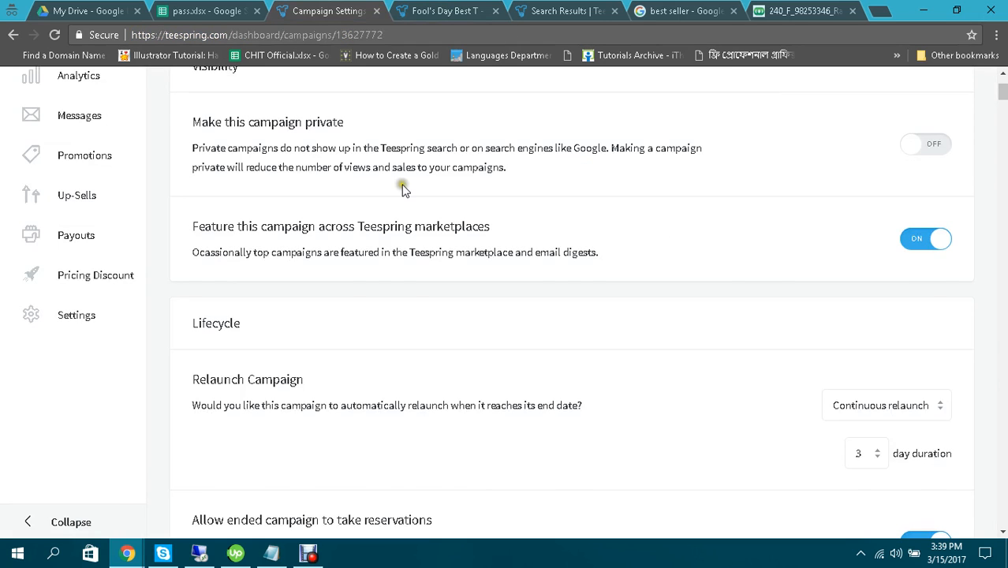
scroll(403, 185, up, 3)
Step: Load teespring.com in place of the full-size BEST SELLER banner image
click(650, 10)
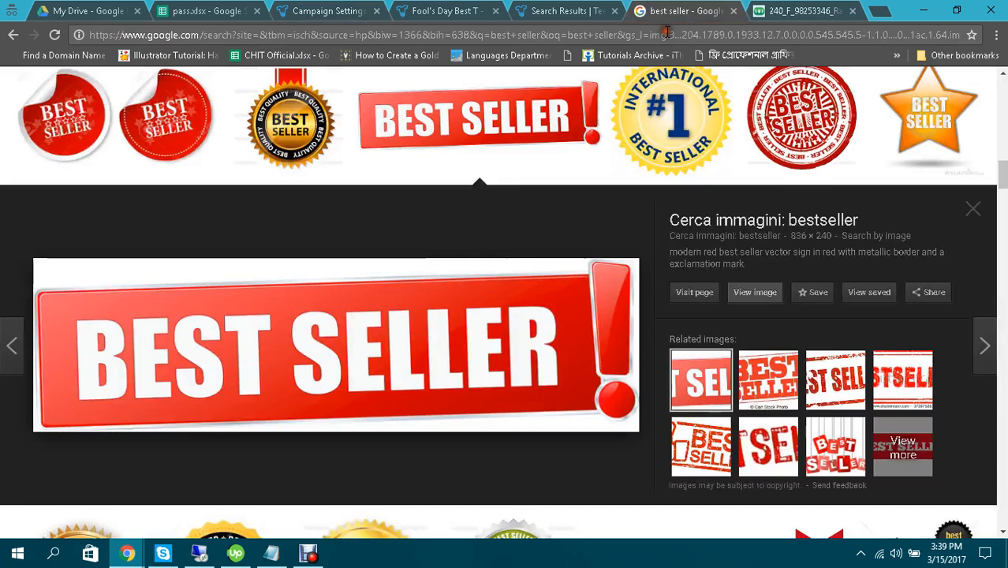
click(798, 10)
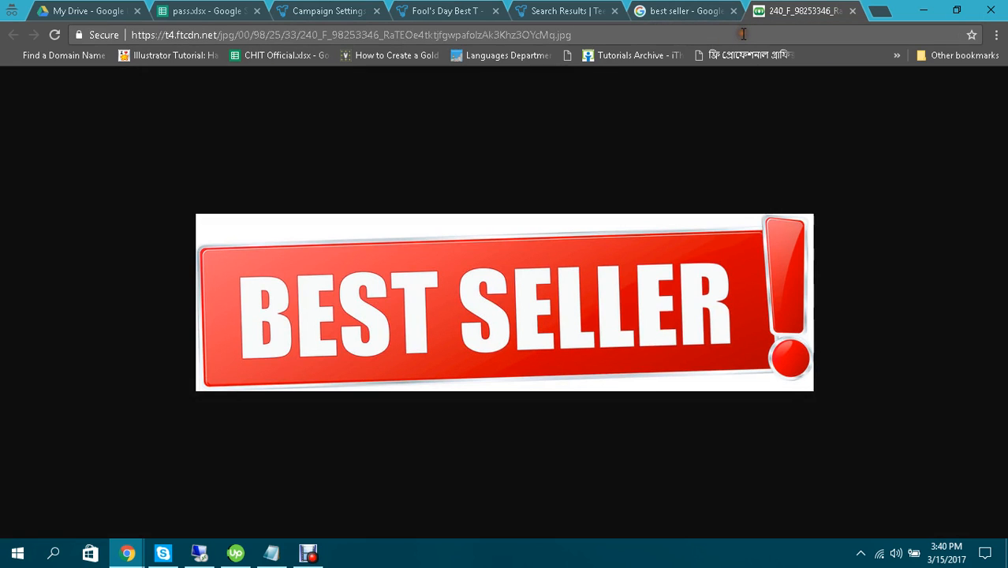
click(743, 34)
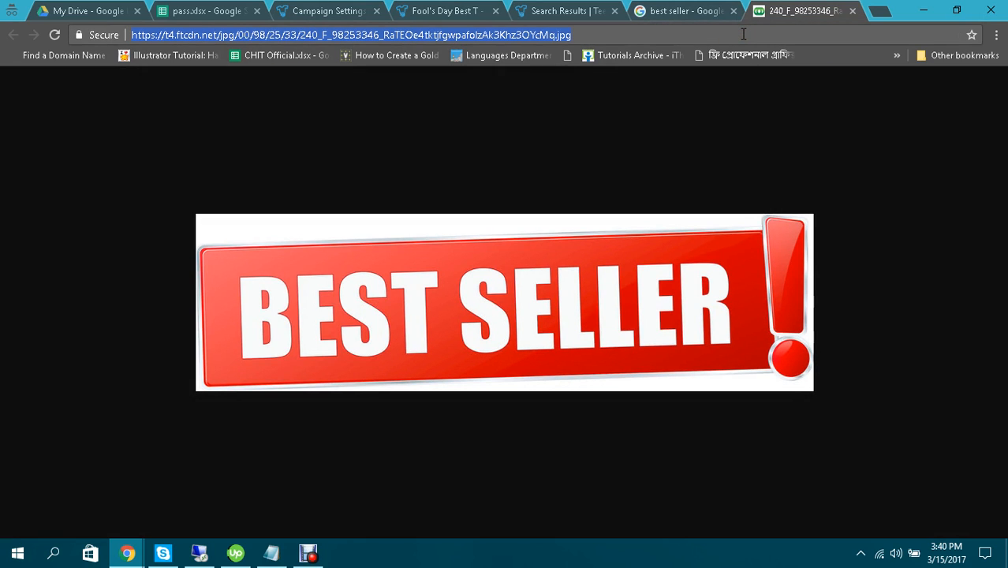
text(teespring.com)
key(Return)
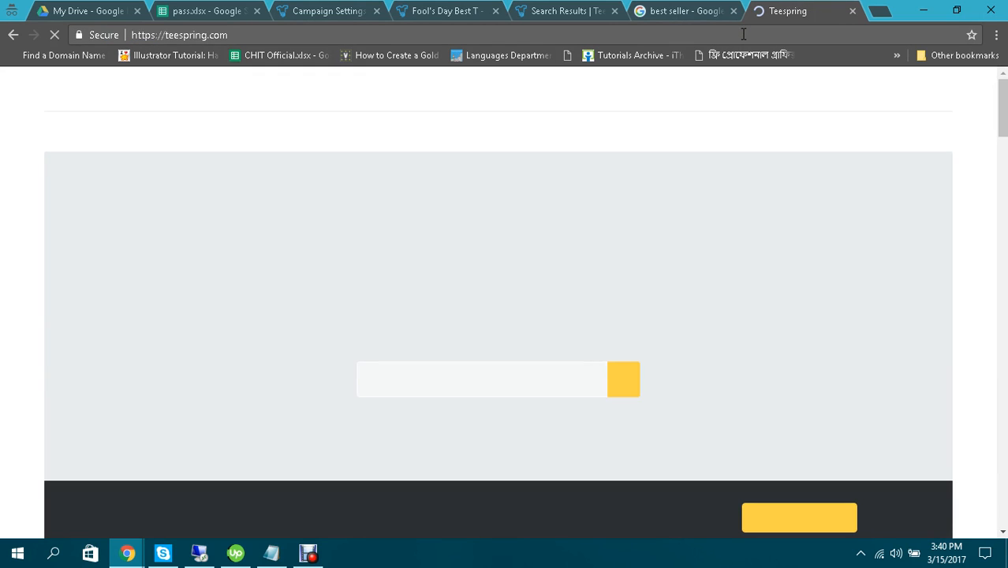
Step: Browse the Teespring homepage's featured products, Saint Patrick's Collections, Featured Creators, and the For Her and For Him sections
scroll(855, 187, down, 8)
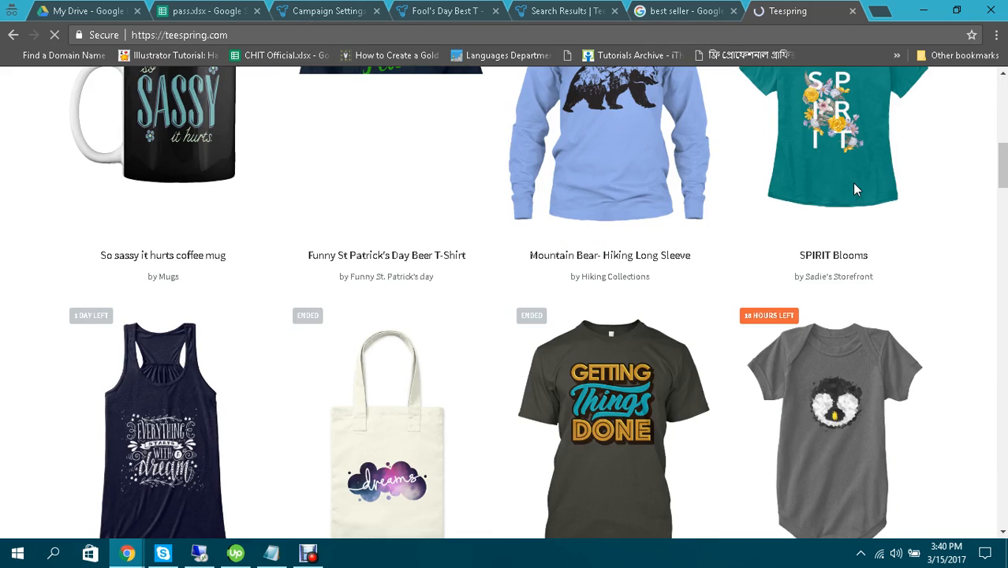
scroll(855, 190, down, 6)
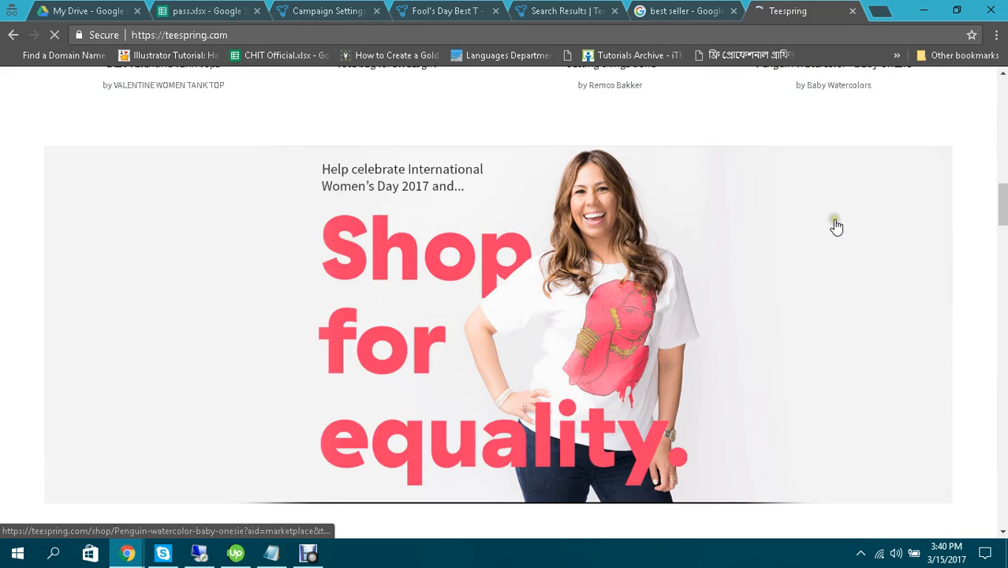
scroll(648, 200, down, 1)
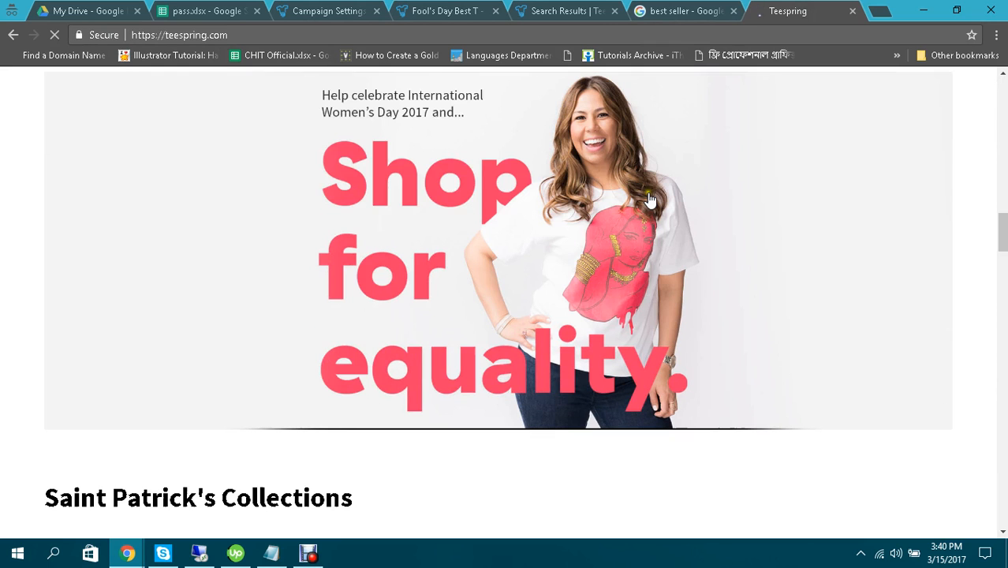
scroll(648, 200, down, 2)
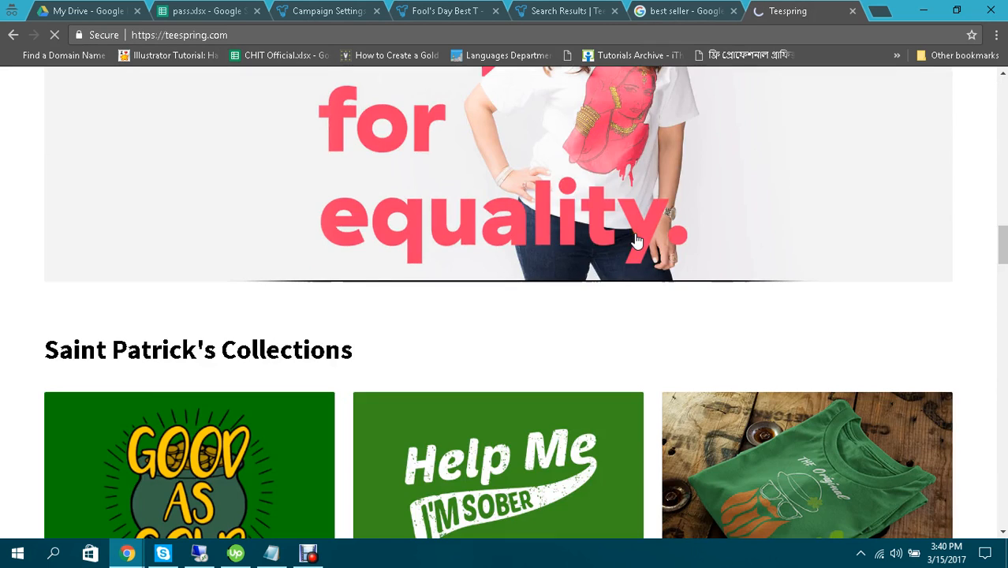
scroll(637, 241, up, 4)
scroll(638, 241, down, 8)
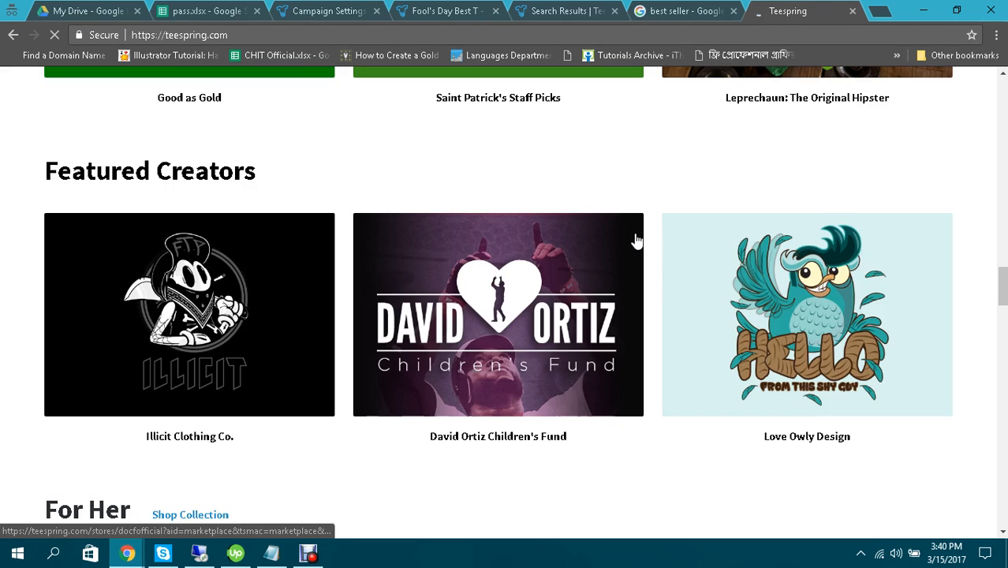
scroll(637, 240, down, 5)
scroll(419, 251, down, 2)
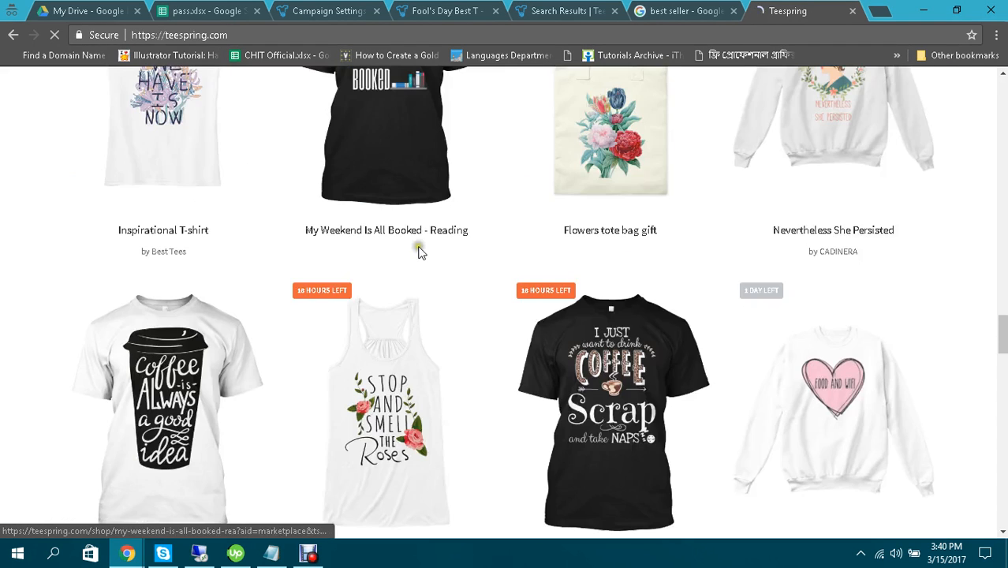
scroll(419, 250, down, 6)
scroll(342, 227, down, 3)
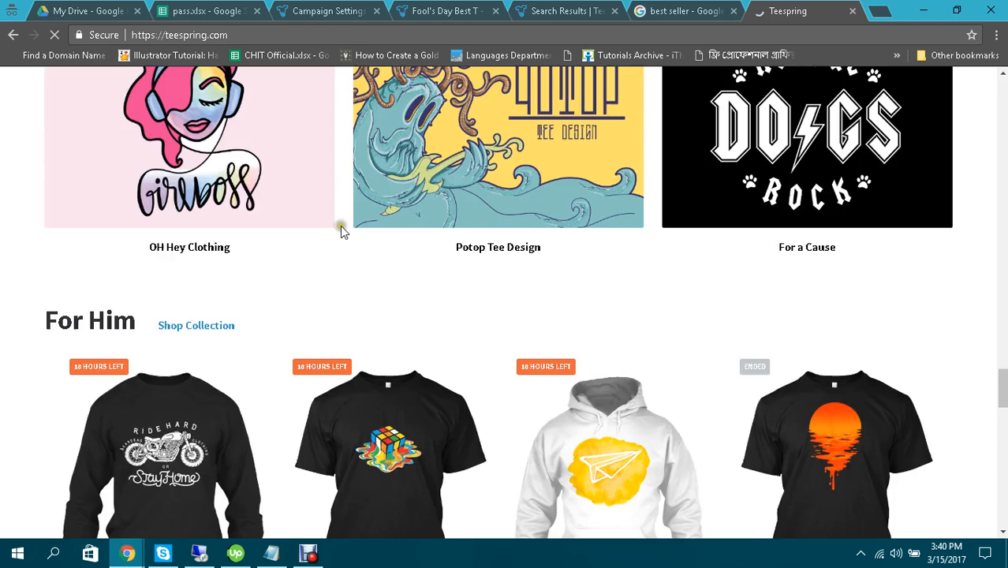
scroll(411, 254, down, 3)
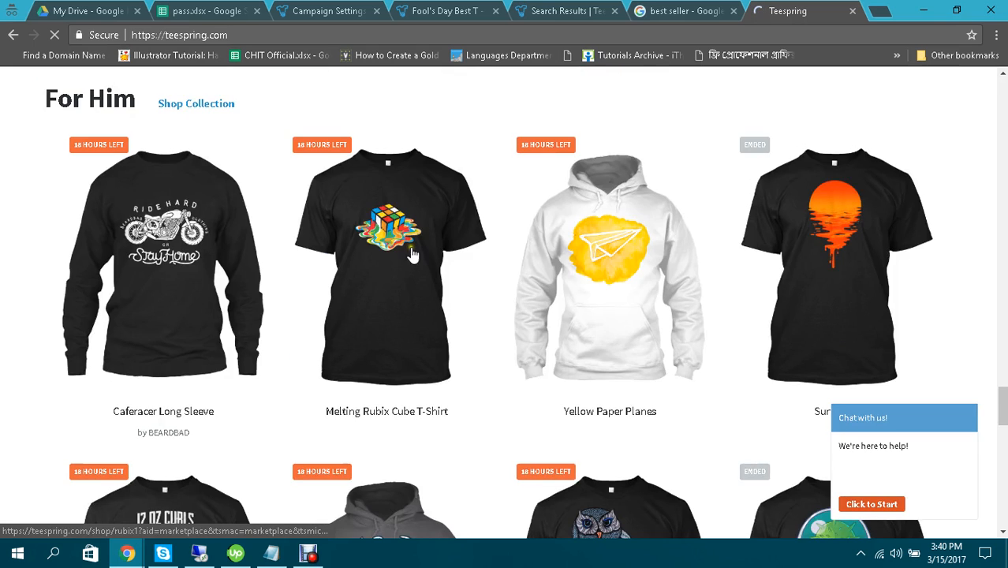
Step: Browse the Teespring homepage's For Him, Featured Creators and For Her sections, including the recently viewed shirts
scroll(695, 255, down, 3)
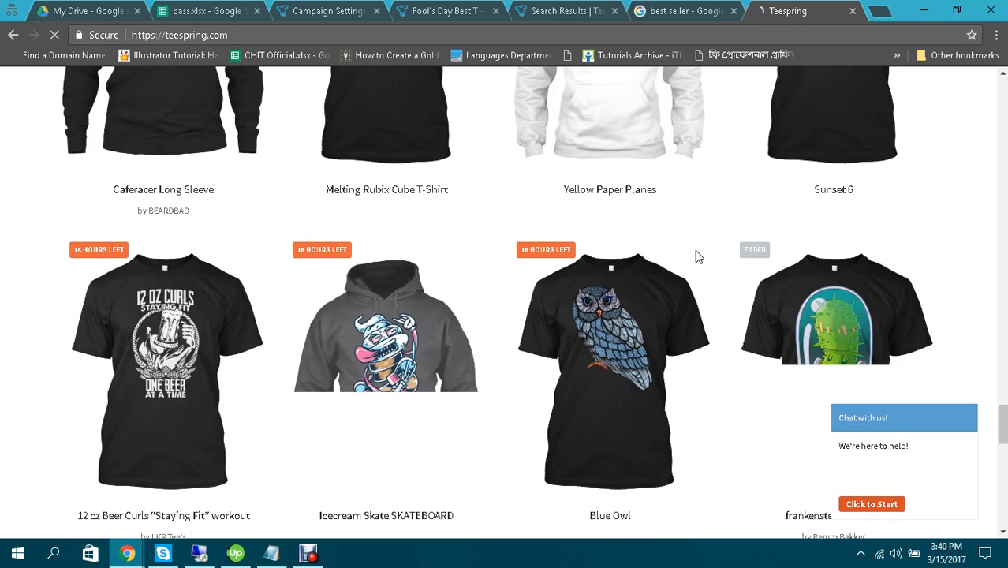
scroll(695, 257, down, 2)
scroll(697, 253, down, 3)
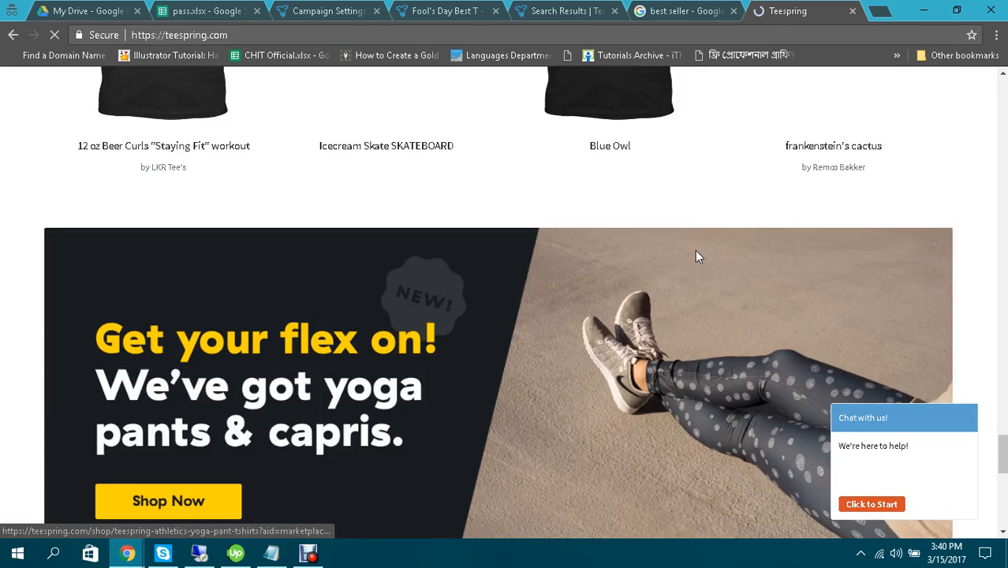
scroll(697, 253, down, 5)
scroll(697, 256, up, 5)
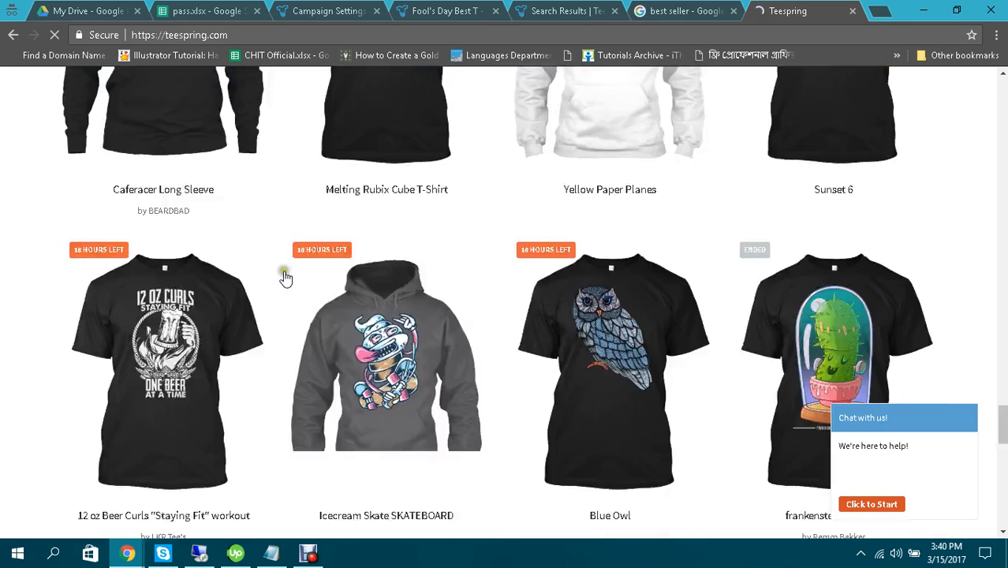
scroll(683, 260, up, 6)
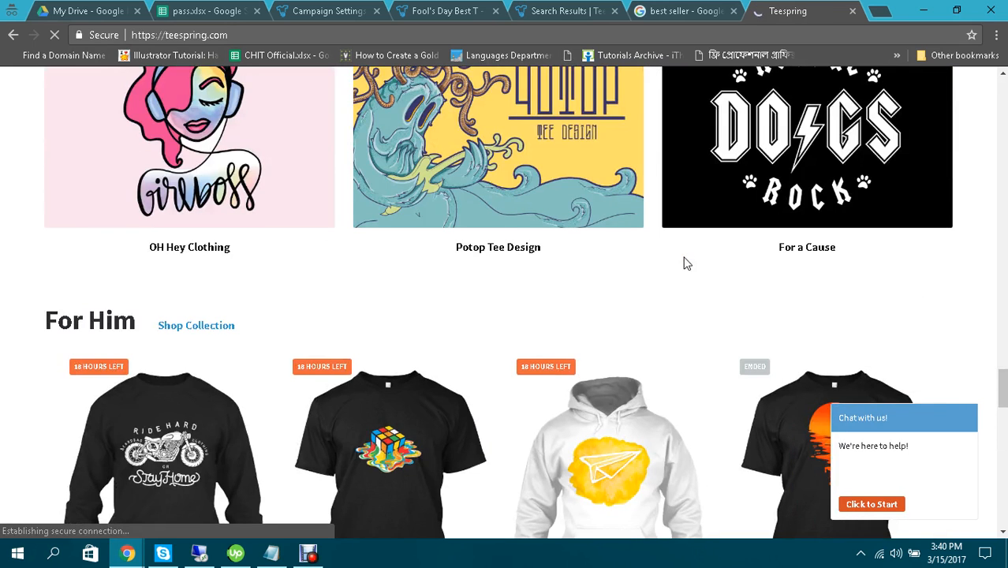
scroll(685, 263, up, 3)
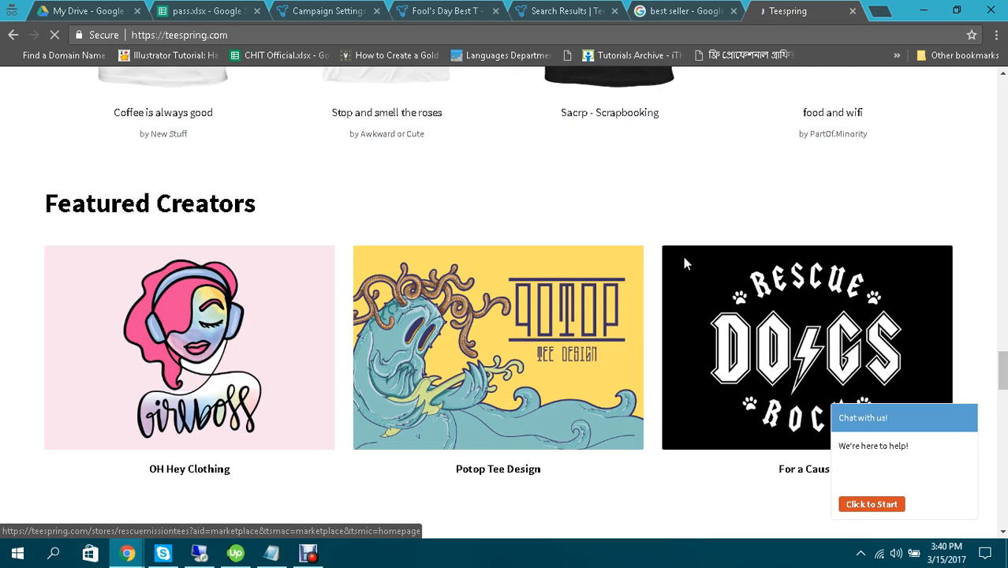
scroll(685, 263, down, 8)
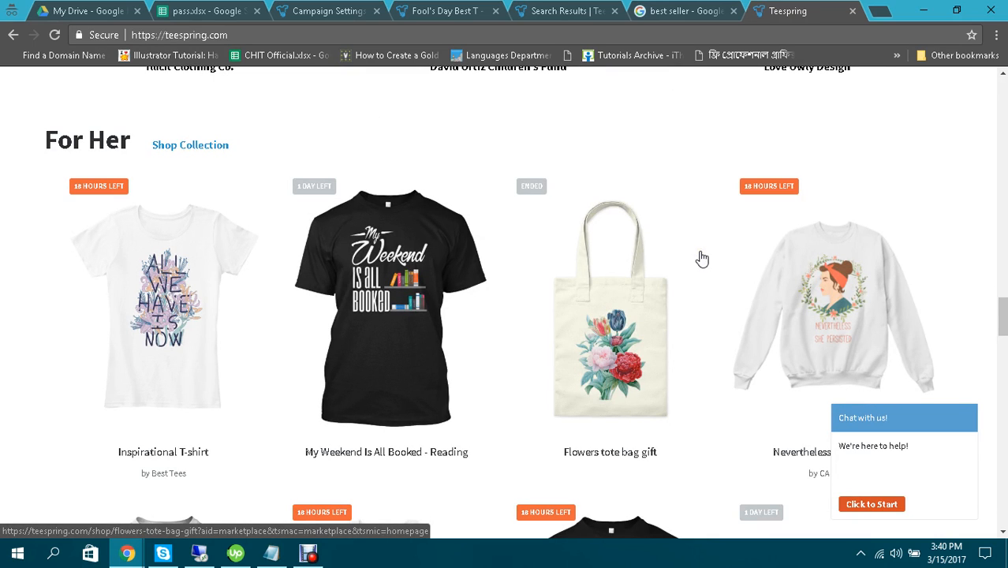
click(702, 258)
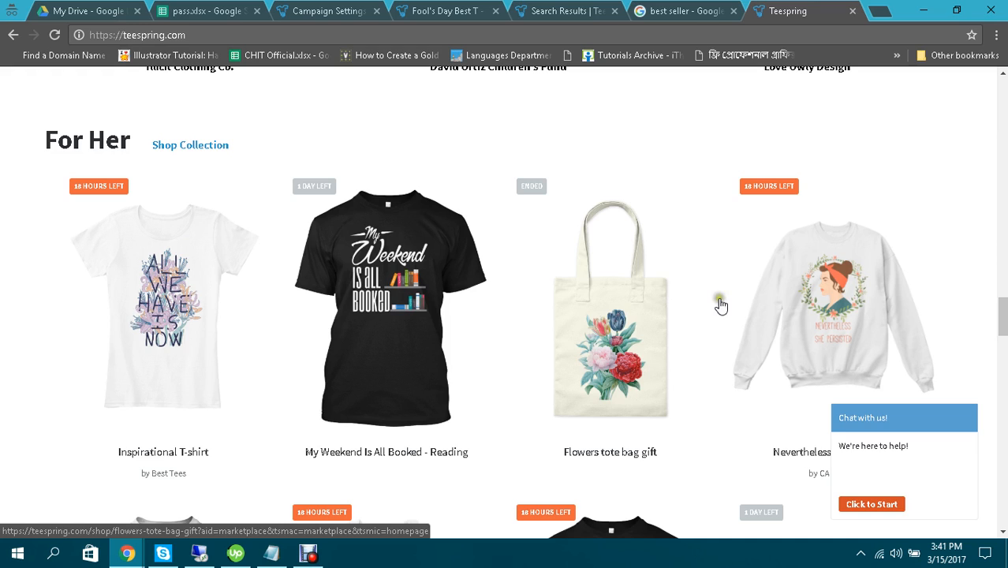
scroll(707, 333, down, 3)
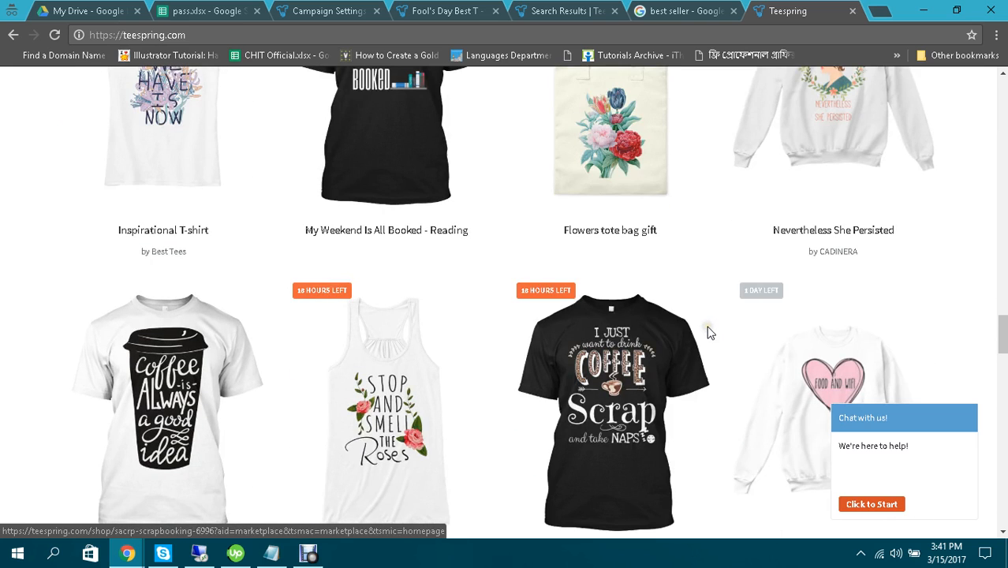
scroll(707, 333, up, 15)
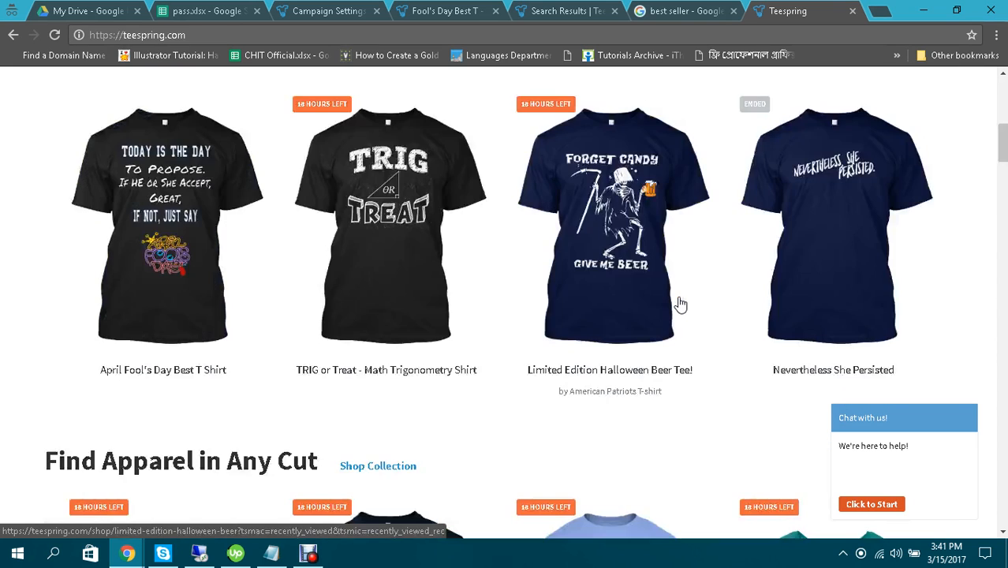
scroll(680, 305, up, 10)
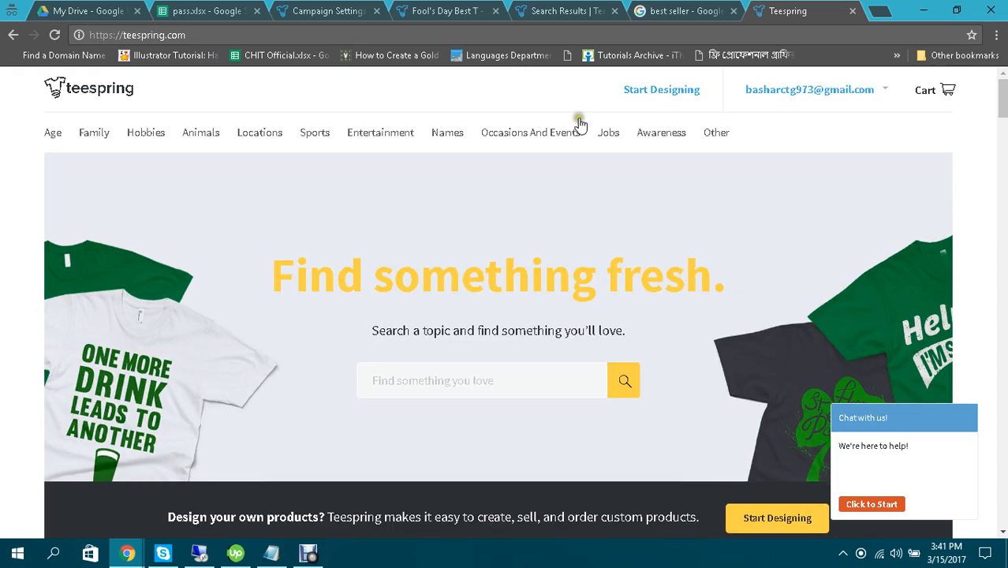
Step: Return to the April Fool's Day Best T Shirt campaign's settings and review its visibility and lifecycle options
click(683, 9)
click(784, 10)
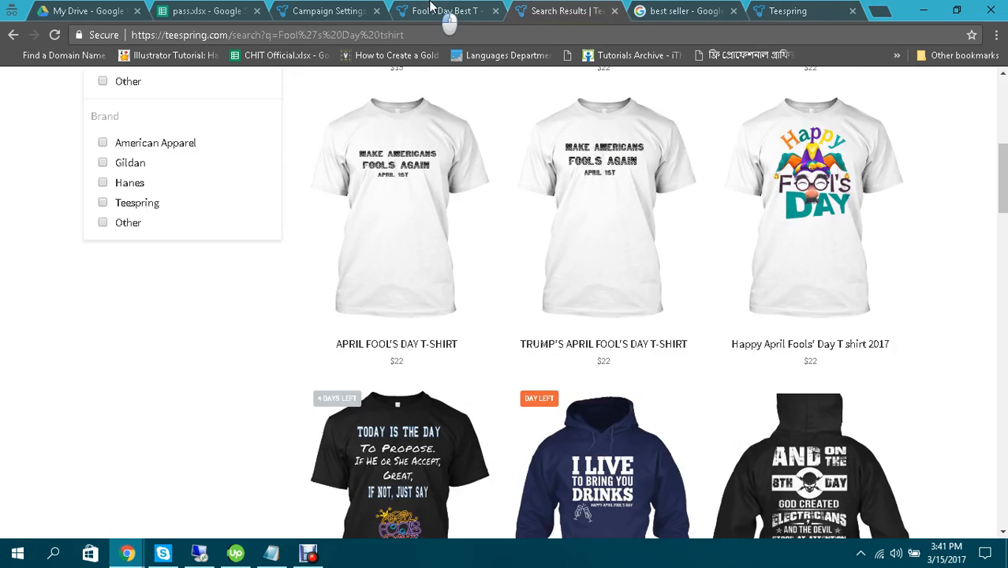
click(442, 11)
click(318, 9)
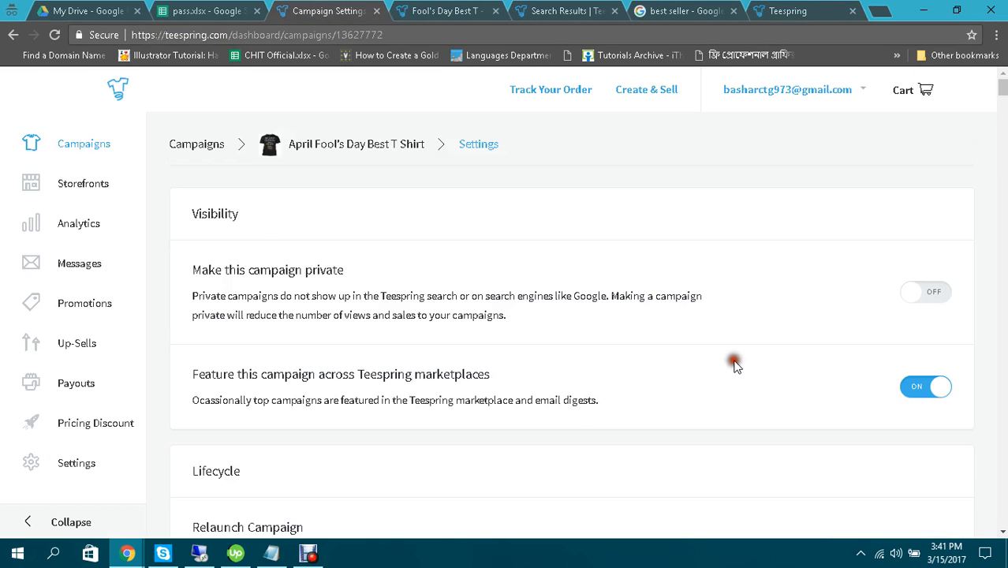
scroll(788, 347, down, 2)
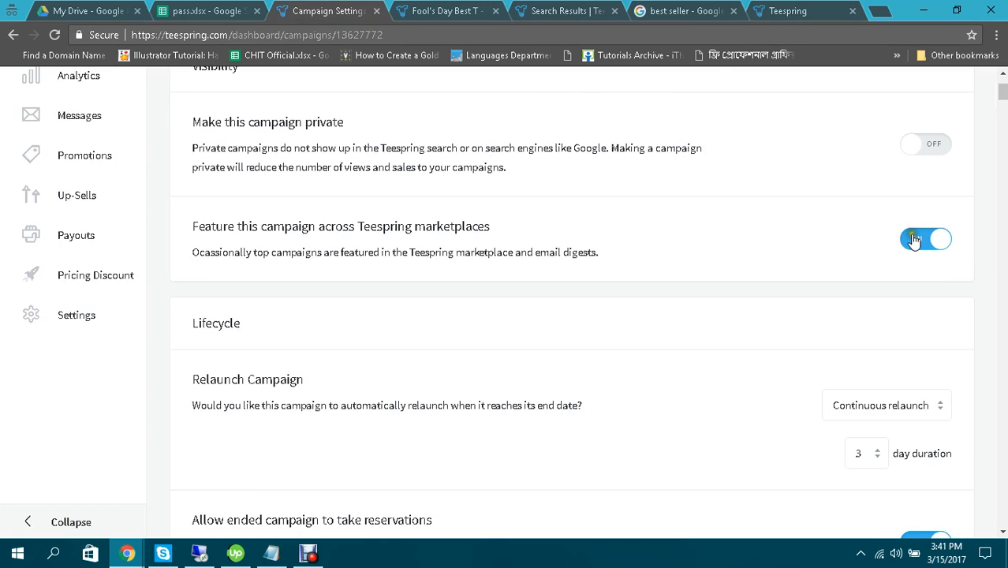
scroll(768, 282, down, 2)
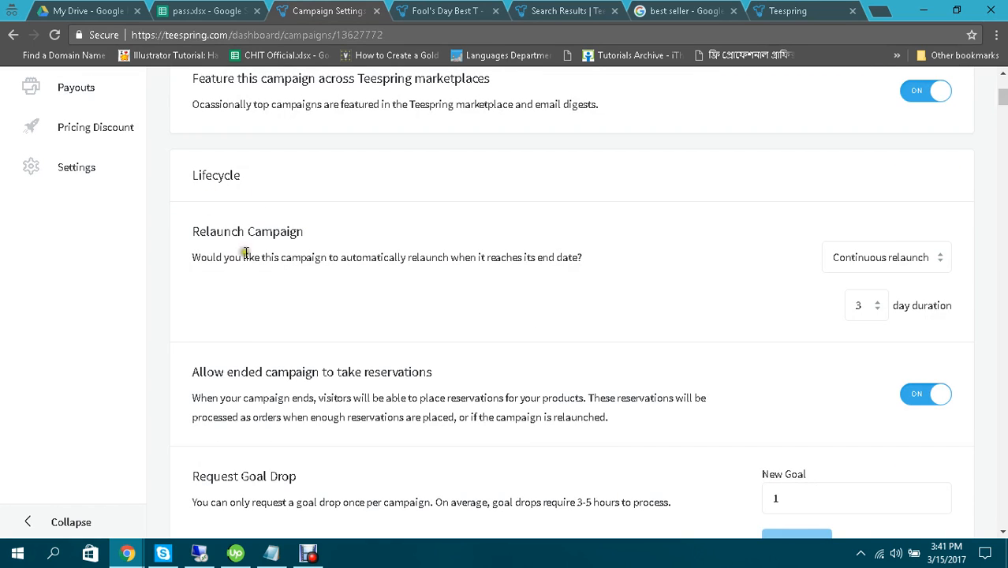
Step: Look through the Relaunch Campaign choices, keeping Continuous relaunch selected
click(893, 260)
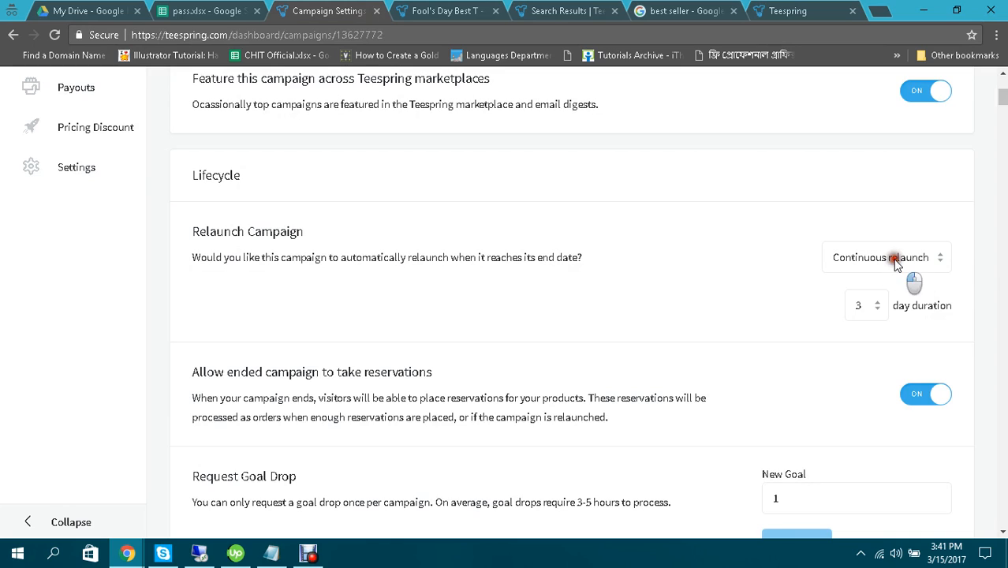
click(894, 260)
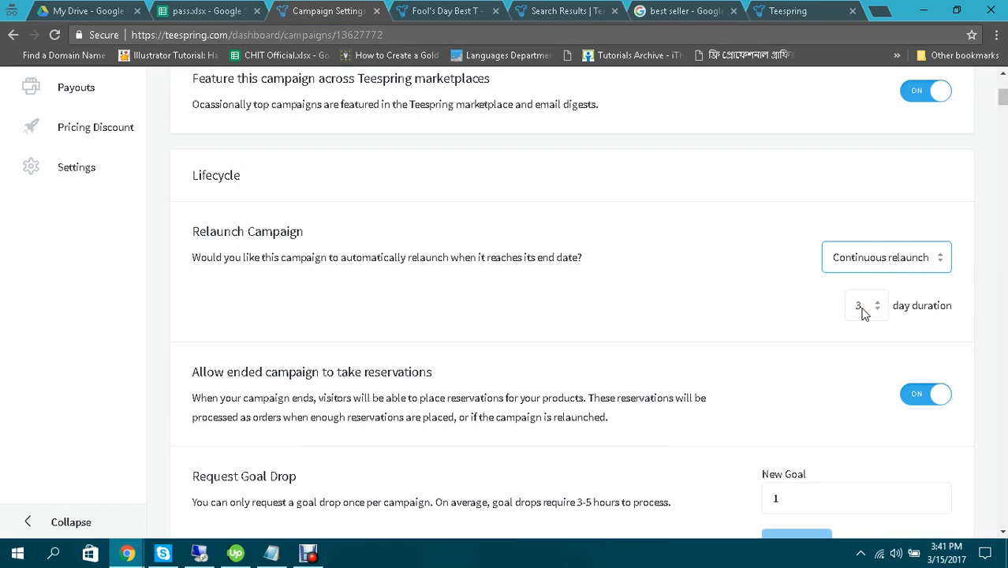
click(860, 260)
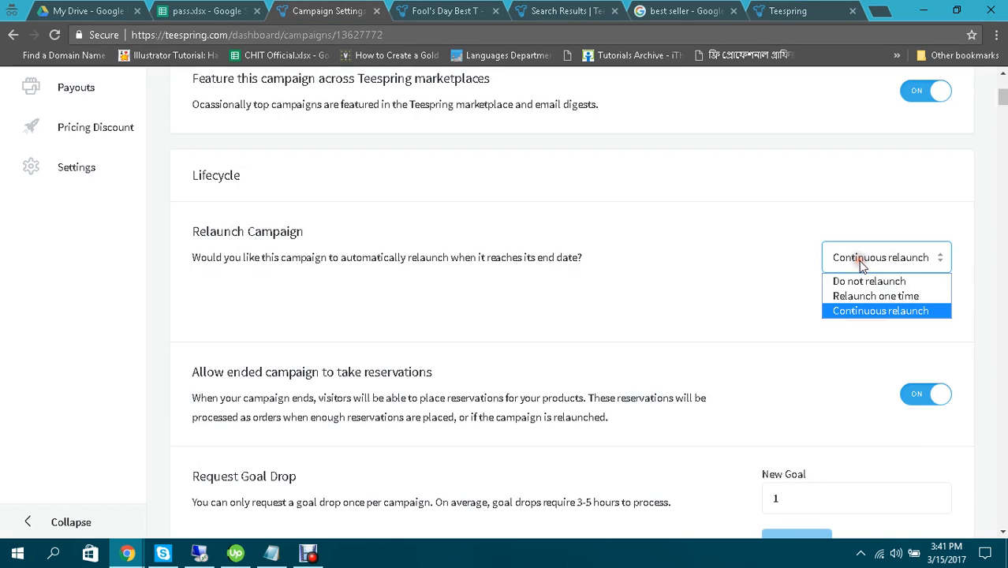
key(Up)
key(Up)
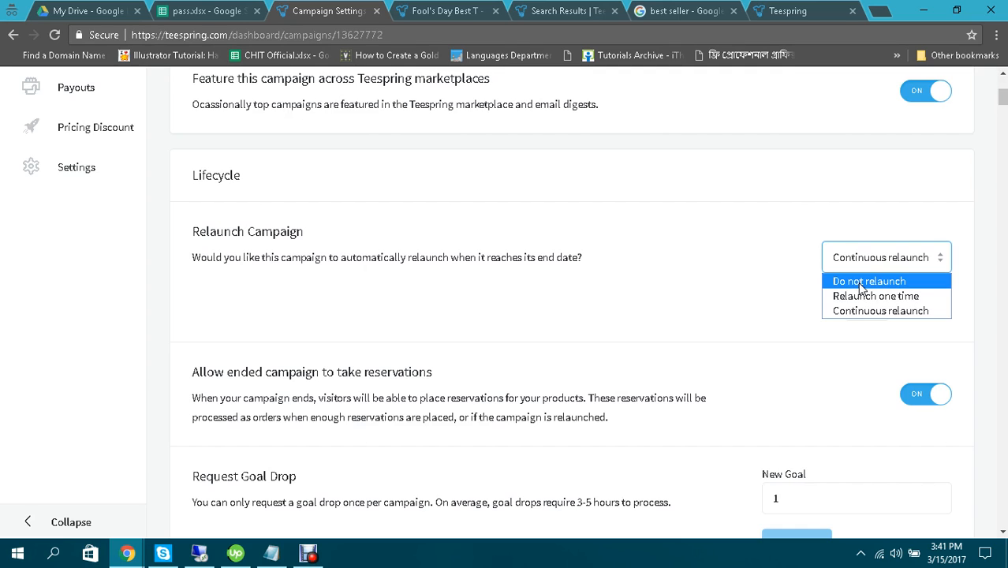
click(876, 311)
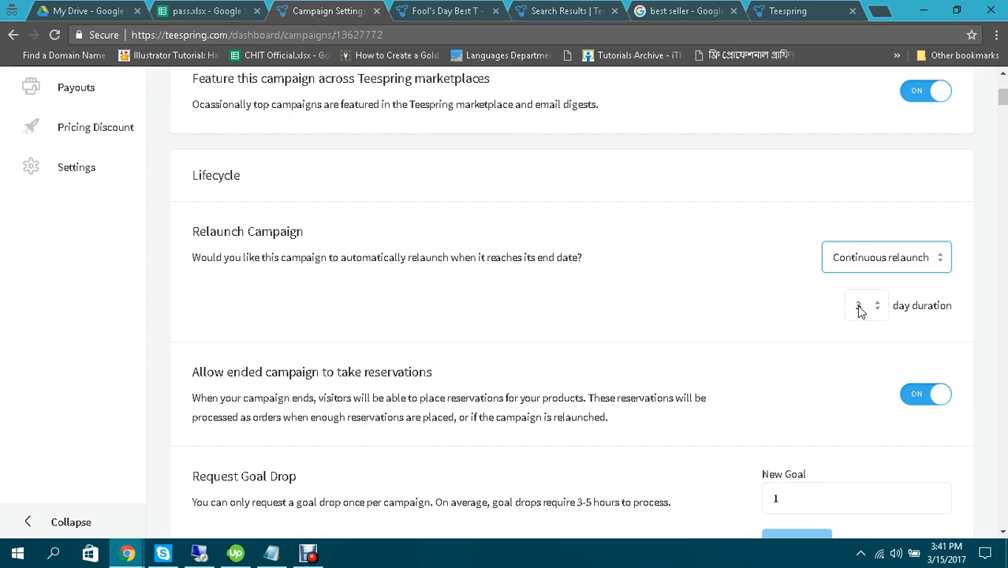
Step: Try the Relaunch one time and Do not relaunch options for the campaign
click(882, 264)
click(869, 293)
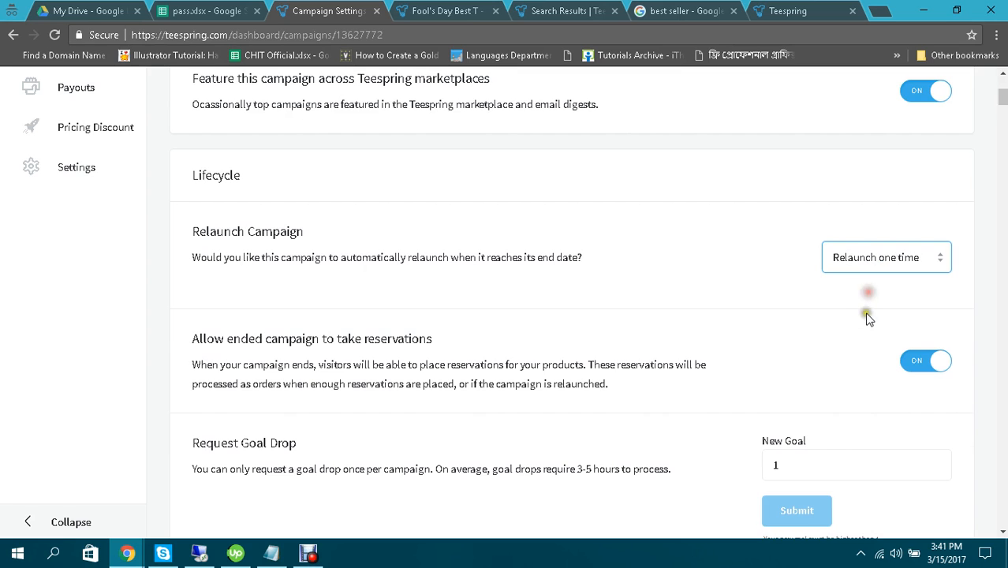
click(885, 262)
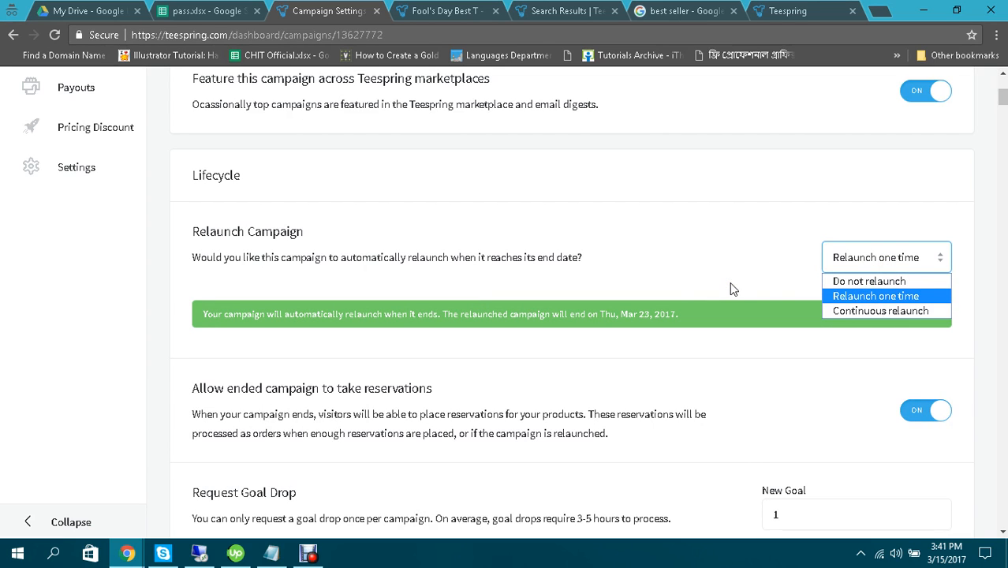
click(868, 282)
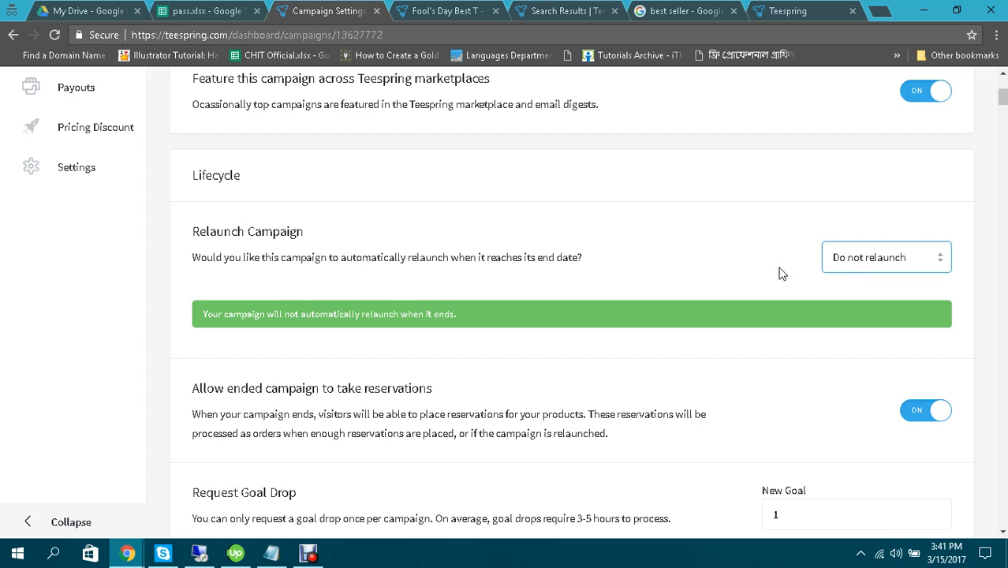
Step: Set the campaign's relaunch option to Continuous relaunch
click(857, 256)
click(851, 311)
click(713, 255)
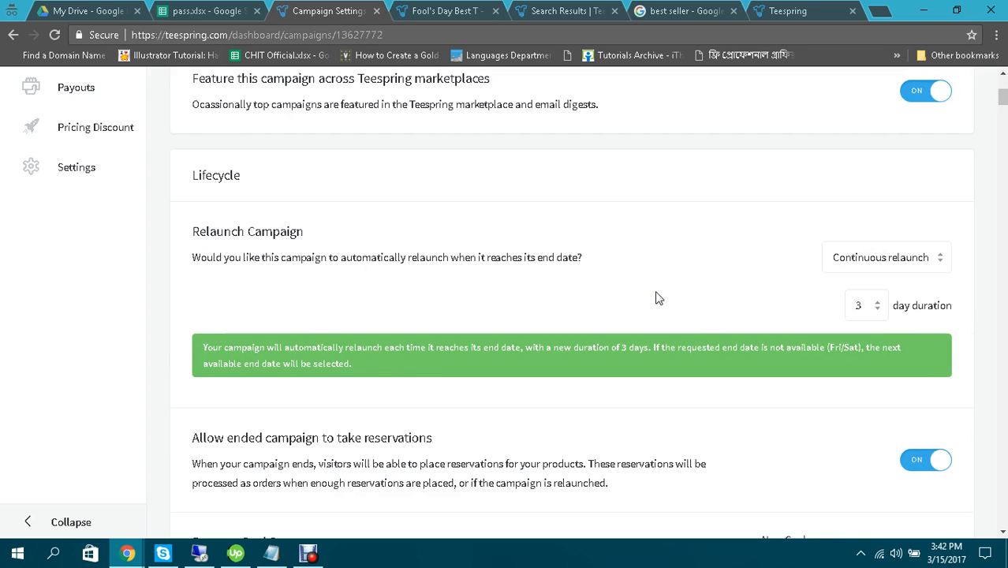
Step: Read the relaunch notice and examine the option that allows the ended campaign to take reservations
scroll(658, 298, down, 2)
click(387, 222)
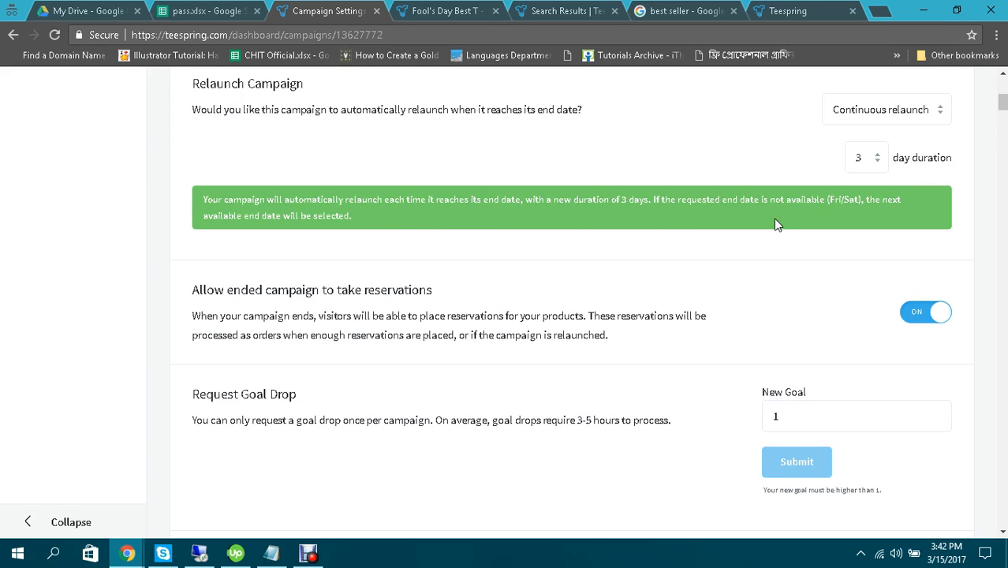
click(367, 224)
scroll(532, 254, down, 1)
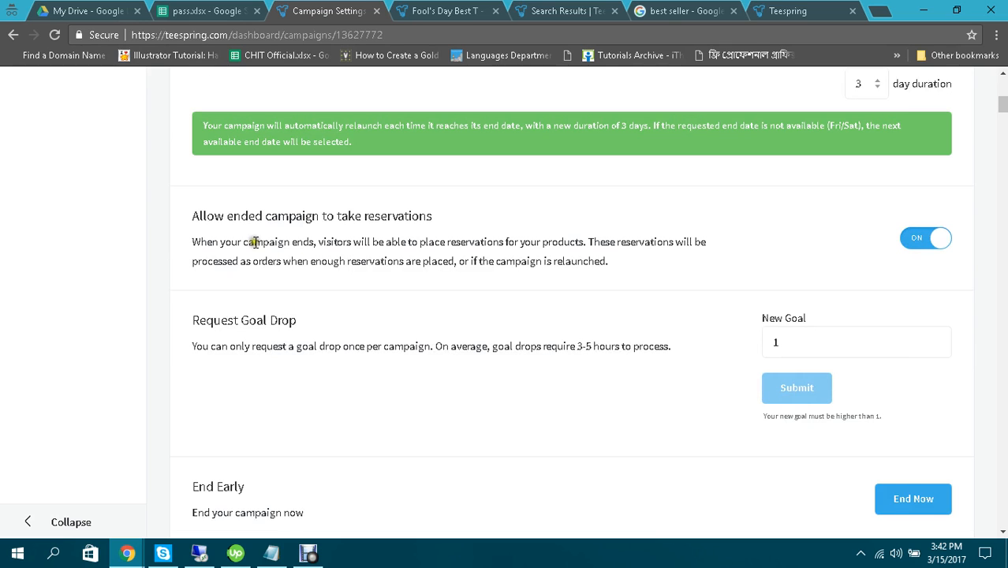
drag(206, 215, 487, 213)
click(485, 209)
drag(300, 217, 477, 207)
click(486, 208)
drag(239, 216, 493, 215)
click(493, 215)
click(493, 214)
drag(327, 218, 499, 216)
click(503, 214)
double_click(383, 218)
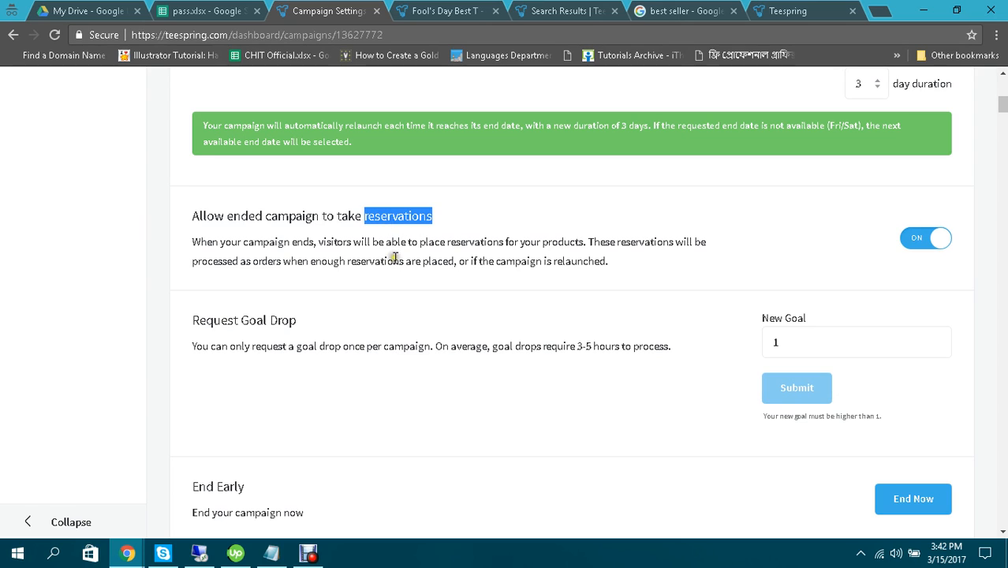
click(393, 246)
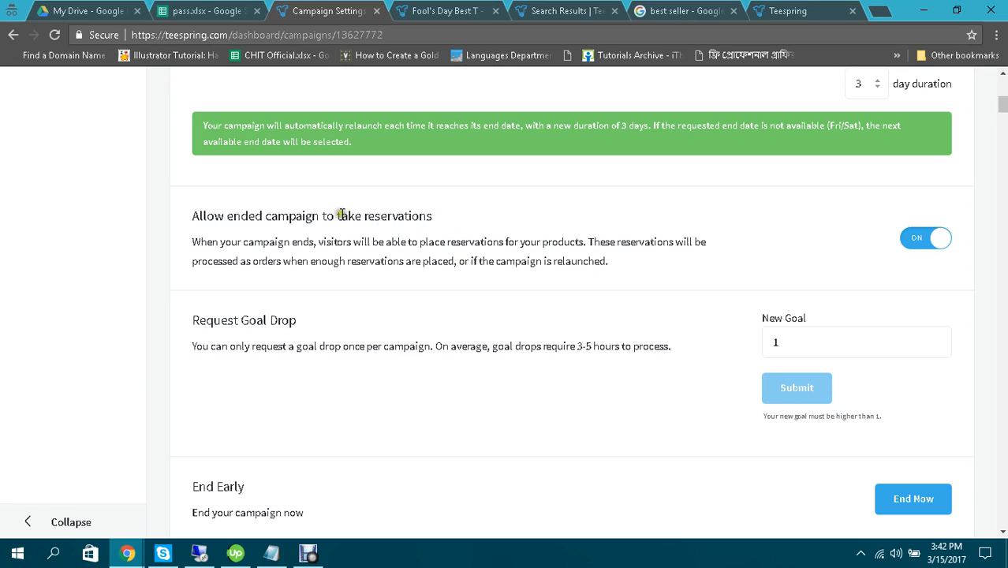
Step: Study the reservations option's description of how visitors place reservations and when these are processed as orders
drag(341, 214, 475, 214)
click(476, 214)
drag(341, 224, 465, 220)
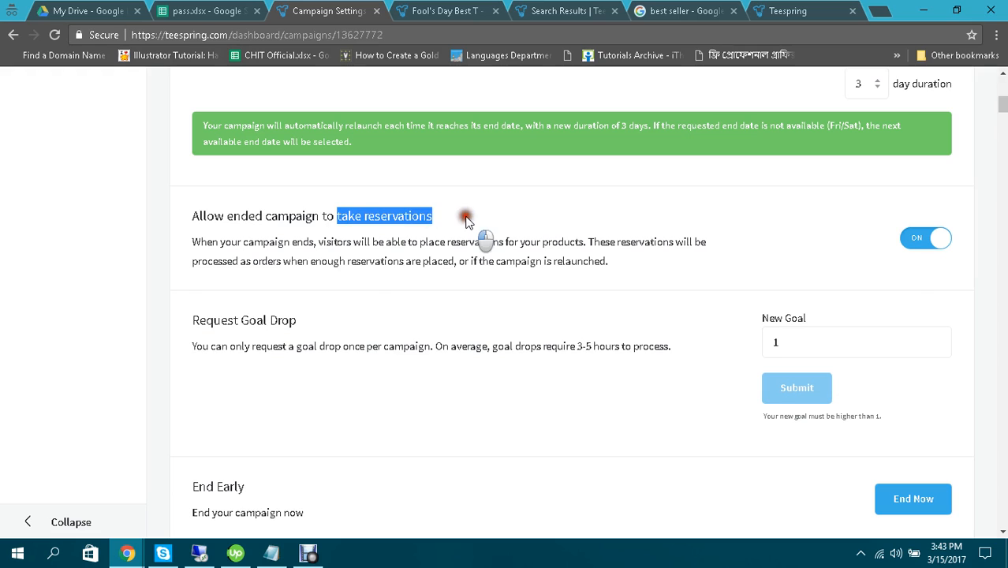
click(466, 220)
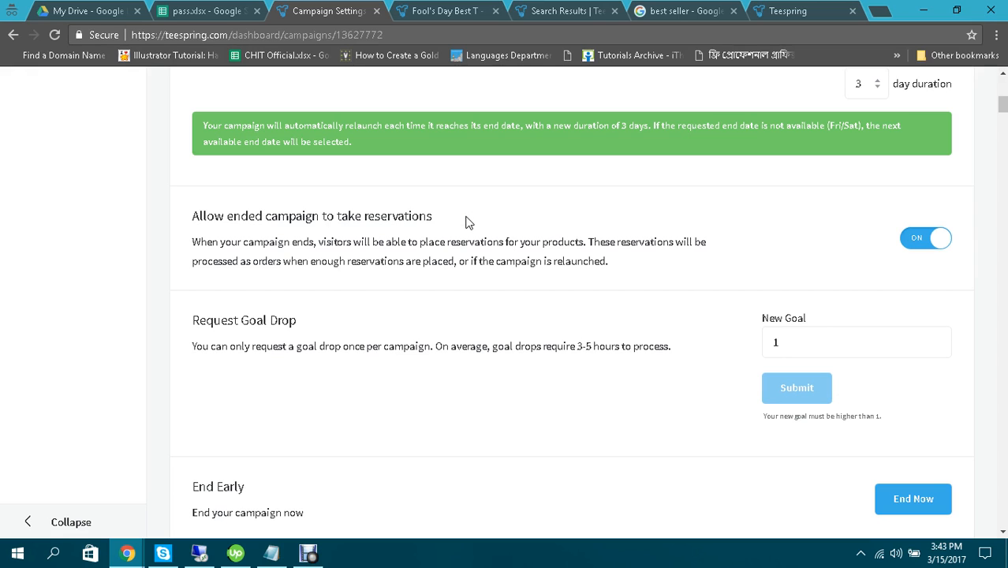
drag(361, 216, 472, 214)
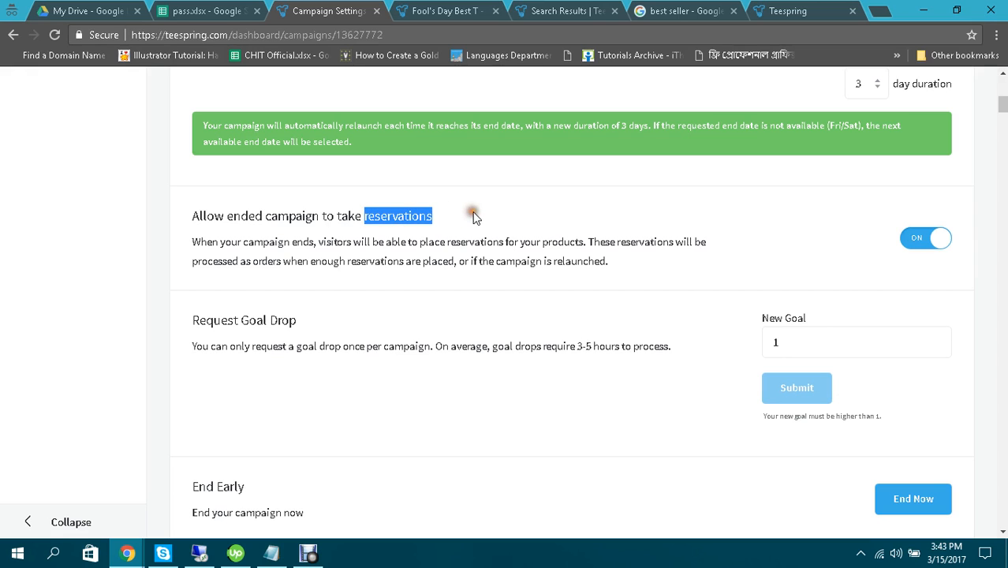
click(474, 214)
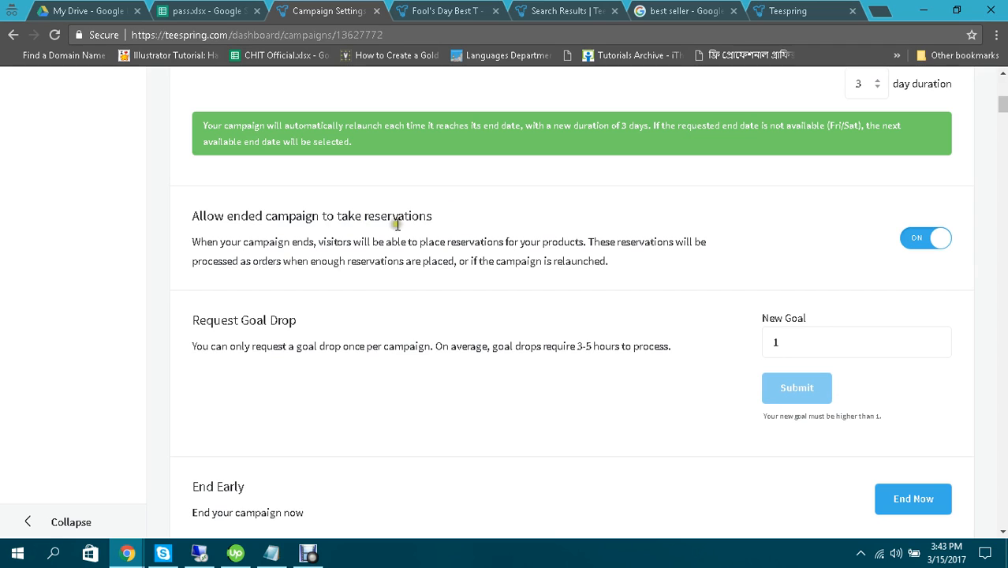
drag(363, 214, 446, 219)
click(449, 223)
drag(336, 216, 524, 214)
click(524, 216)
drag(362, 245, 581, 243)
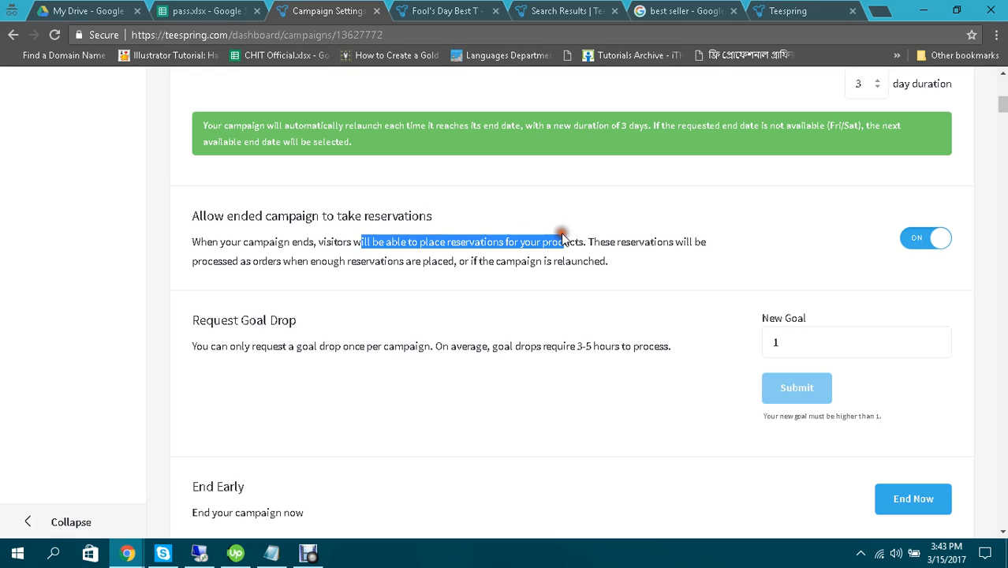
click(575, 235)
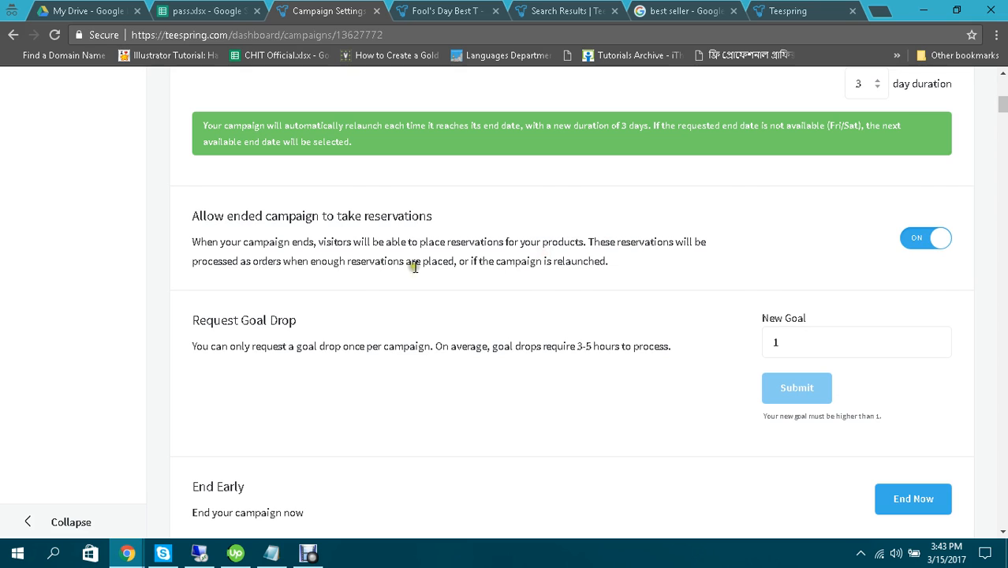
scroll(284, 246, down, 1)
drag(290, 189, 468, 189)
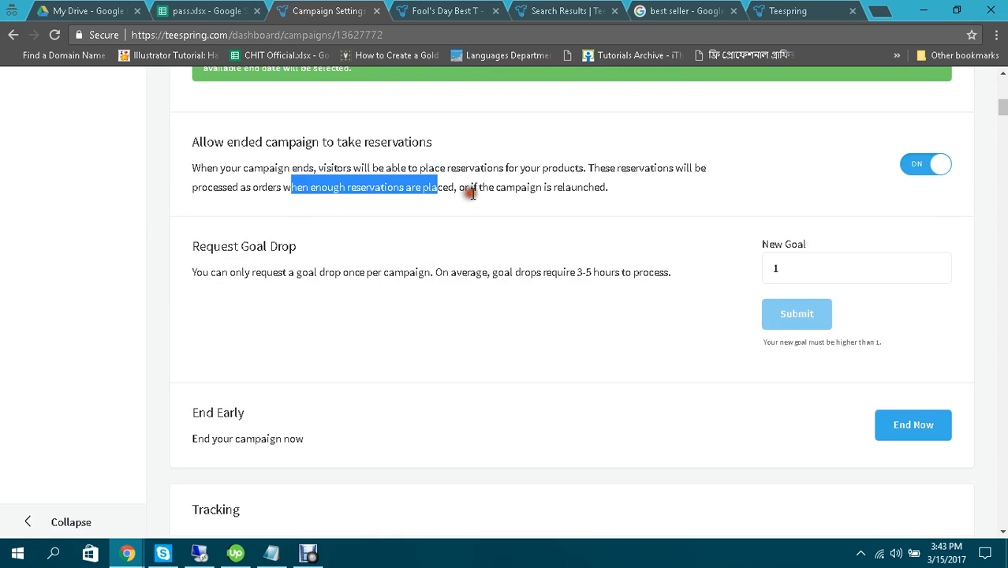
click(470, 192)
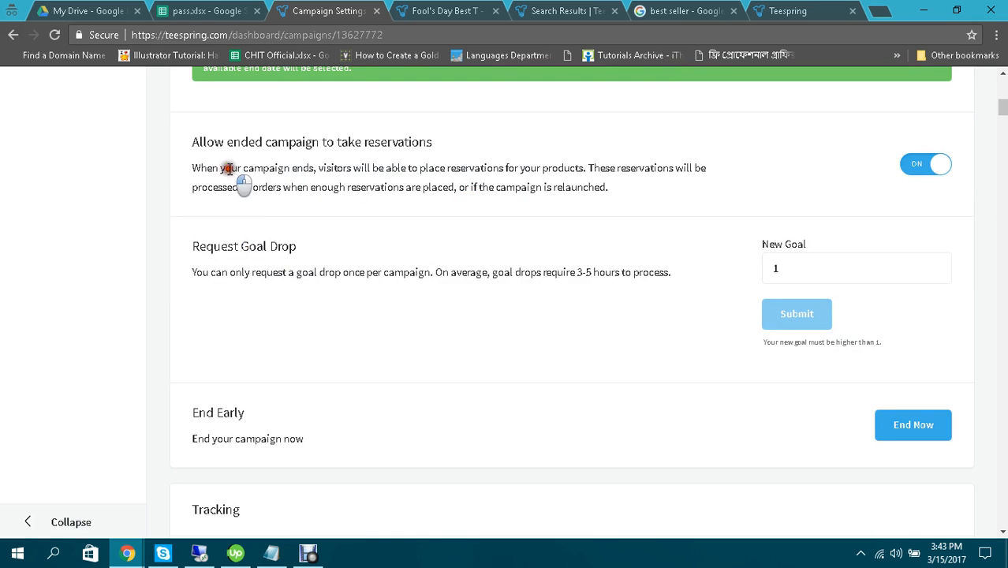
Step: Read the start of the reservations option's description about what visitors can do when the campaign ends
drag(236, 168, 341, 189)
click(359, 174)
drag(280, 168, 332, 166)
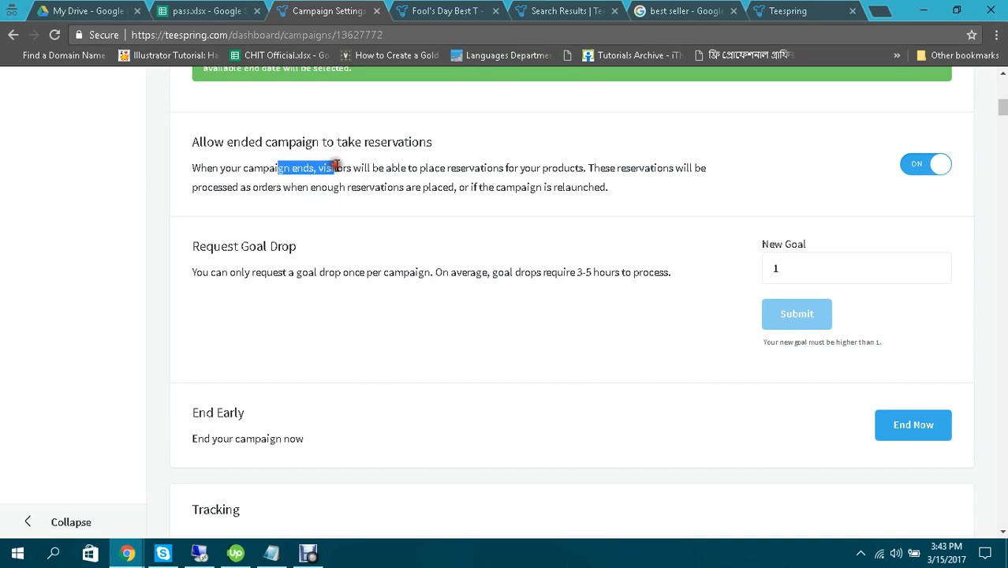
click(342, 165)
Step: Examine the availability countdown on the campaign's public Fool's Day Best T Shirt page
key(ctrl+Tab)
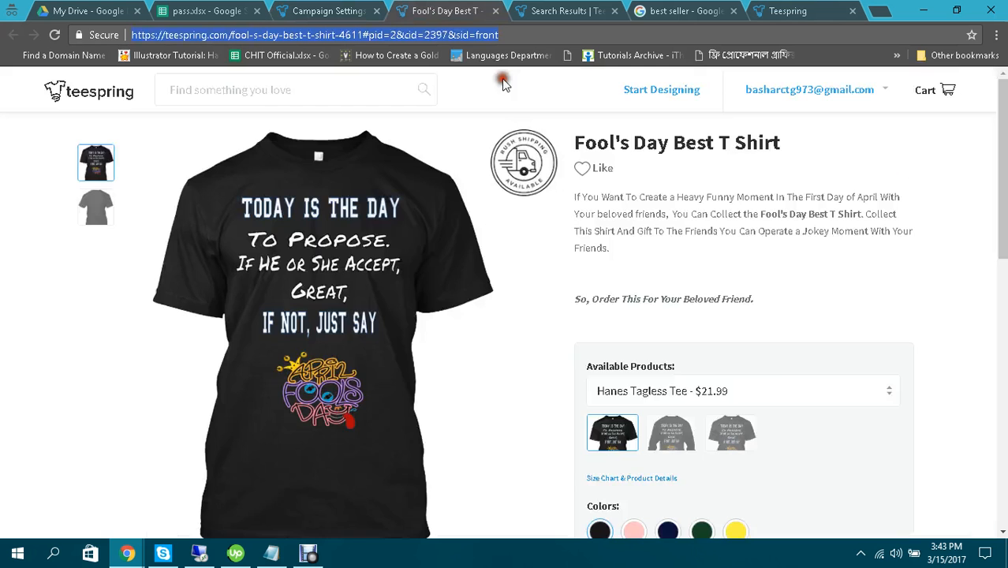
scroll(781, 272, down, 5)
drag(606, 304, 948, 294)
click(875, 306)
click(948, 291)
Step: Return to the campaign settings and reread the sentence about visitors placing reservations for the products
click(352, 8)
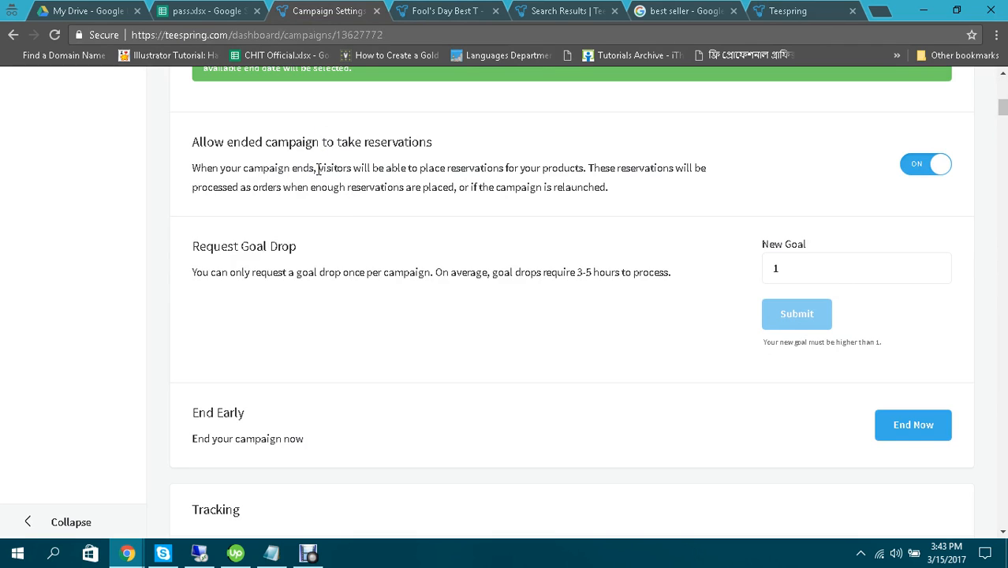
double_click(456, 167)
click(456, 167)
drag(329, 168, 493, 189)
click(483, 168)
double_click(476, 168)
click(476, 168)
Step: Check the purchase option on the public shirt page, then reread the settings' conditions for processing reservations as orders
click(442, 9)
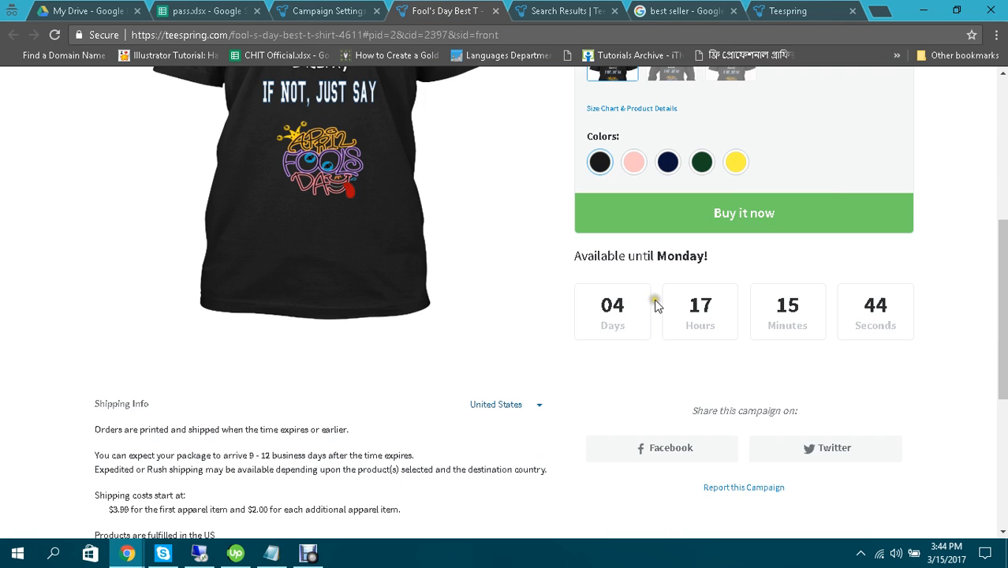
scroll(654, 303, up, 2)
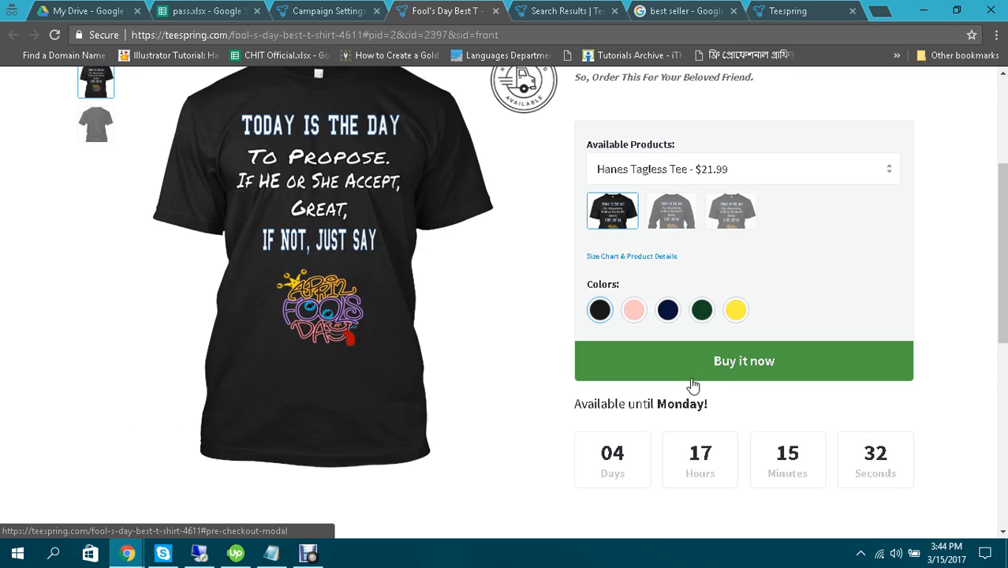
click(350, 13)
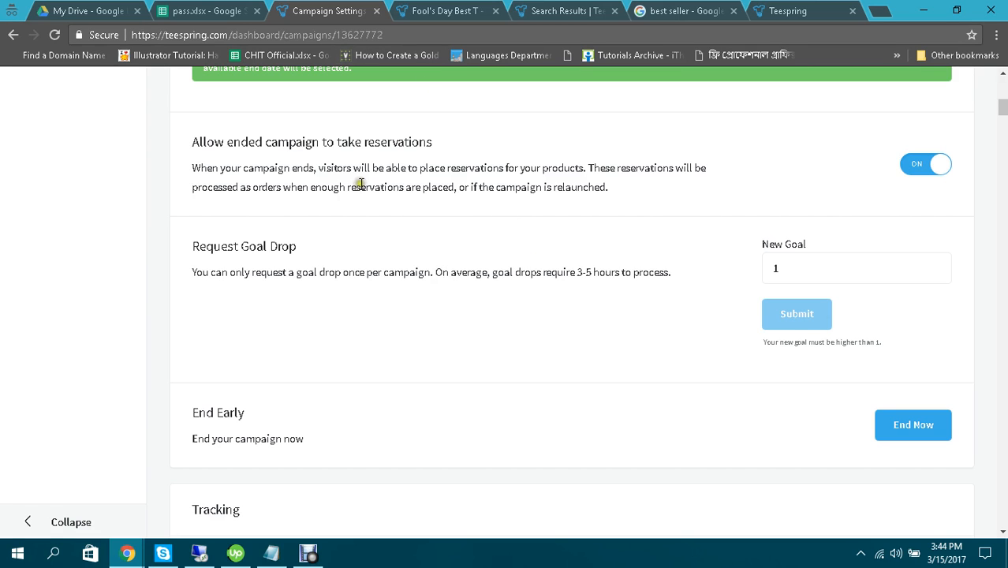
drag(361, 186, 619, 181)
click(620, 180)
Step: View the Request Goal Drop setting, then recheck the products and colors on the public shirt page
scroll(292, 268, down, 1)
drag(221, 172, 320, 169)
click(323, 166)
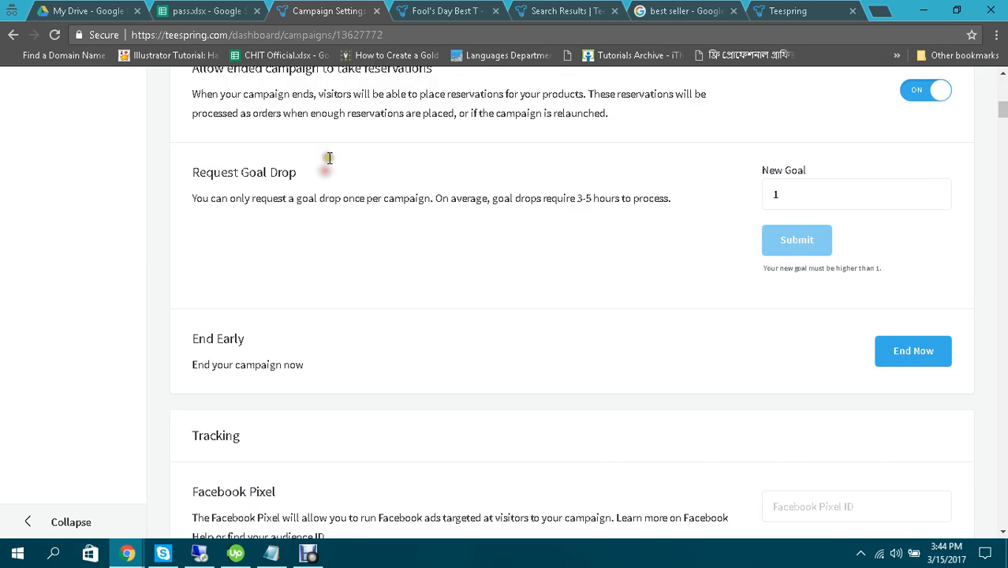
click(433, 8)
scroll(740, 337, up, 1)
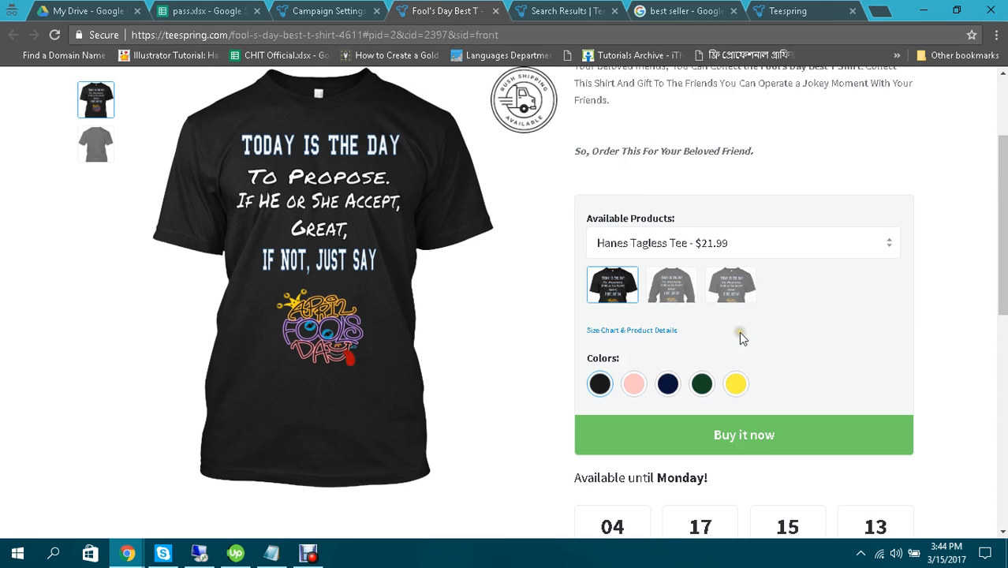
scroll(739, 332, up, 1)
click(328, 10)
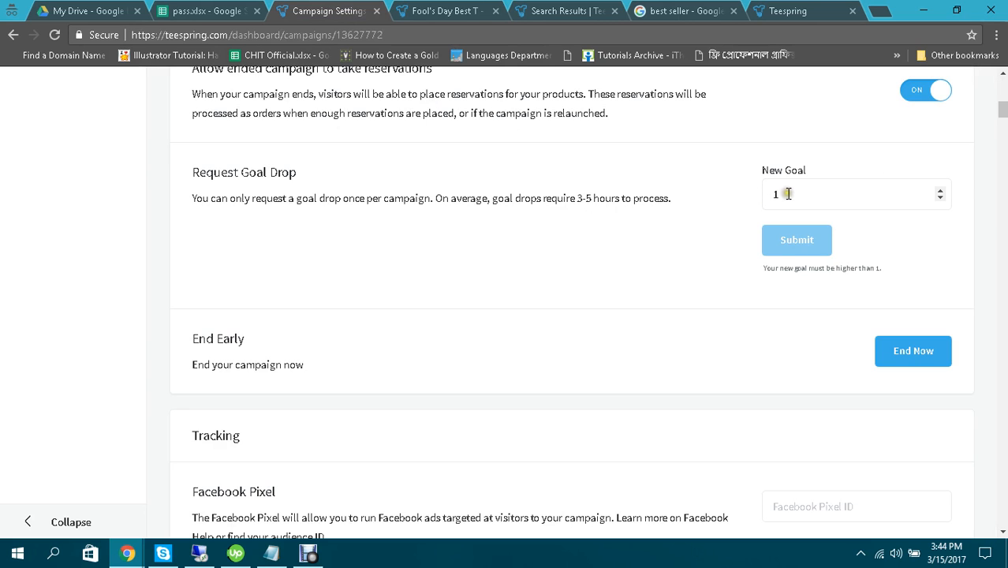
Step: Review the new goal field under Request Goal Drop and the End Early option without ending the campaign
scroll(742, 298, down, 2)
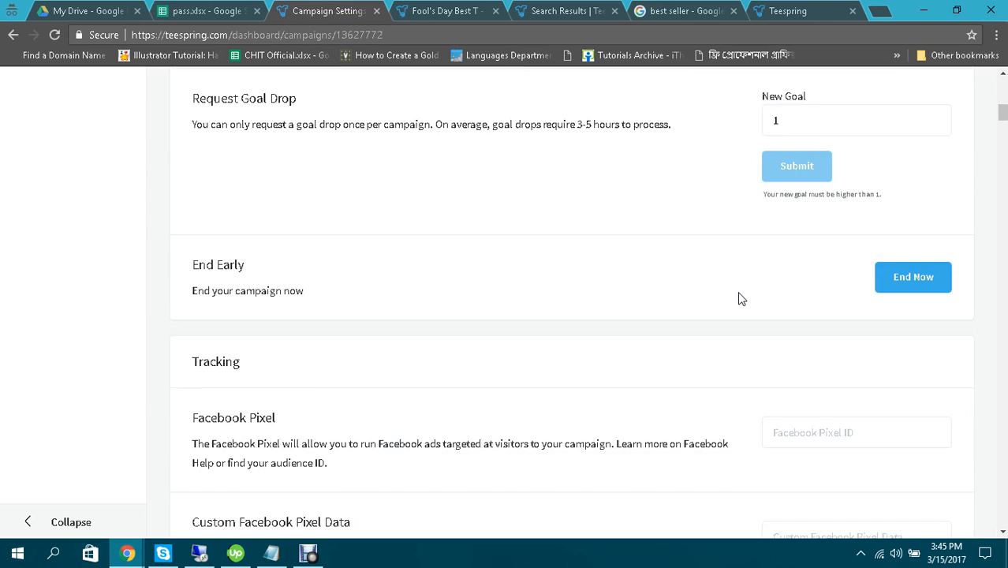
scroll(803, 144, up, 2)
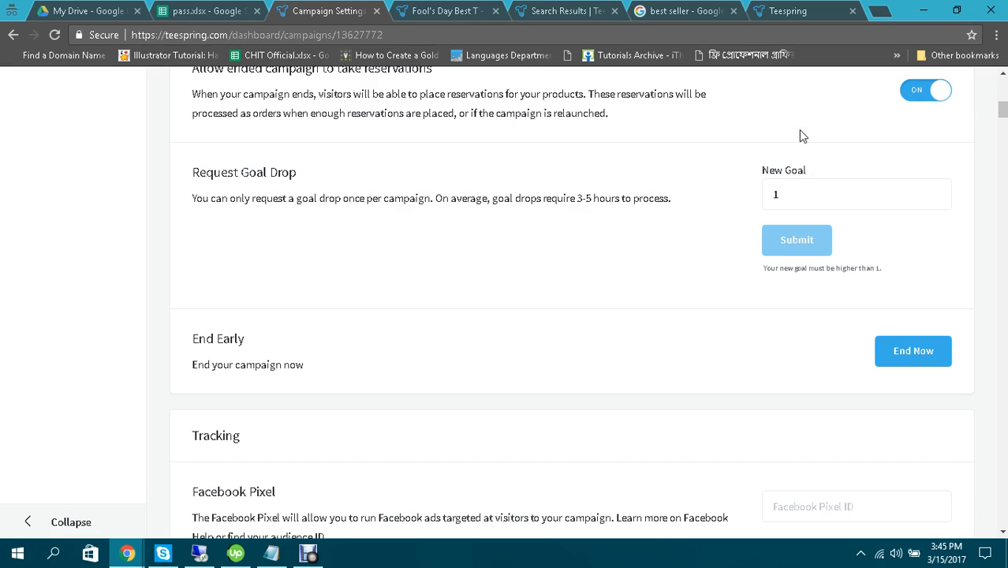
click(502, 260)
scroll(505, 264, down, 2)
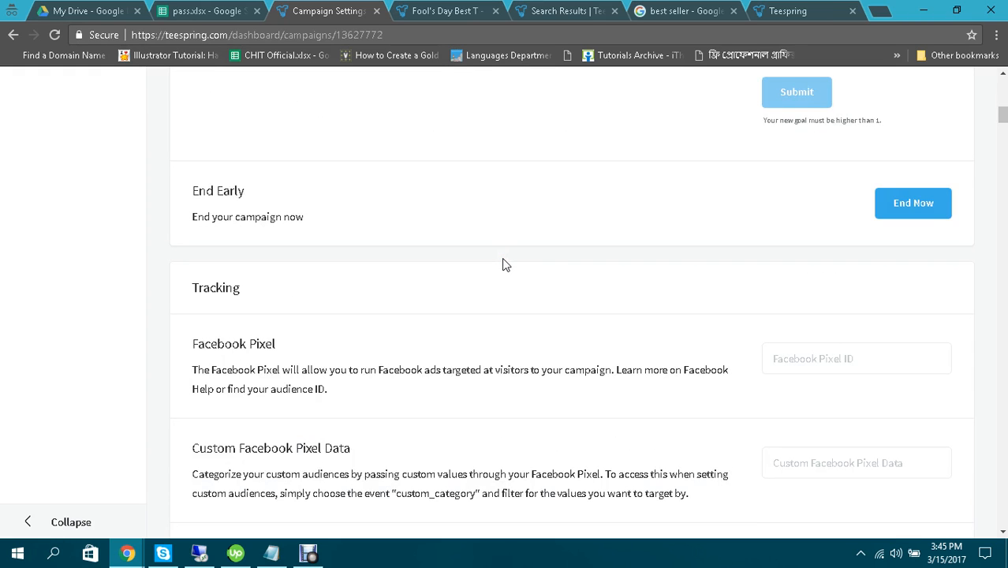
scroll(505, 264, down, 1)
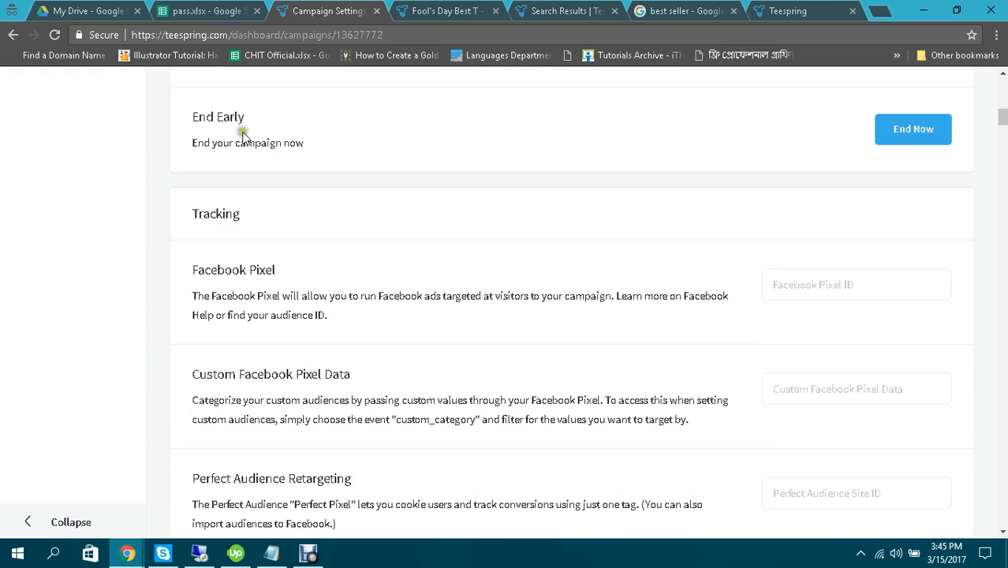
click(919, 129)
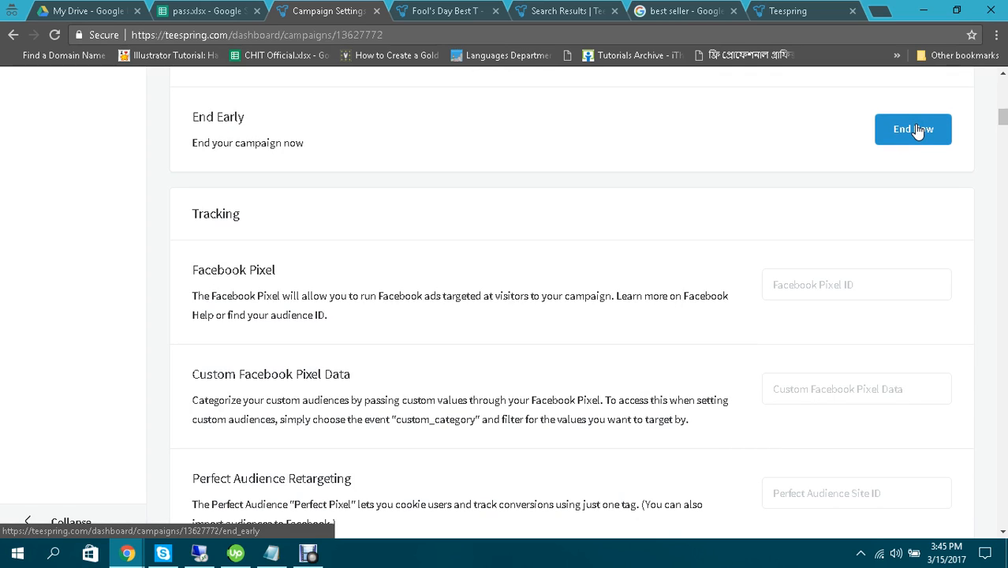
Step: Review the Tracking settings for Facebook Pixel, Custom Facebook Pixel Data, Perfect Audience Retargeting and Google Analytics
scroll(611, 215, down, 1)
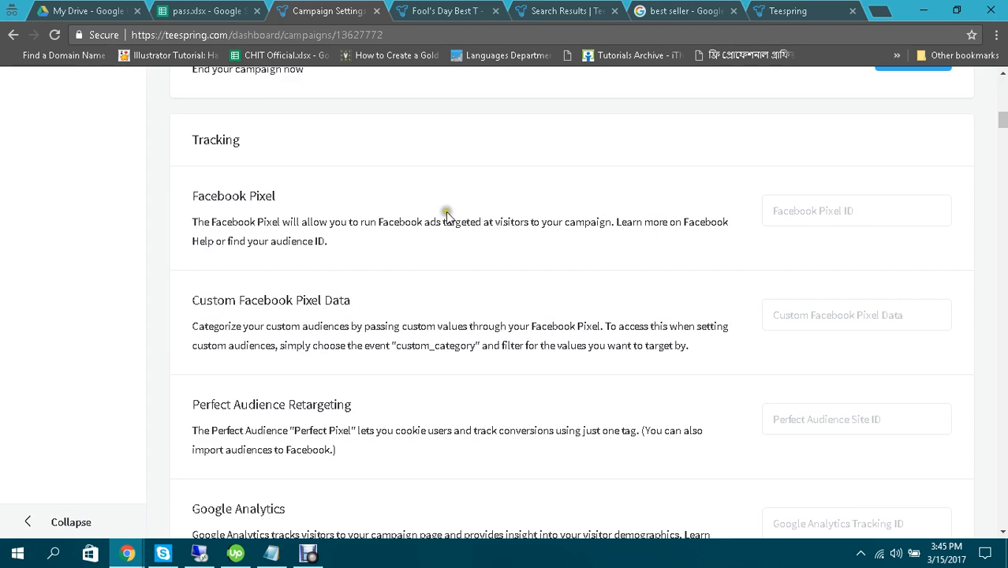
drag(191, 140, 308, 139)
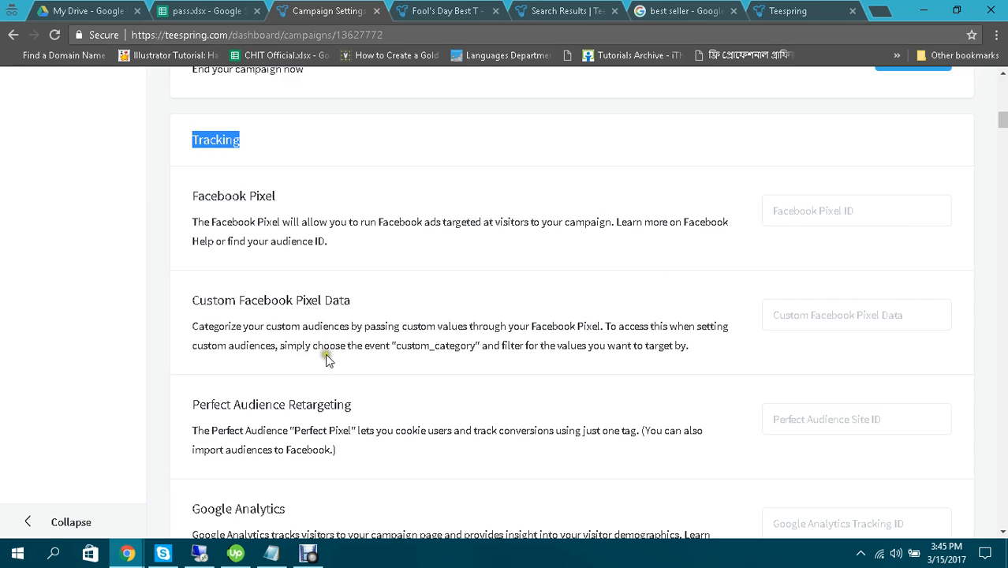
scroll(269, 304, down, 1)
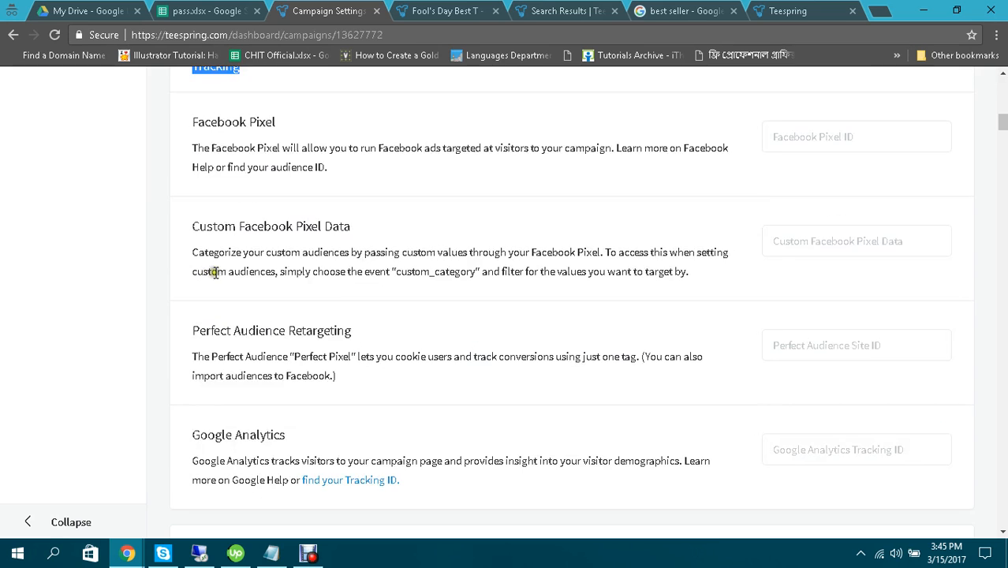
click(846, 242)
scroll(456, 292, down, 1)
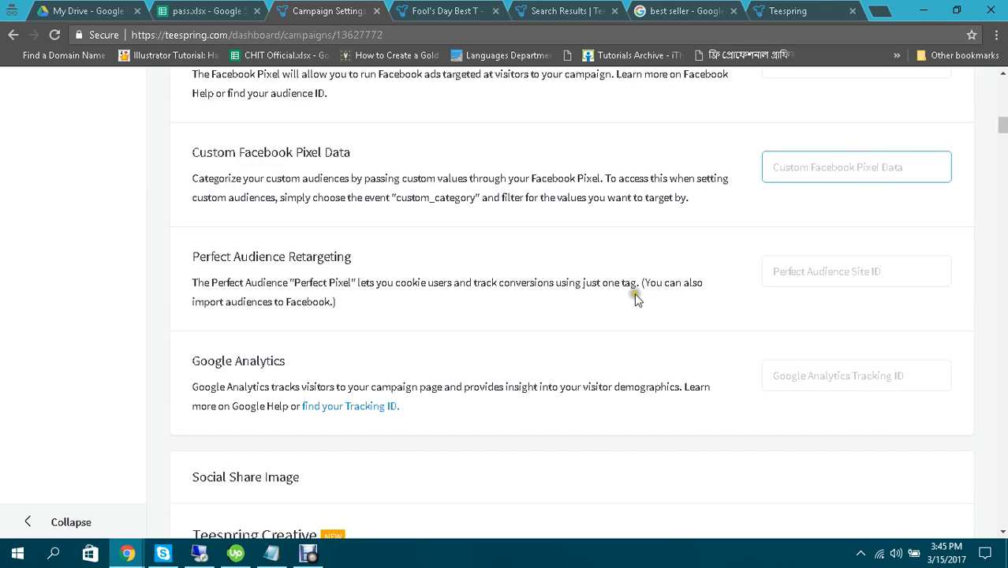
click(824, 270)
scroll(824, 268, down, 1)
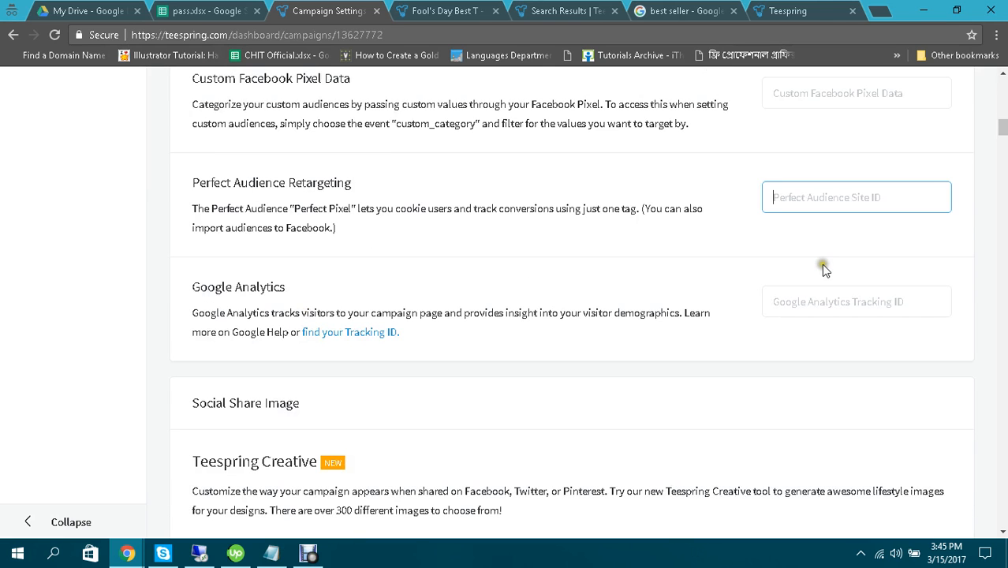
click(848, 291)
scroll(580, 286, down, 3)
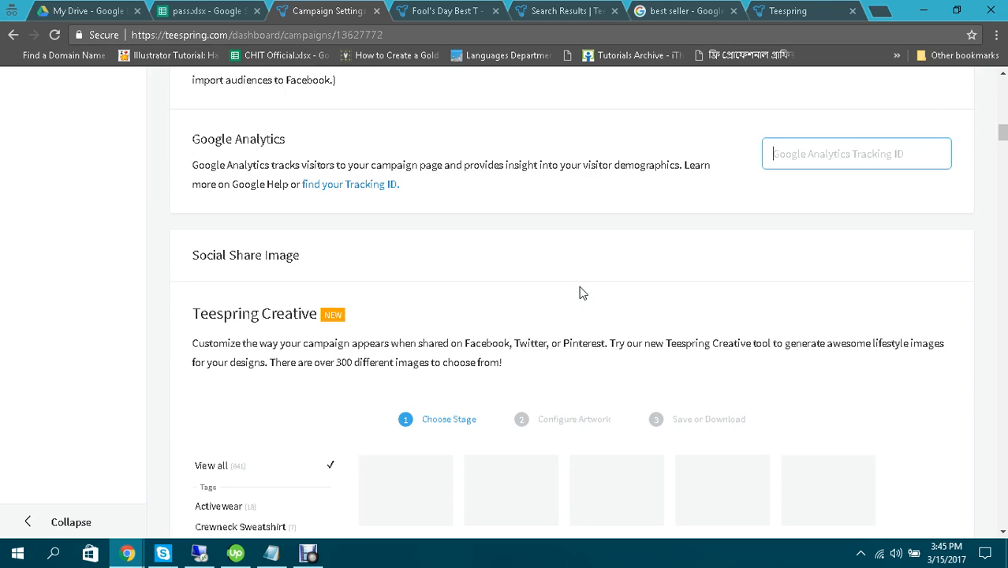
Step: Read the Teespring Creative description of customizing the image shown when the campaign is shared on social networks
scroll(540, 241, down, 1)
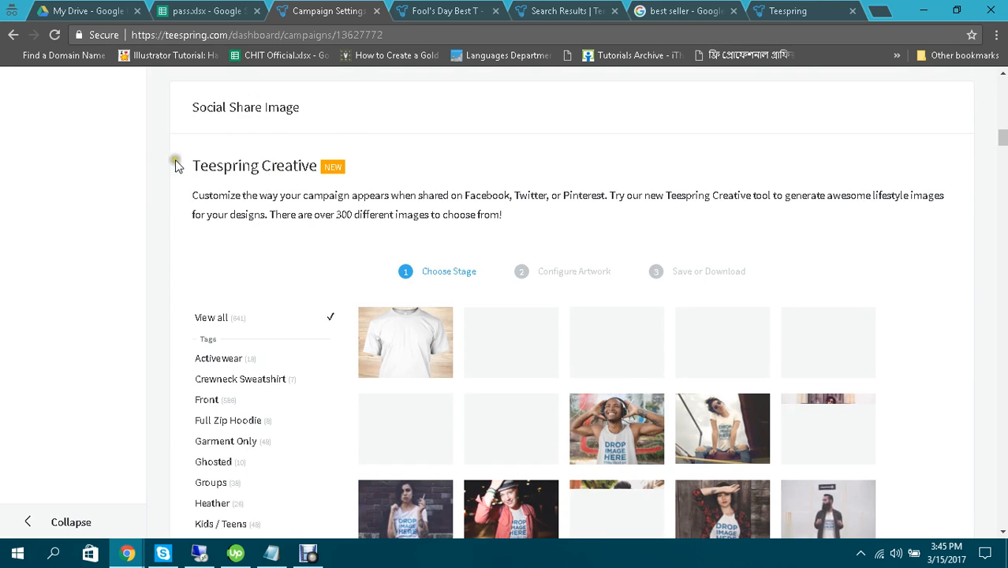
drag(199, 166, 418, 158)
click(418, 158)
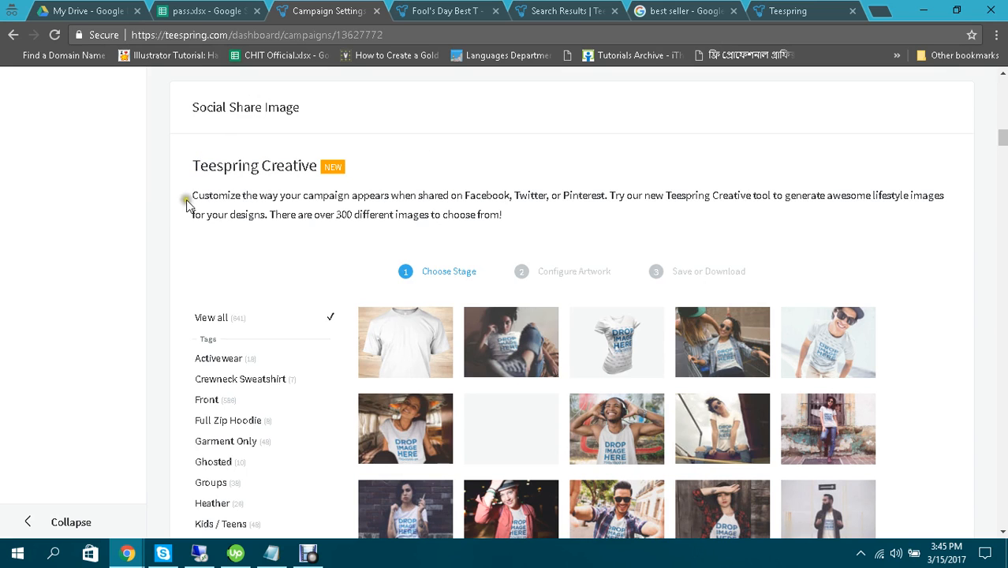
triple_click(246, 201)
click(560, 218)
Step: Browse the Teespring Creative stage images and their tag categories for the campaign's social share image
scroll(550, 209, down, 1)
scroll(550, 209, down, 2)
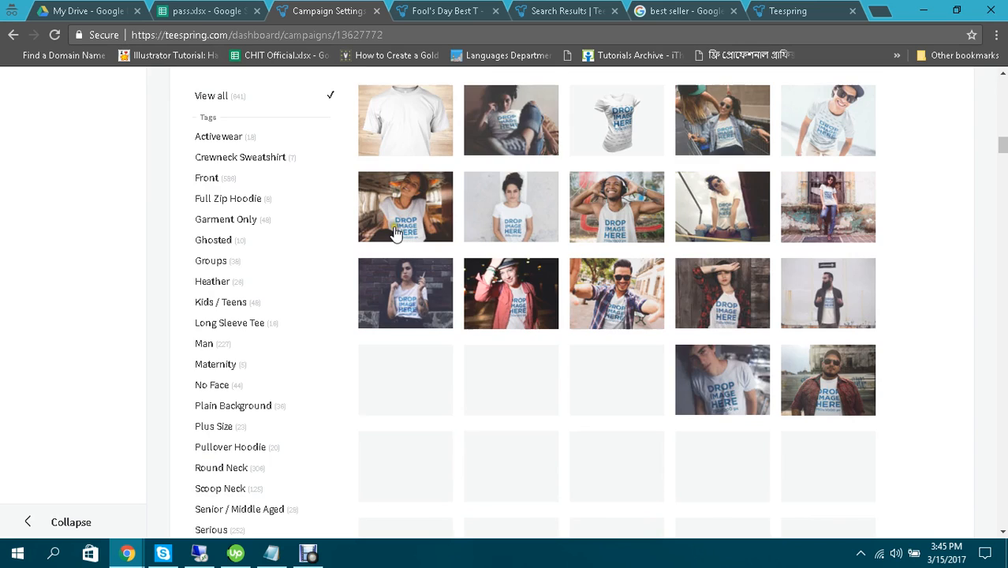
scroll(513, 241, down, 2)
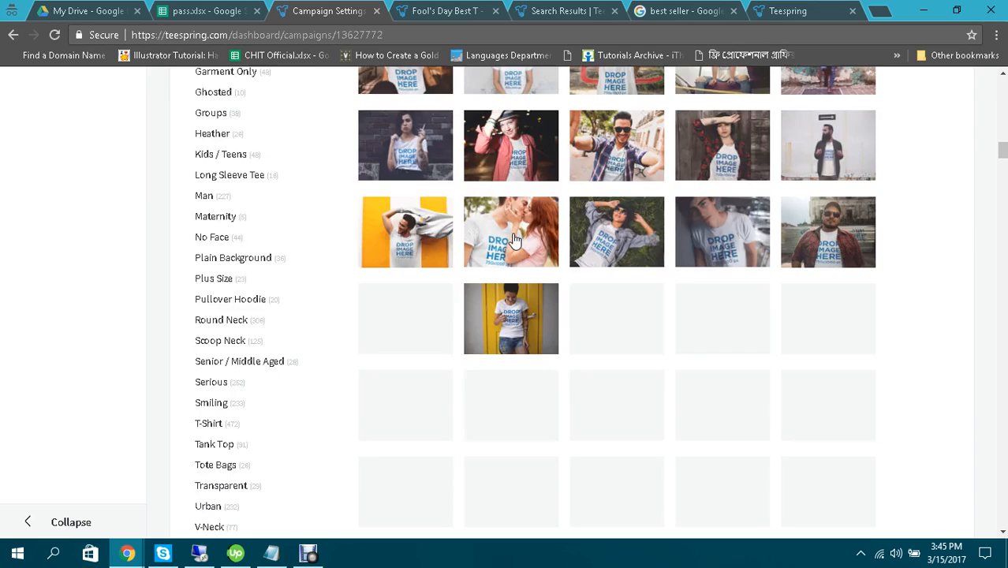
scroll(513, 239, down, 3)
scroll(514, 240, down, 4)
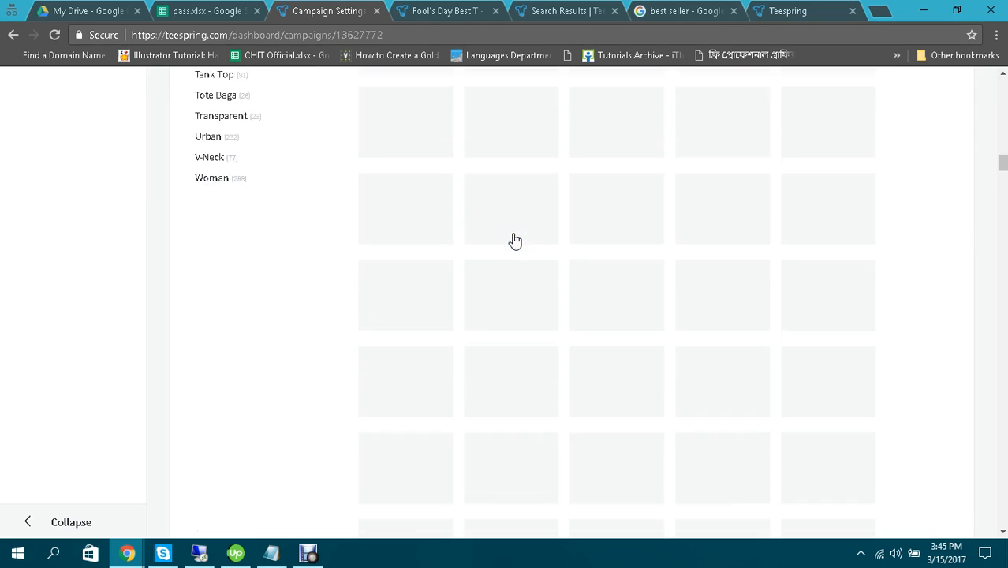
scroll(514, 241, down, 5)
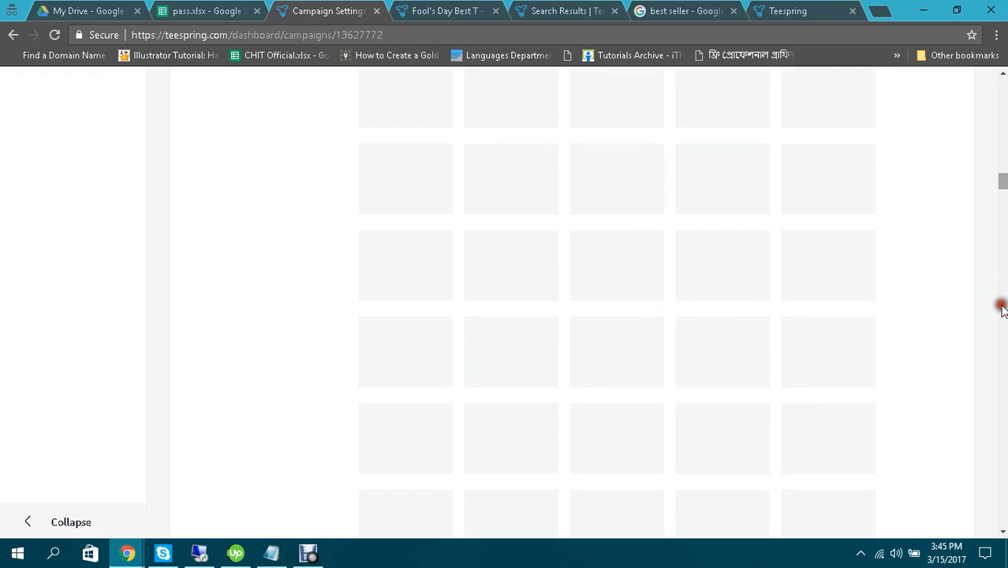
scroll(1006, 374, down, 5)
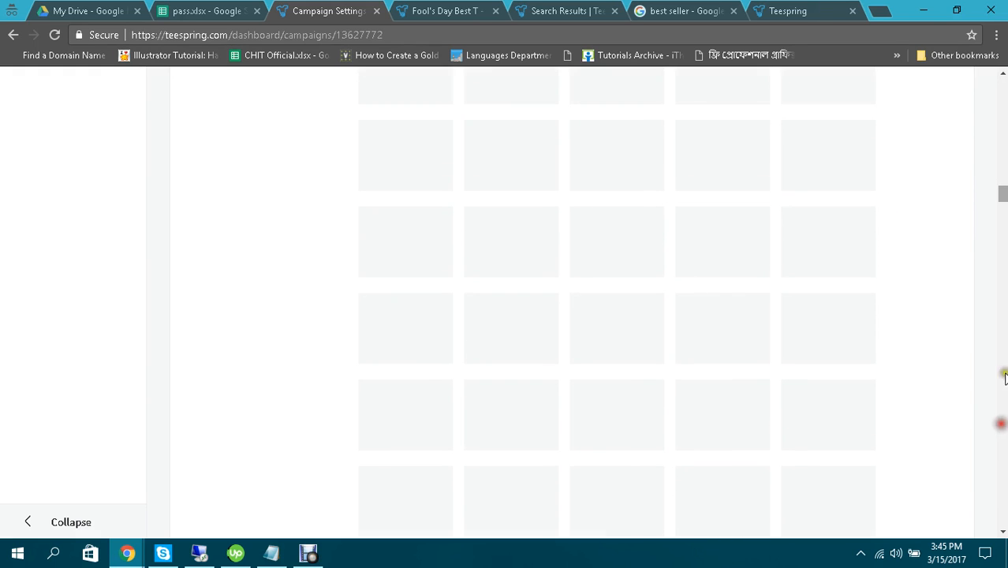
scroll(1006, 315, down, 3)
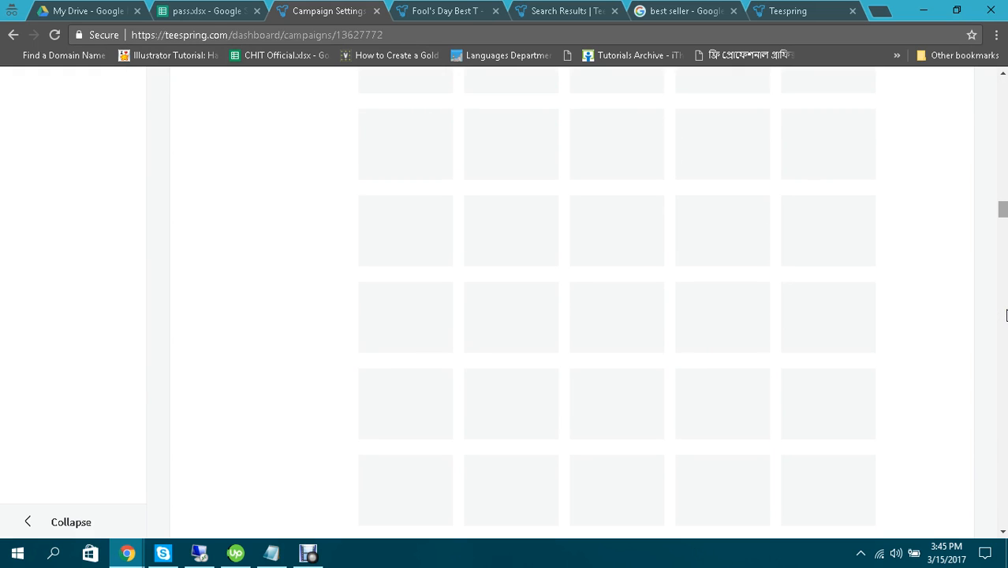
scroll(966, 298, down, 4)
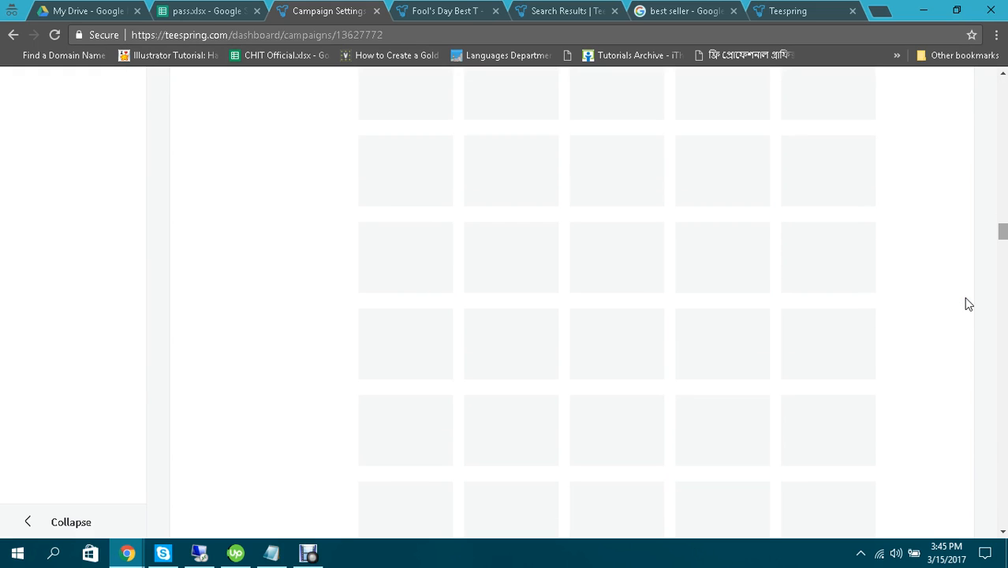
scroll(965, 298, down, 2)
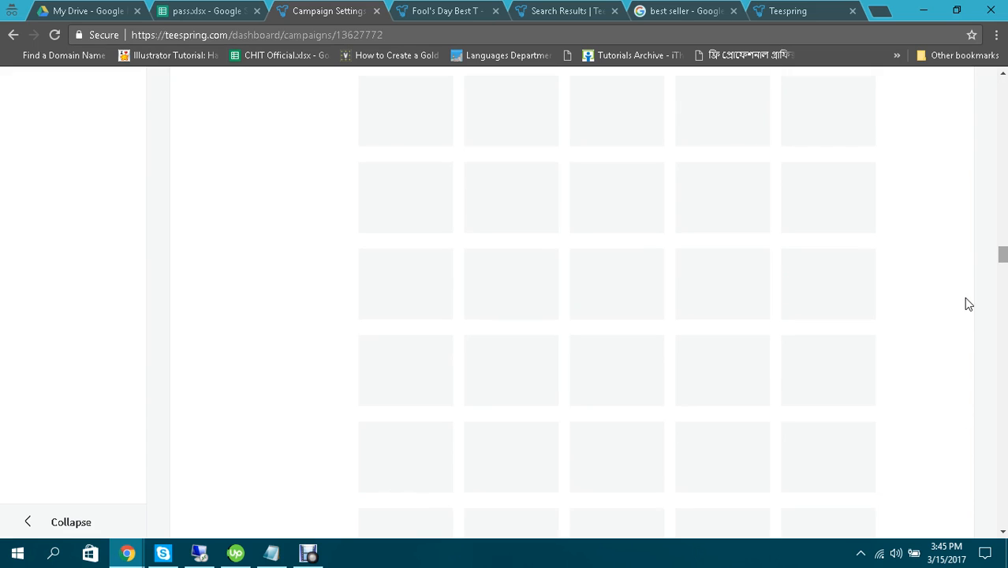
scroll(966, 299, up, 3)
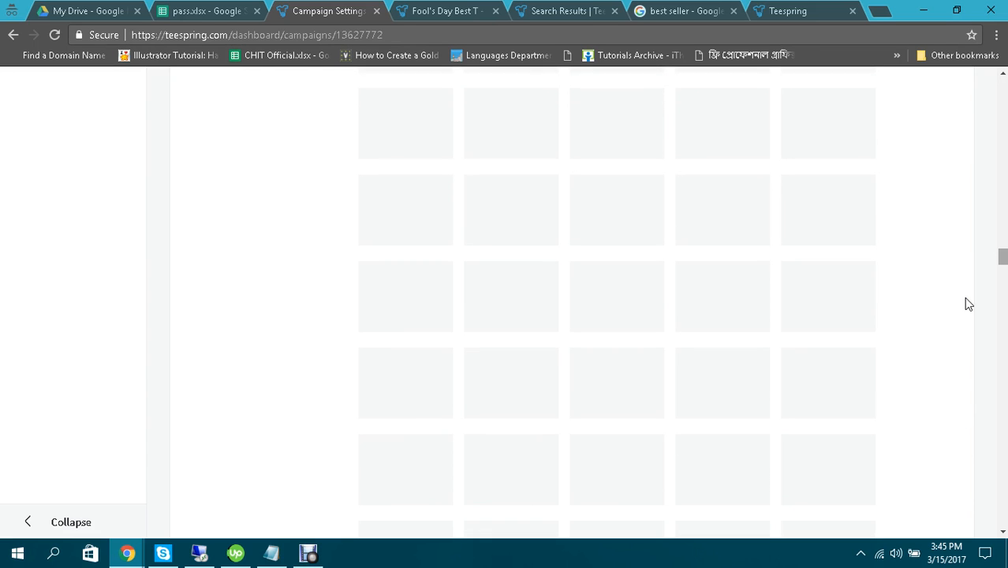
scroll(968, 305, up, 3)
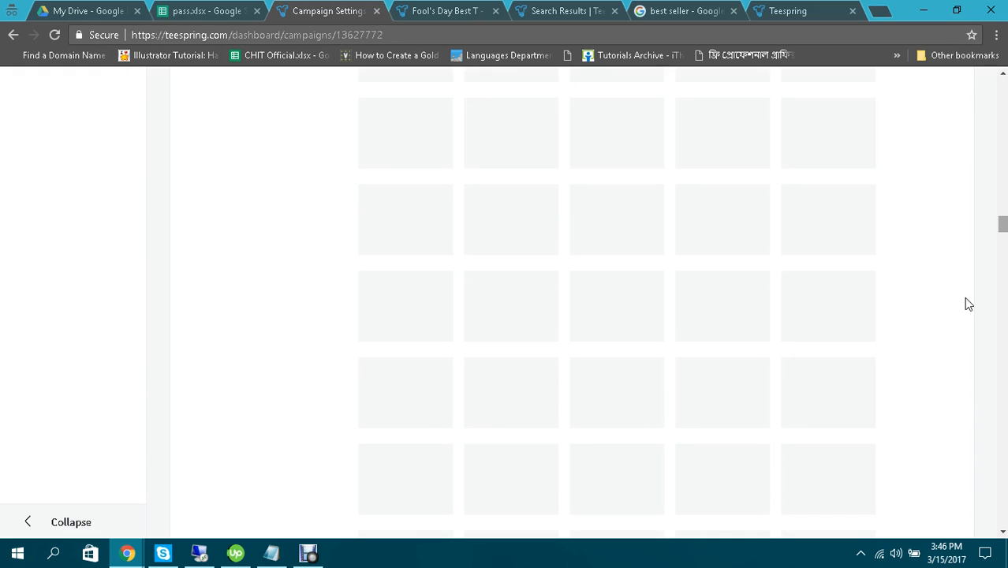
scroll(969, 304, up, 2)
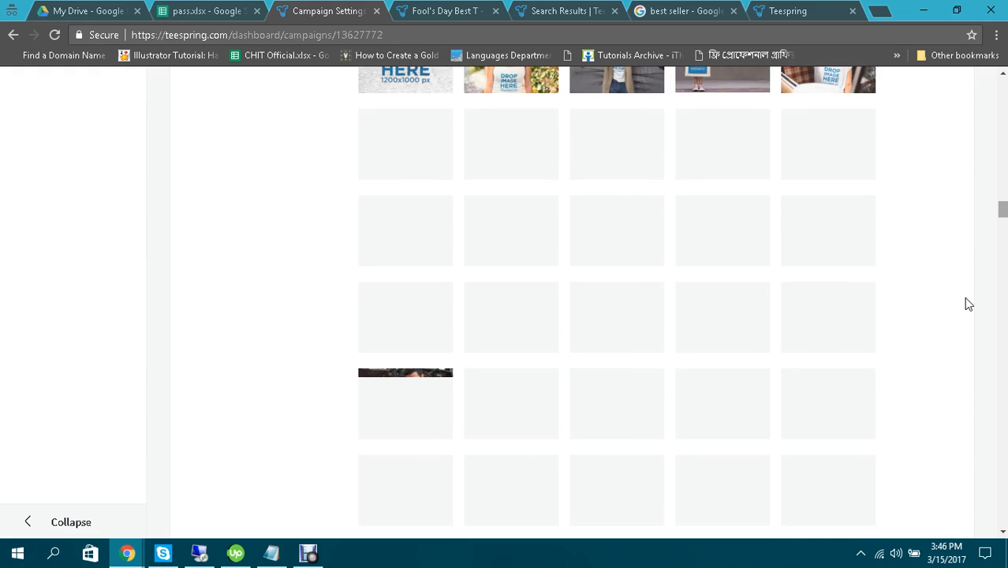
scroll(969, 305, up, 3)
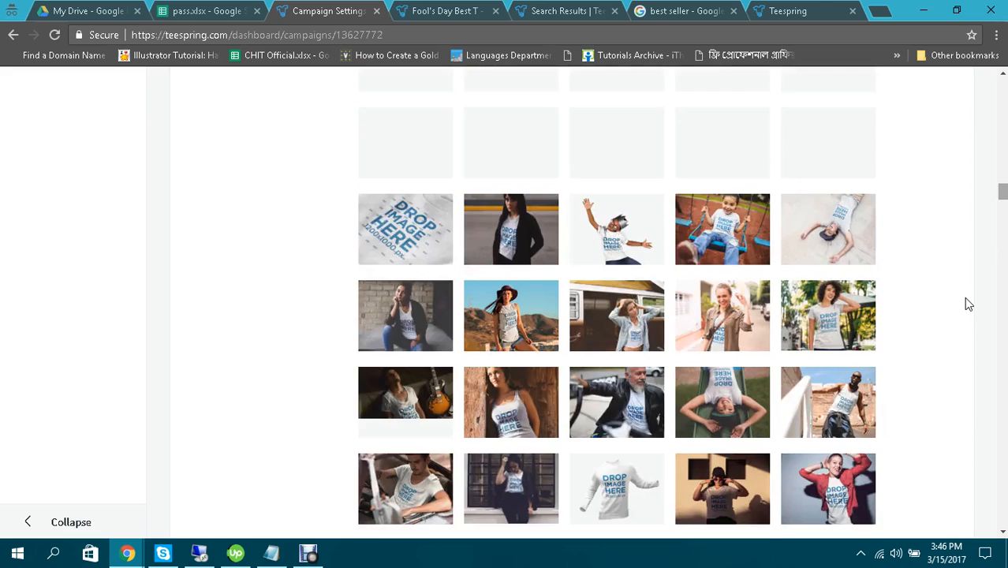
scroll(968, 304, up, 5)
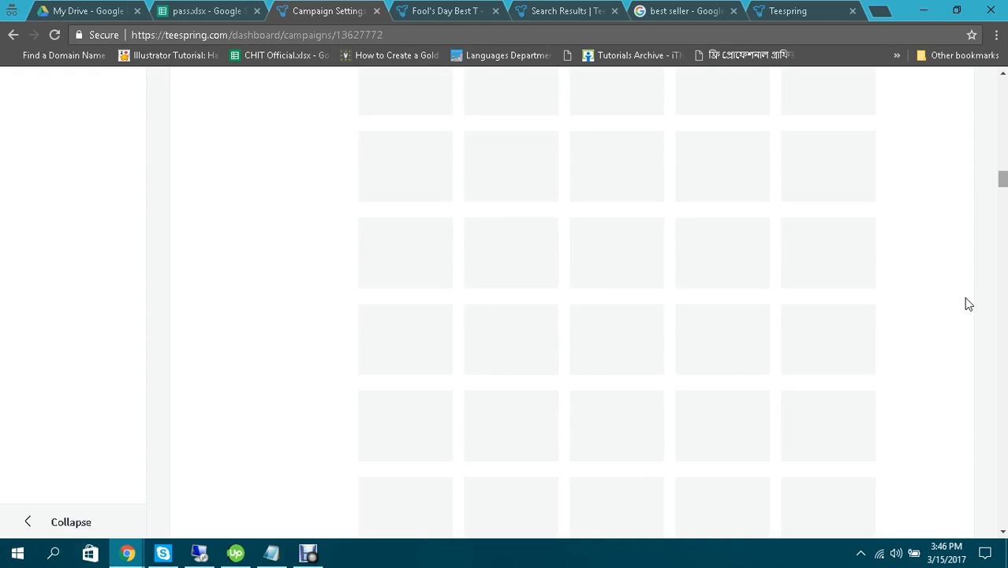
scroll(968, 305, up, 3)
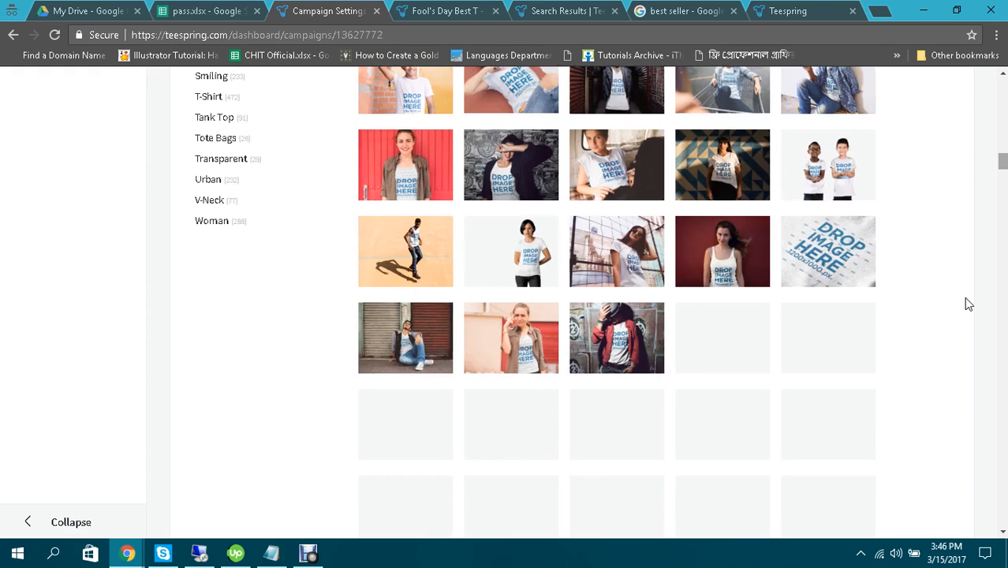
scroll(969, 304, up, 1)
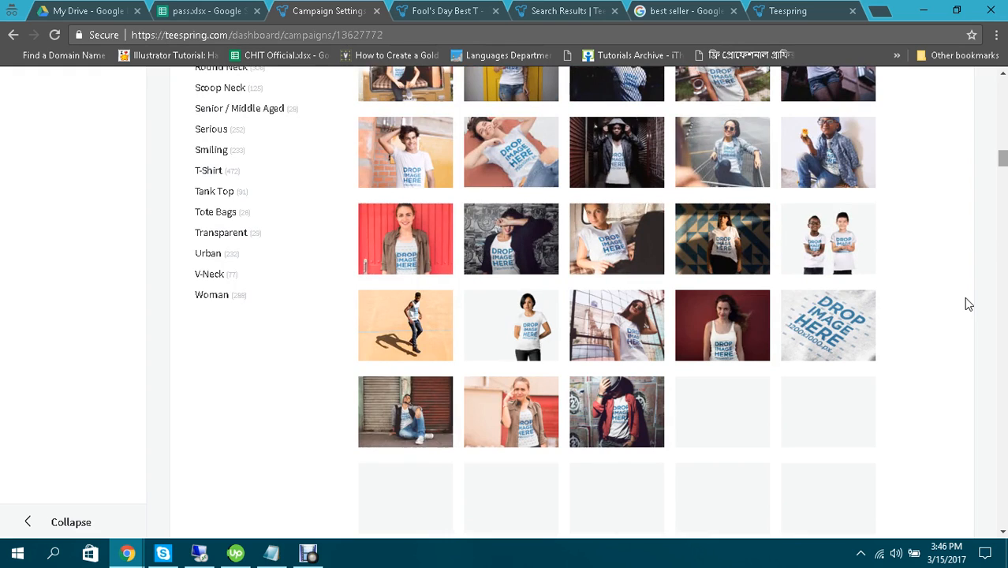
scroll(969, 304, up, 2)
scroll(969, 305, up, 1)
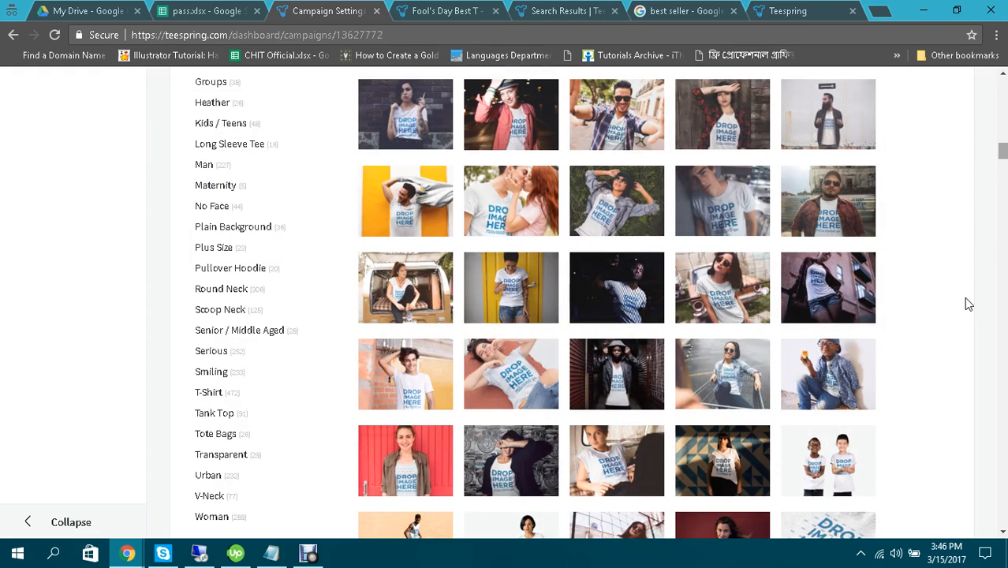
scroll(969, 304, up, 3)
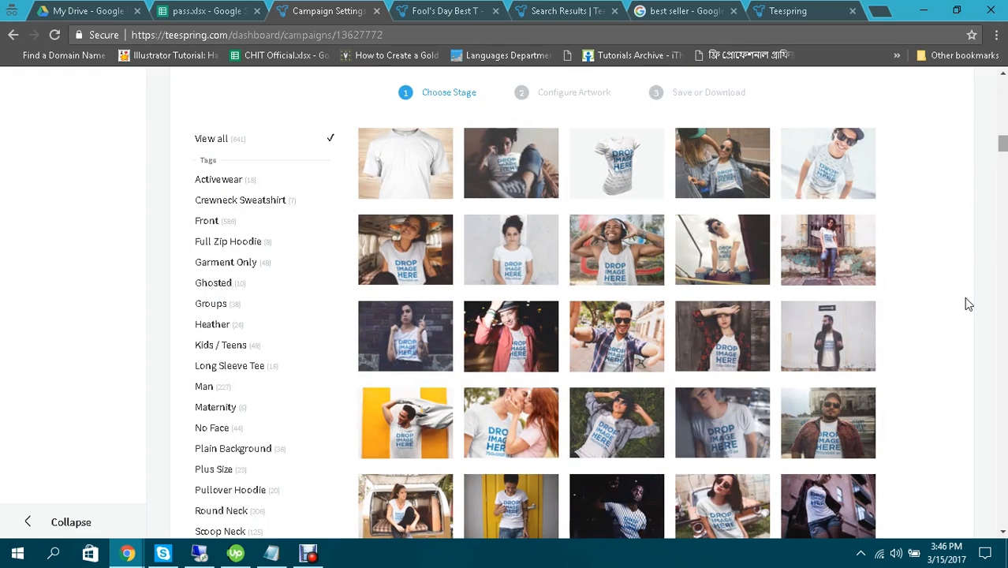
Step: Choose the stage photo of the smiling man in front of the brick and orange wall and generate its preview
scroll(969, 304, down, 1)
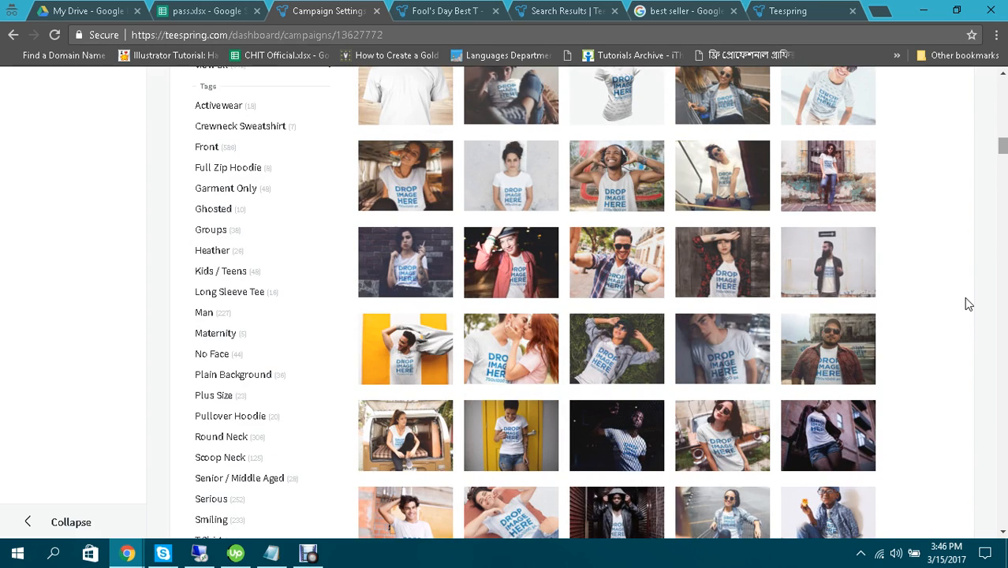
scroll(968, 304, down, 1)
scroll(968, 305, down, 1)
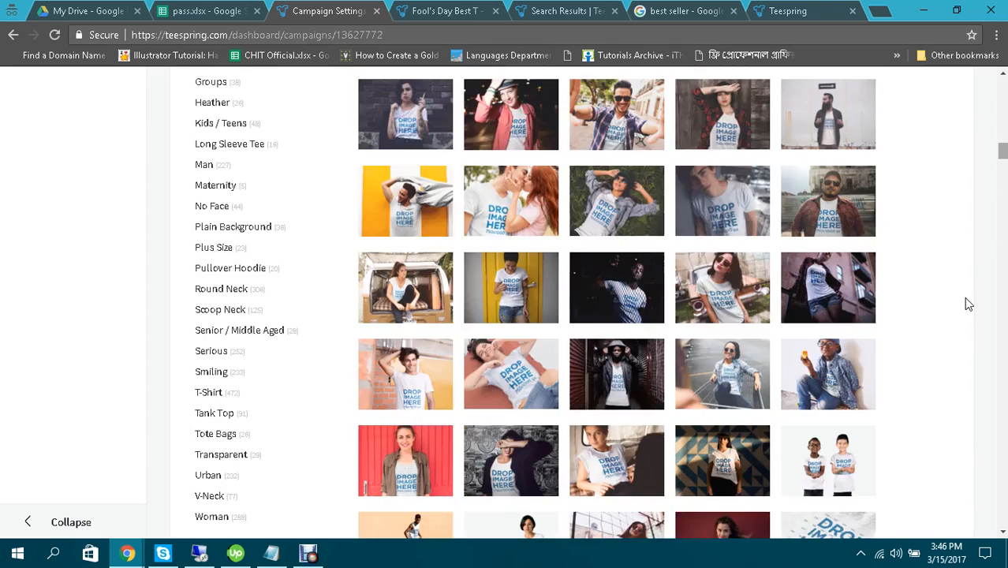
scroll(968, 305, down, 1)
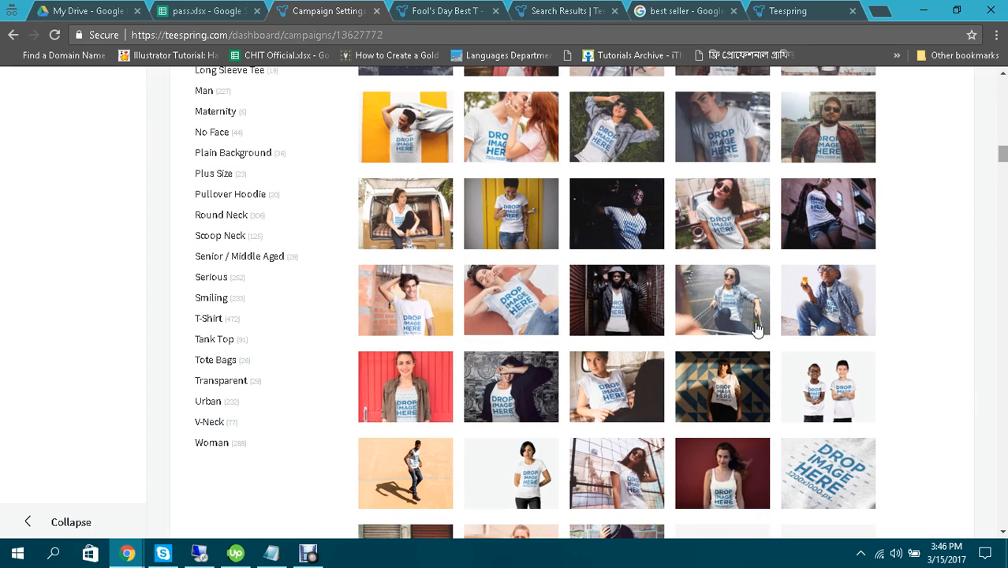
scroll(755, 329, down, 1)
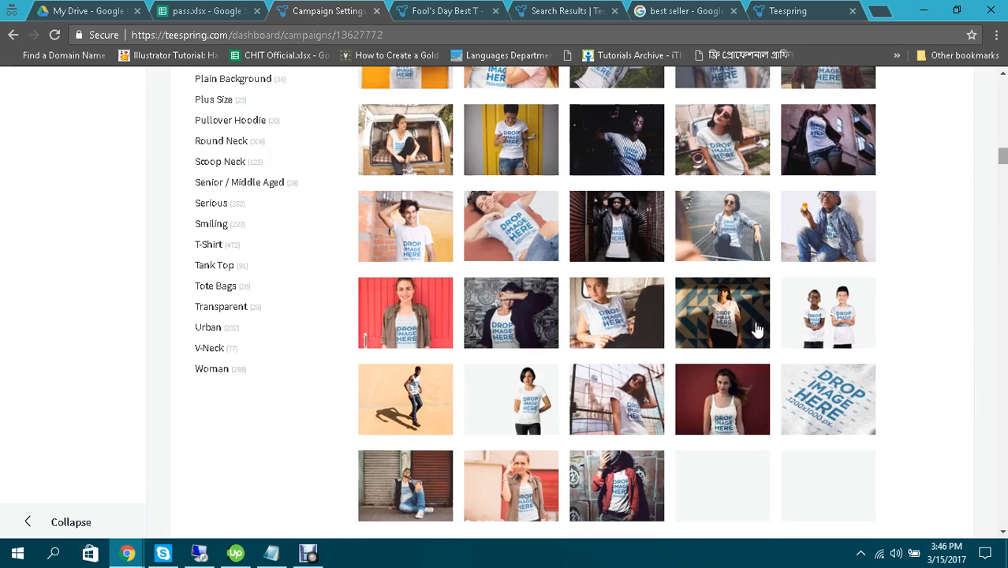
click(428, 225)
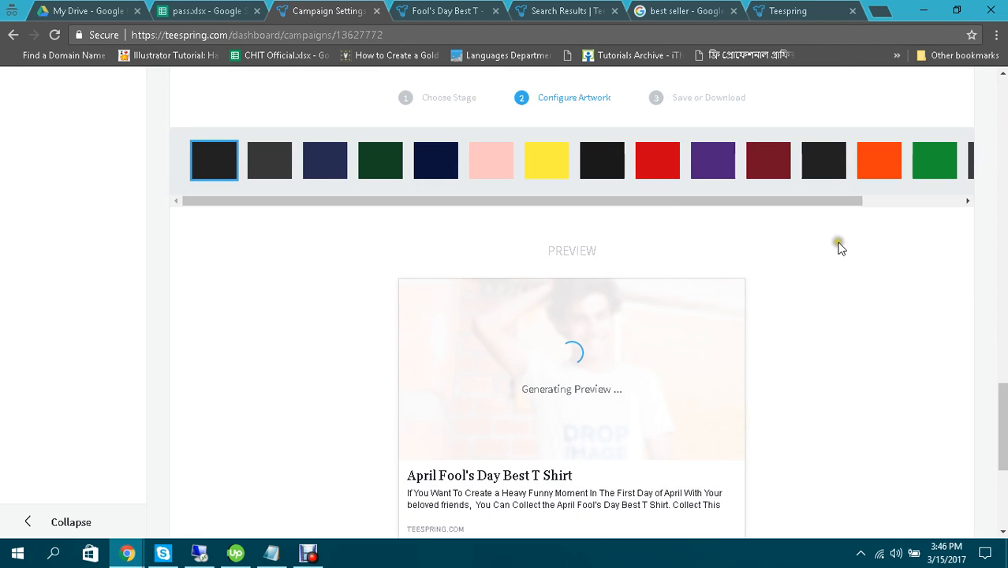
scroll(841, 248, down, 1)
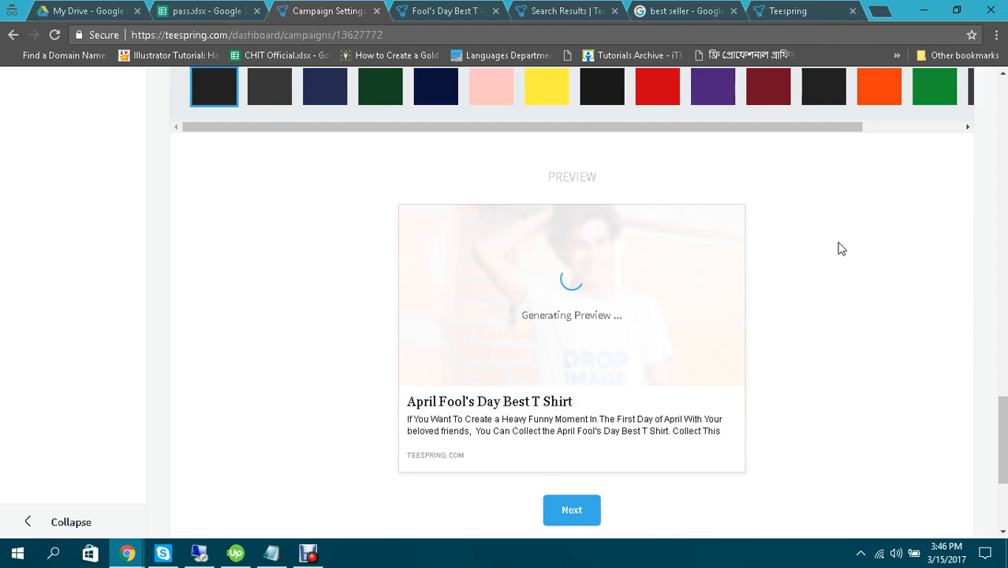
click(839, 242)
click(847, 189)
click(847, 189)
click(847, 183)
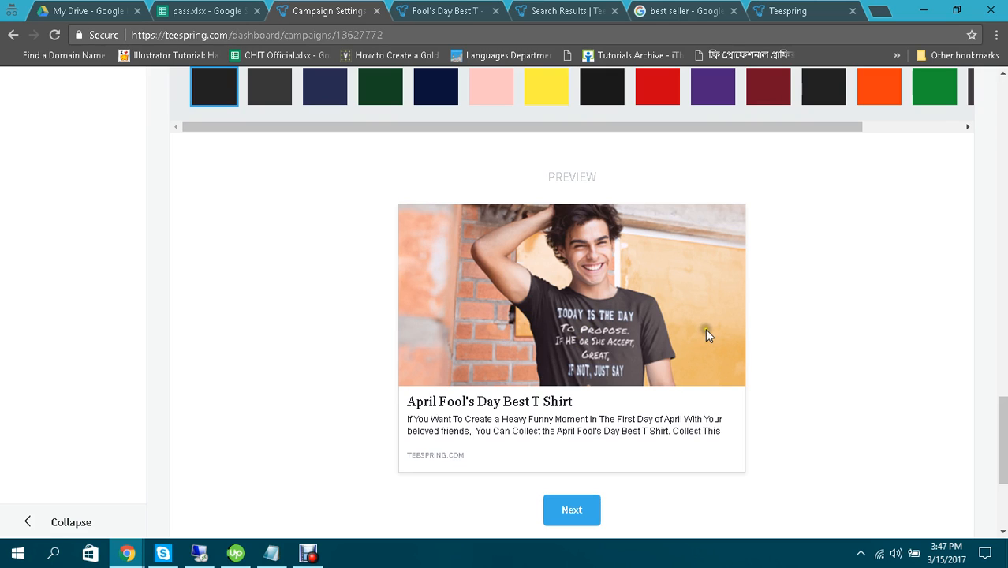
Step: Set the shirt color in the share image to red and generate its preview
scroll(704, 333, down, 1)
scroll(587, 267, up, 2)
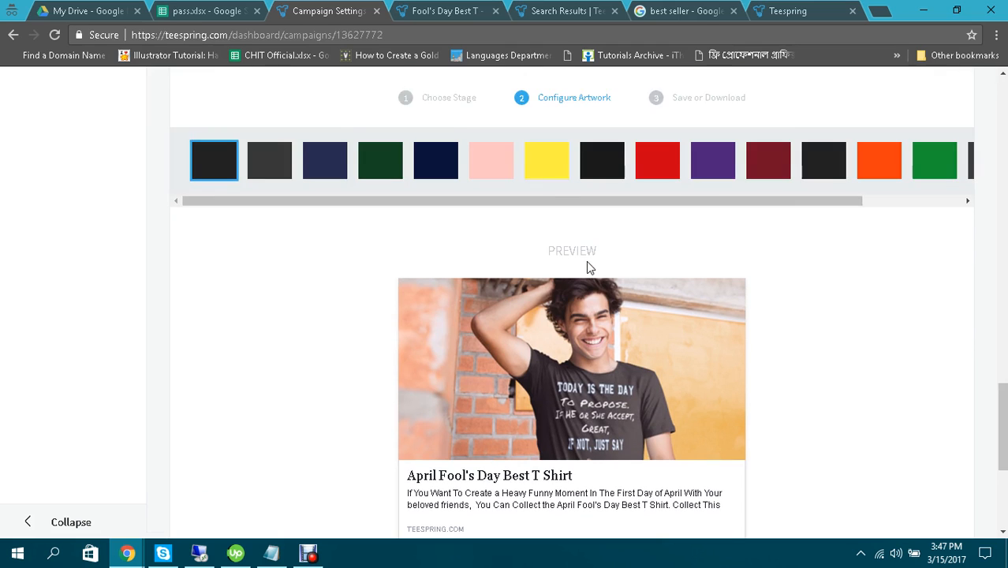
scroll(587, 267, down, 1)
scroll(588, 267, up, 1)
click(644, 160)
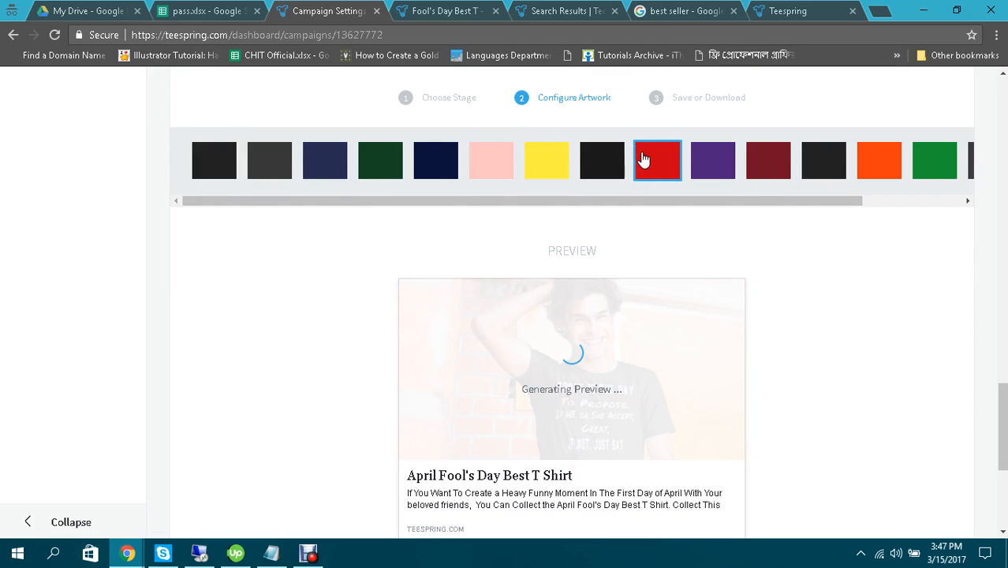
scroll(759, 318, down, 1)
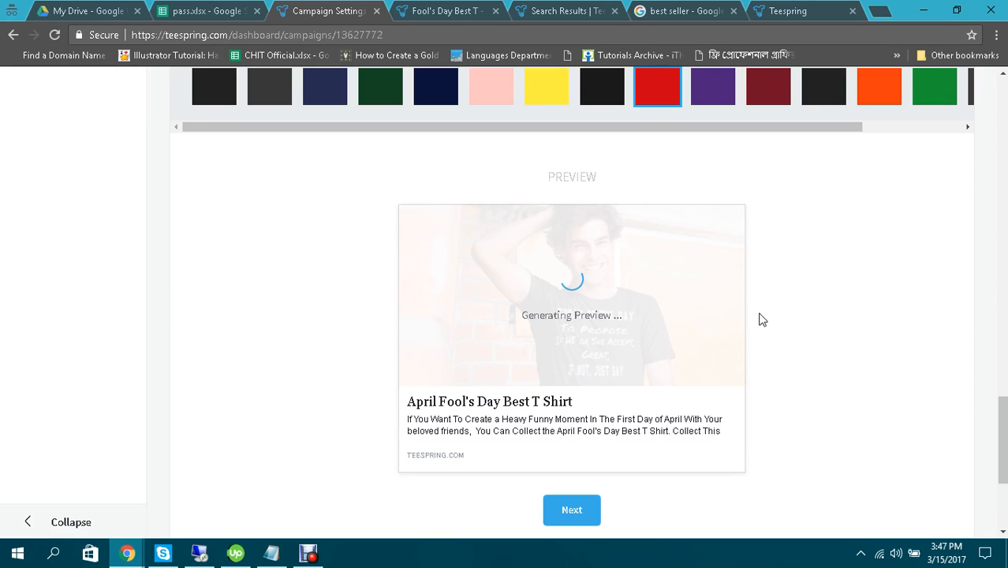
scroll(870, 313, up, 1)
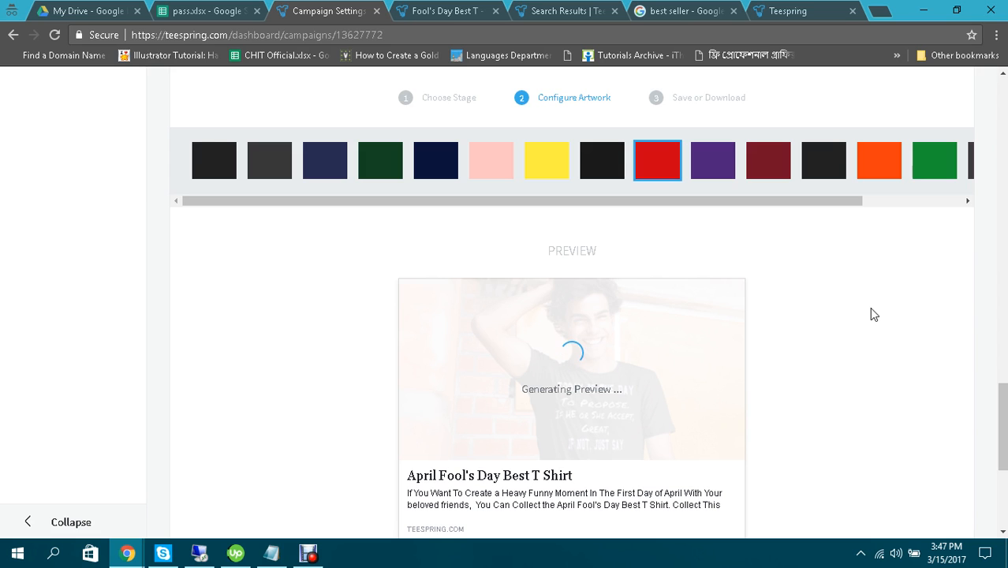
click(843, 324)
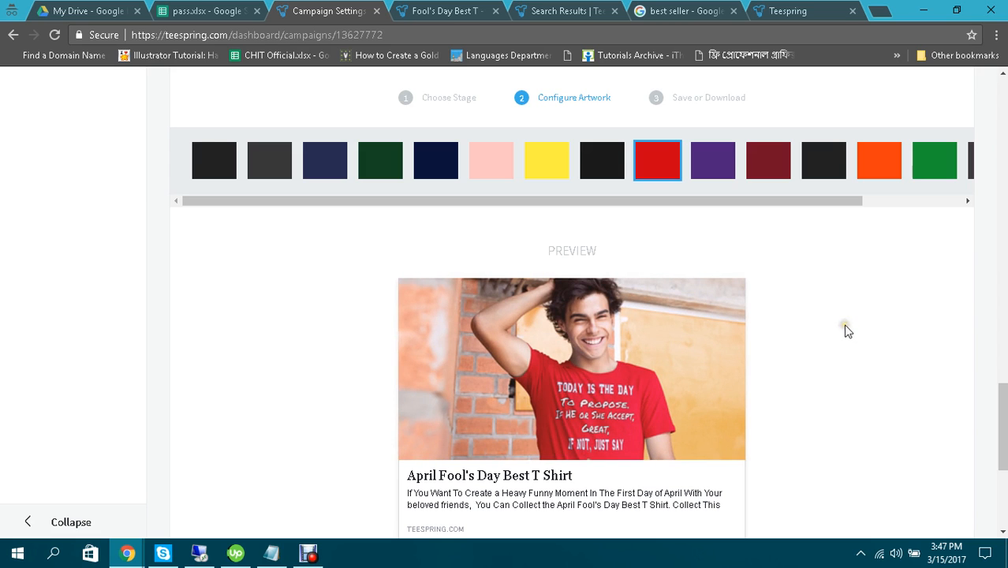
click(834, 314)
Step: Set the shirt in the share image to the gray variant further along the artwork options and check its preview
drag(563, 201, 803, 189)
click(934, 160)
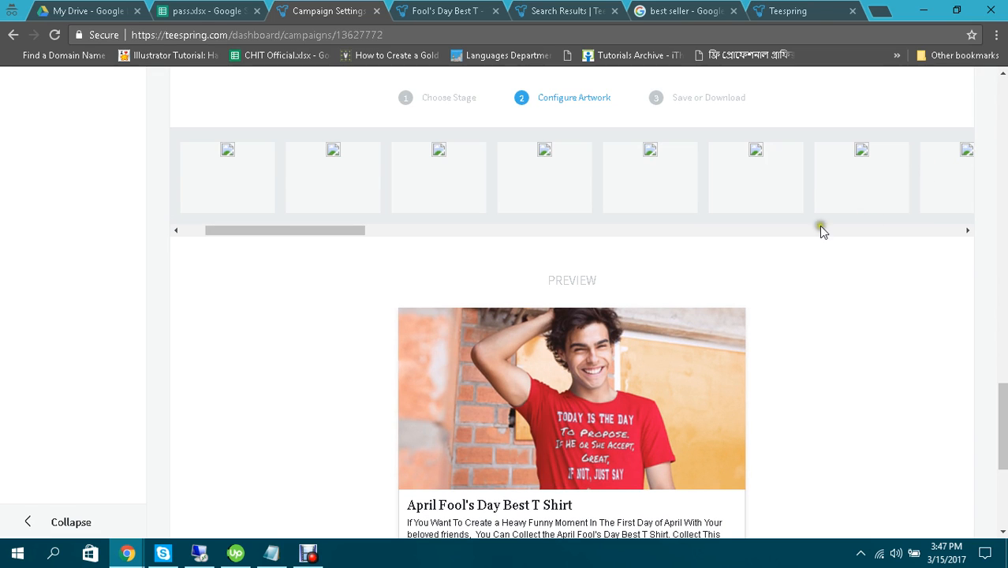
drag(258, 229, 461, 239)
click(479, 165)
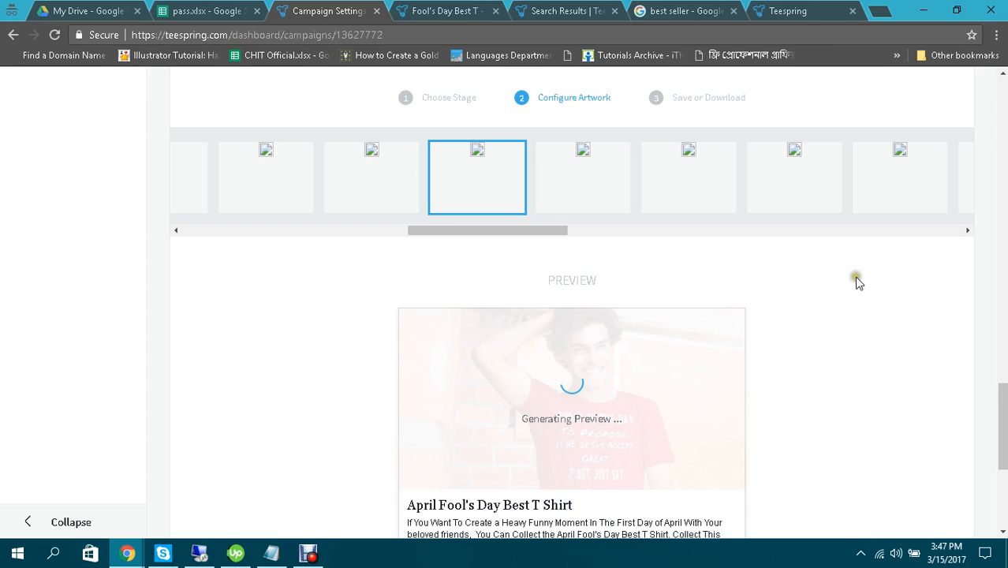
scroll(858, 282, down, 1)
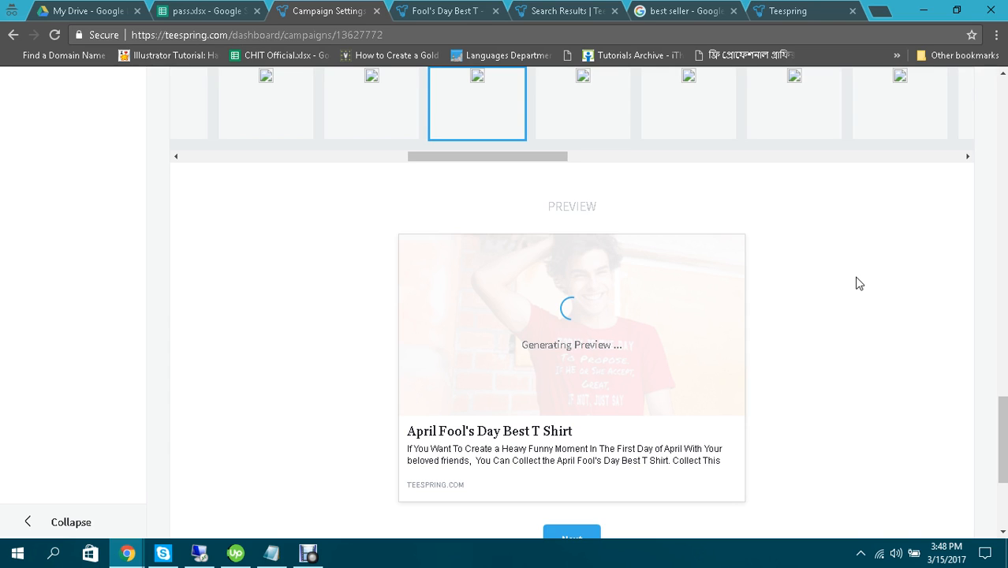
scroll(860, 284, down, 1)
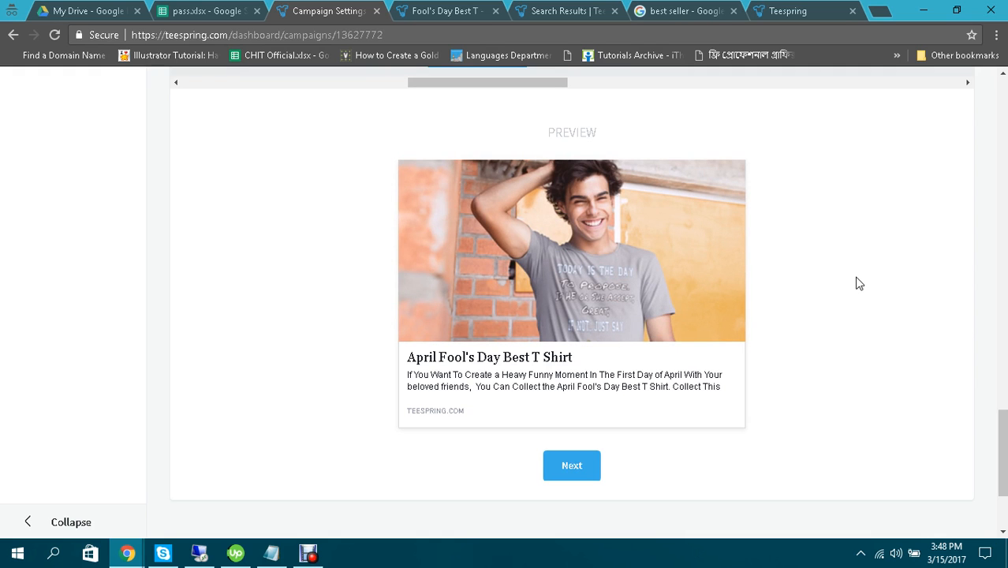
scroll(859, 284, up, 1)
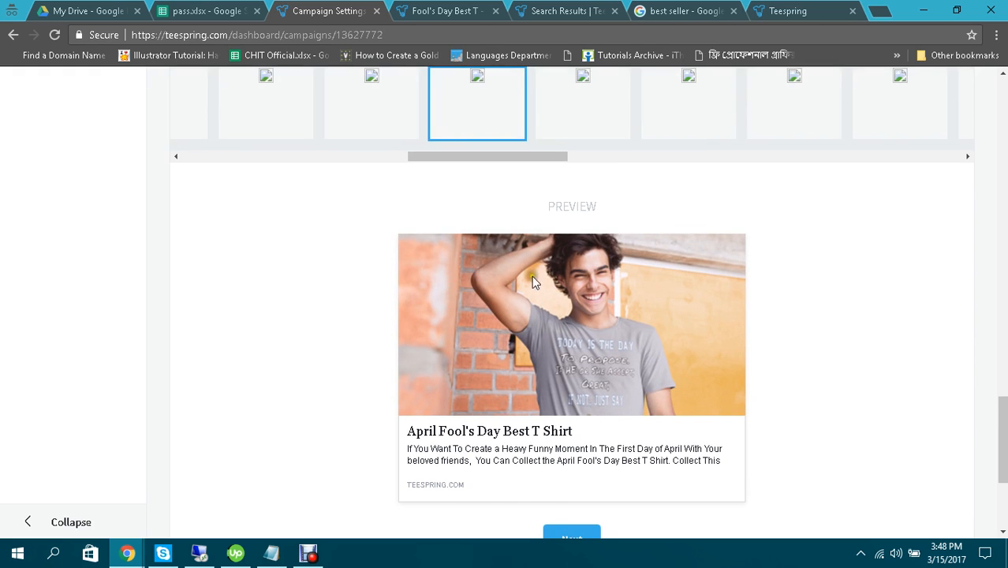
scroll(531, 281, down, 1)
scroll(509, 158, up, 2)
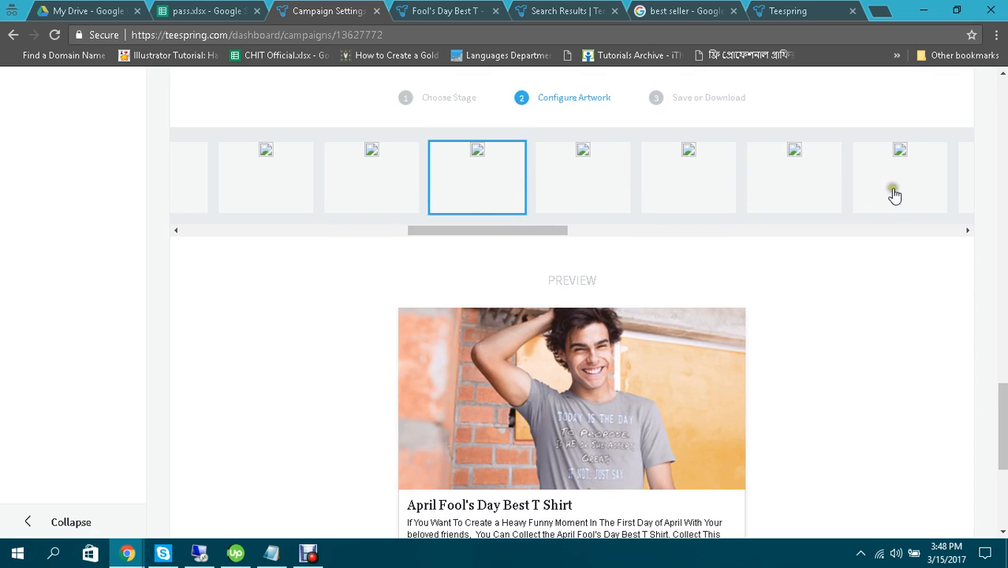
Step: Switch the artwork options back to the campaign colors and set the shirt to red, generating its preview
drag(567, 230, 911, 216)
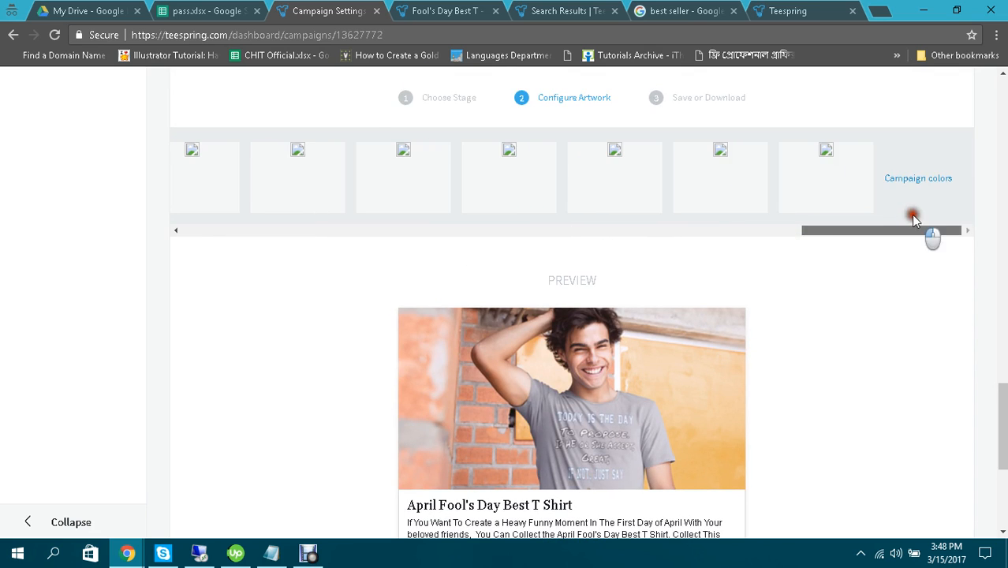
click(933, 175)
click(921, 164)
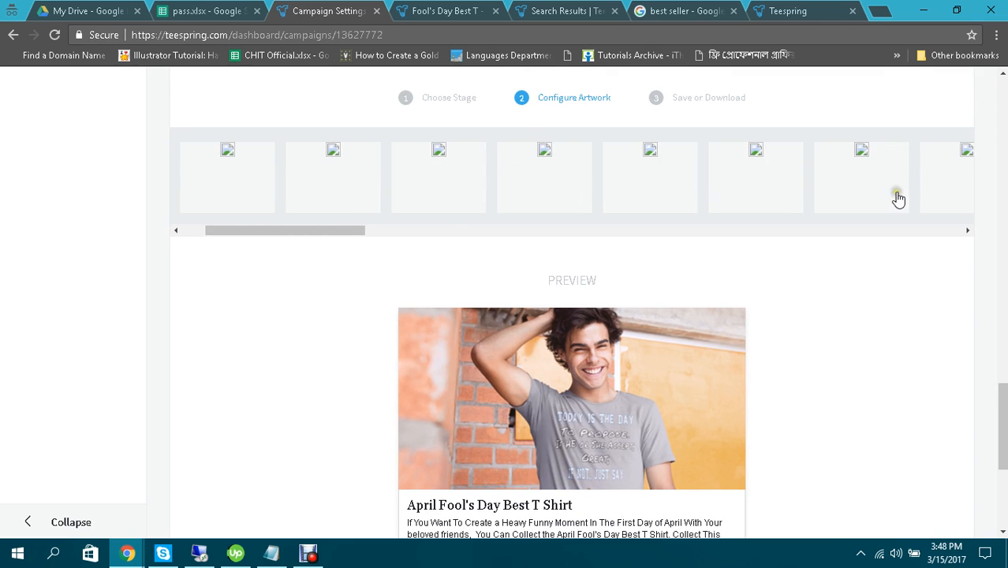
scroll(876, 246, down, 4)
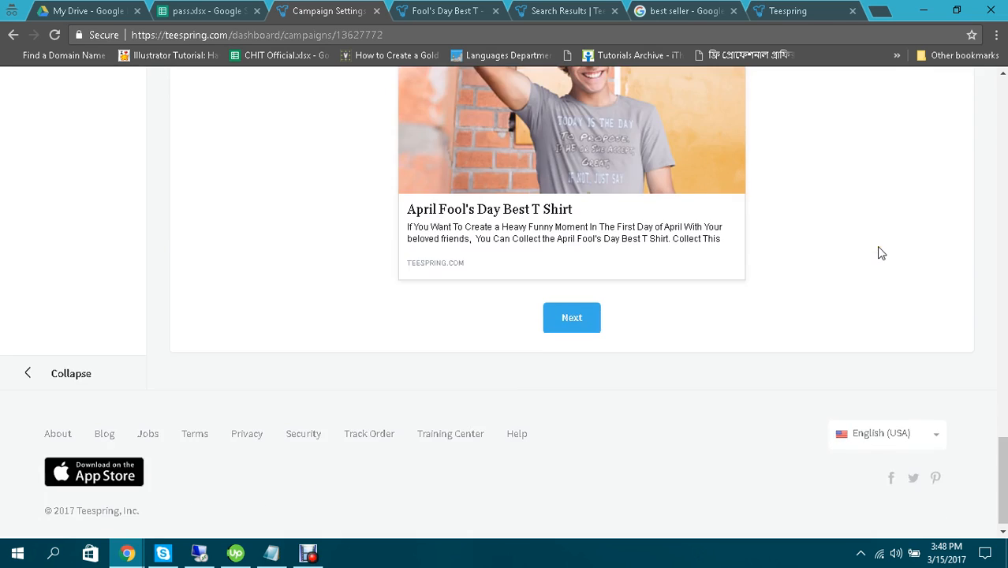
scroll(877, 270, up, 2)
scroll(718, 286, up, 2)
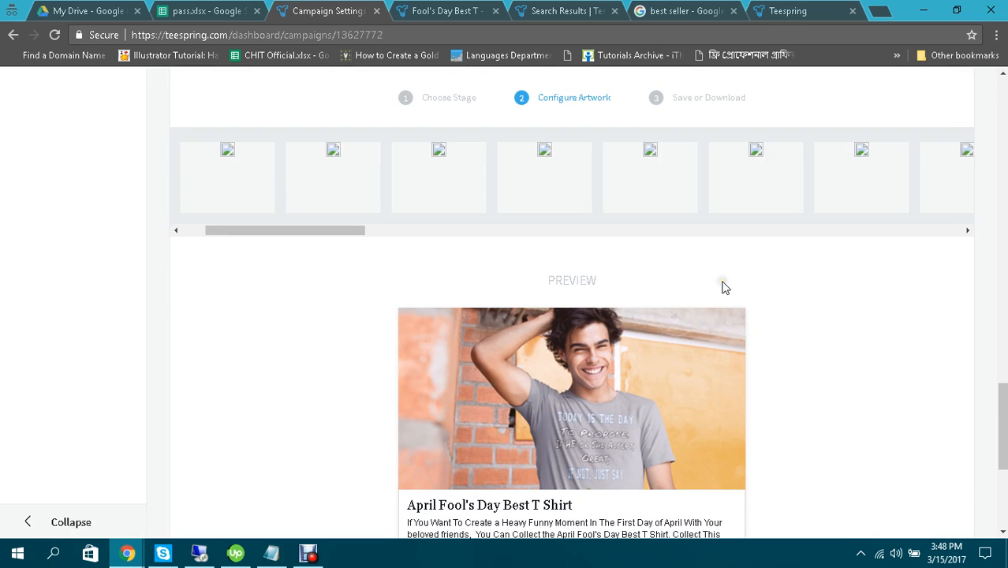
drag(304, 230, 982, 178)
drag(363, 230, 930, 182)
click(536, 158)
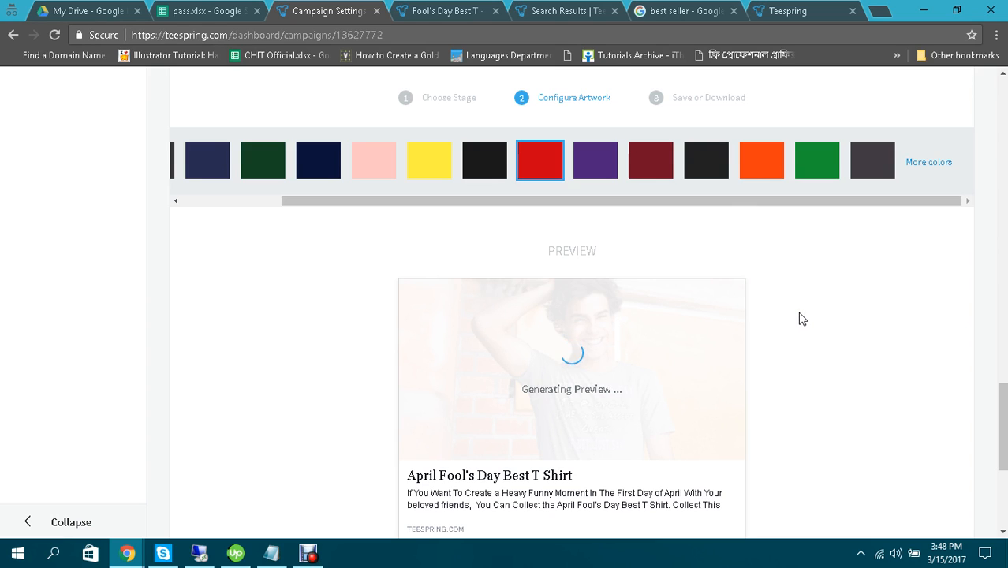
scroll(801, 318, down, 1)
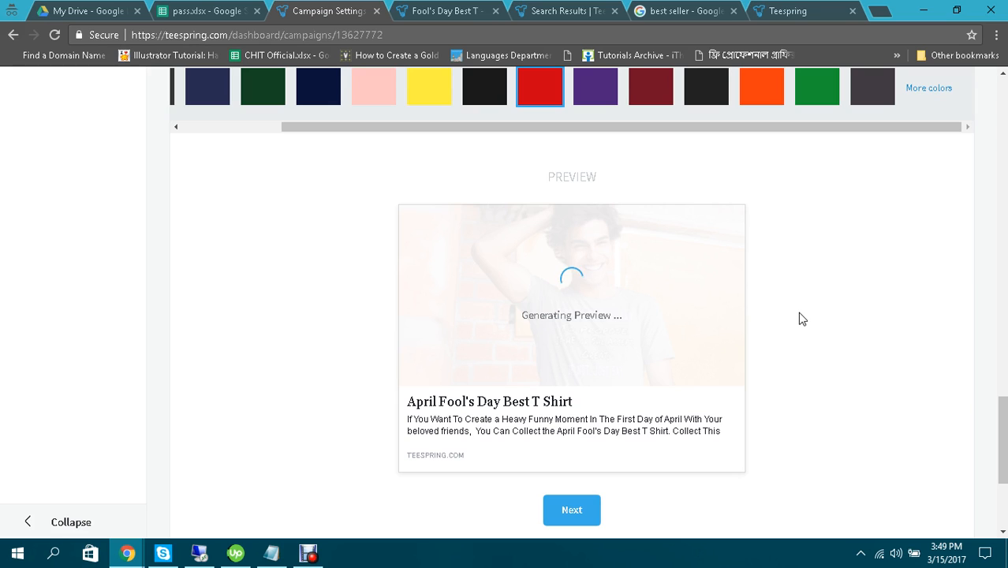
click(712, 350)
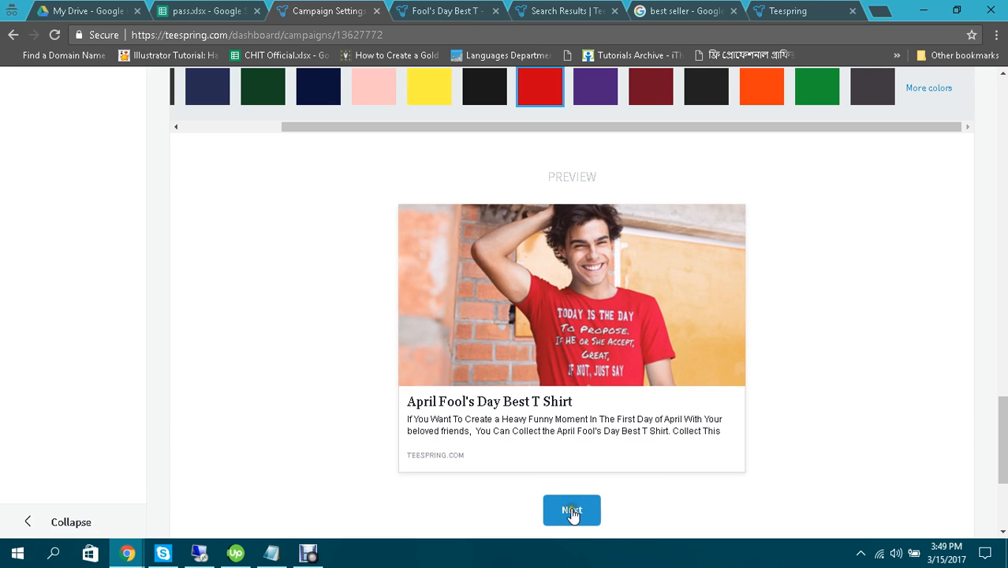
Step: Proceed to the Save or Download stage and generate the final share image with the red shirt
click(571, 511)
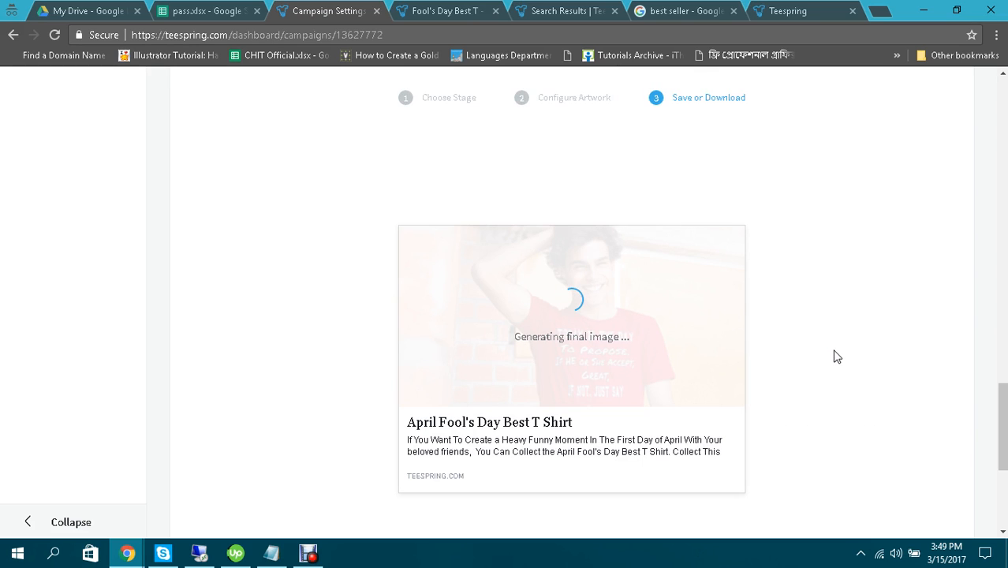
scroll(734, 272, down, 2)
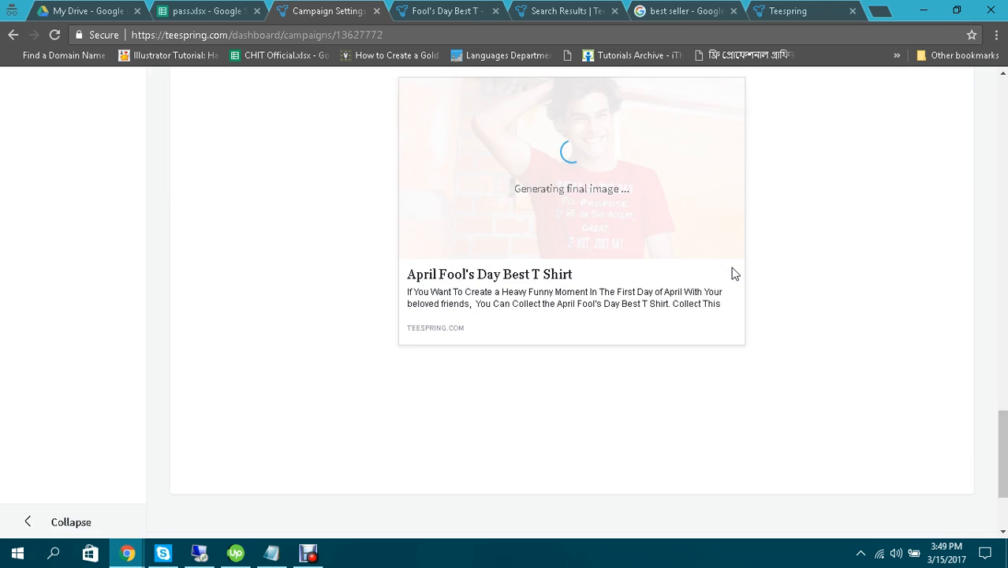
scroll(733, 274, down, 3)
scroll(734, 274, up, 5)
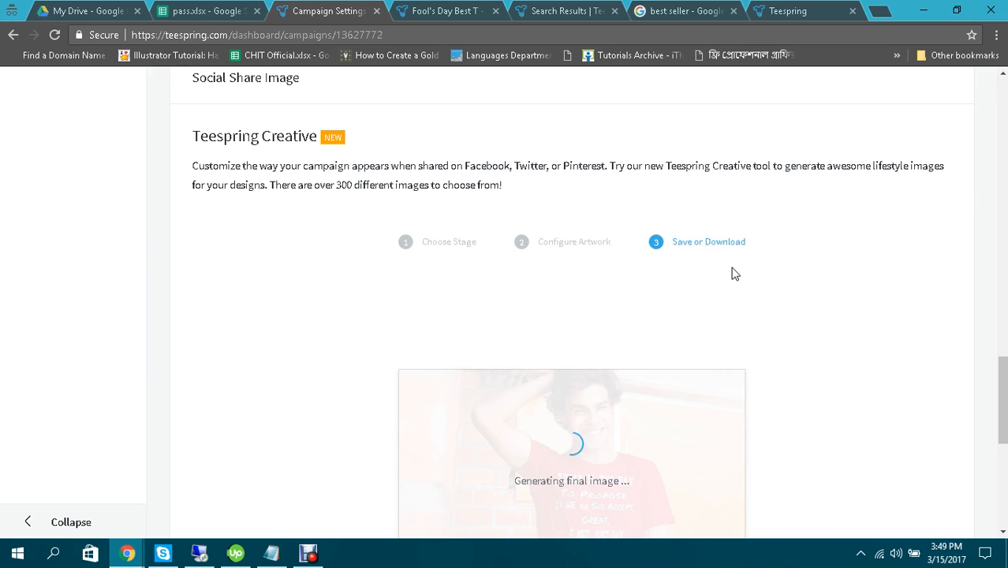
scroll(732, 273, down, 2)
scroll(732, 274, down, 3)
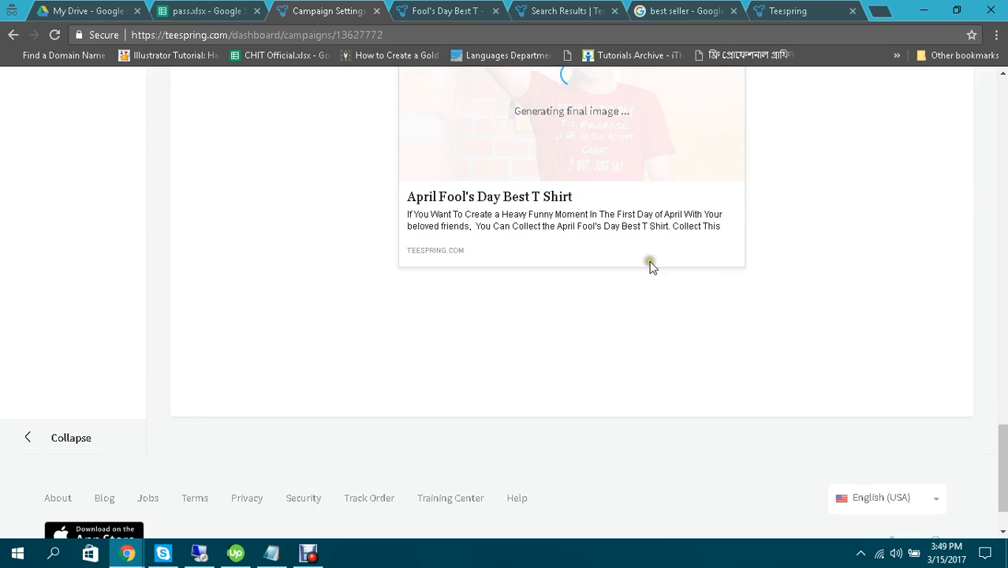
scroll(820, 272, up, 2)
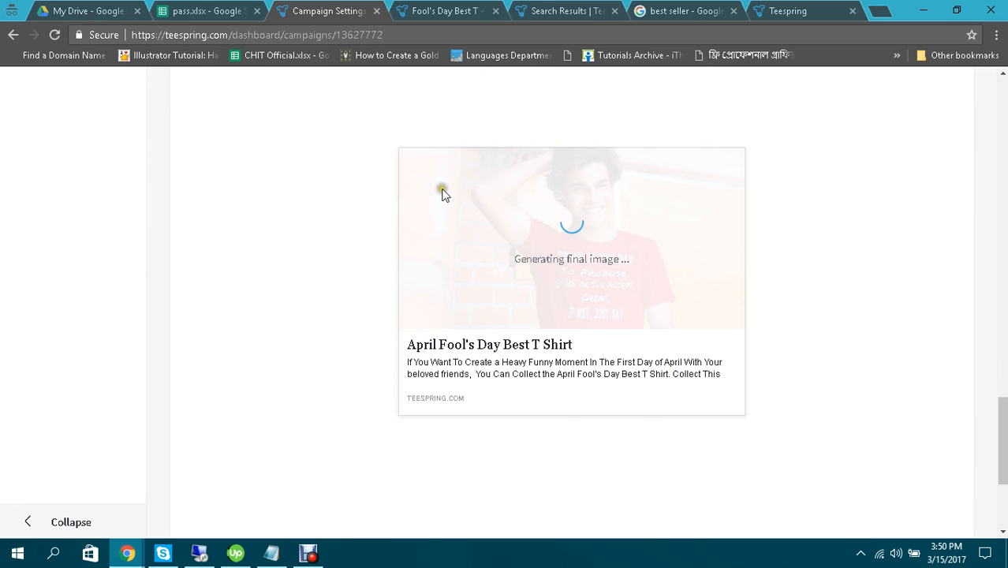
Step: Switch to the Fool's Day Best T Shirt sales page and examine its list of available products
click(439, 8)
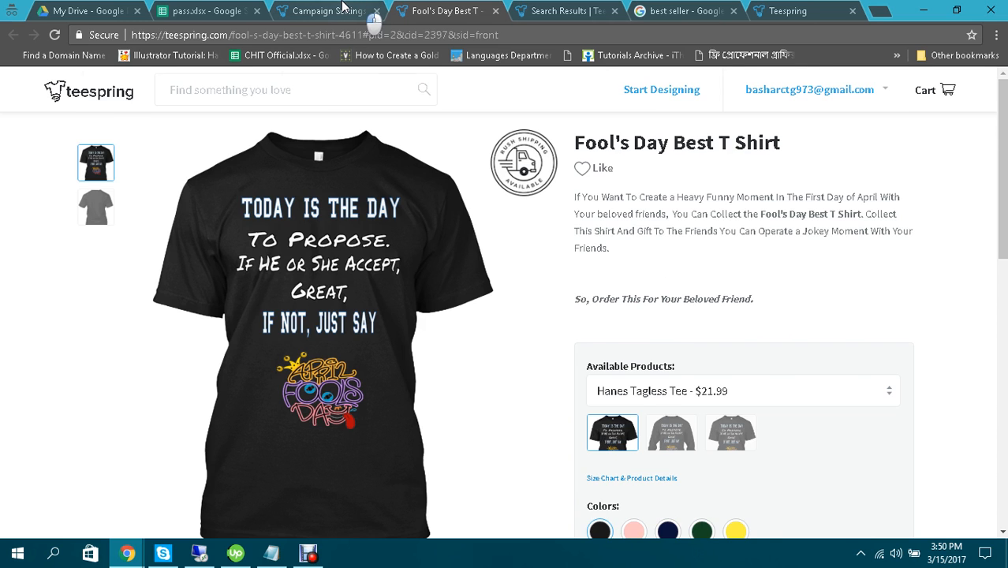
click(556, 8)
click(474, 7)
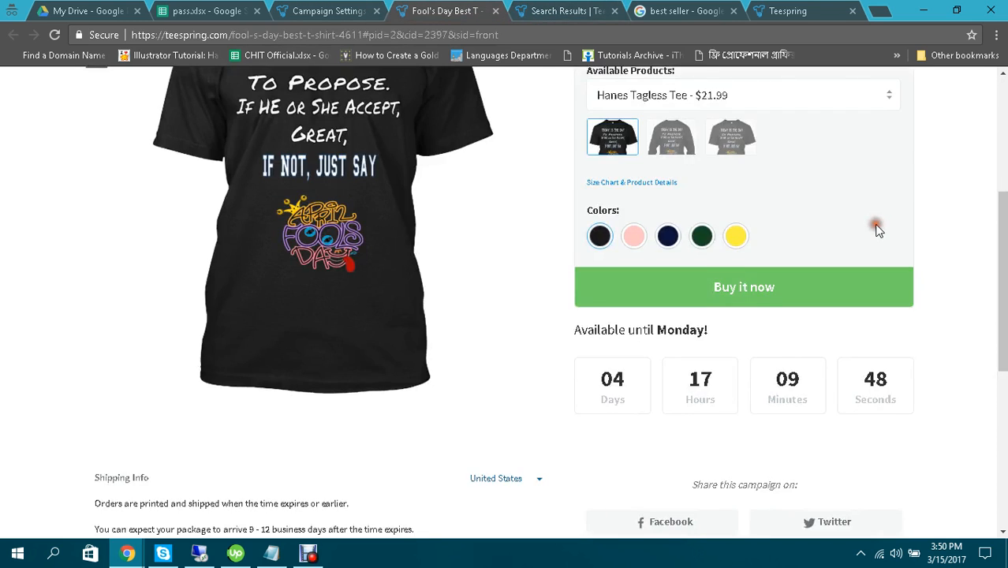
scroll(878, 229, down, 3)
scroll(896, 328, down, 3)
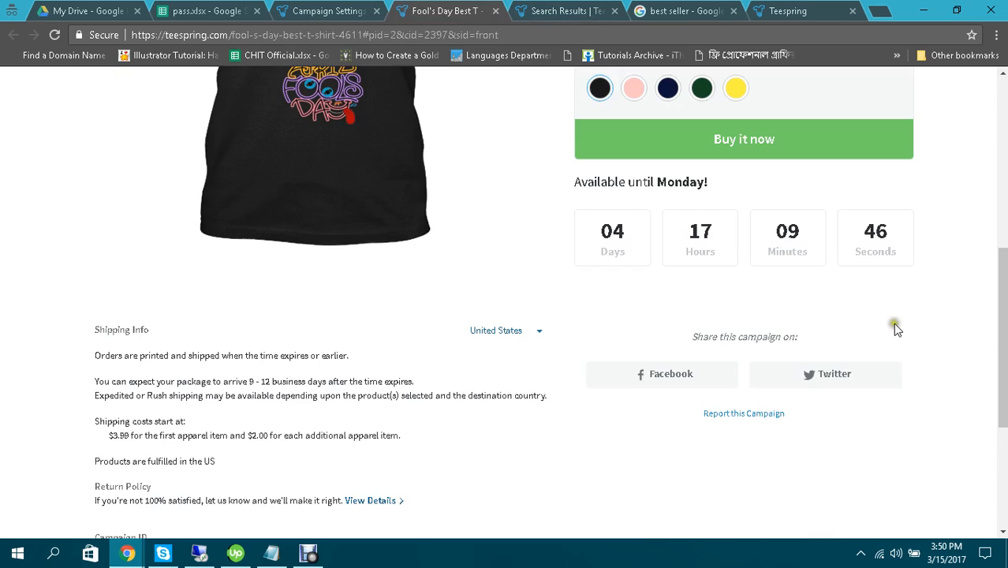
scroll(895, 327, up, 4)
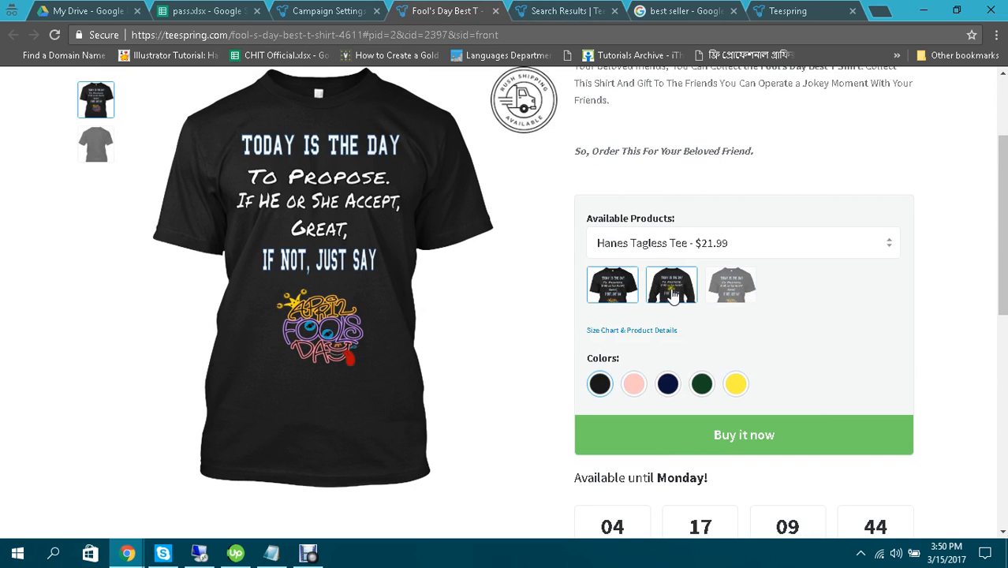
click(792, 235)
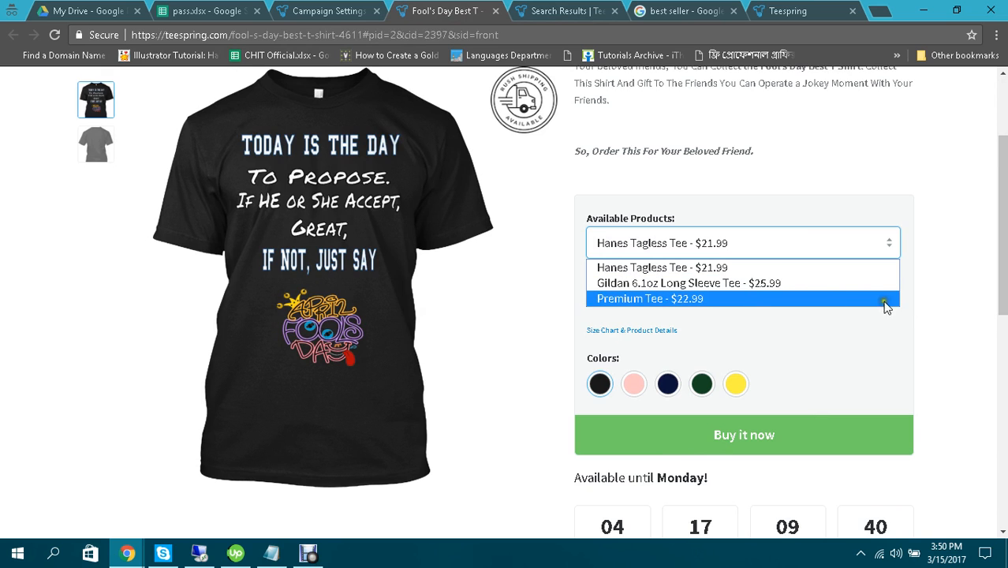
click(948, 303)
Step: Check the shipping destination choices, pick United States, and read the estimated delivery time in the shipping info
scroll(948, 308, down, 4)
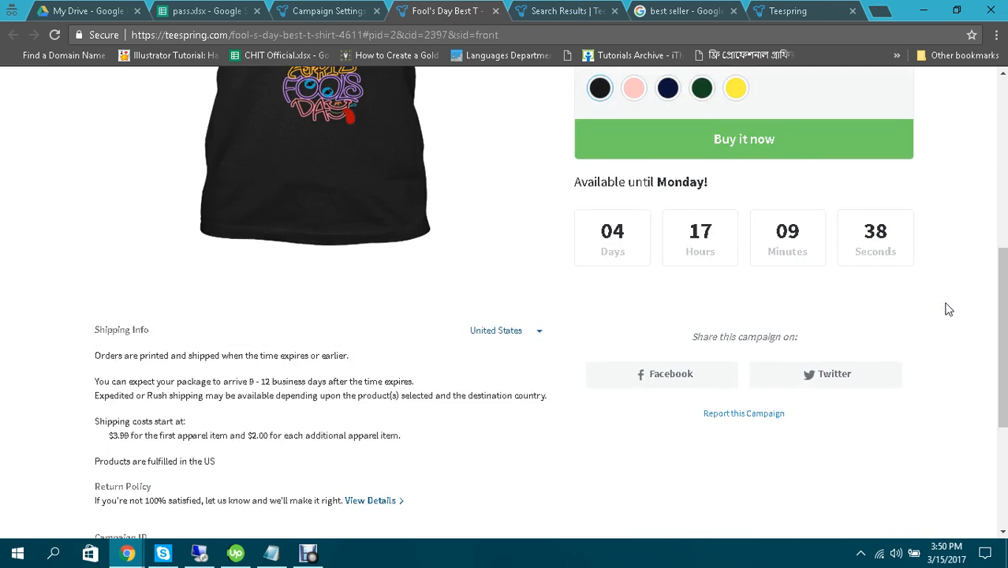
scroll(949, 309, down, 3)
scroll(747, 286, up, 2)
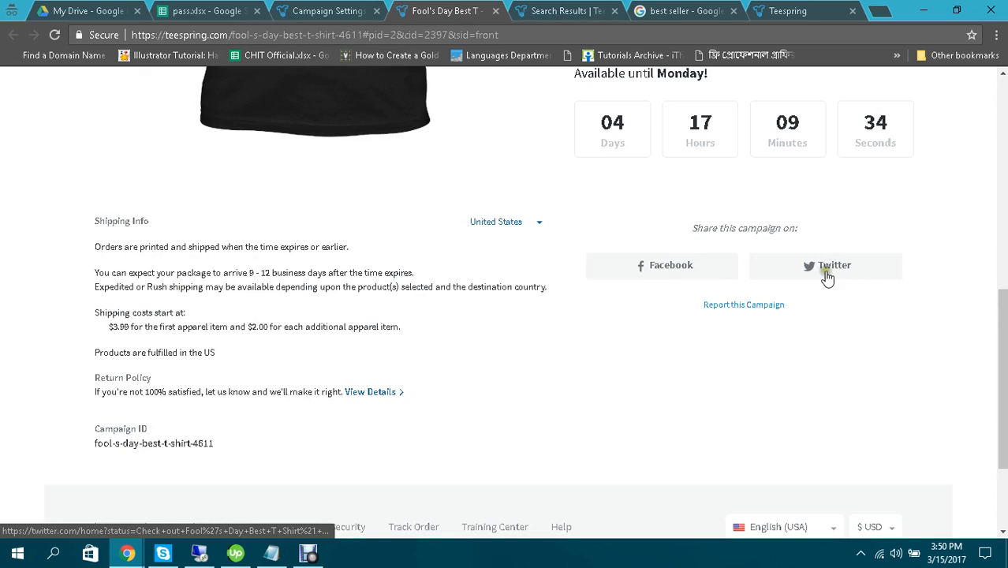
click(520, 224)
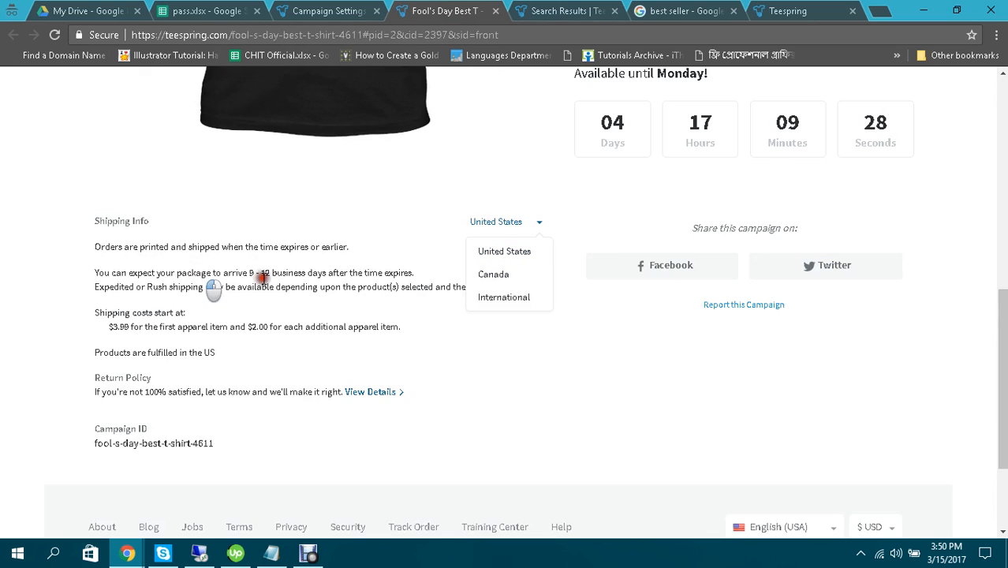
click(481, 251)
drag(196, 273, 392, 267)
click(392, 267)
drag(224, 273, 415, 269)
click(416, 269)
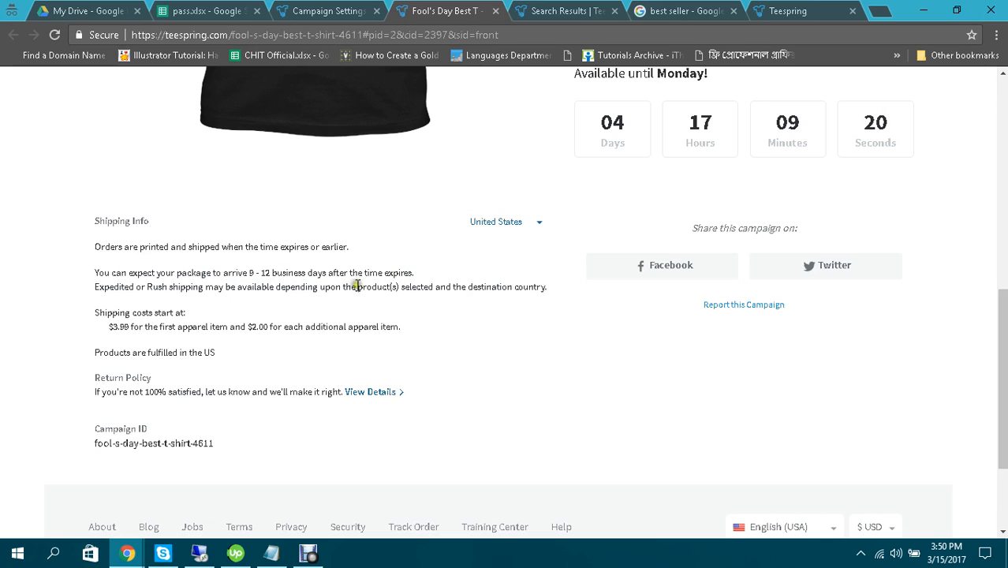
Step: Read the shipping costs for the first and each additional apparel item
drag(108, 327, 215, 327)
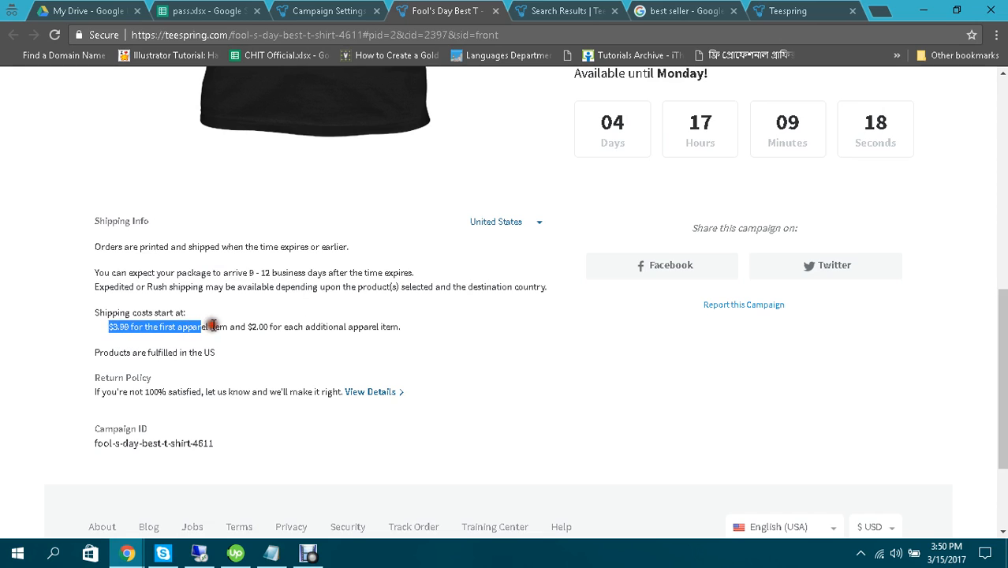
click(233, 326)
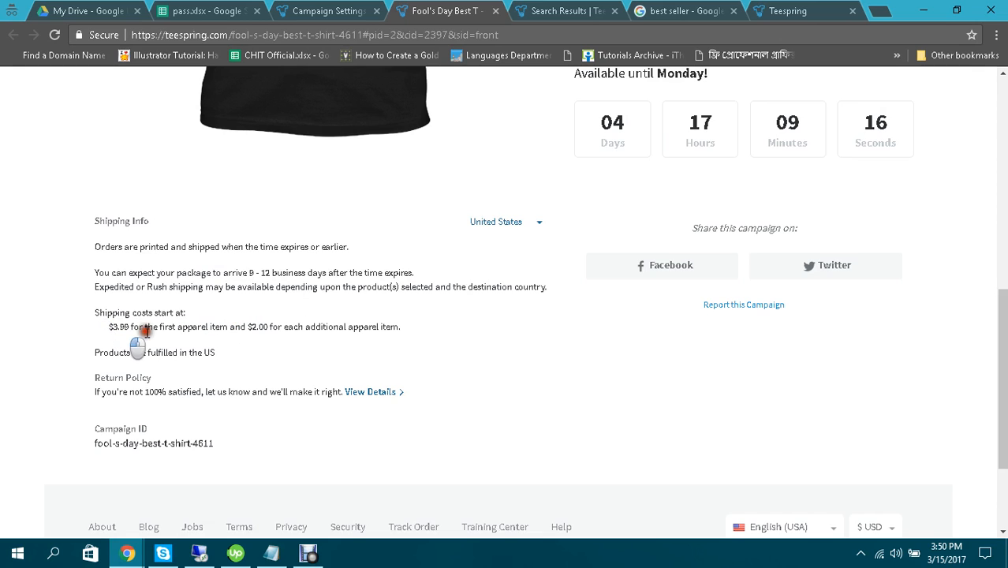
drag(161, 327, 446, 329)
click(241, 331)
click(325, 327)
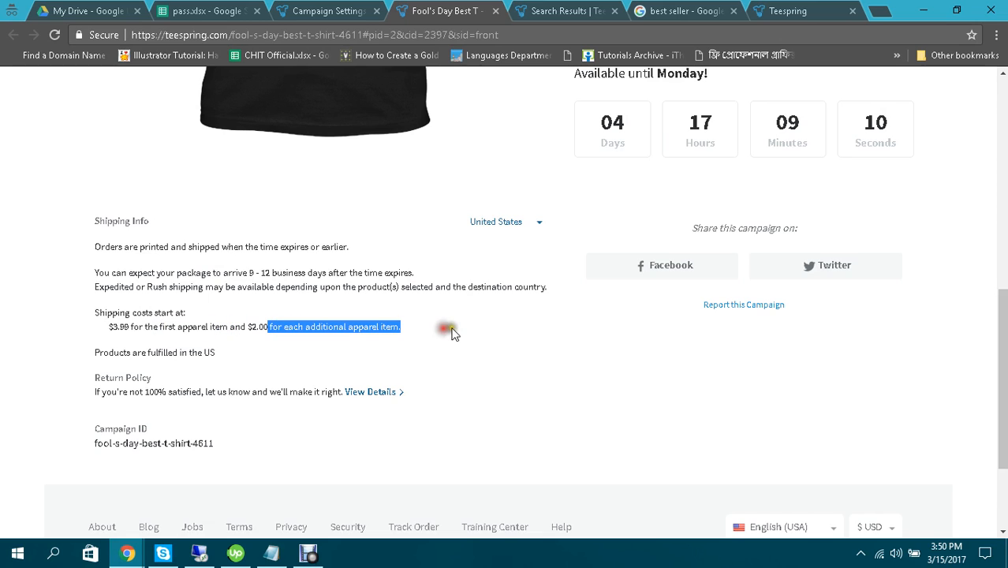
click(450, 329)
drag(109, 329, 162, 329)
click(135, 328)
click(117, 327)
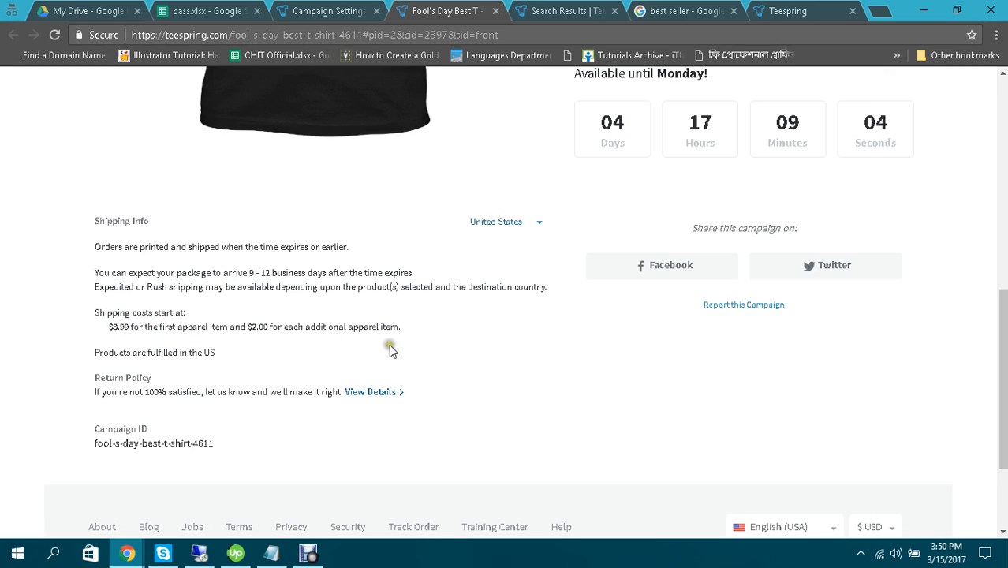
scroll(388, 344, up, 4)
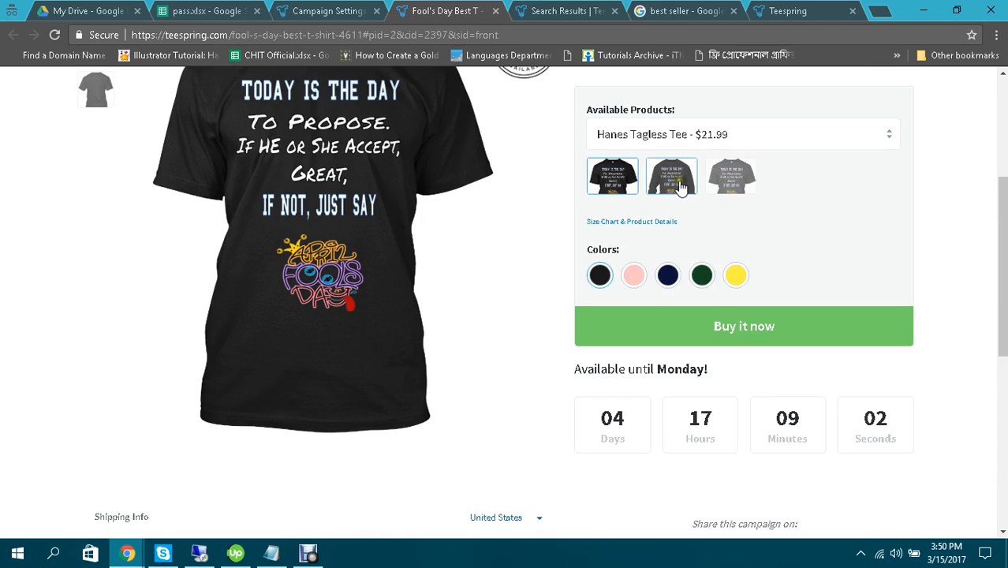
scroll(511, 286, down, 3)
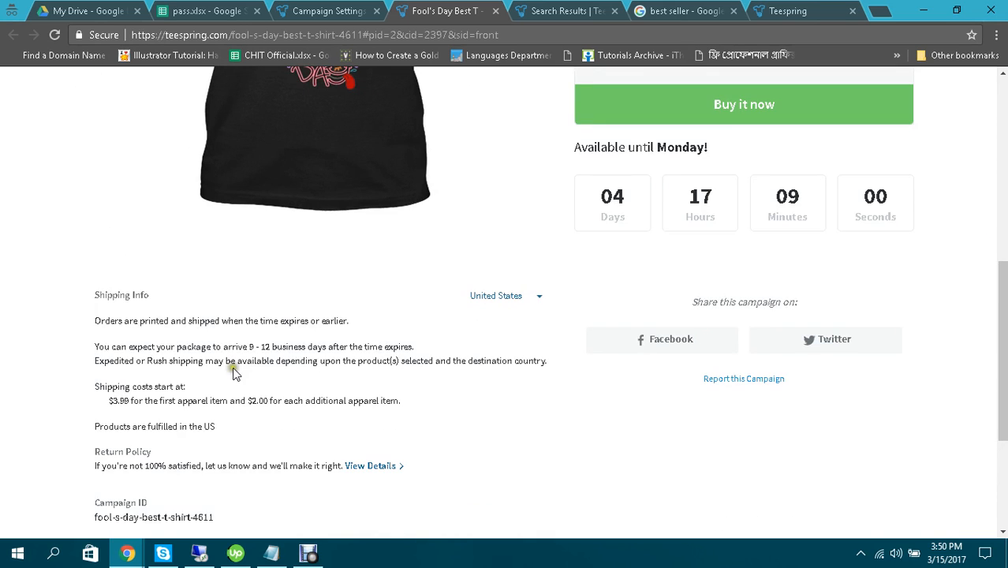
drag(240, 396, 364, 396)
click(378, 394)
Step: Read where the products are fulfilled and what the return policy offers to dissatisfied buyers
scroll(466, 377, down, 1)
scroll(530, 365, down, 1)
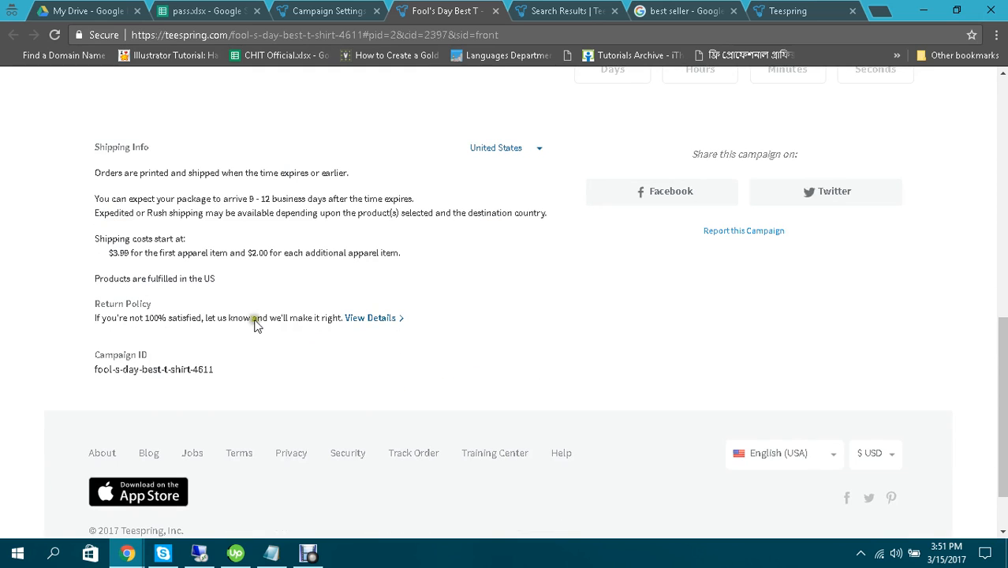
drag(102, 278, 283, 279)
click(286, 277)
drag(171, 276, 272, 278)
click(276, 277)
drag(127, 279, 303, 273)
click(307, 270)
drag(102, 319, 207, 316)
click(211, 317)
triple_click(337, 318)
click(337, 317)
drag(146, 318, 313, 317)
click(267, 316)
click(313, 317)
Step: Examine the Campaign ID listed below the return policy
drag(102, 368, 252, 361)
click(254, 360)
scroll(212, 392, up, 1)
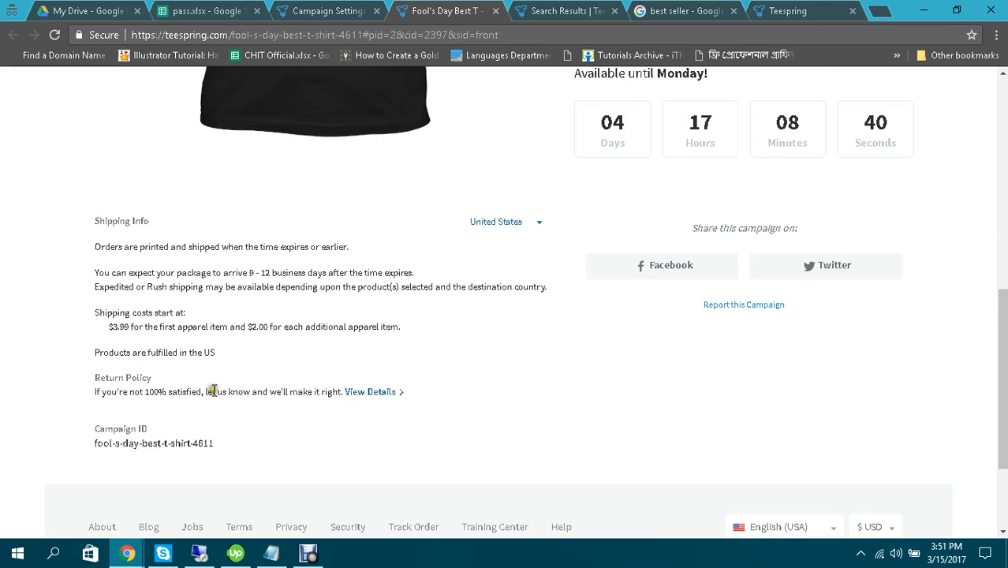
drag(93, 444, 234, 441)
click(235, 440)
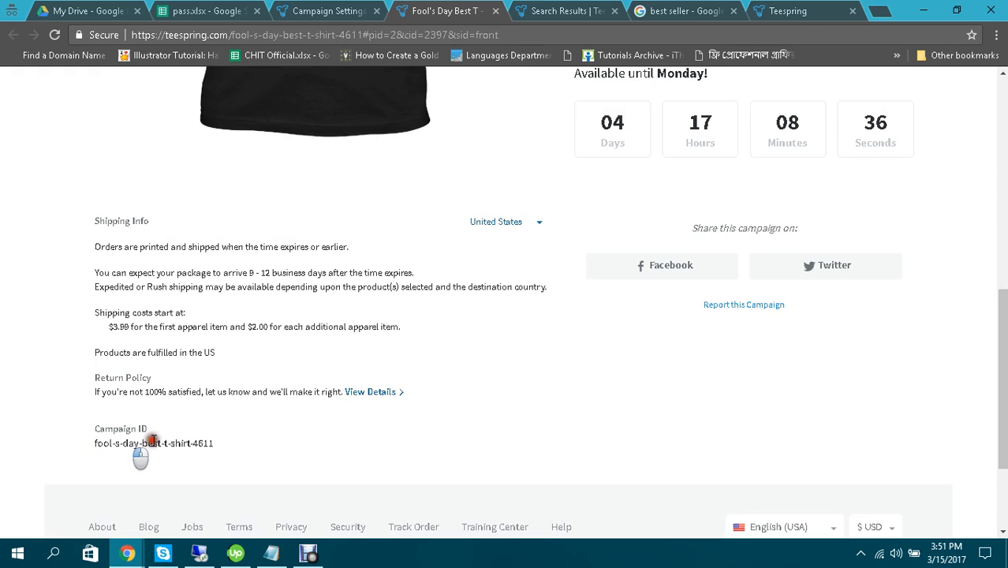
triple_click(153, 440)
click(238, 439)
Step: Review the product and color options on the sales page and the campaign's availability deadline
scroll(440, 426, up, 4)
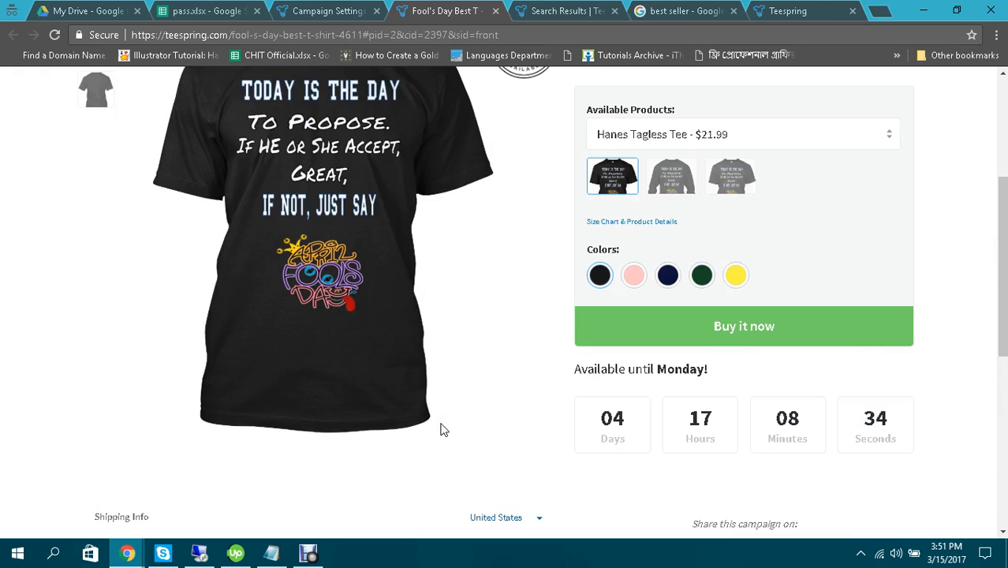
scroll(442, 429, up, 1)
scroll(443, 429, up, 2)
scroll(904, 343, down, 4)
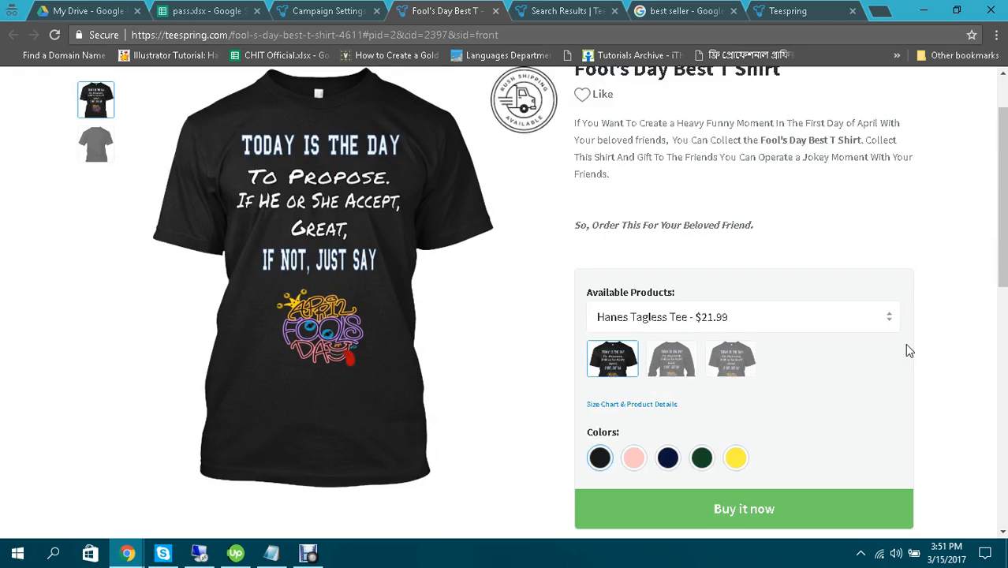
scroll(851, 322, up, 2)
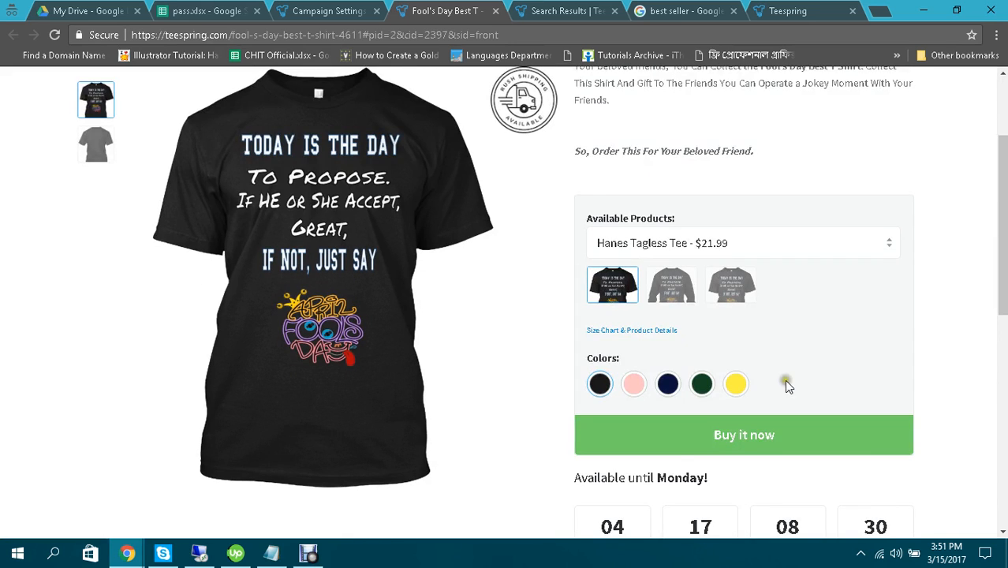
drag(719, 476, 755, 476)
click(755, 476)
drag(635, 478, 791, 483)
click(792, 483)
scroll(924, 484, up, 2)
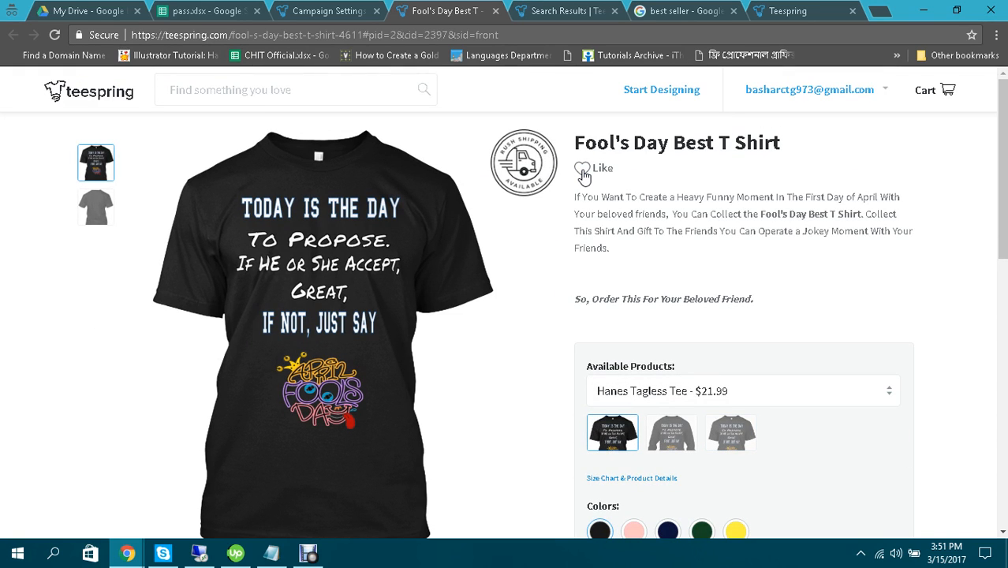
Step: Compare the Fool's Day tshirt search results and their refine options with the campaign's public sales page
click(559, 12)
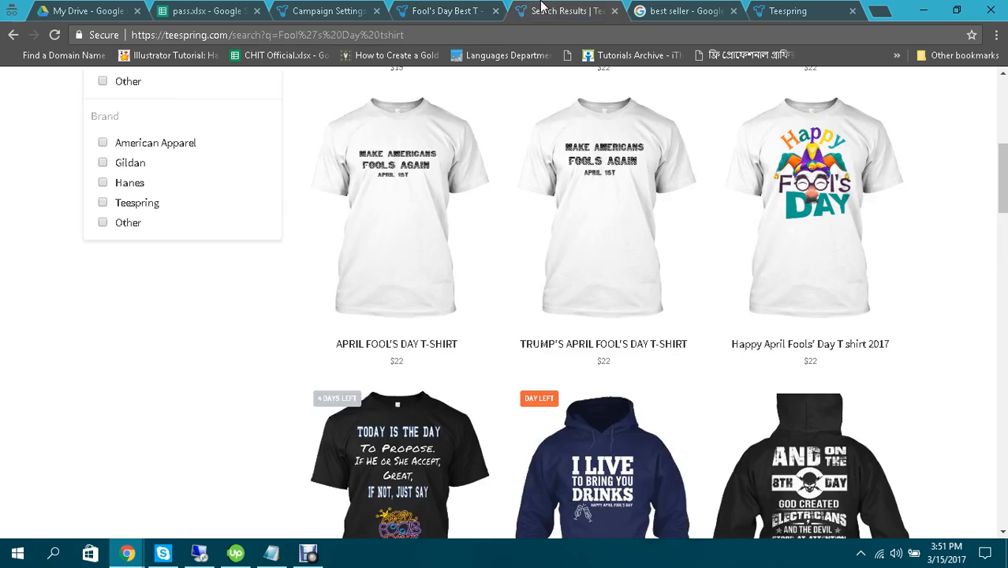
click(326, 8)
click(441, 10)
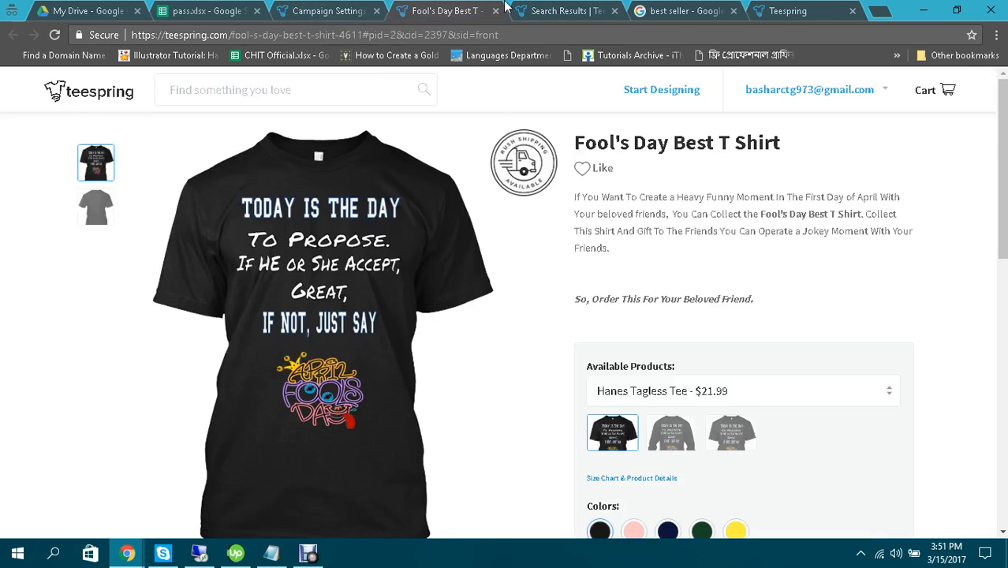
click(525, 8)
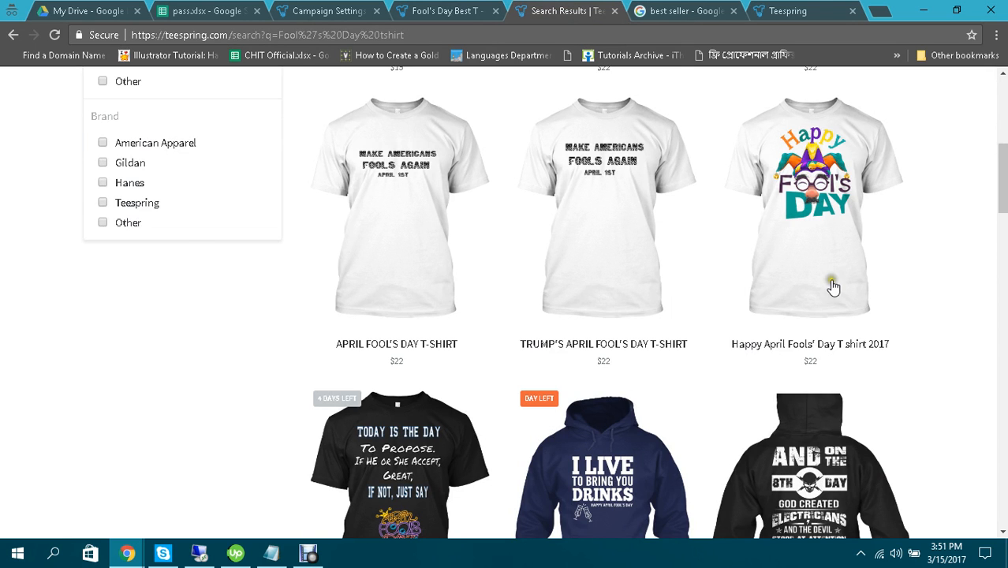
scroll(836, 284, up, 7)
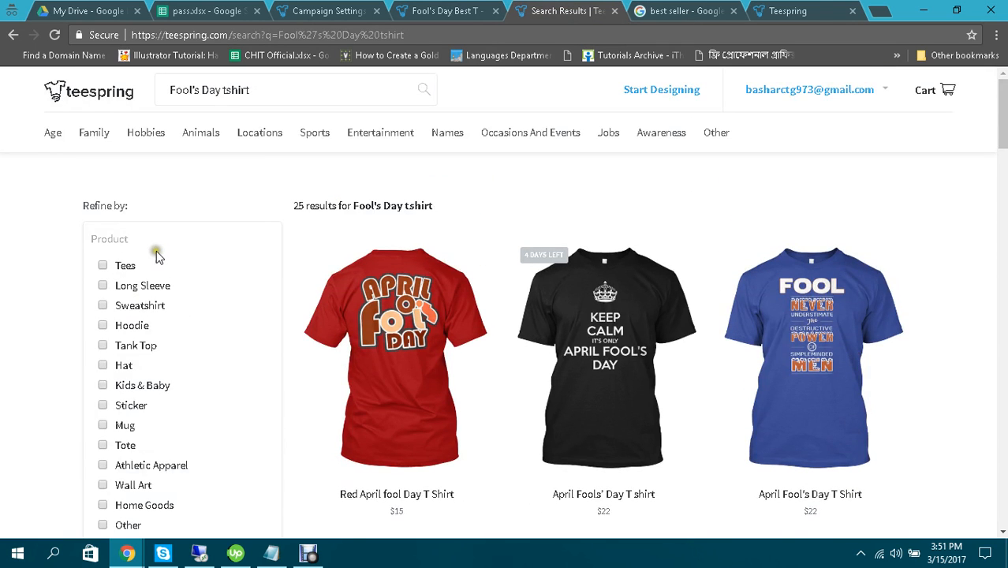
scroll(158, 260, down, 5)
scroll(142, 239, up, 4)
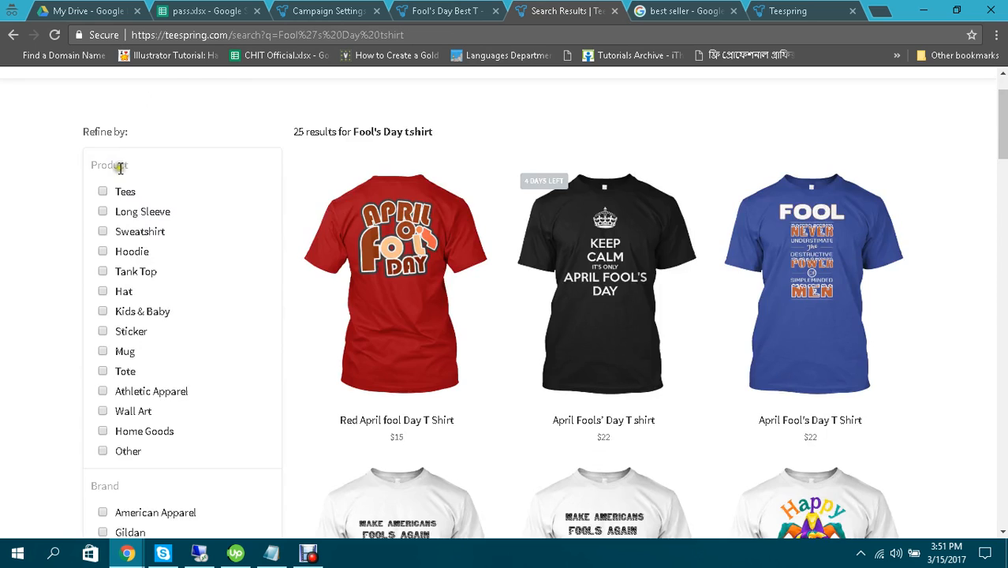
scroll(119, 167, up, 1)
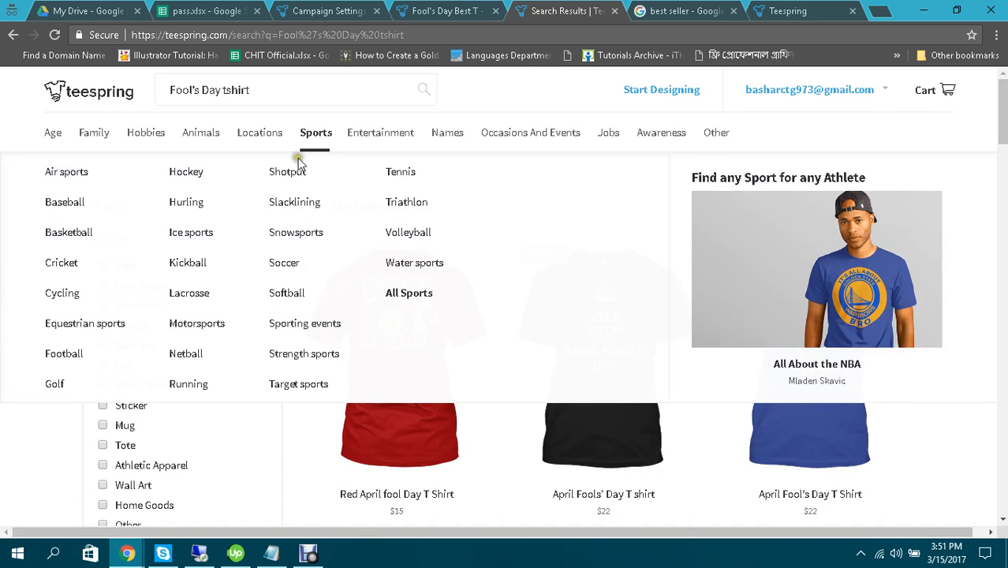
click(410, 8)
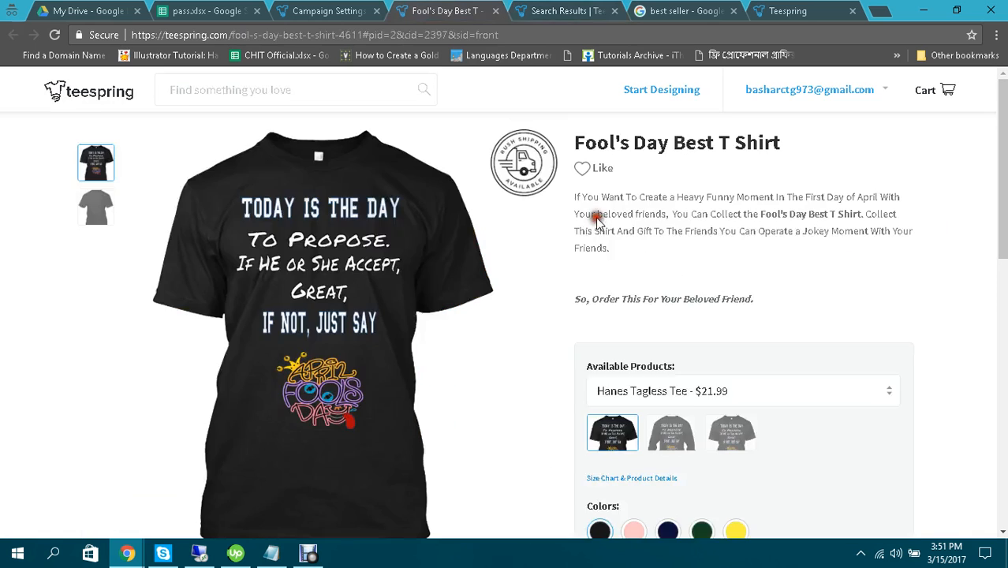
key(ctrl+Tab)
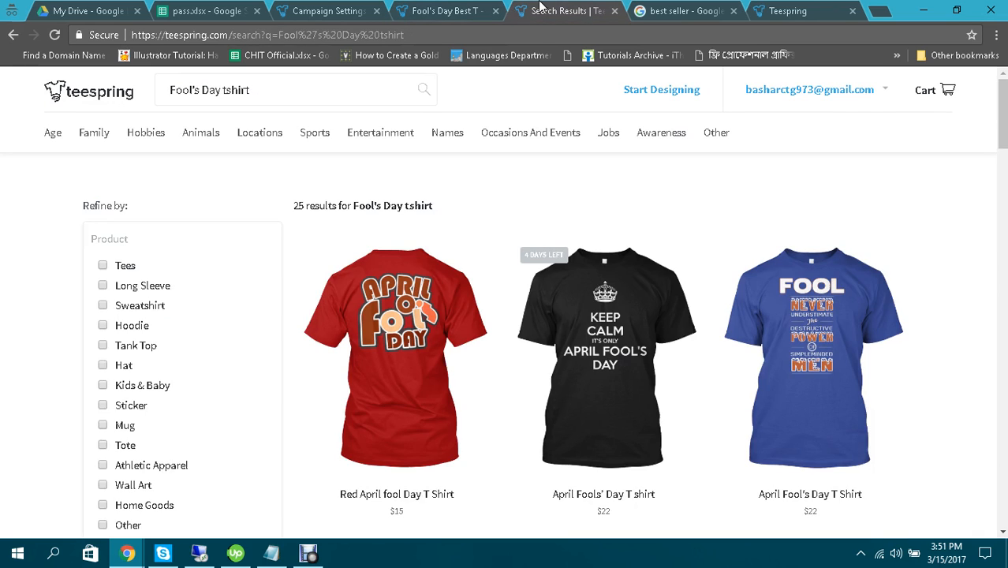
Step: Open Teespring's order tracking page and activate the lookup number field
mouse_move(840, 94)
click(762, 131)
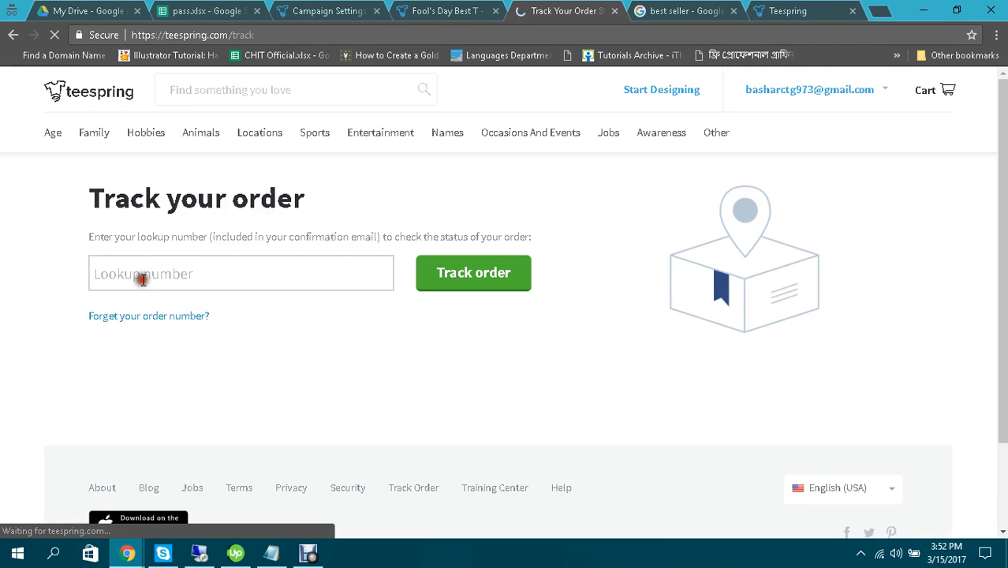
click(143, 278)
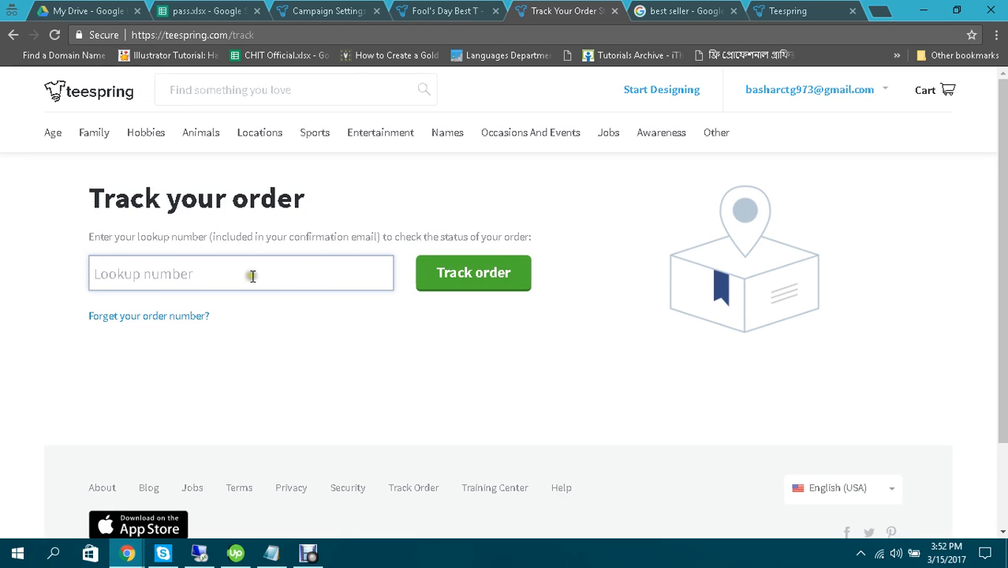
click(203, 273)
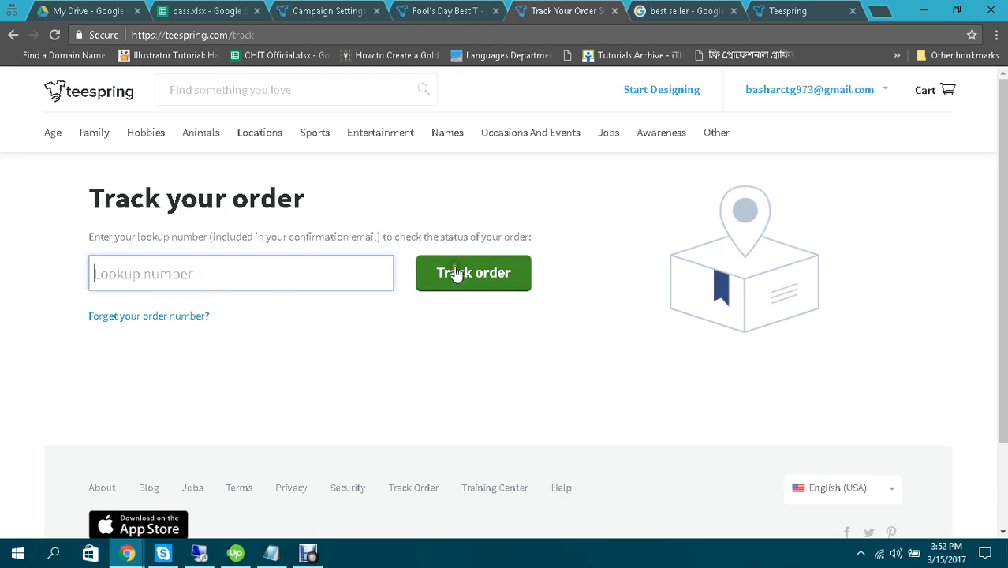
click(152, 283)
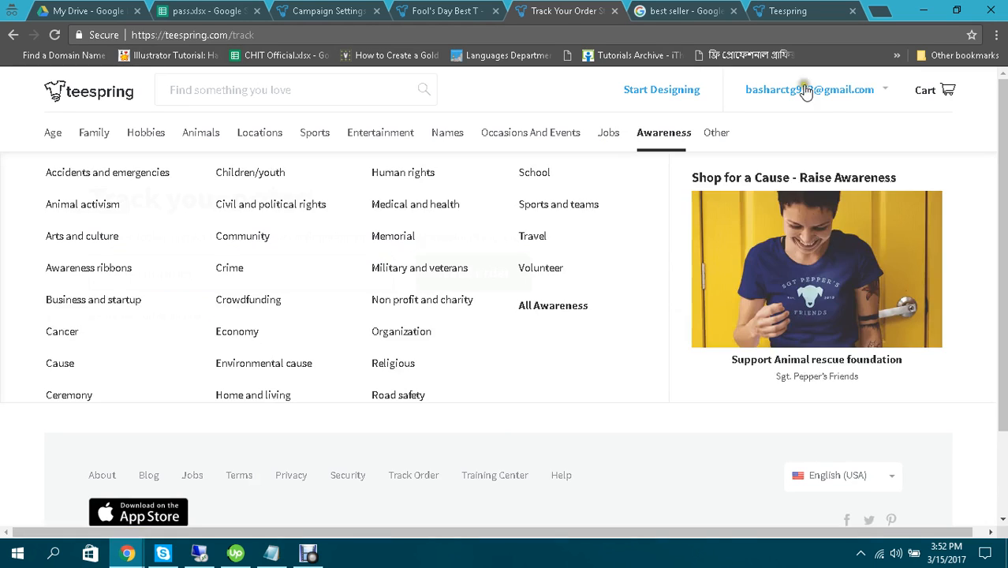
Step: Start a new Teespring design from the order tracking page
click(647, 93)
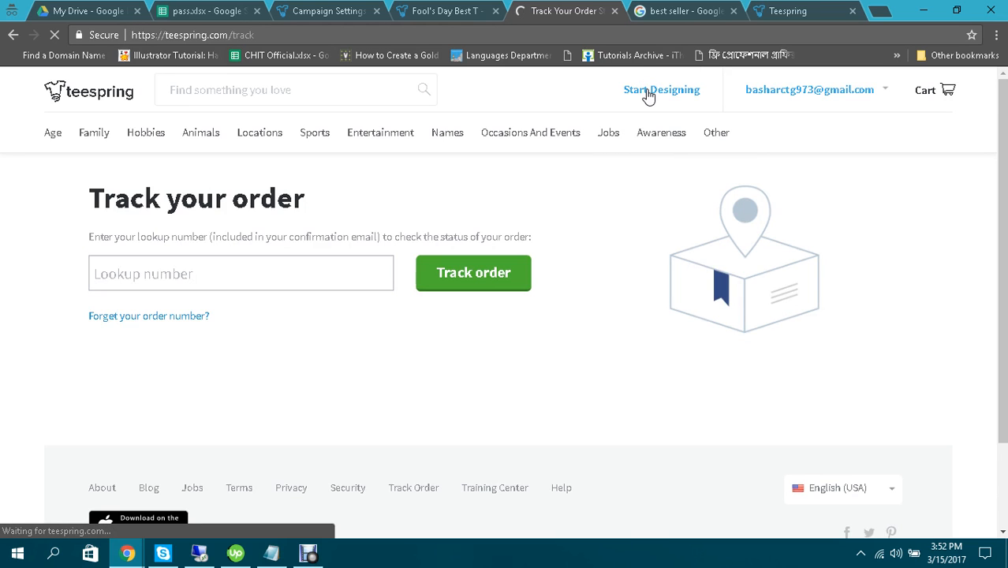
mouse_move(662, 133)
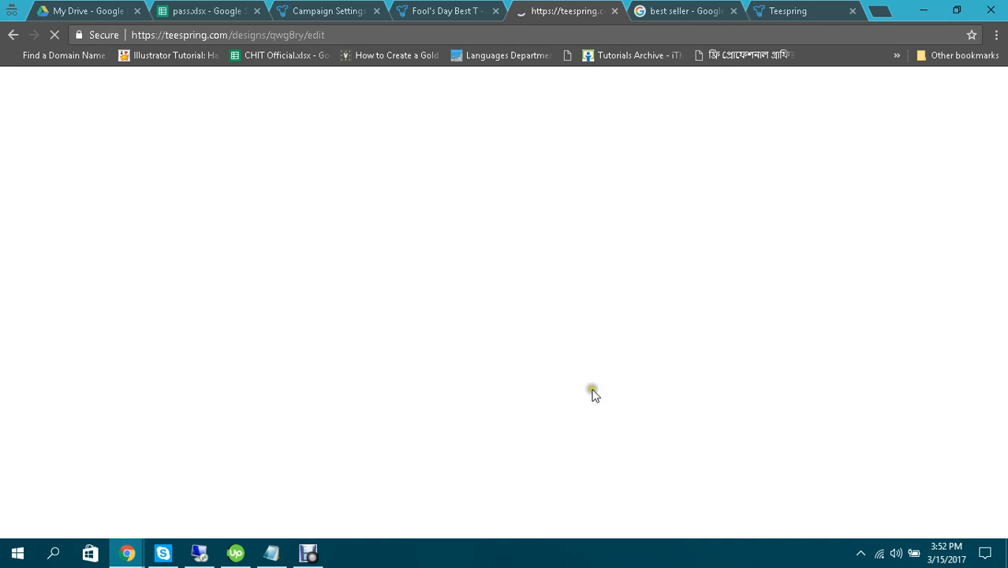
click(721, 15)
click(414, 10)
Step: Return to the campaign settings, check the social share image being generated, and reload the page
click(319, 10)
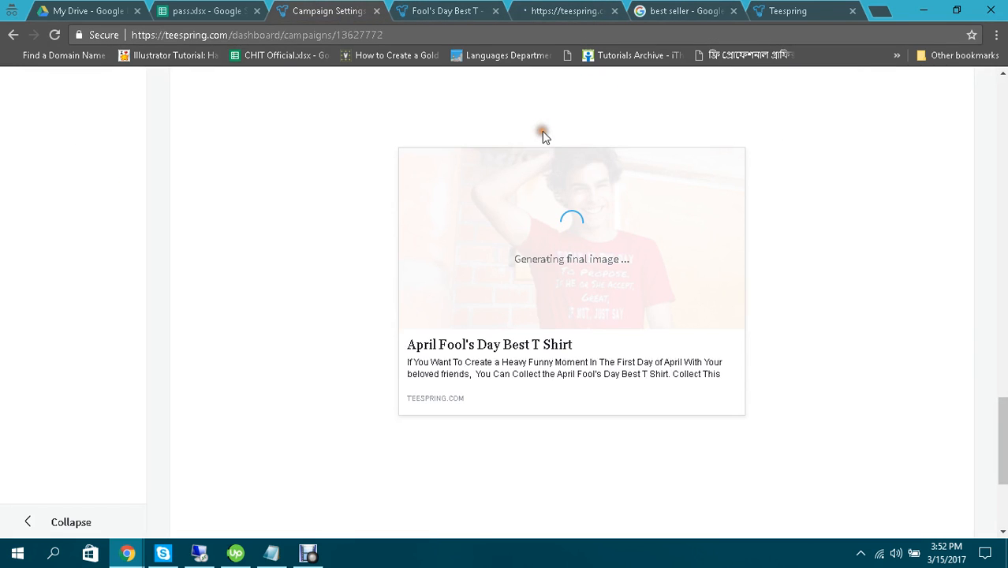
scroll(619, 350, up, 4)
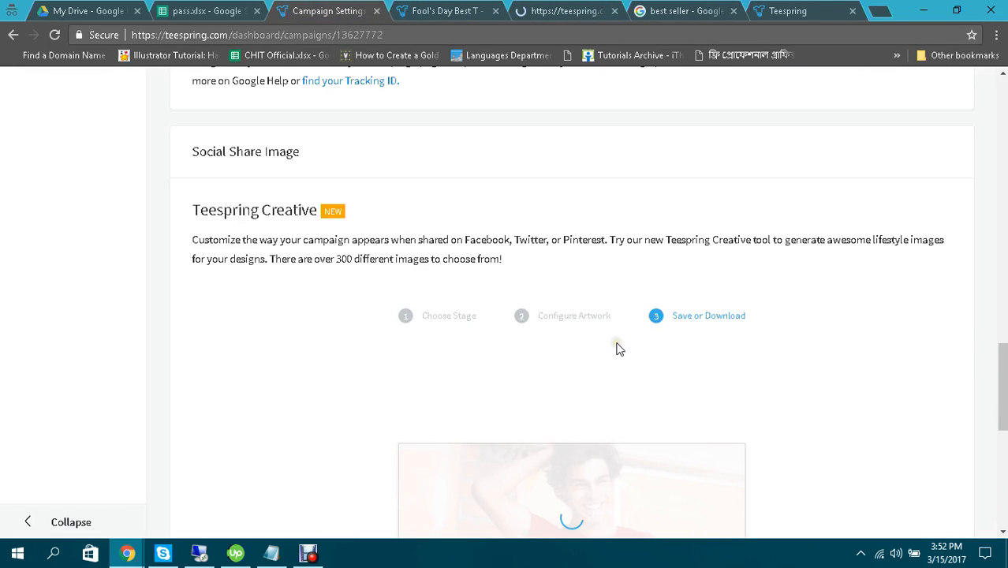
scroll(619, 349, down, 3)
click(421, 33)
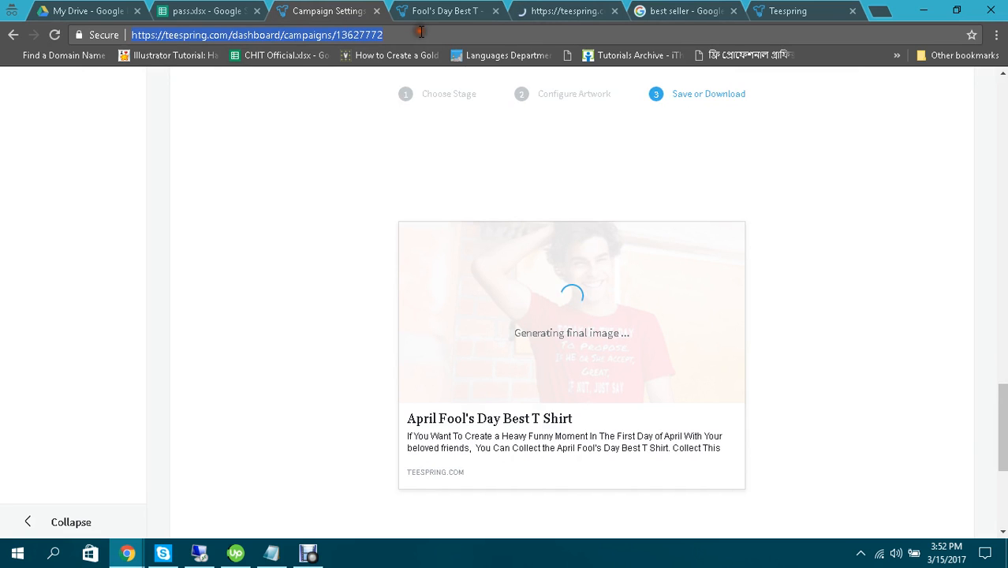
key(Return)
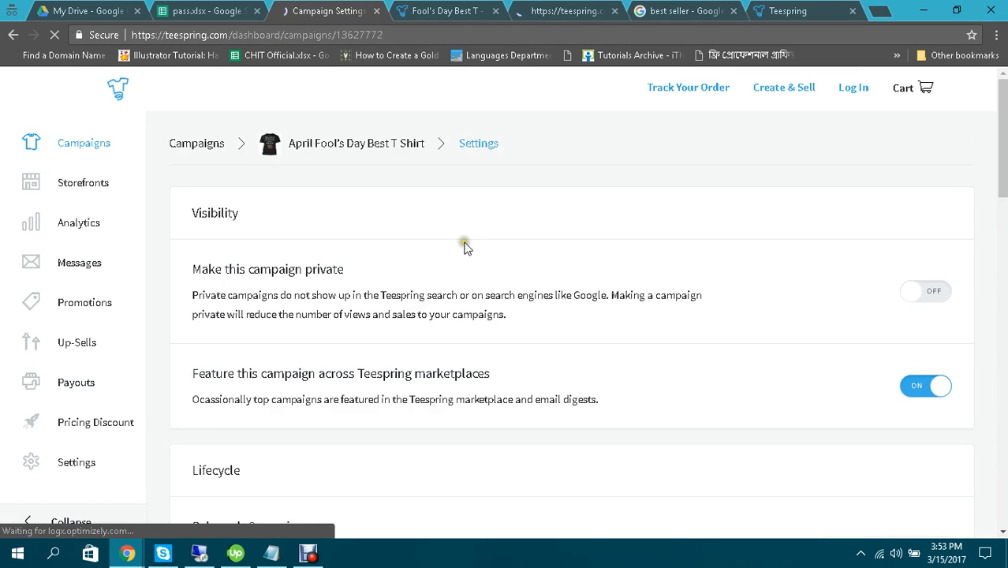
Step: Choose the stage photo of the man in sunglasses and a white T-shirt against a green wall for the social share image
scroll(491, 266, down, 5)
scroll(493, 269, down, 1)
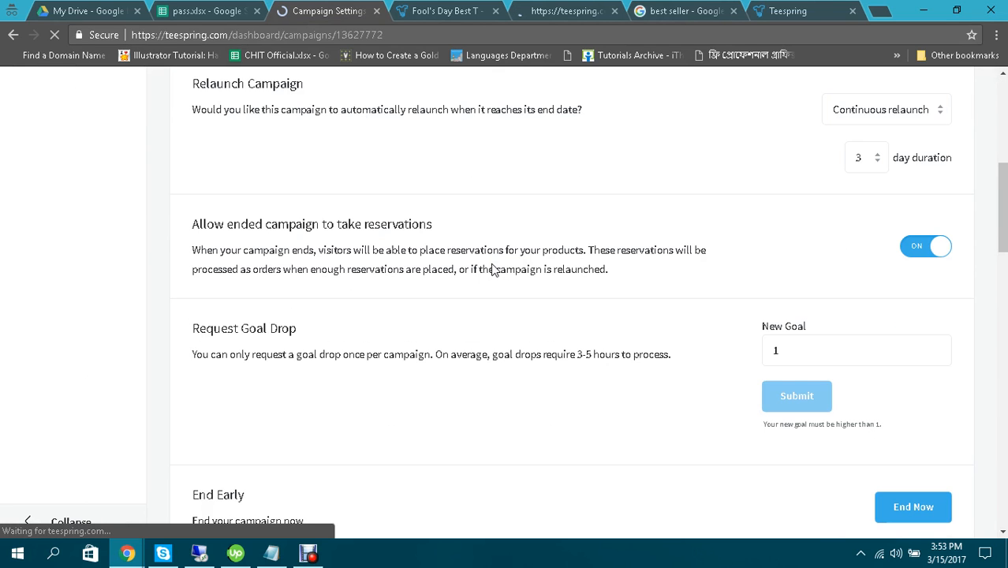
scroll(493, 269, down, 10)
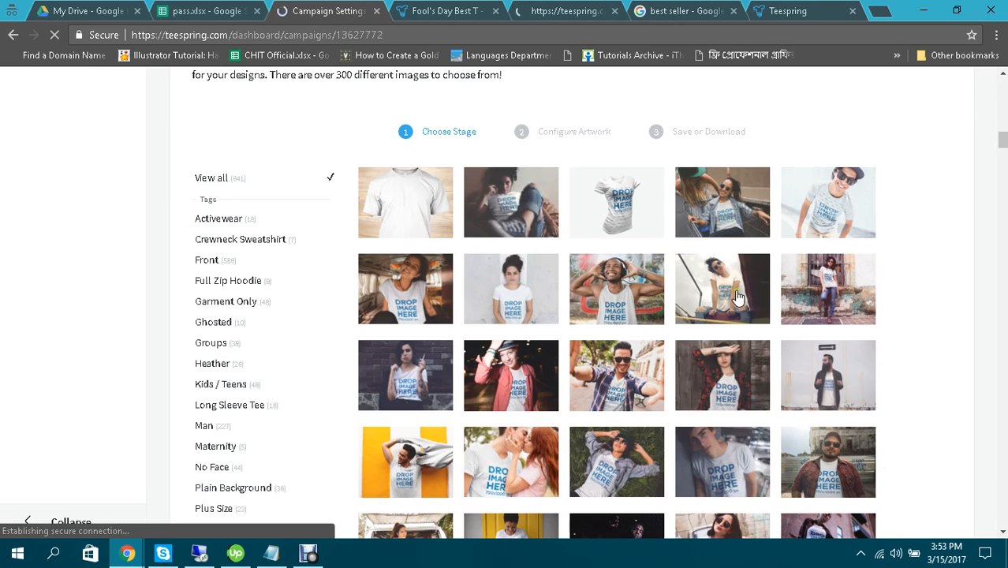
scroll(740, 305, down, 3)
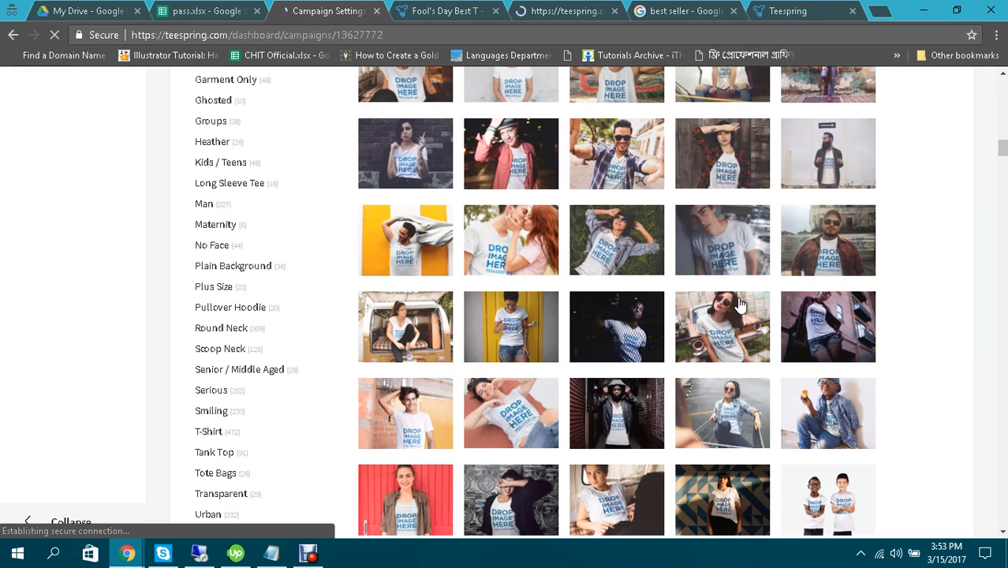
scroll(740, 305, down, 6)
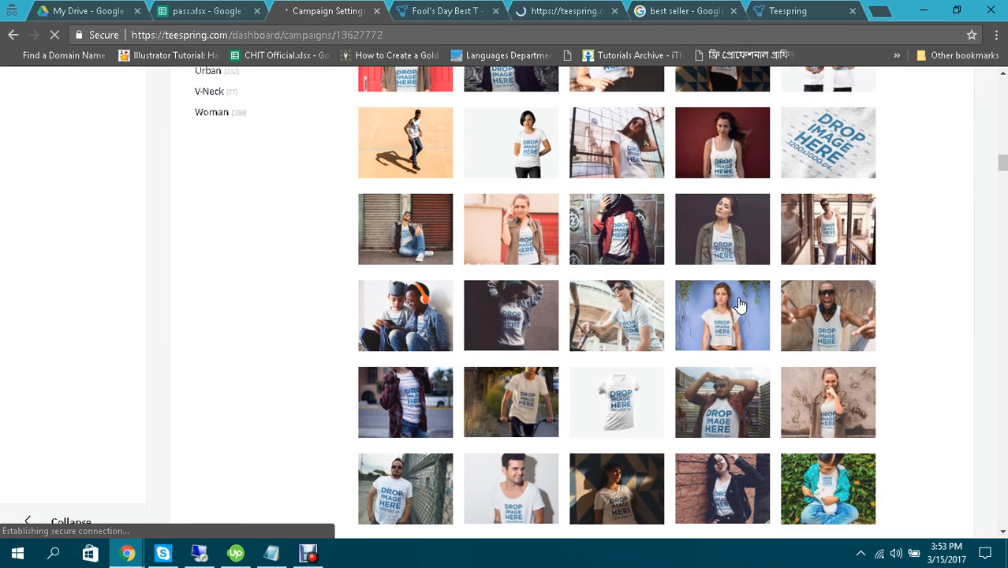
scroll(739, 304, down, 3)
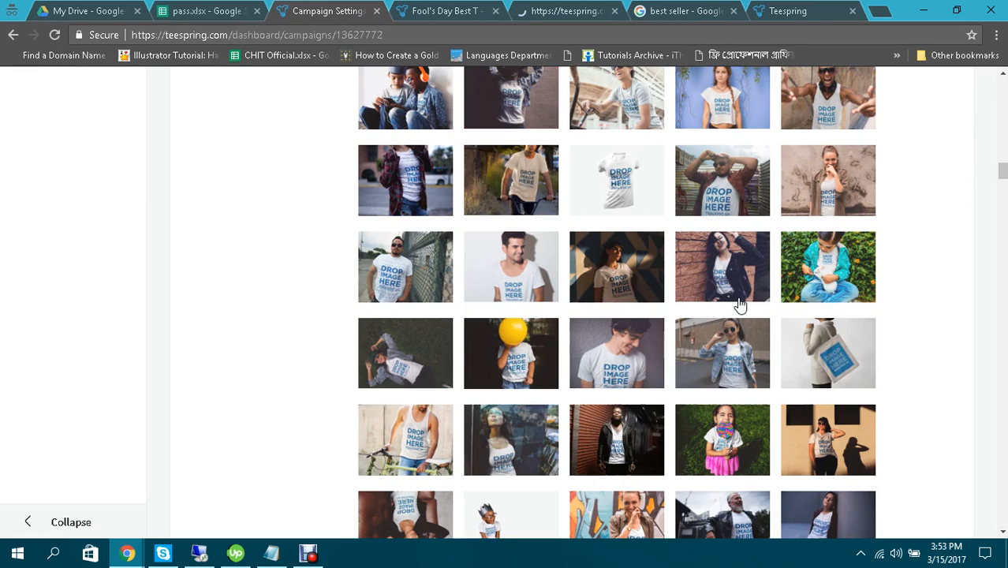
scroll(740, 305, down, 1)
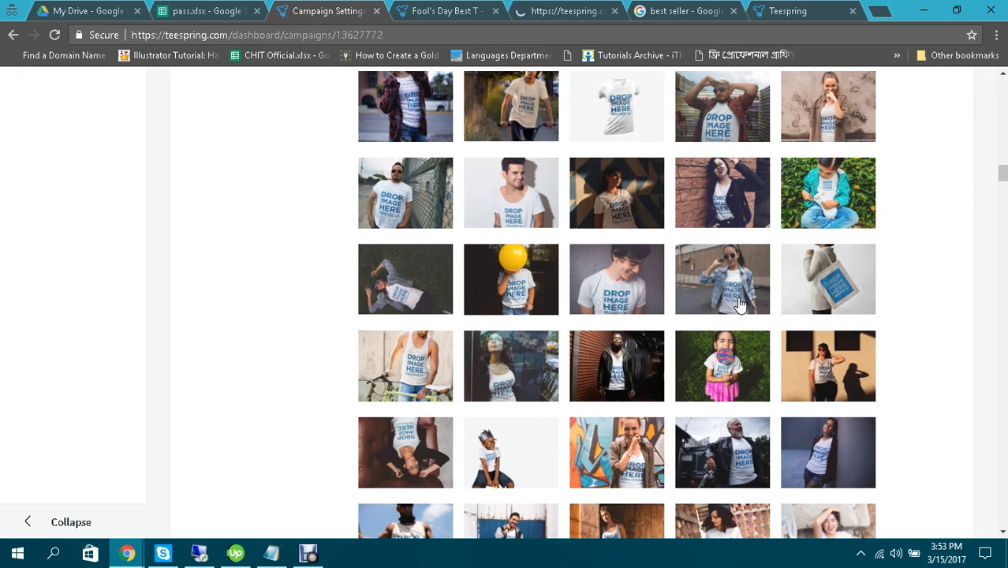
scroll(740, 305, down, 2)
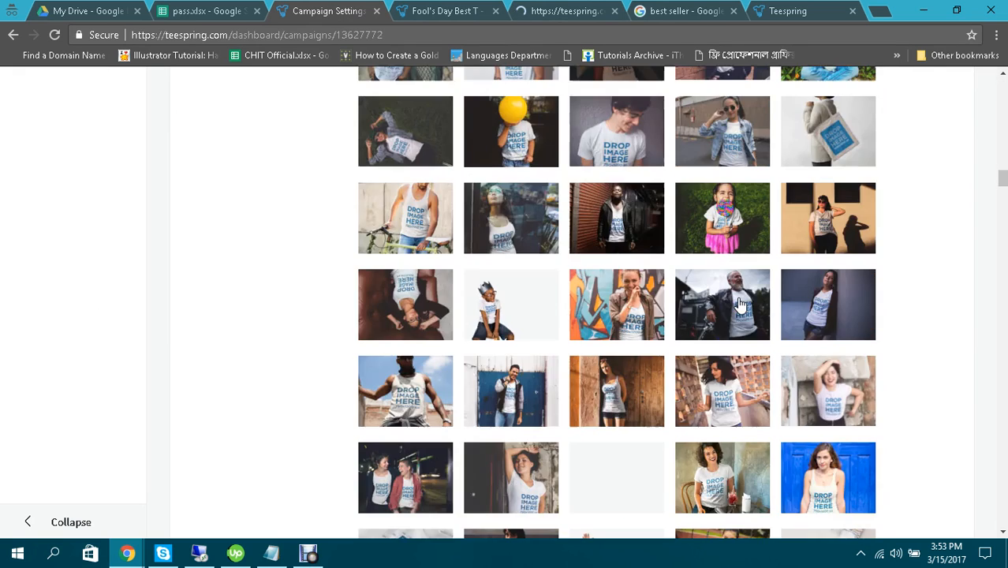
scroll(740, 304, down, 3)
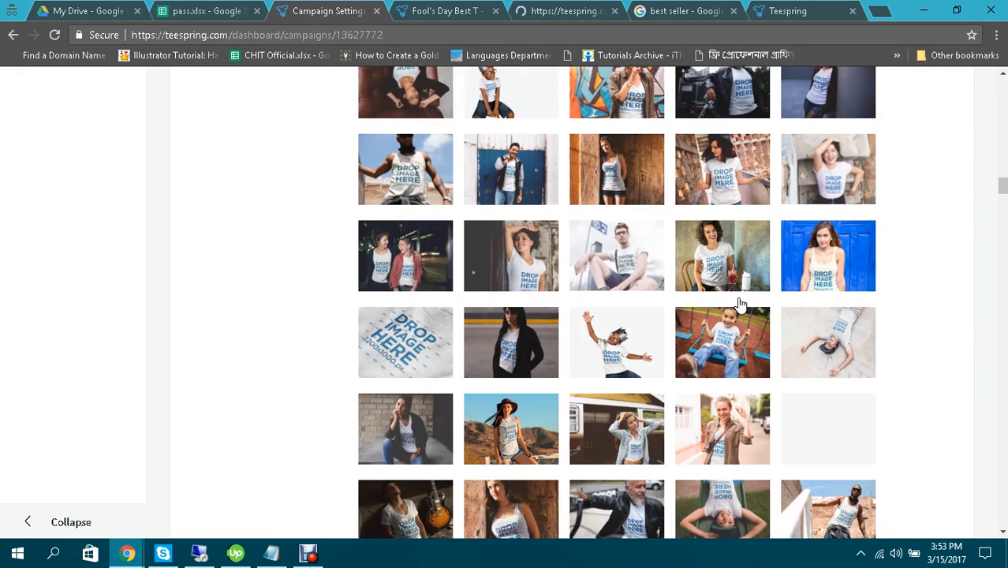
scroll(740, 305, down, 1)
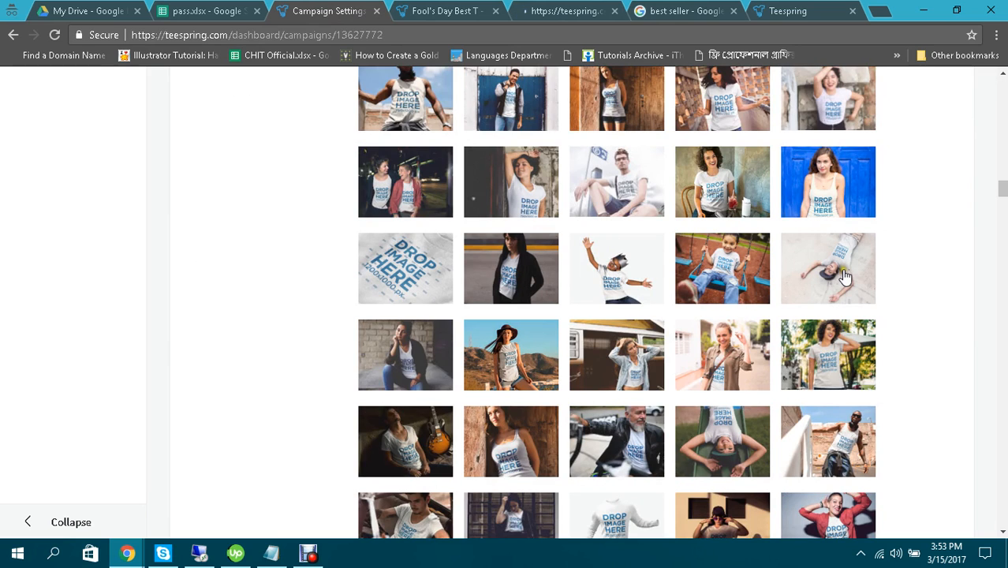
scroll(828, 280, down, 1)
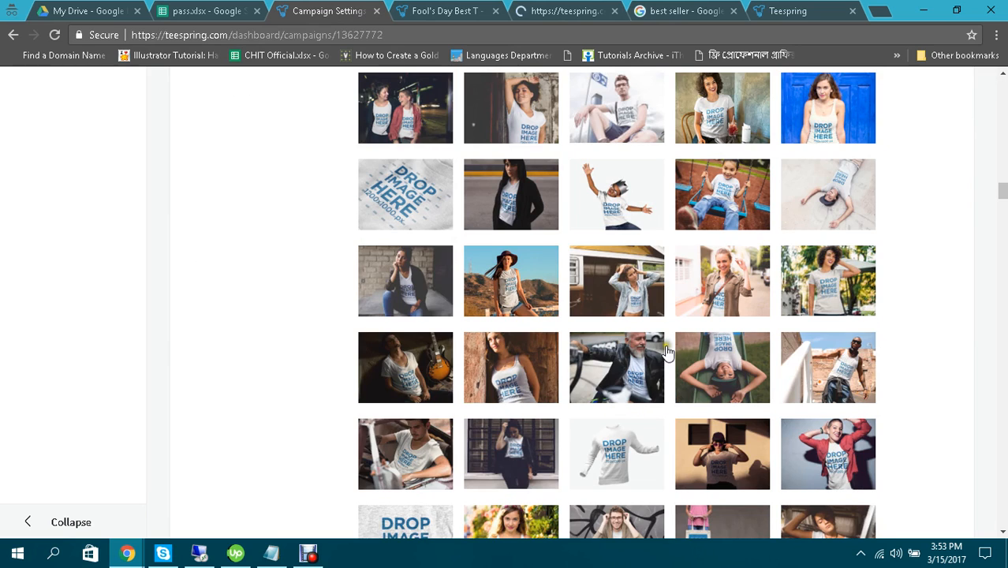
scroll(688, 353, down, 1)
scroll(688, 353, down, 1)
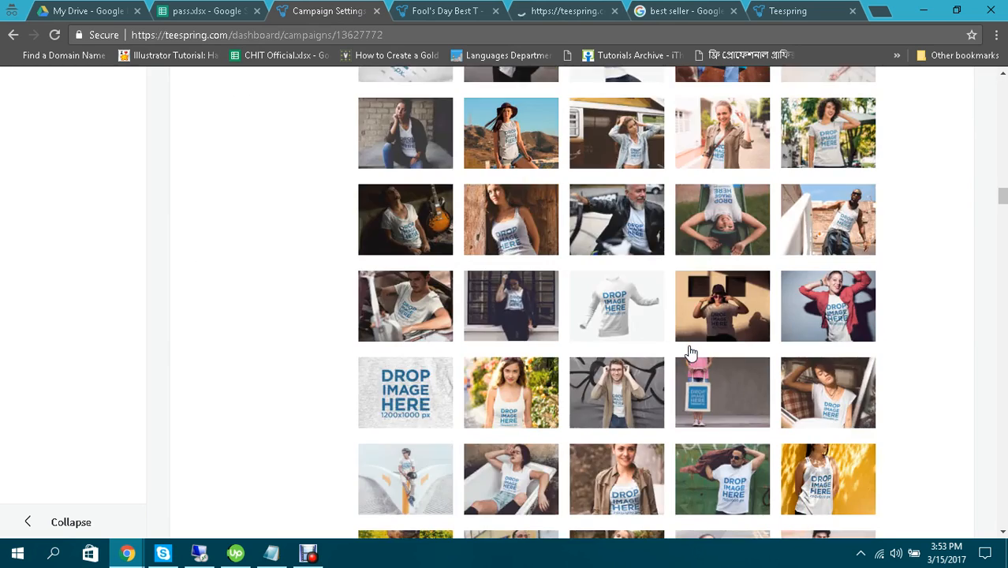
scroll(674, 338, down, 1)
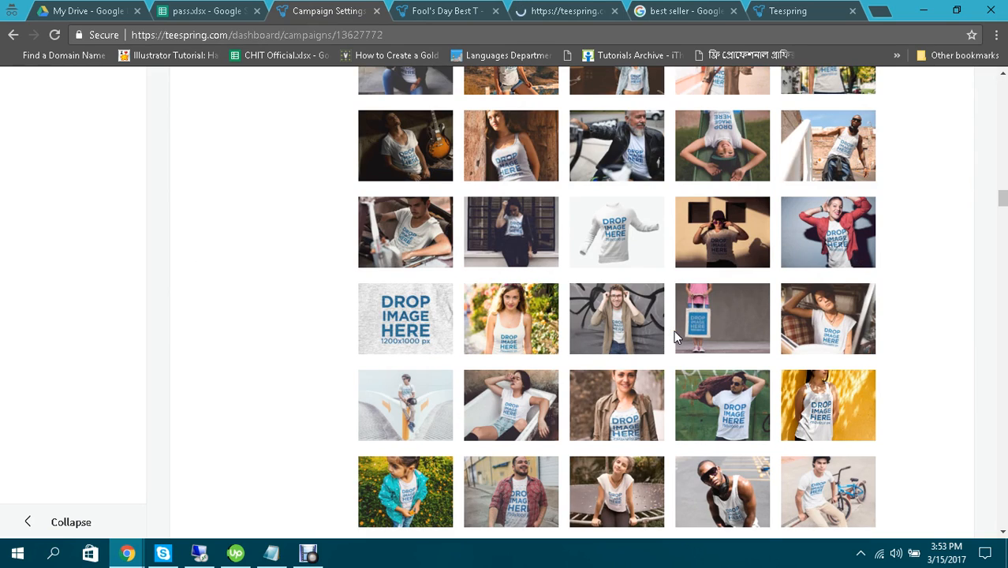
scroll(674, 333, down, 1)
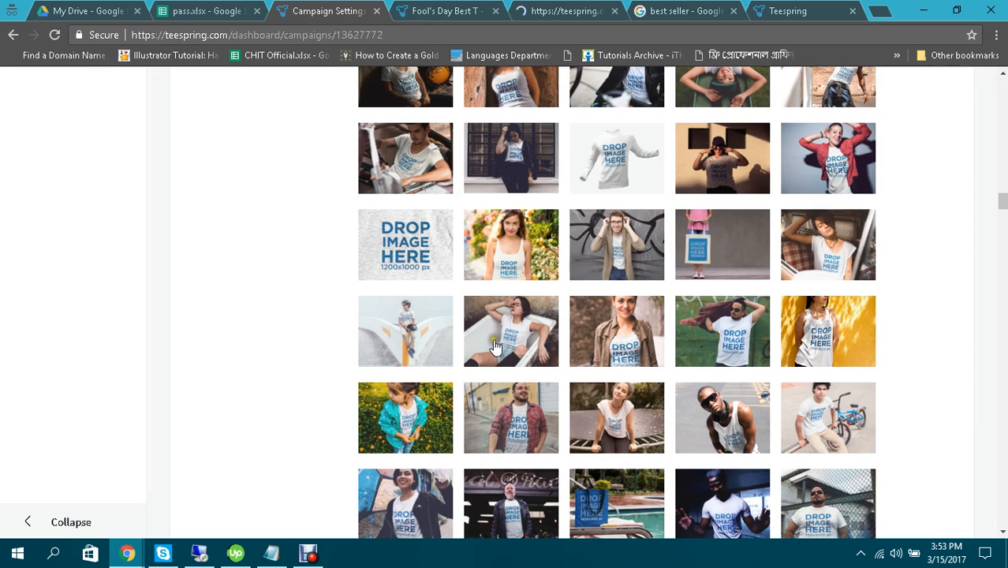
scroll(668, 356, down, 1)
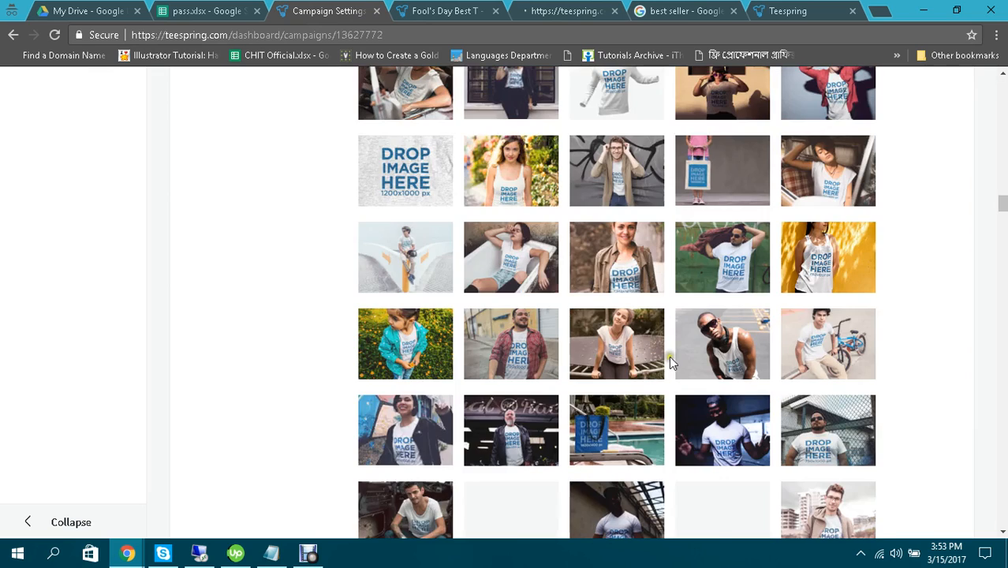
click(741, 251)
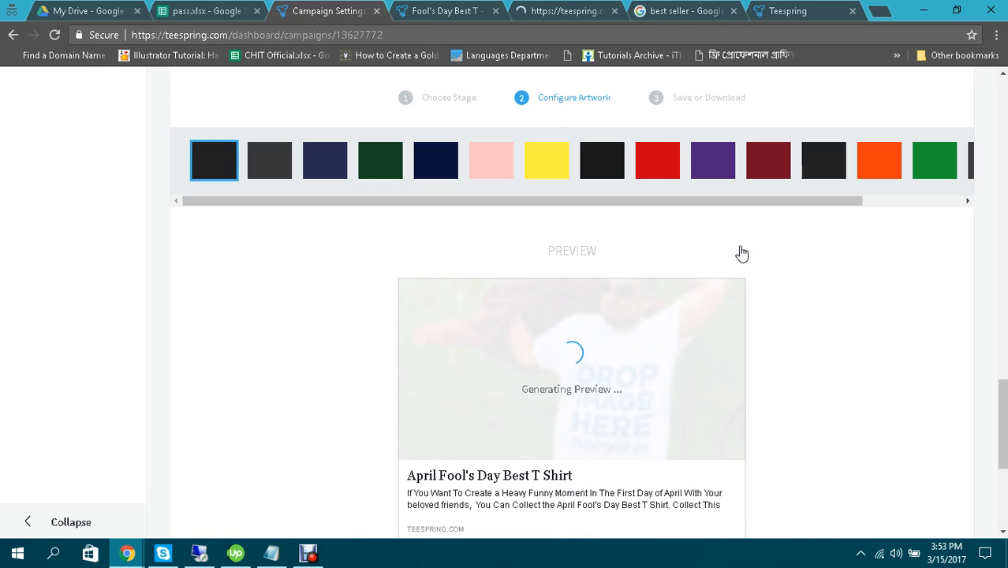
Step: Check the loading of the new design's editor page and return to the social share image preview
click(526, 7)
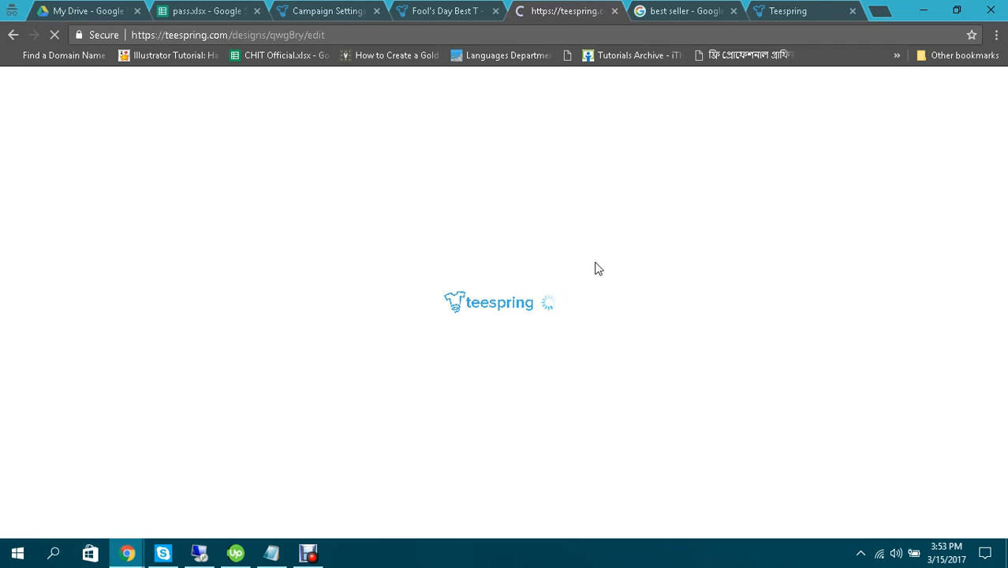
click(319, 10)
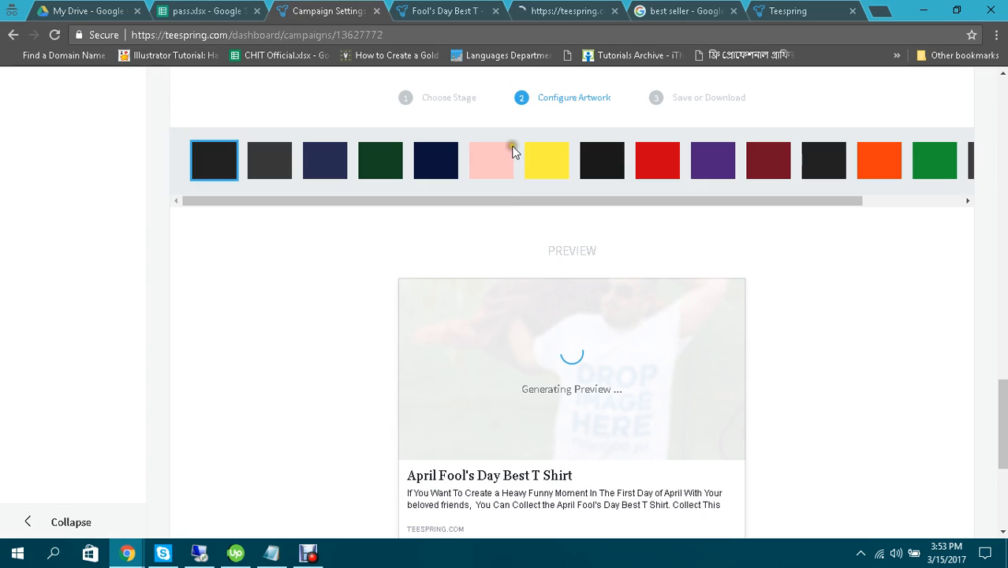
Step: Check the loading of the new design's editor page, connect to the Data Hack Wi-Fi network, and return to the campaign settings
click(596, 7)
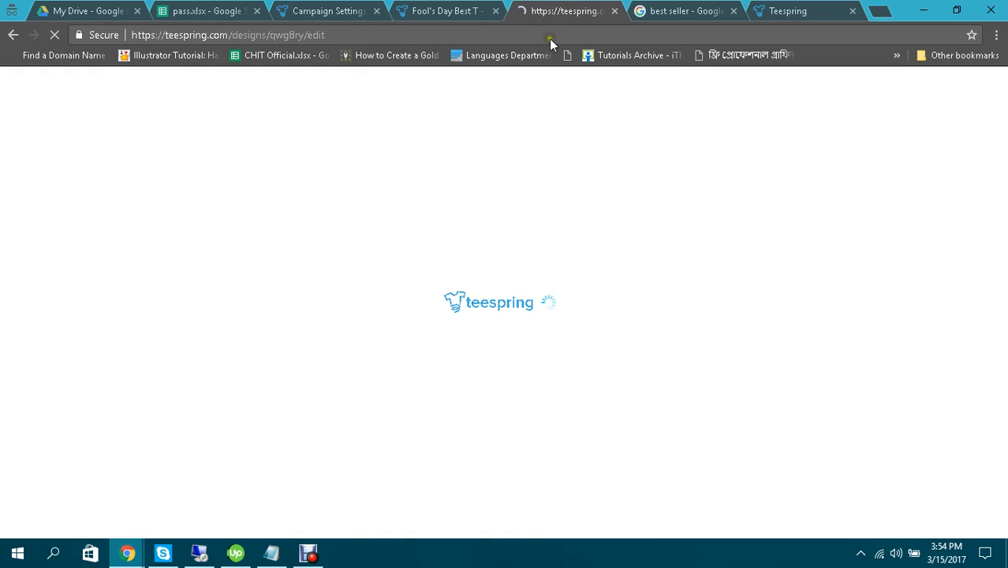
click(878, 554)
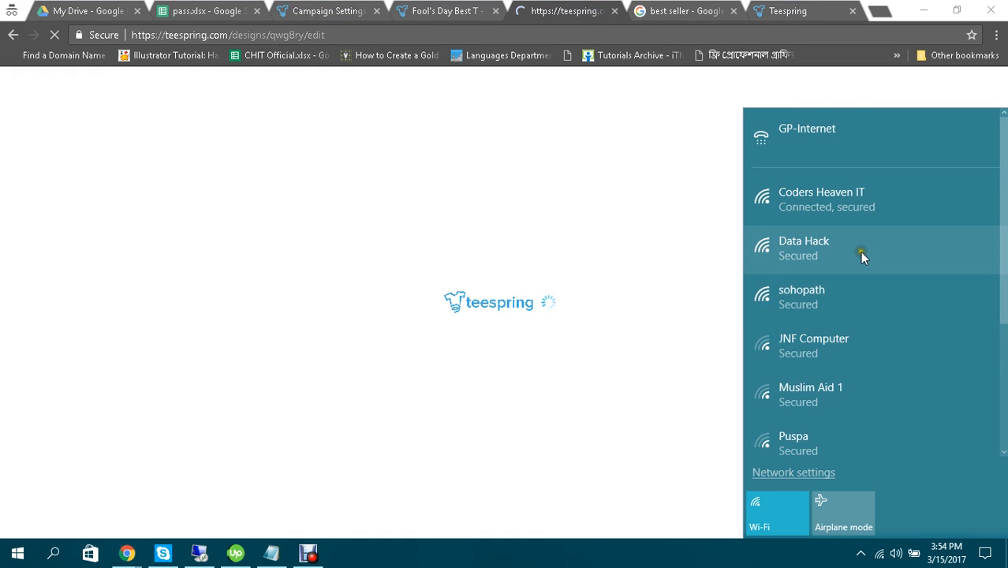
click(860, 252)
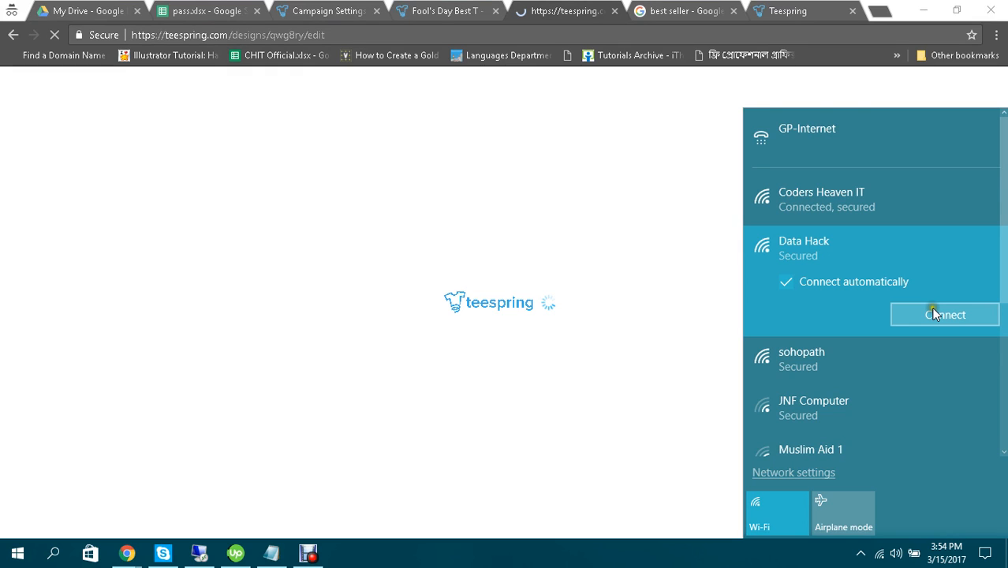
click(552, 34)
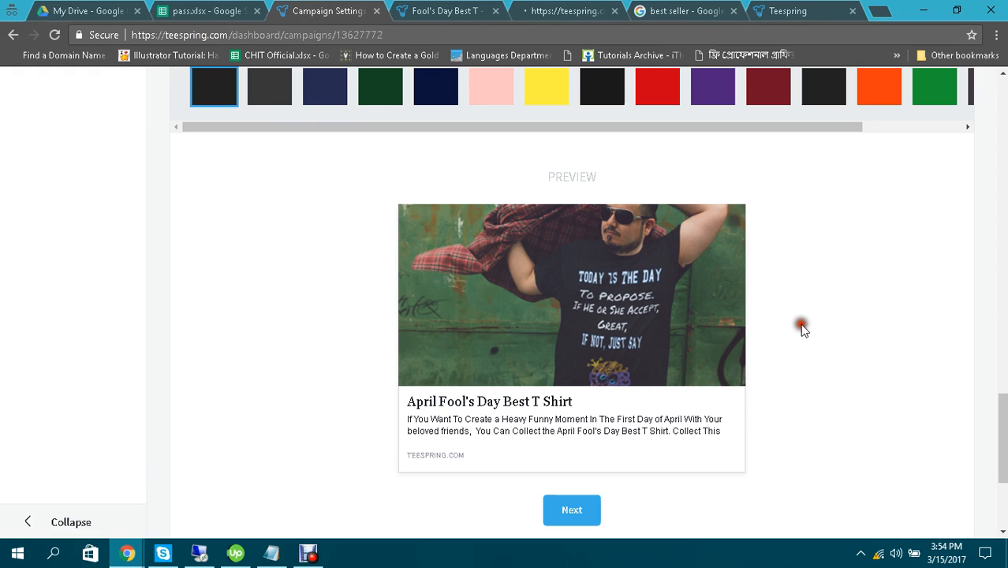
Step: Set the shirt colour in the social share image to bright red and generate the final image
scroll(788, 315, up, 1)
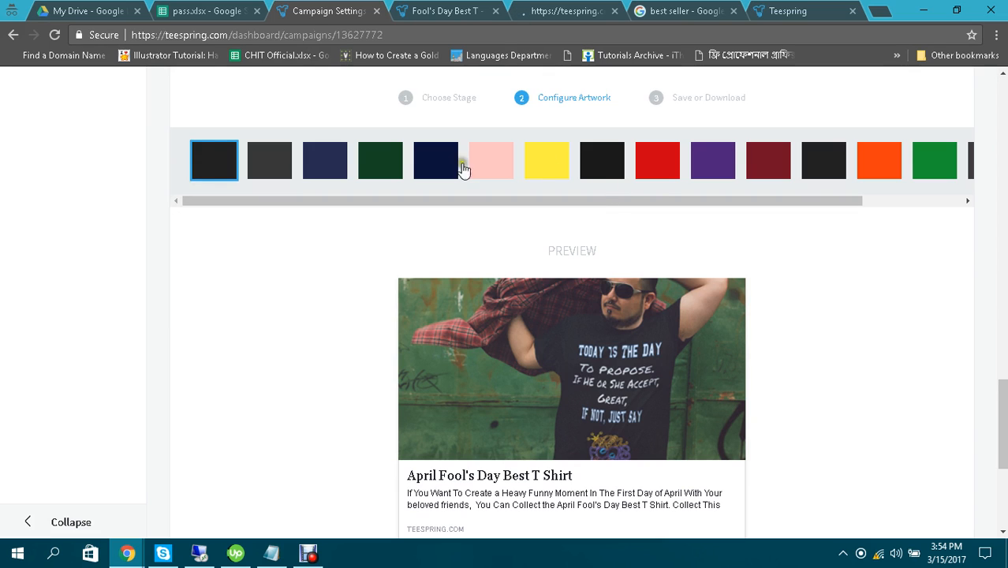
click(659, 160)
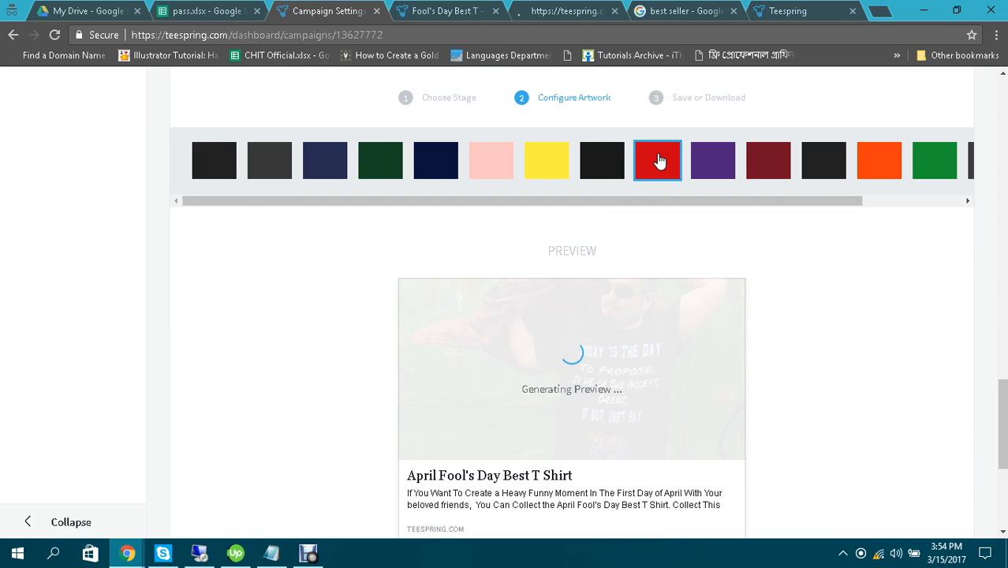
scroll(793, 296, down, 1)
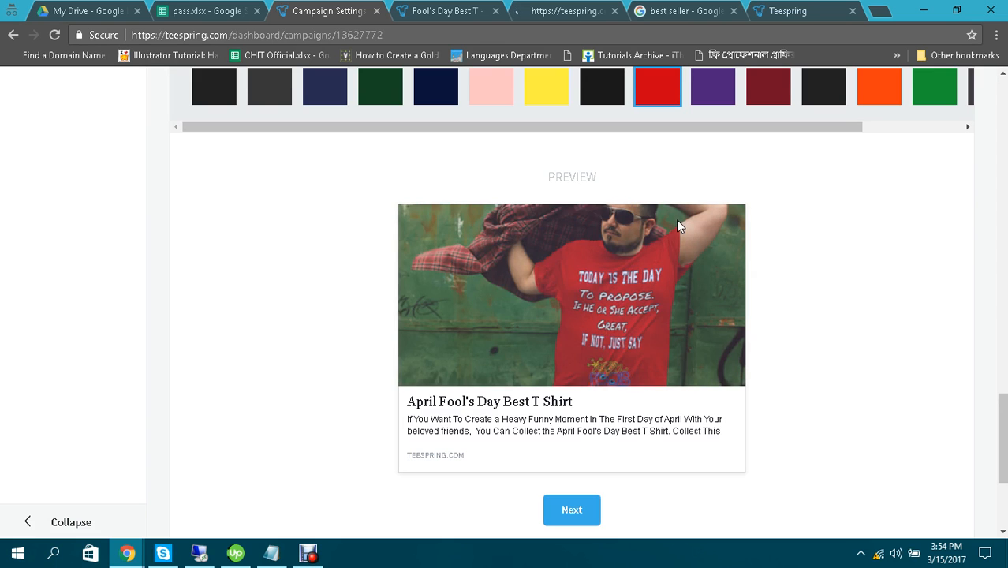
scroll(685, 257, down, 2)
click(575, 364)
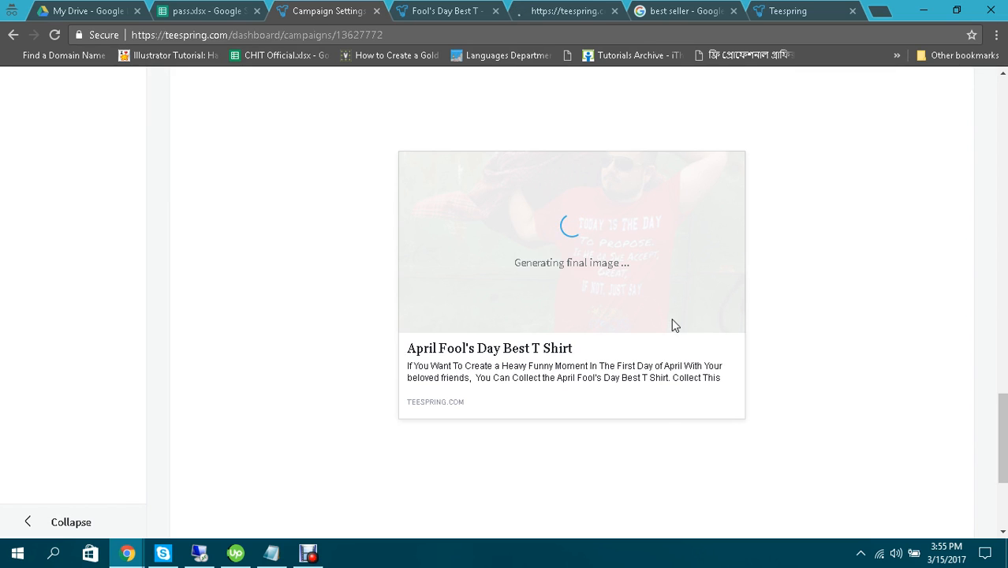
Step: Reload the new design's editor page and return to the social share image in the campaign settings
click(566, 6)
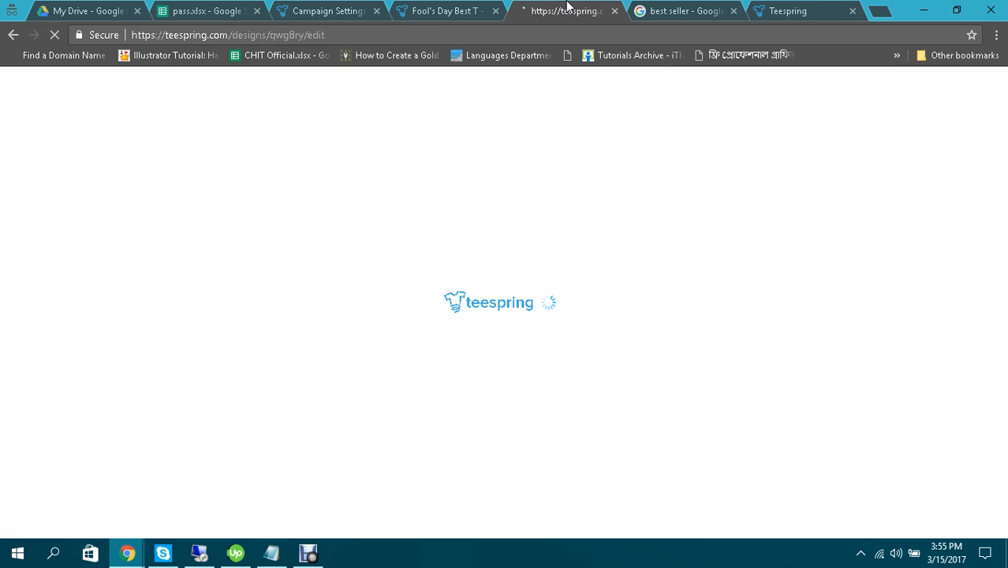
click(443, 33)
key(Return)
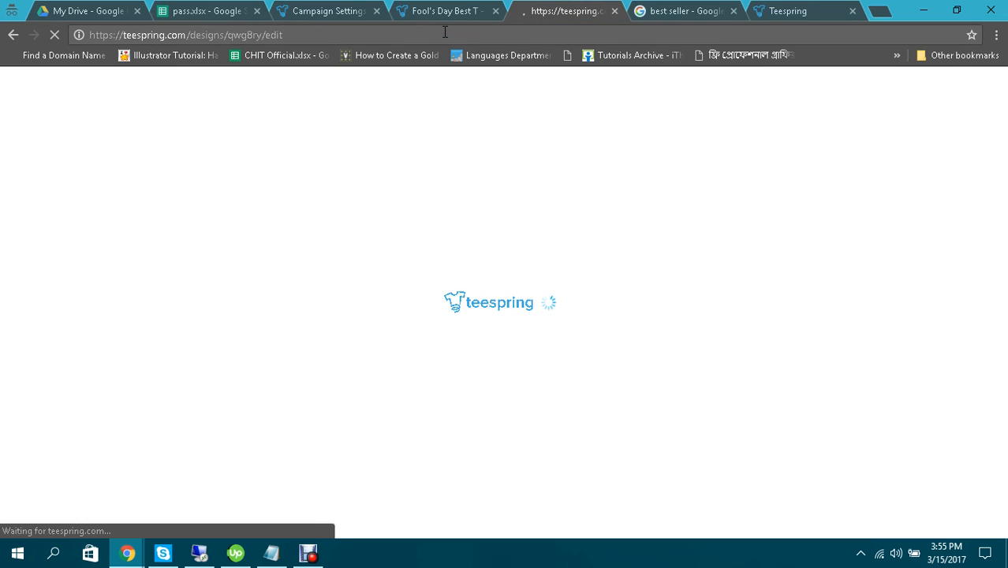
click(306, 10)
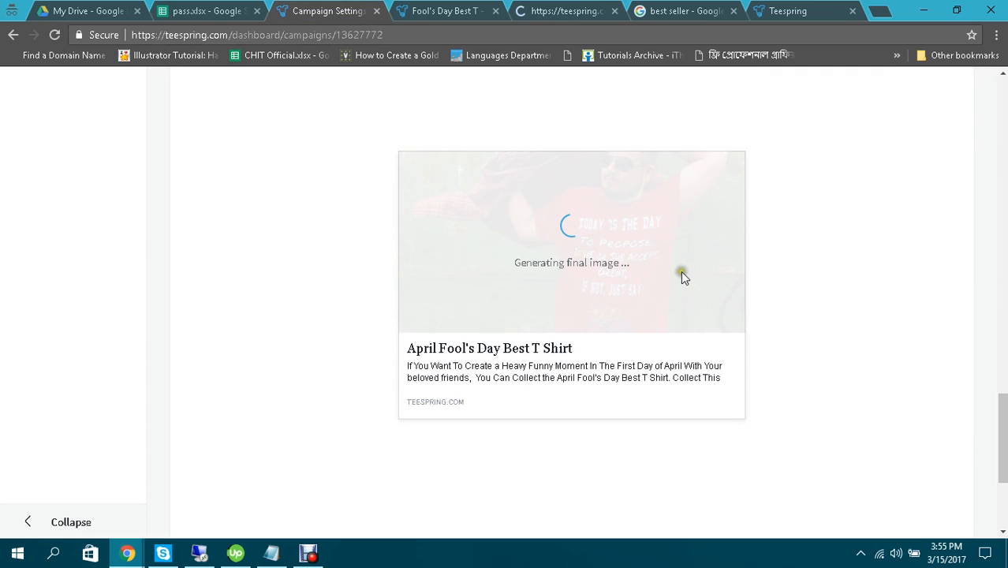
Step: Download the final social share image with the red shirt
scroll(821, 227, up, 1)
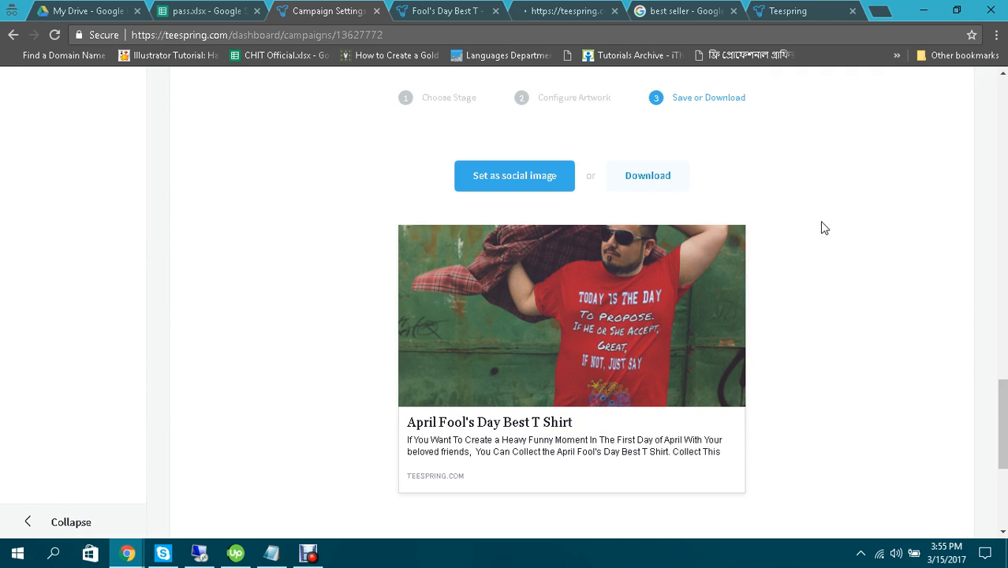
click(642, 176)
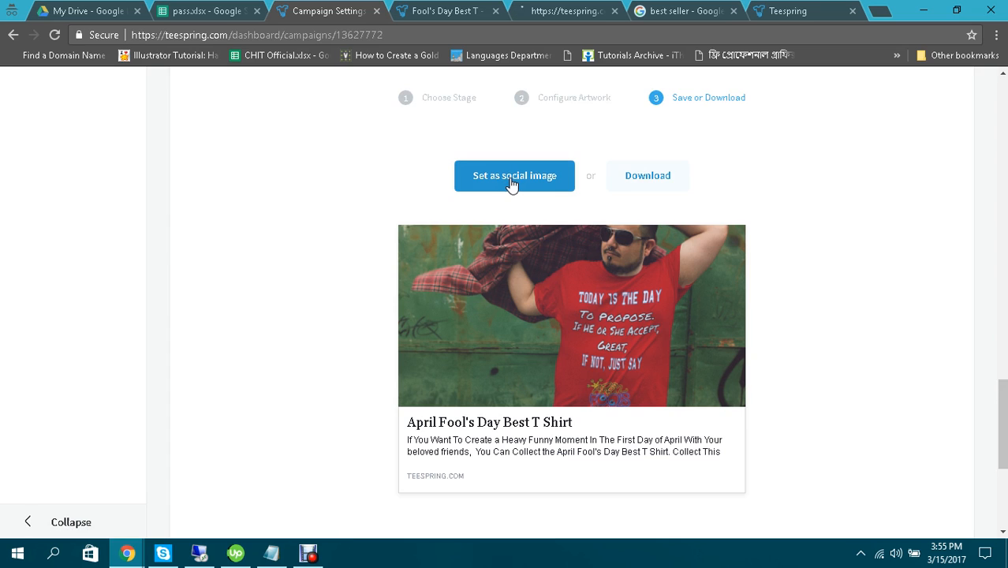
click(661, 183)
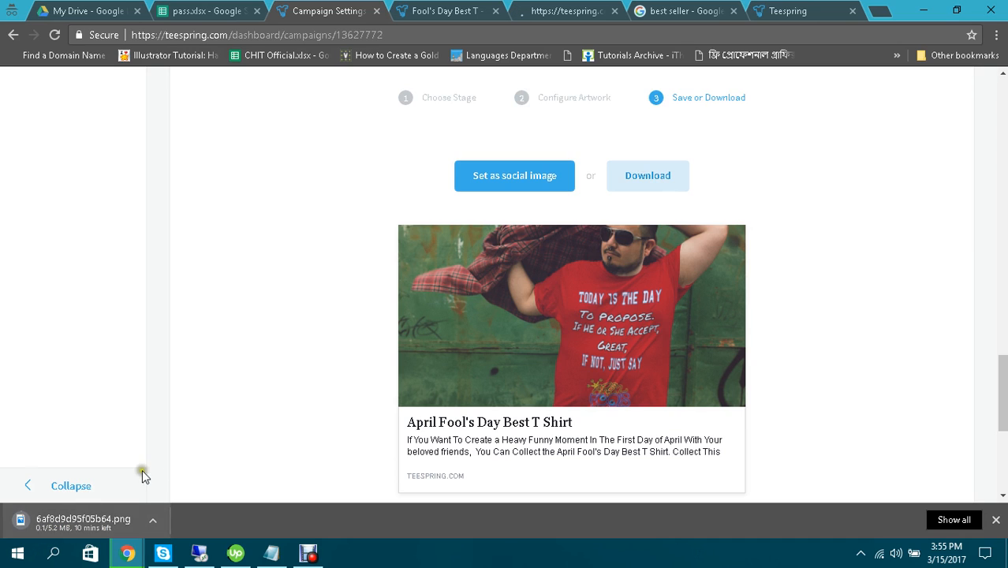
Step: Check the loading of the design editor page and look at the Fool's Day Best T Shirt sales page meanwhile
click(563, 6)
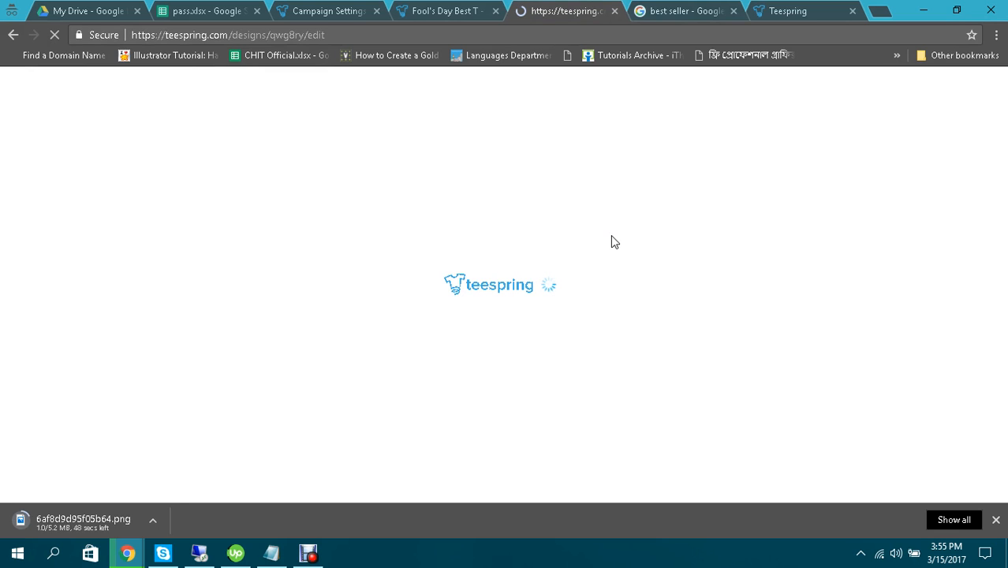
click(510, 220)
click(458, 11)
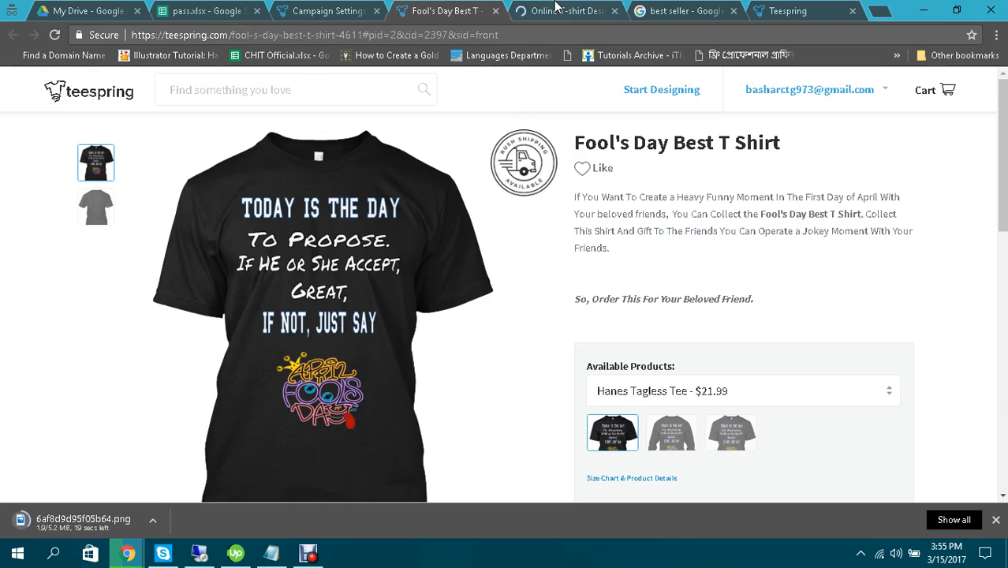
click(556, 10)
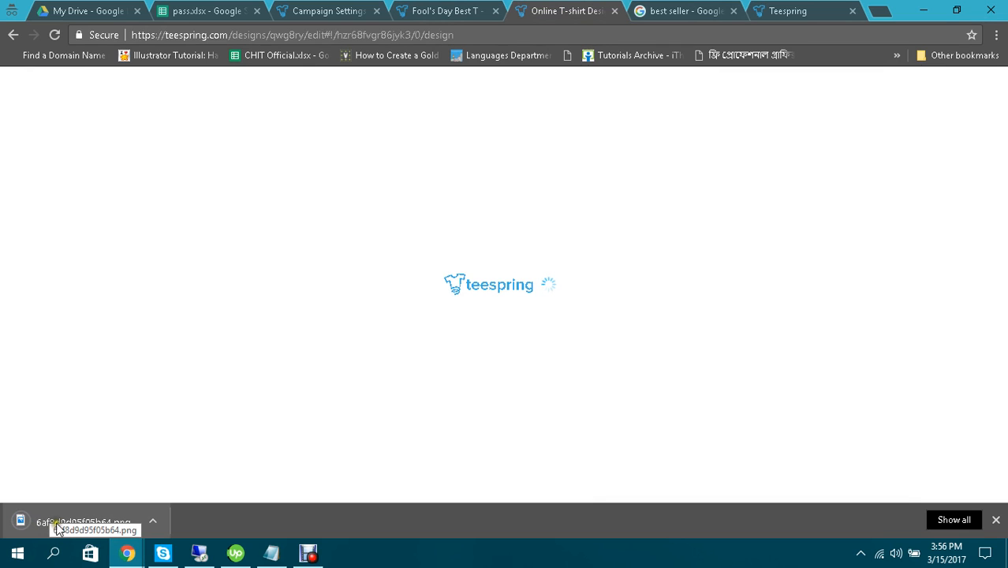
Step: Open the downloaded image 6af8d9d95f05b64.png in Photos, examine the shirt mockup at different zoom levels, and close it
click(74, 516)
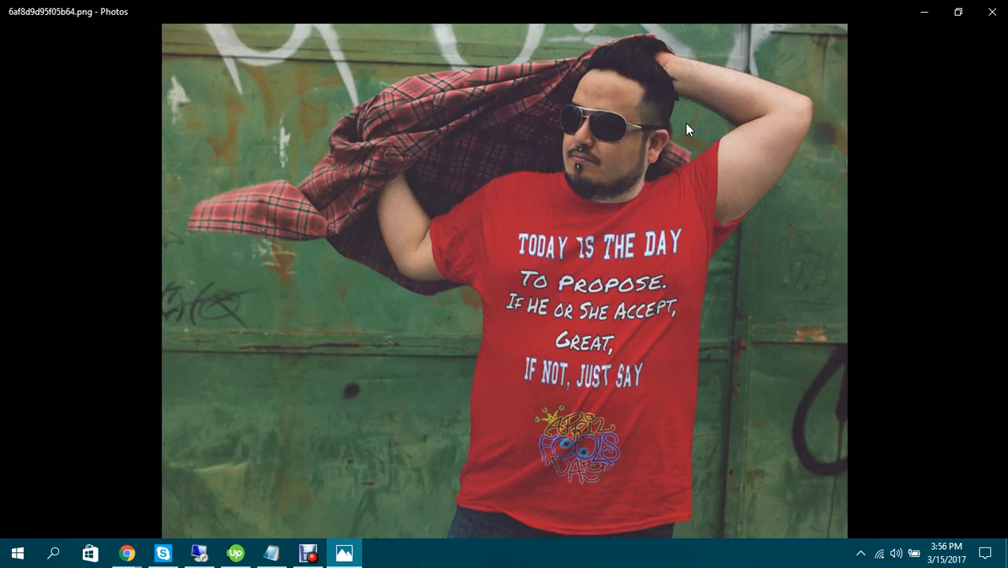
mouse_move(800, 238)
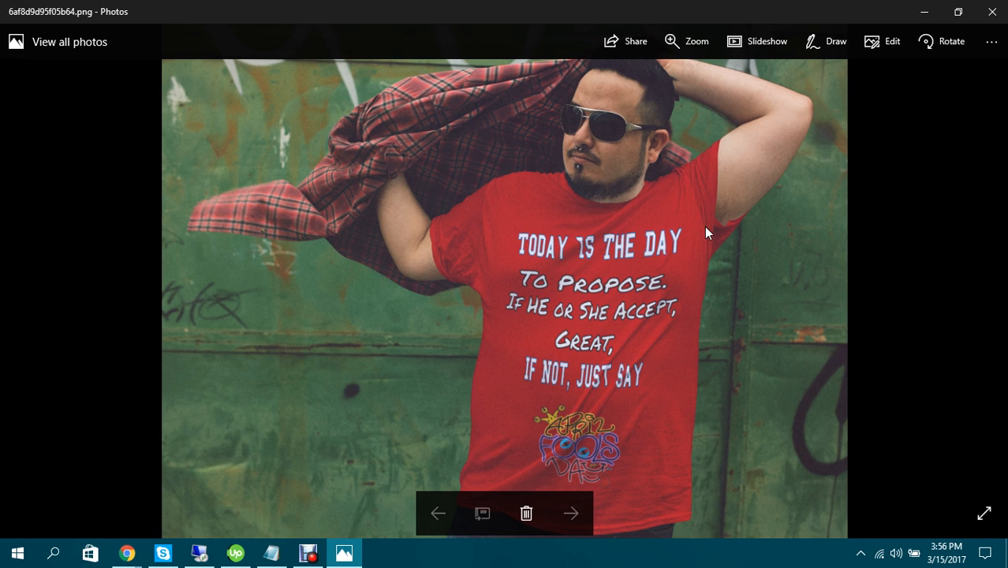
double_click(701, 255)
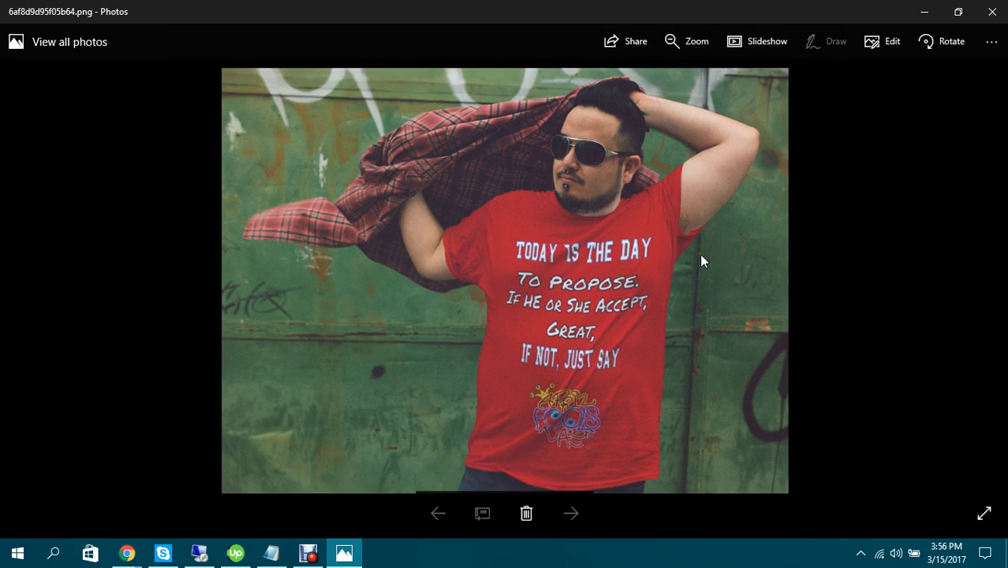
scroll(701, 255, down, 2)
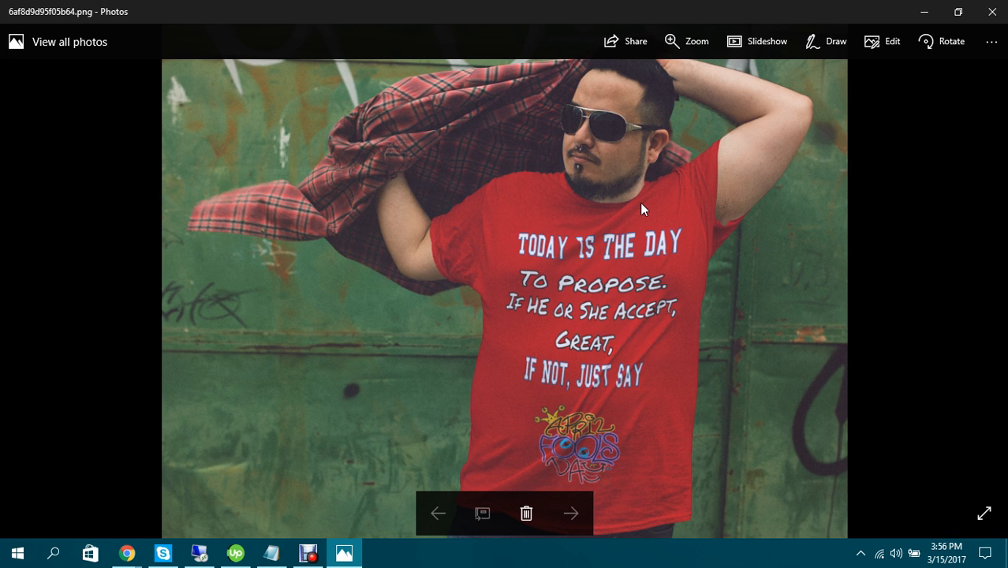
click(992, 12)
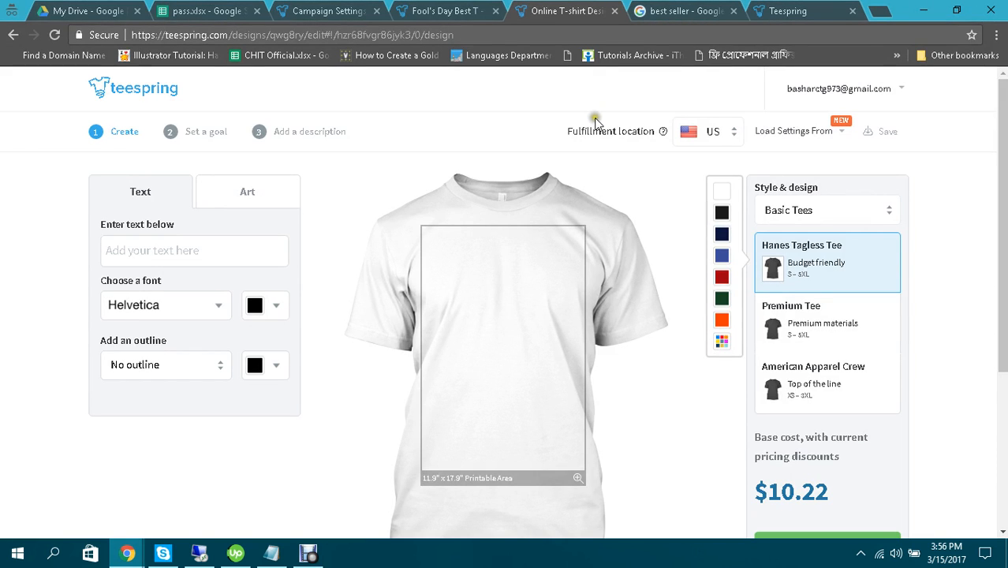
Step: Load the settings of the April Fool's Day Best T Shirt campaign into the blank new design
key(ctrl+shift+Tab)
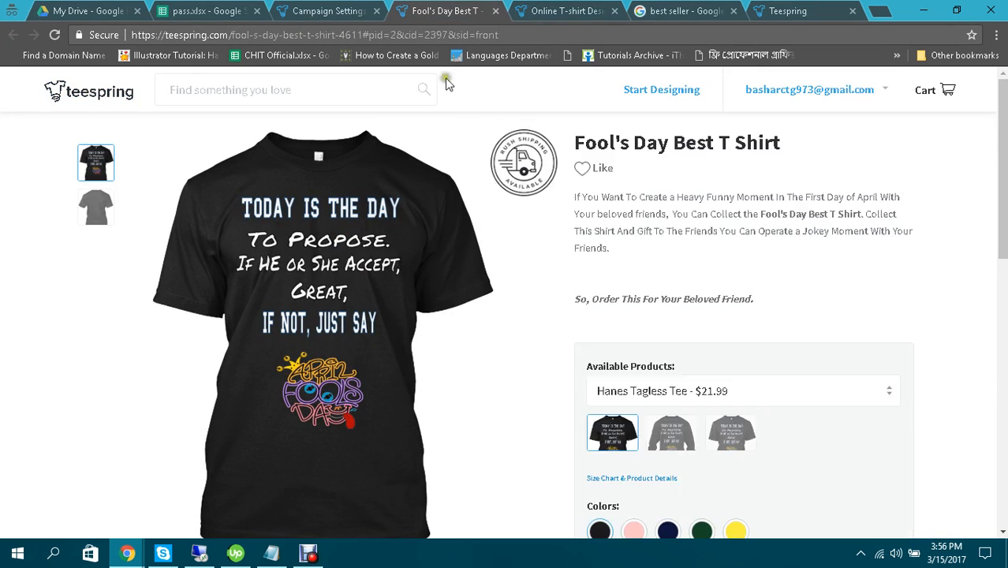
click(545, 9)
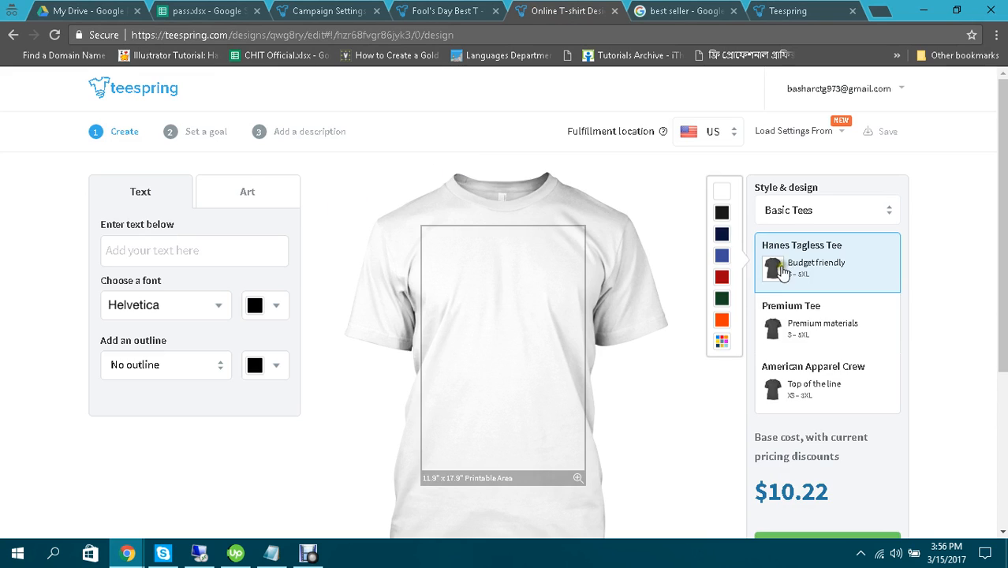
scroll(835, 282, down, 3)
scroll(974, 299, up, 3)
click(807, 136)
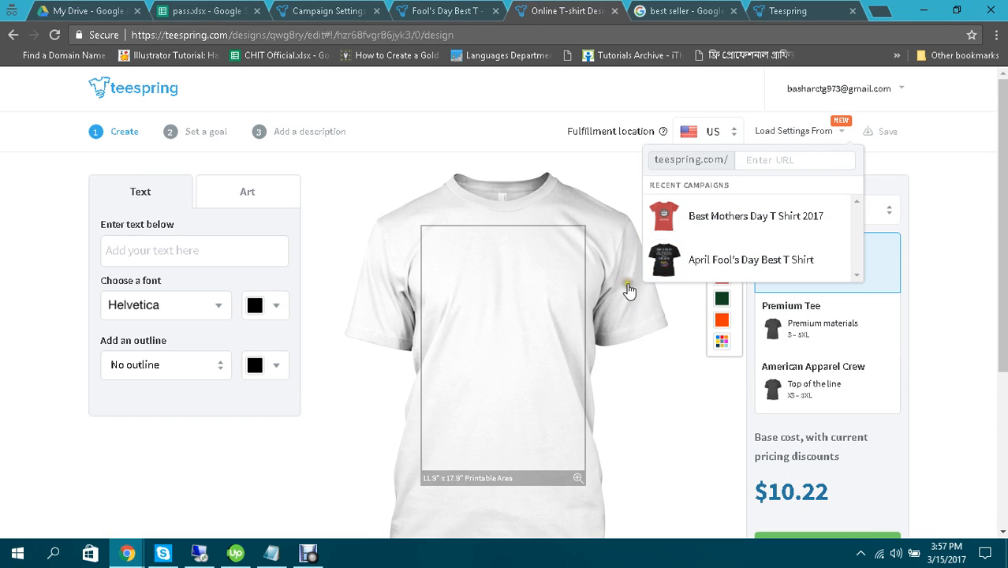
click(776, 267)
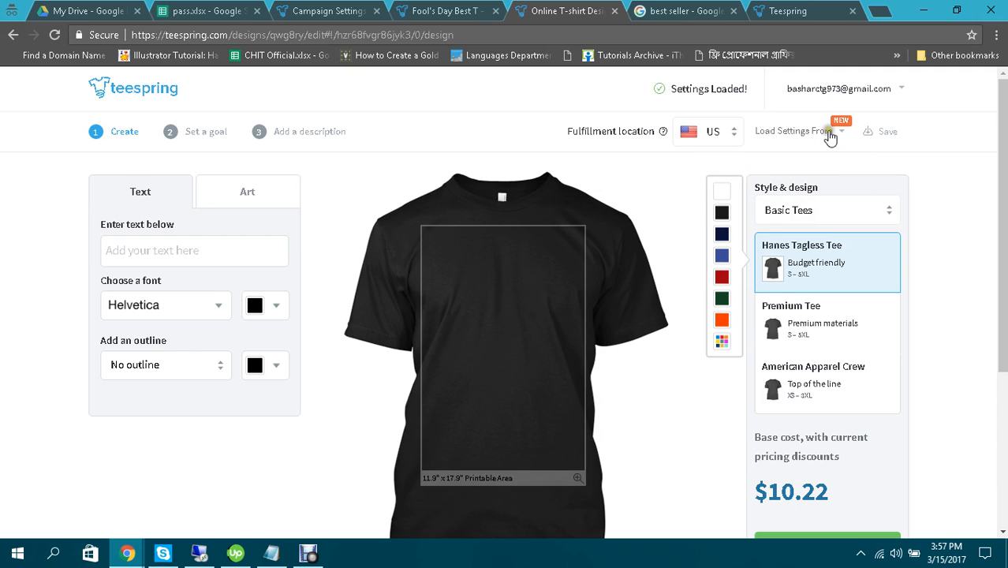
Step: Review the pricing and selling options, and load the April Fool's Day Best T Shirt settings again
scroll(808, 383, down, 2)
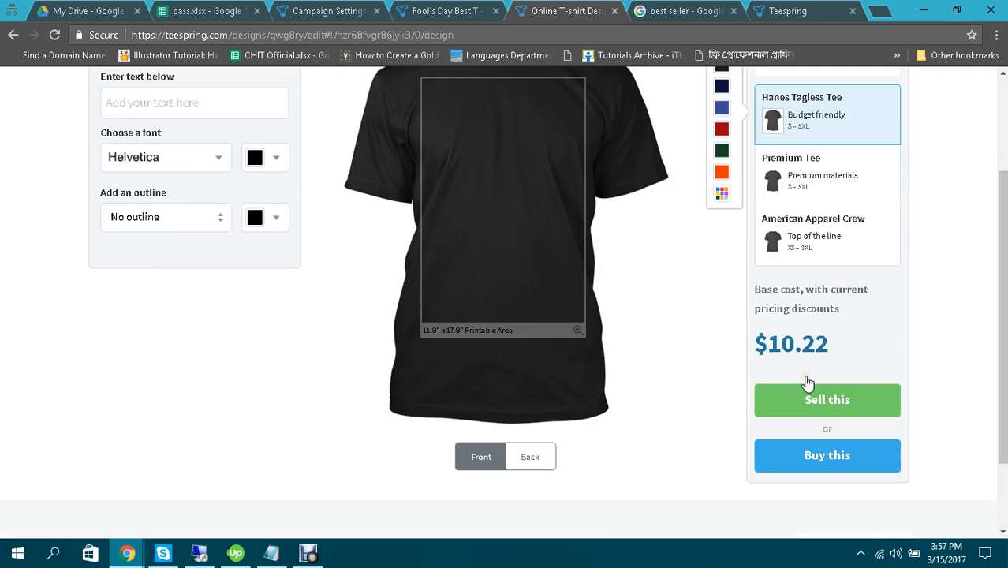
scroll(808, 383, up, 2)
click(817, 132)
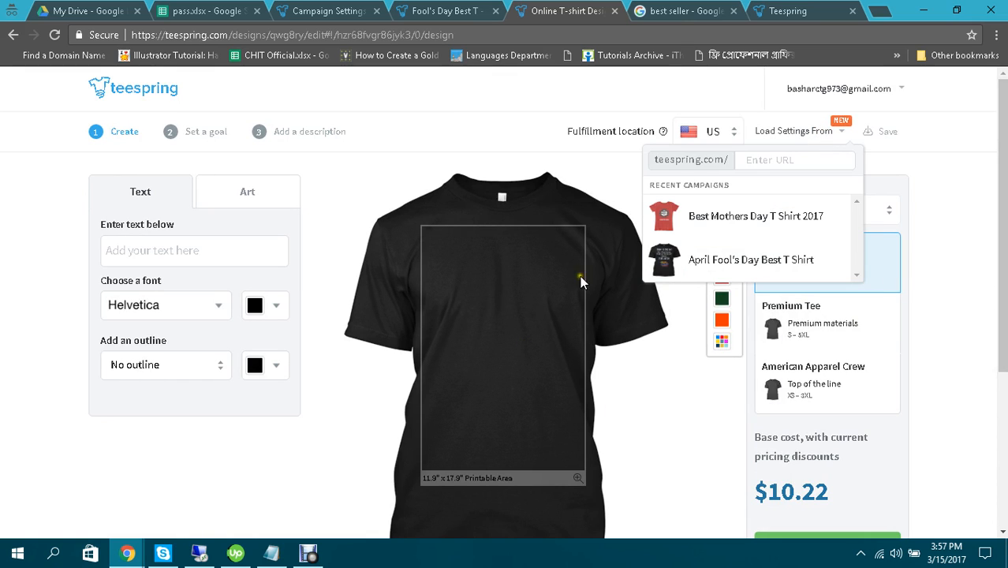
click(702, 260)
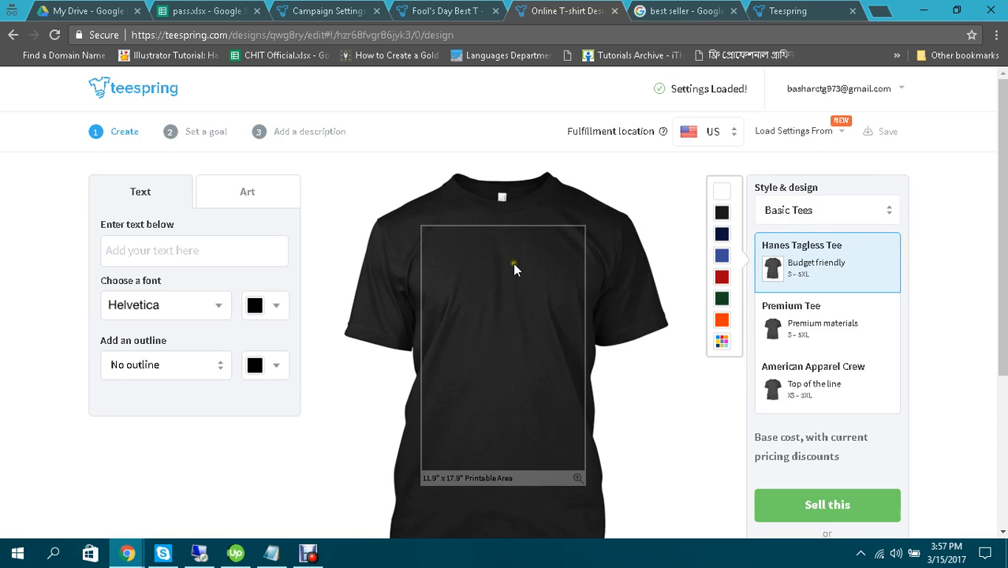
click(813, 132)
click(813, 132)
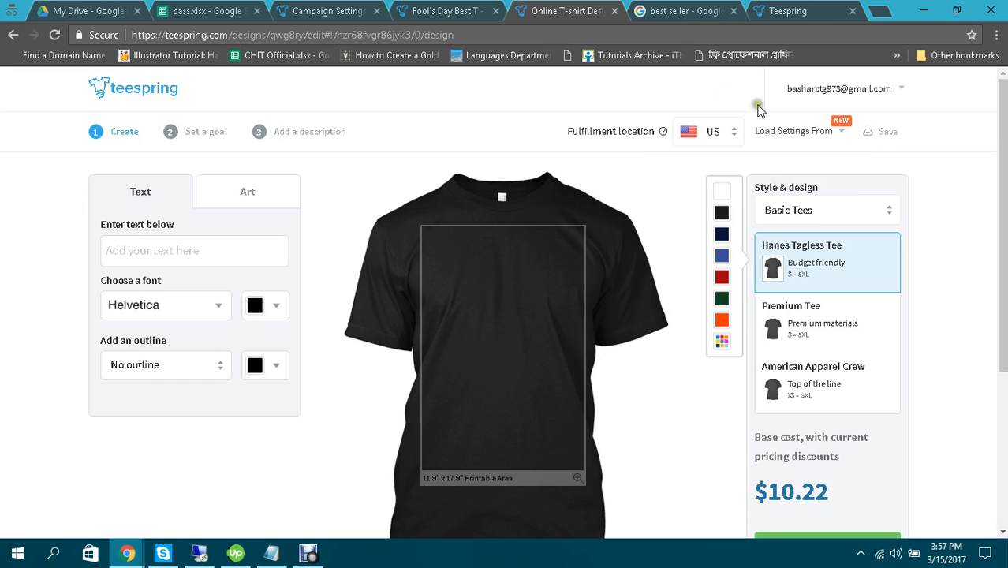
Step: Load the settings of the Best Mothers Day T Shirt 2017 campaign, review the design page, and go to the Teespring homepage
click(806, 135)
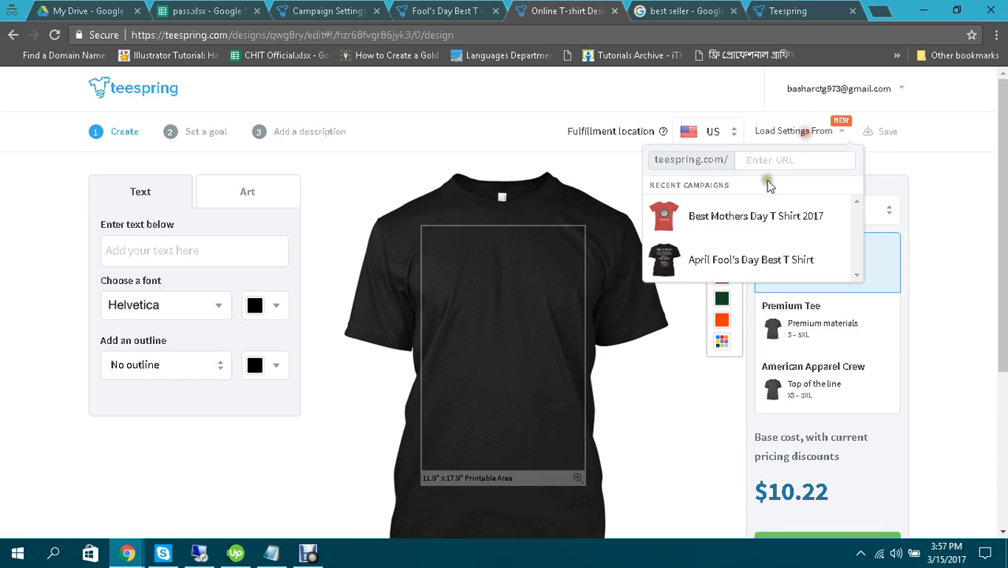
click(742, 218)
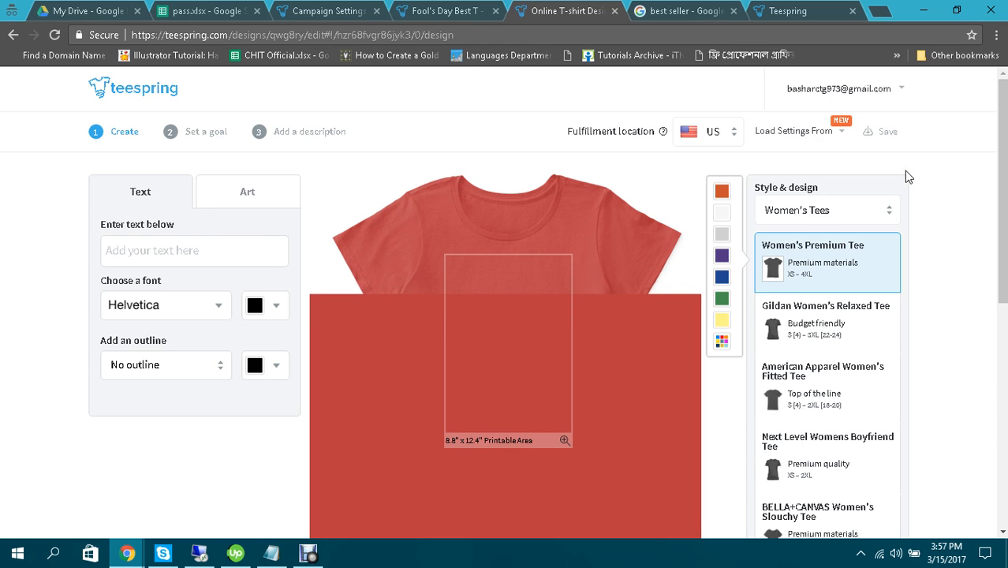
scroll(955, 244, down, 7)
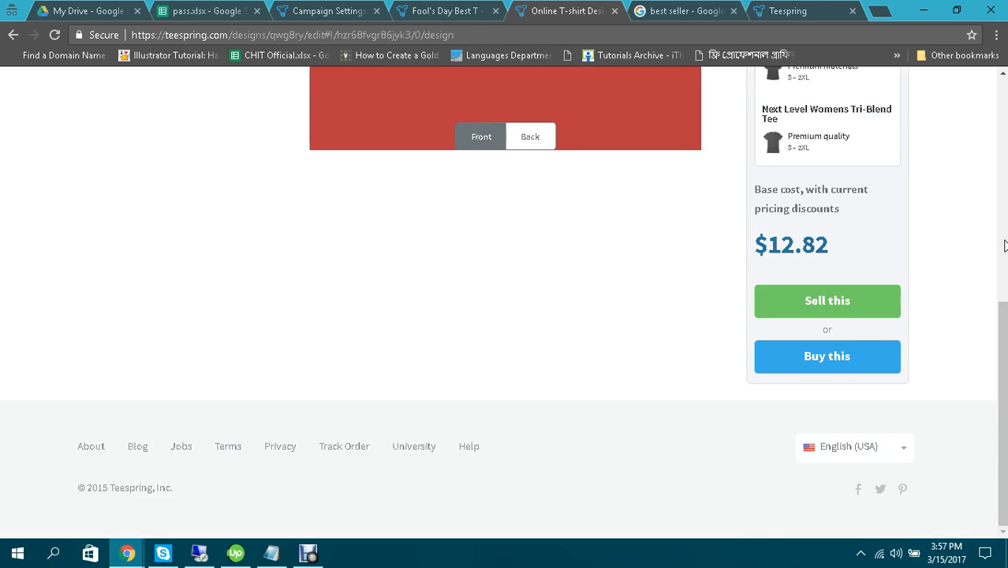
scroll(1004, 245, up, 8)
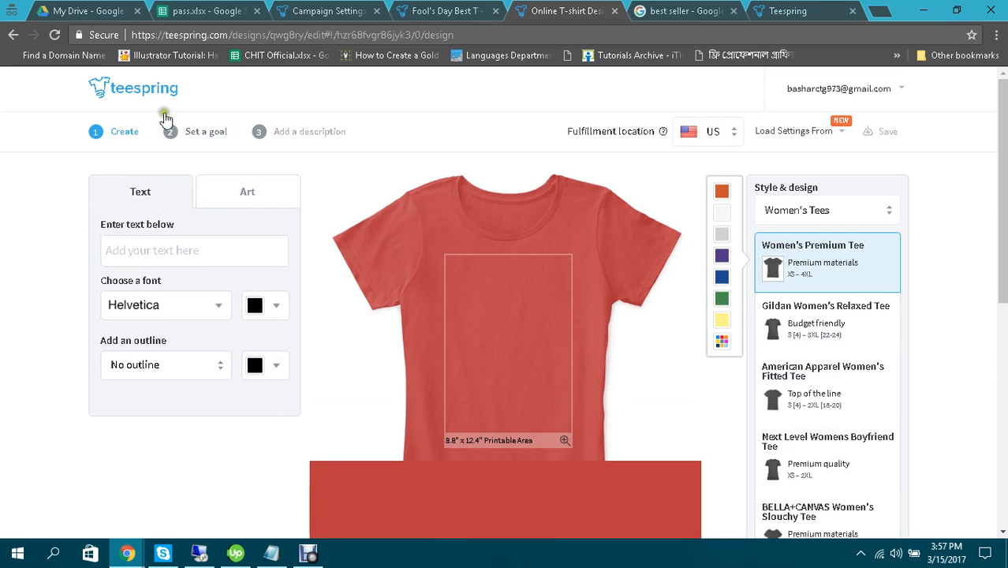
click(142, 86)
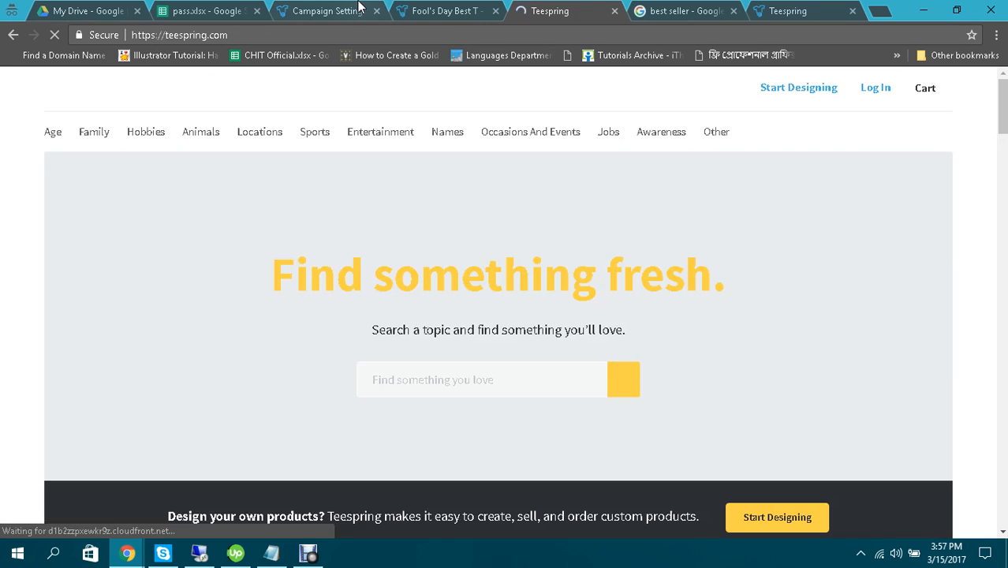
Step: Return to the Teespring homepage, open the account's Campaigns dashboard, and review the campaign overview and list
click(358, 8)
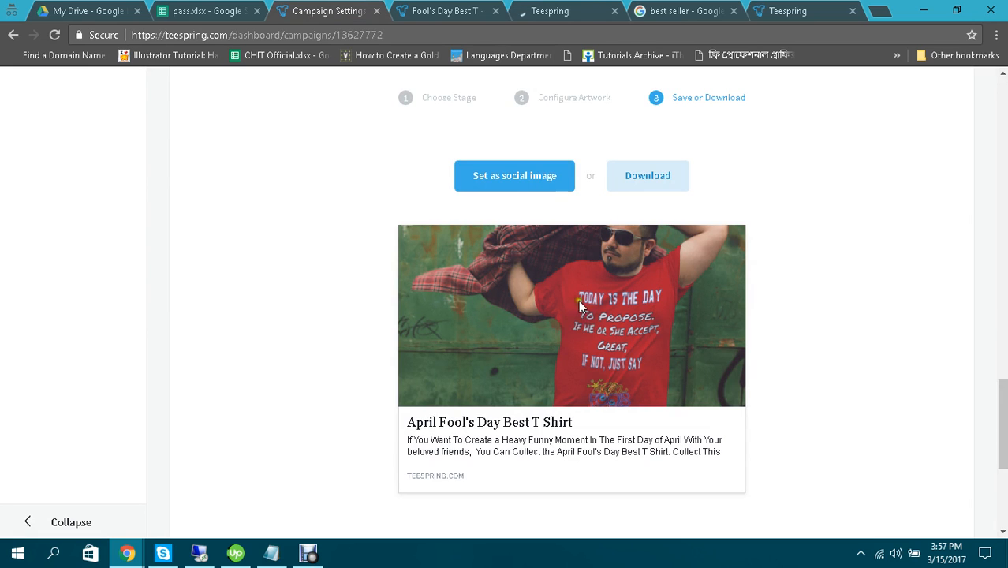
click(547, 6)
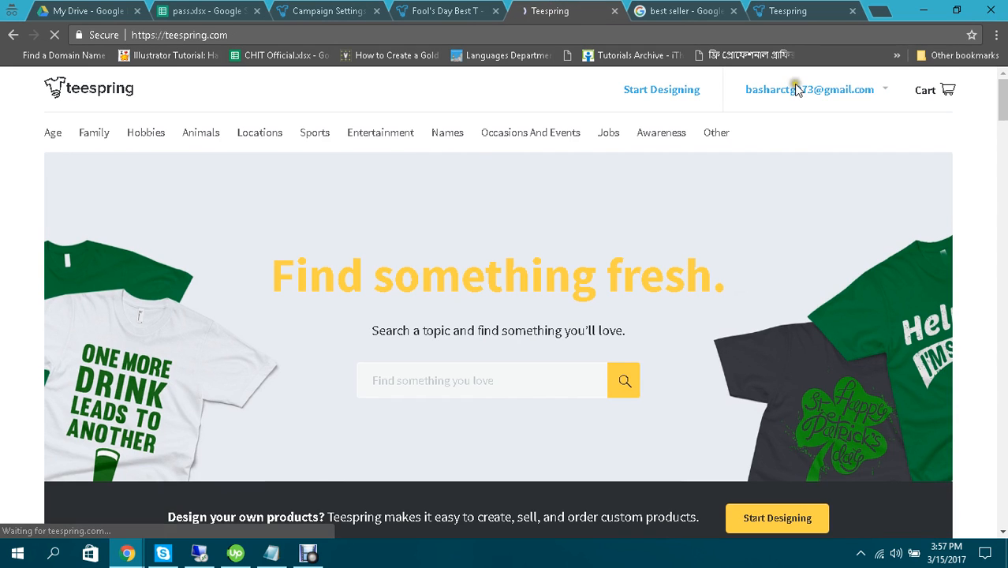
click(789, 90)
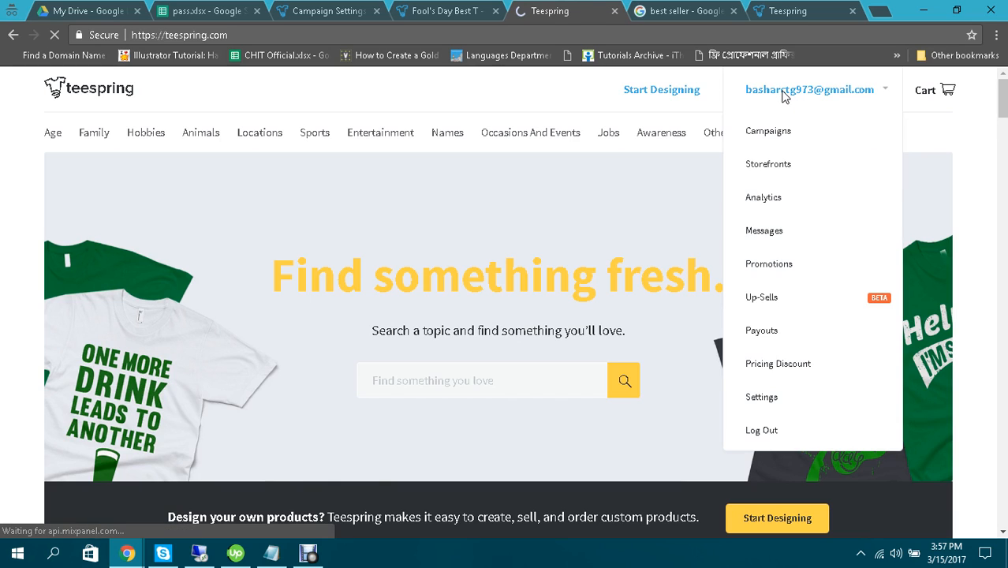
click(766, 133)
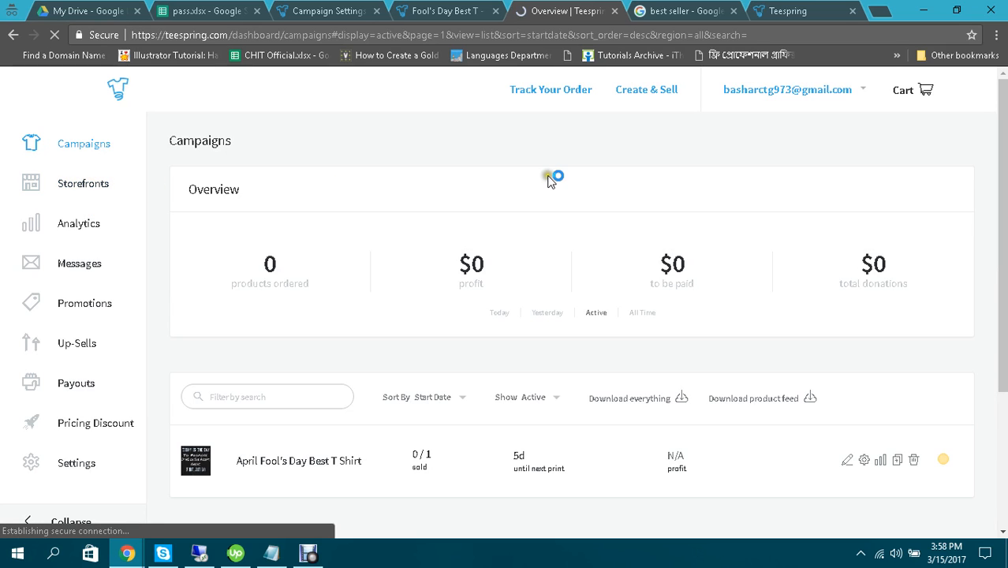
scroll(521, 232, down, 3)
scroll(521, 233, up, 3)
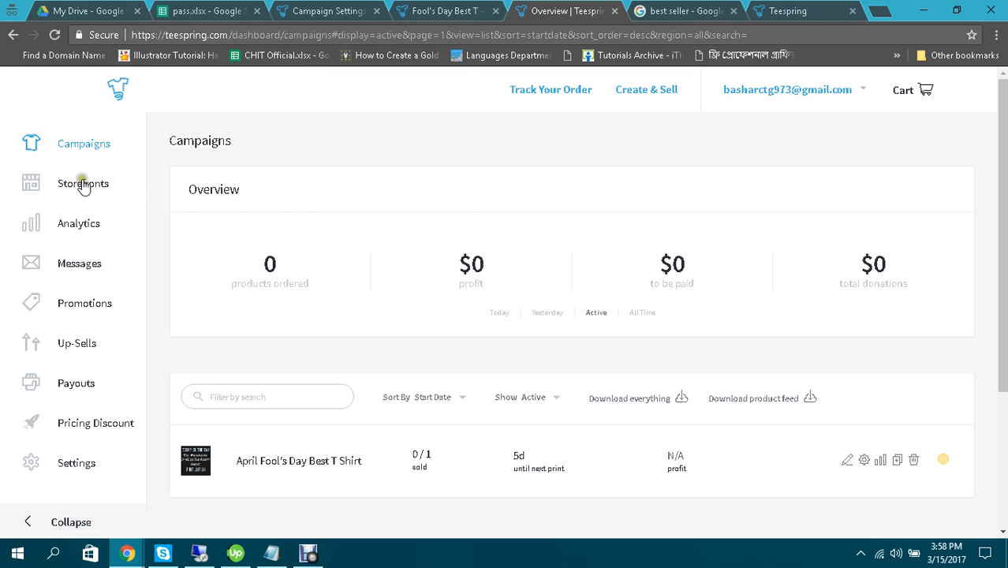
Step: Start a new design on a navy Hanes Tagless Tee and add the two-line text "April FOOL" / "i S COMING"
click(638, 96)
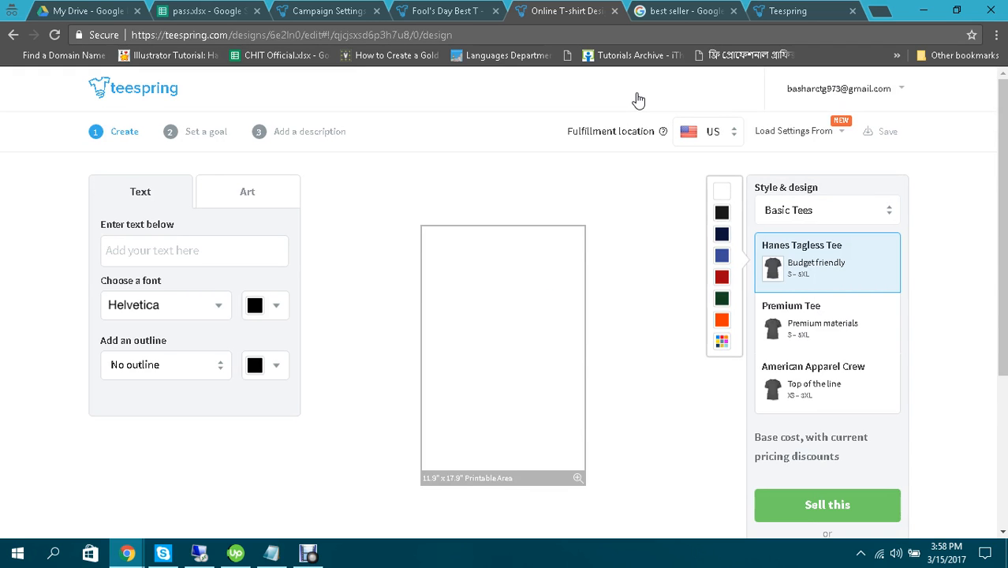
click(722, 234)
click(164, 250)
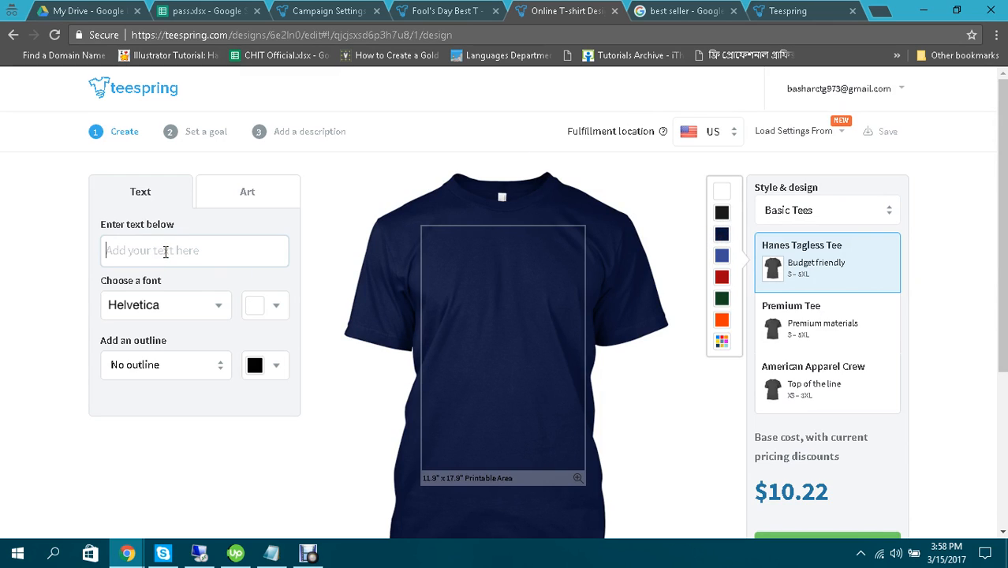
text(Ap)
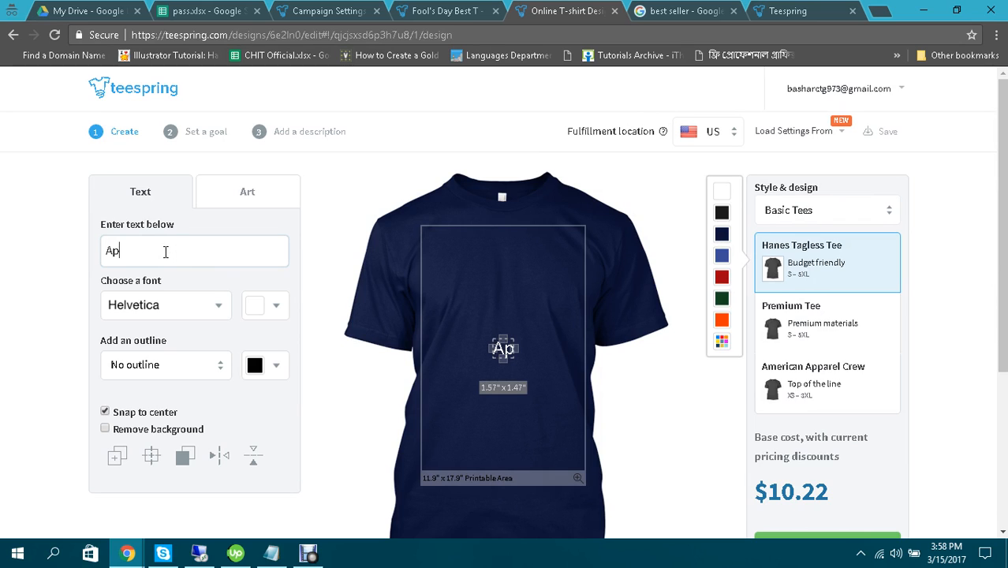
text(ril FOOL)
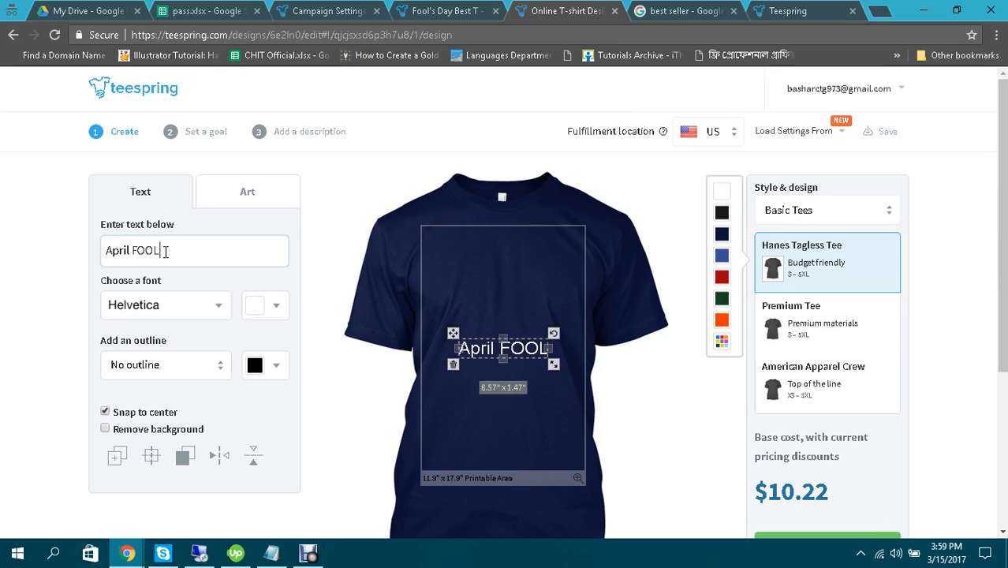
key(Return)
text(i S)
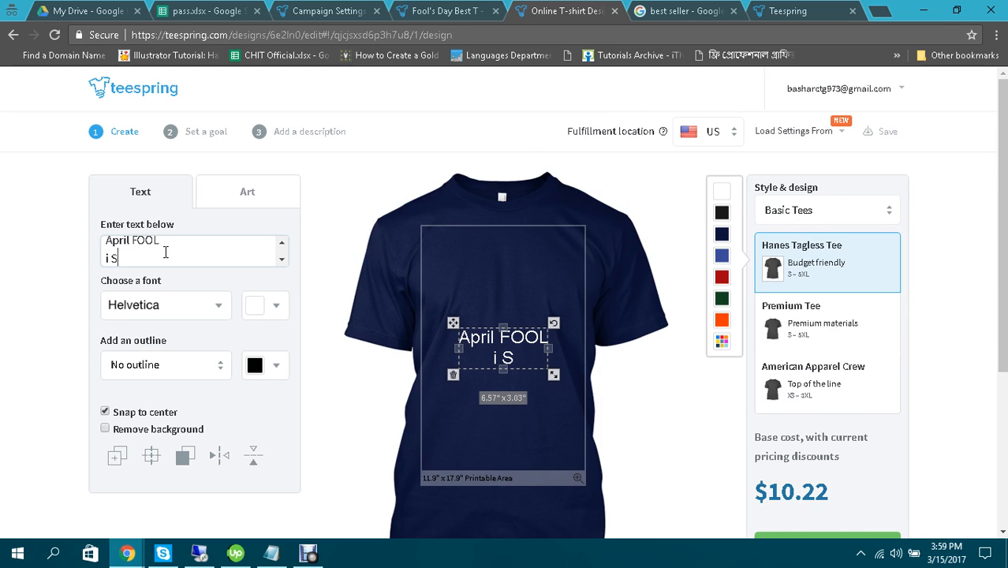
text( COMING)
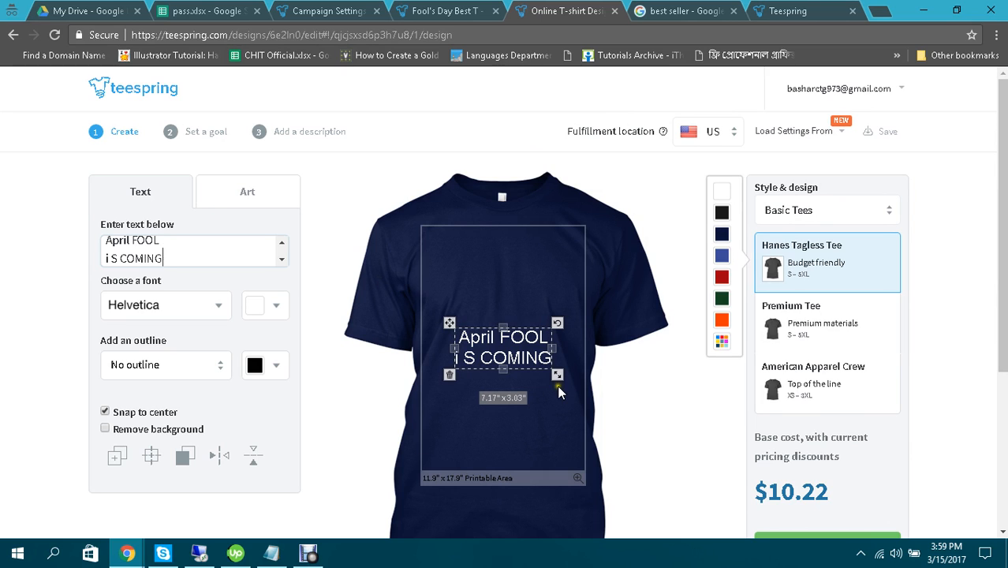
Step: Enlarge the "April FOOL i S COMING" text to about 9.58" x 4.05" and move it up to the shirt's chest
drag(560, 384, 575, 383)
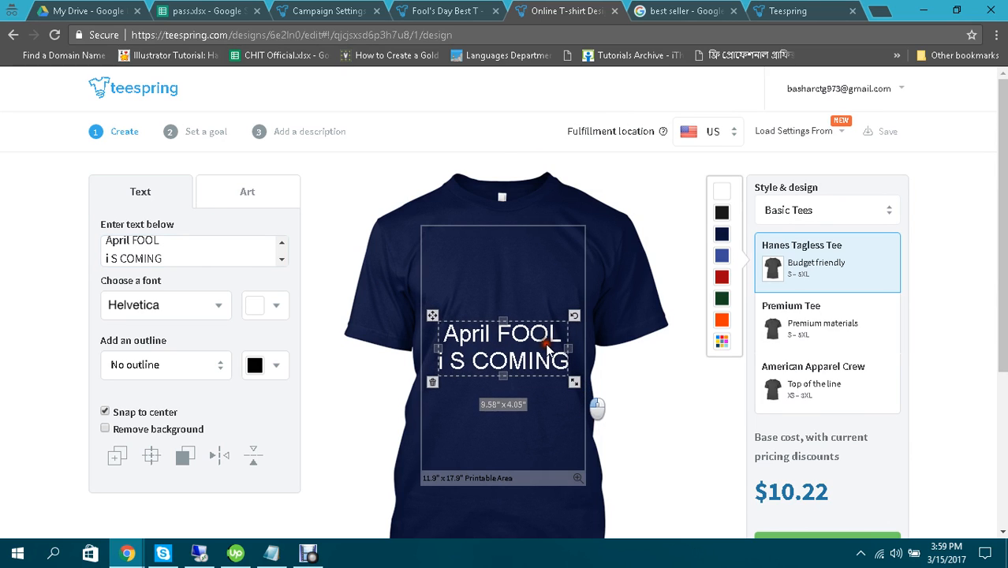
drag(547, 347, 546, 289)
click(596, 310)
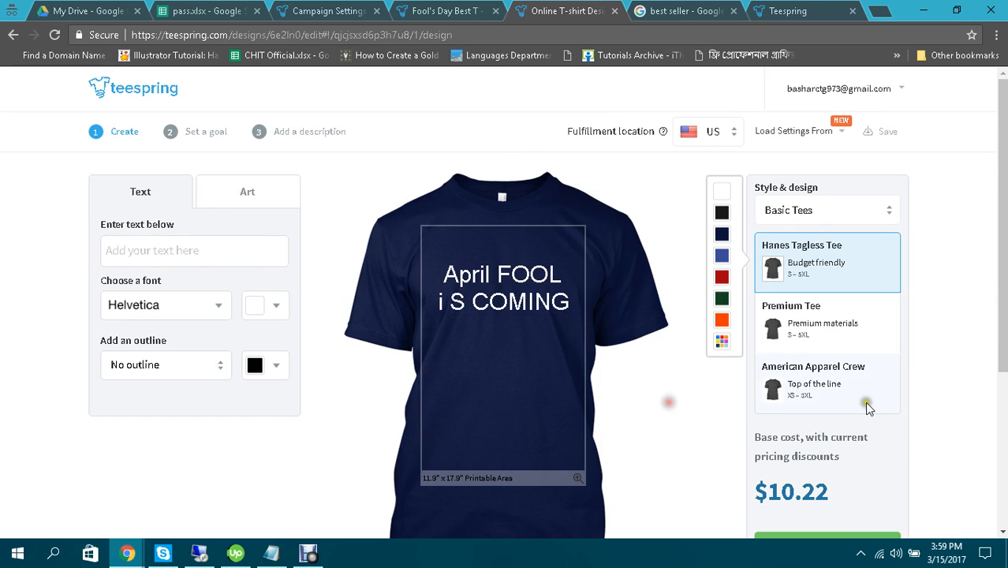
Step: Put the April FOOL shirt up for sale with the lowest possible sales goal and proceed to the campaign description
scroll(864, 402, down, 3)
click(838, 334)
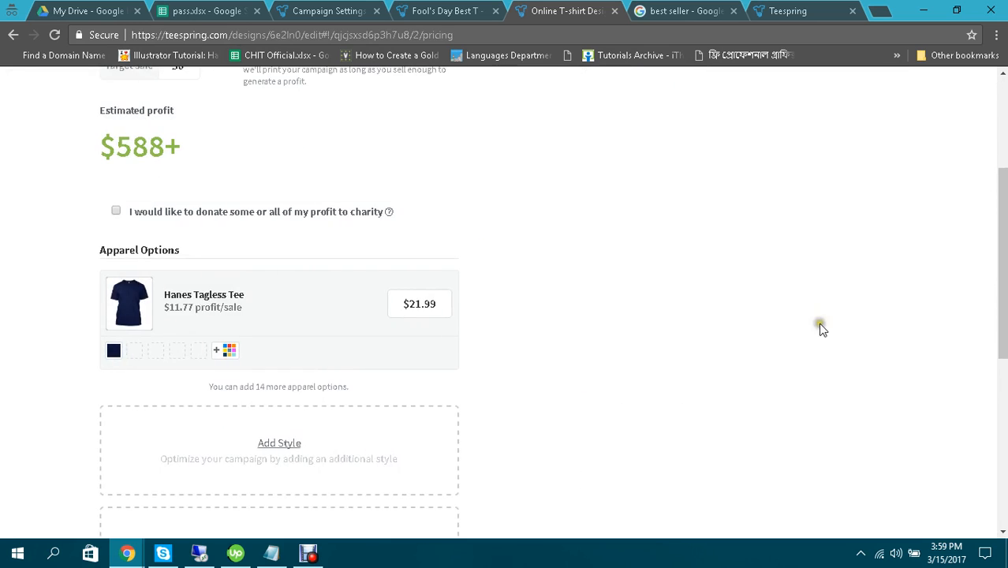
scroll(541, 302, down, 1)
scroll(507, 287, up, 2)
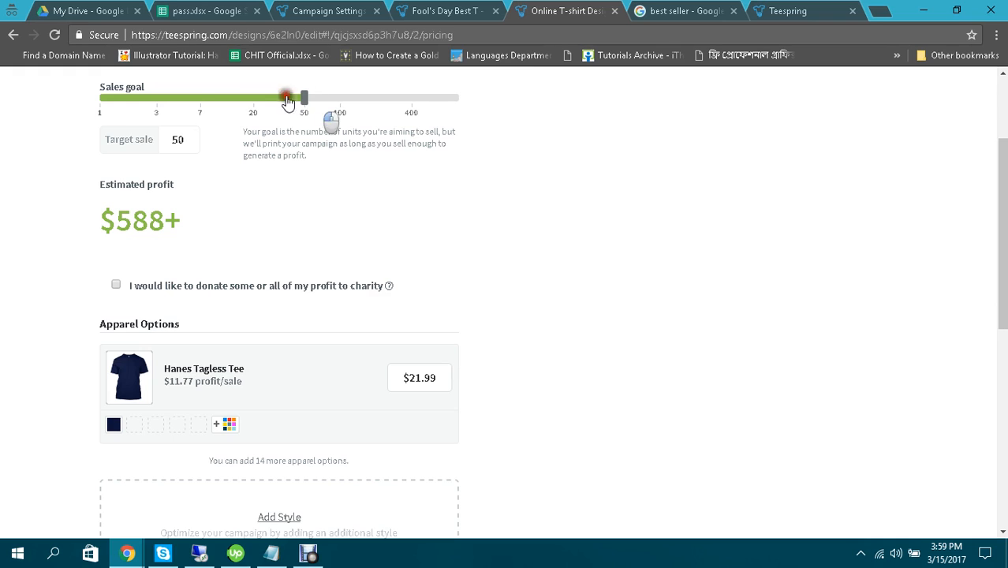
drag(304, 102, 37, 125)
scroll(142, 205, down, 5)
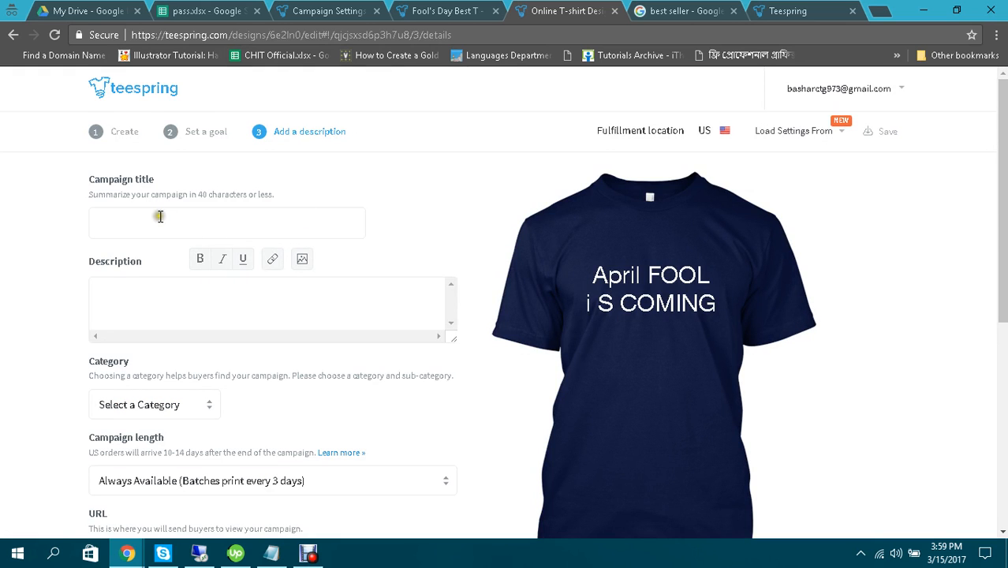
Step: Enter "NICE April foold t shirt" as the campaign title and copy the same text into the description
click(159, 216)
text(NICE Apri)
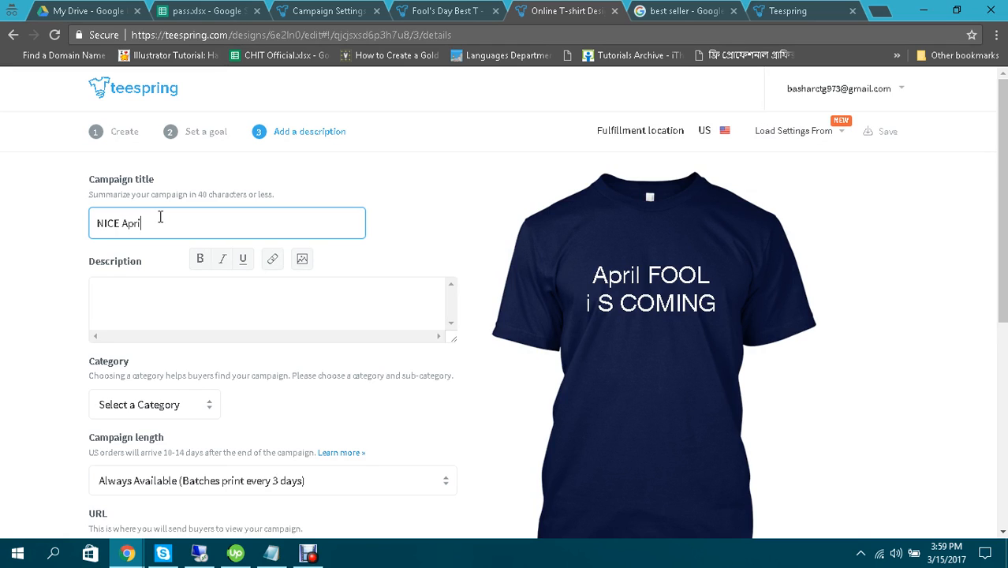
text(l footd t shirt)
key(ctrl+a)
key(ctrl+c)
click(164, 300)
key(ctrl+v)
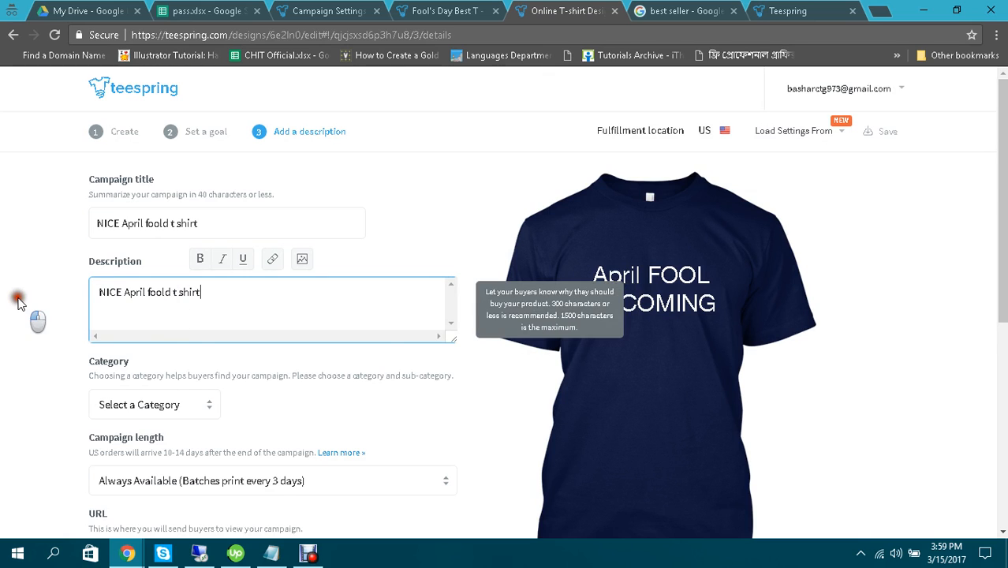
Step: Try Occasions And Events as the campaign category and look through its sub-categories
scroll(18, 302, down, 3)
click(203, 182)
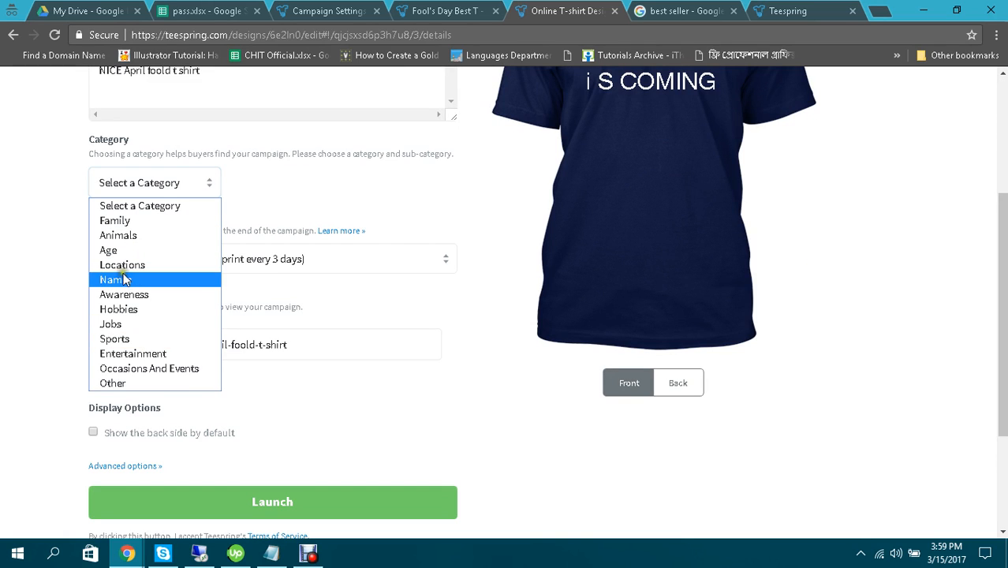
click(129, 385)
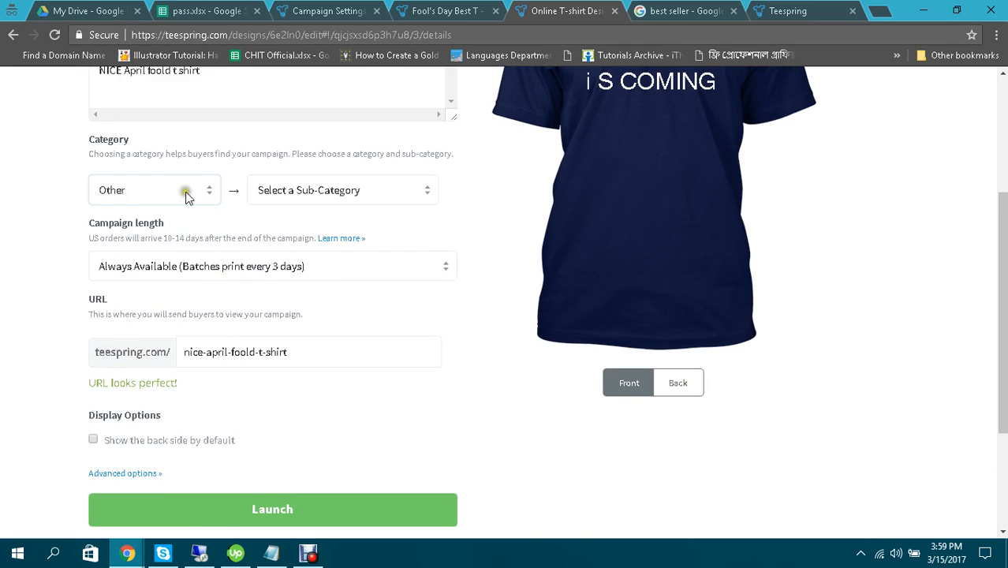
click(186, 196)
click(155, 377)
click(358, 194)
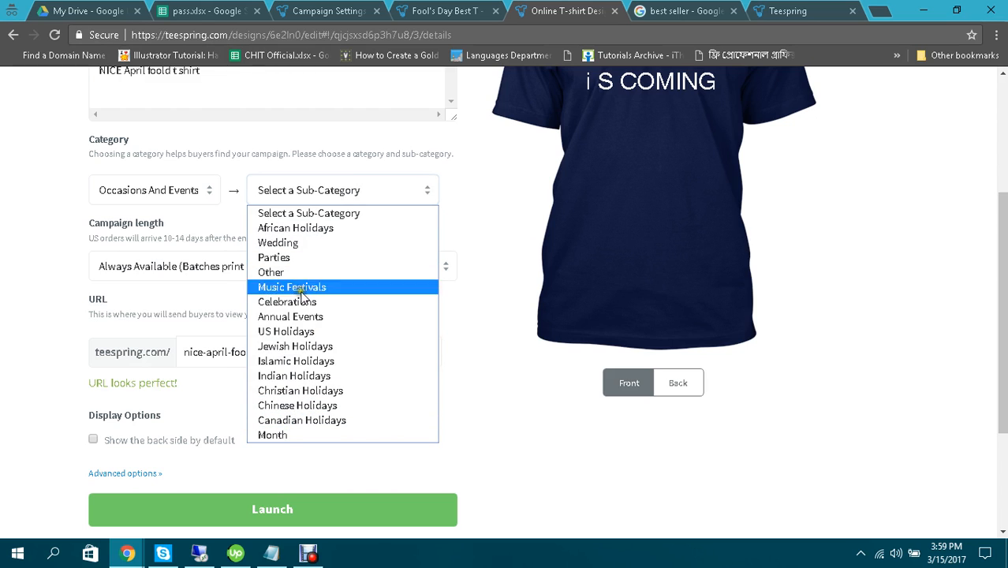
Step: Set the campaign category to Other with the sub-category Trending
click(175, 198)
click(168, 204)
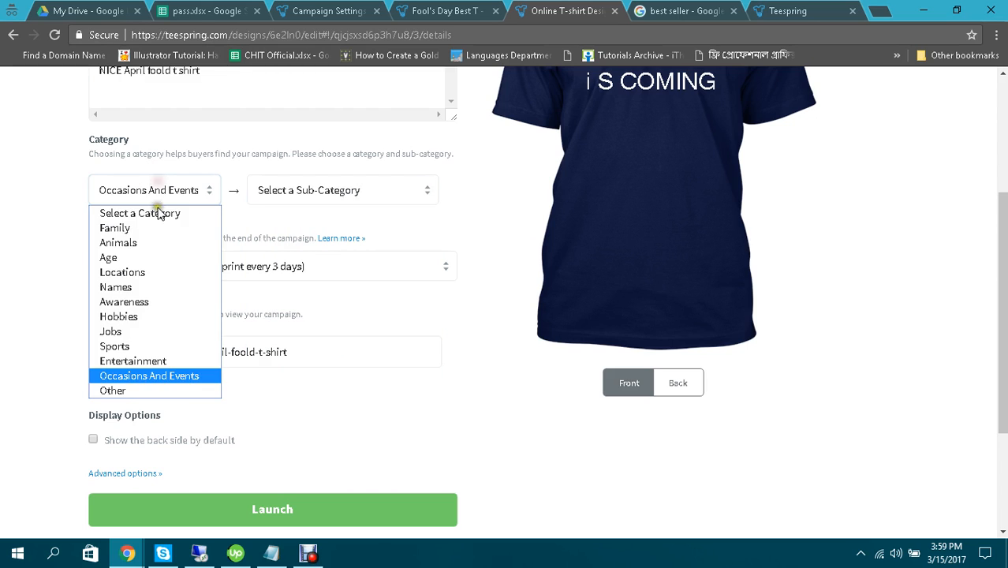
click(173, 391)
click(362, 191)
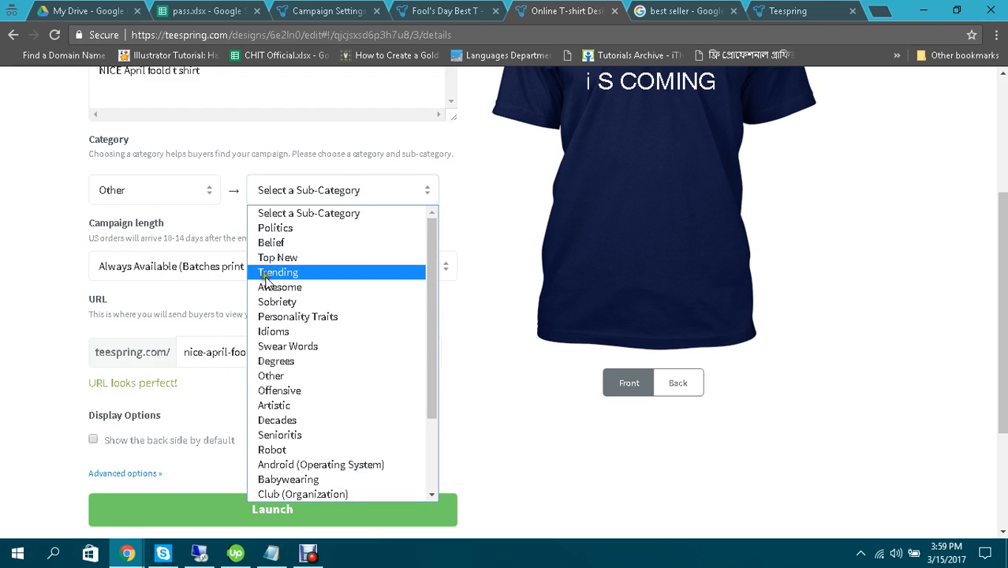
click(295, 273)
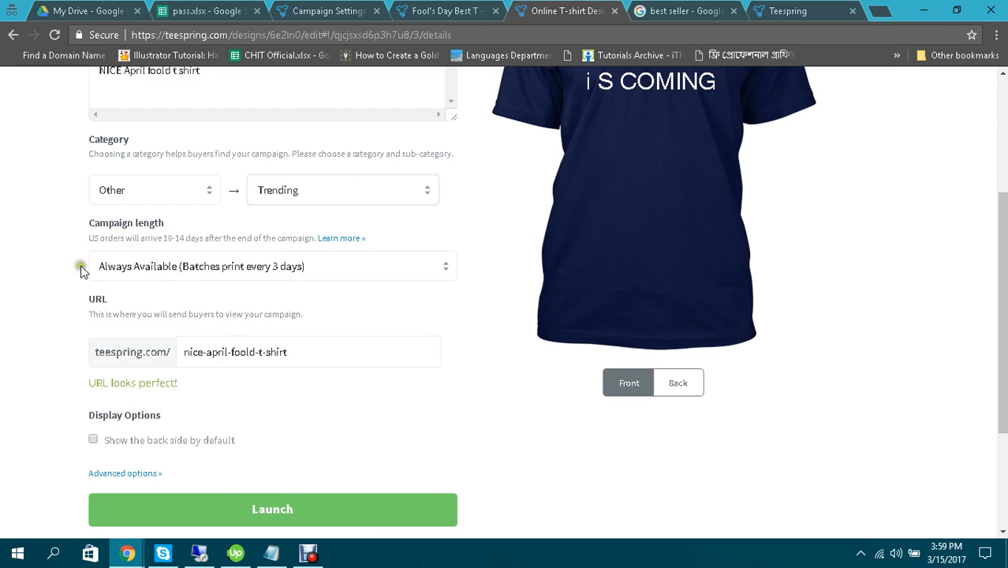
Step: Launch the April FOOL shirt campaign with the default campaign length and URL
scroll(2, 270, down, 1)
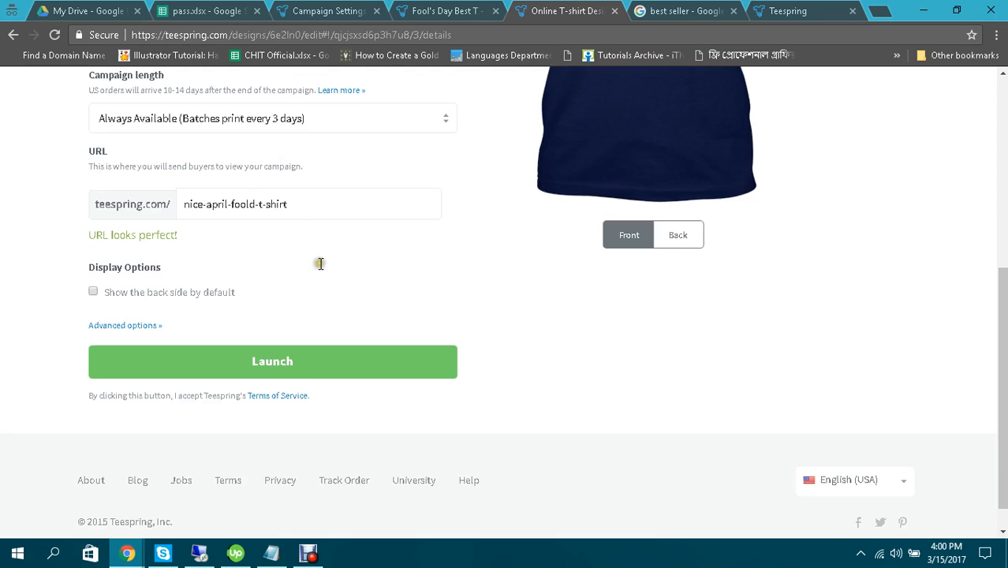
scroll(317, 261, down, 1)
click(268, 363)
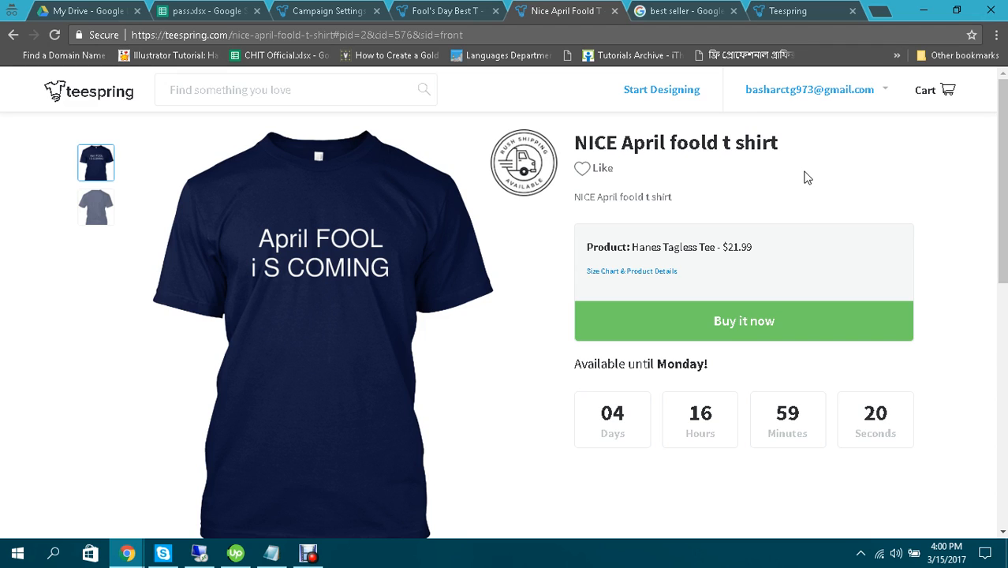
Step: Start a new design on a navy shirt and add the text "Computer", about 10.12" x 2.58", across the chest
click(679, 90)
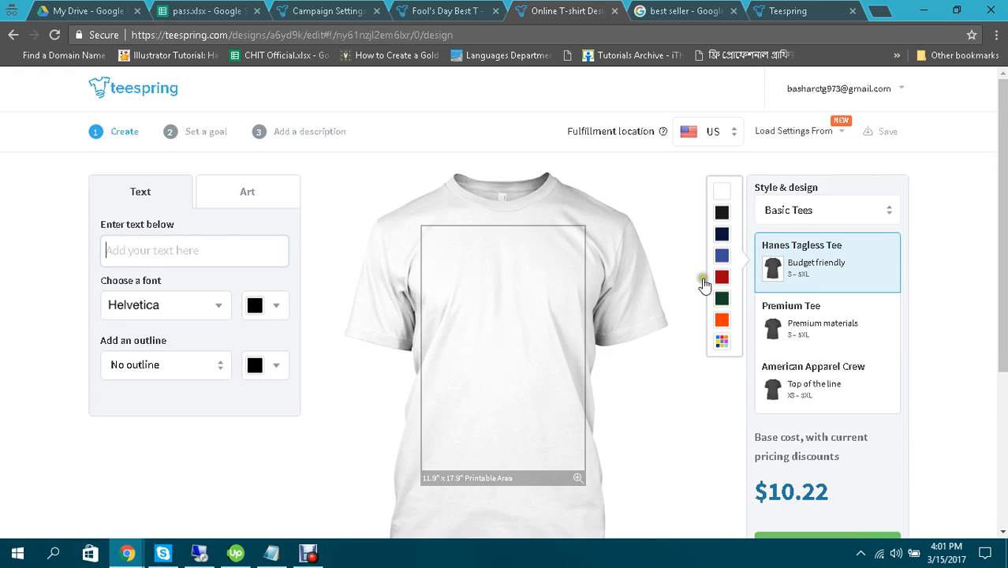
click(722, 235)
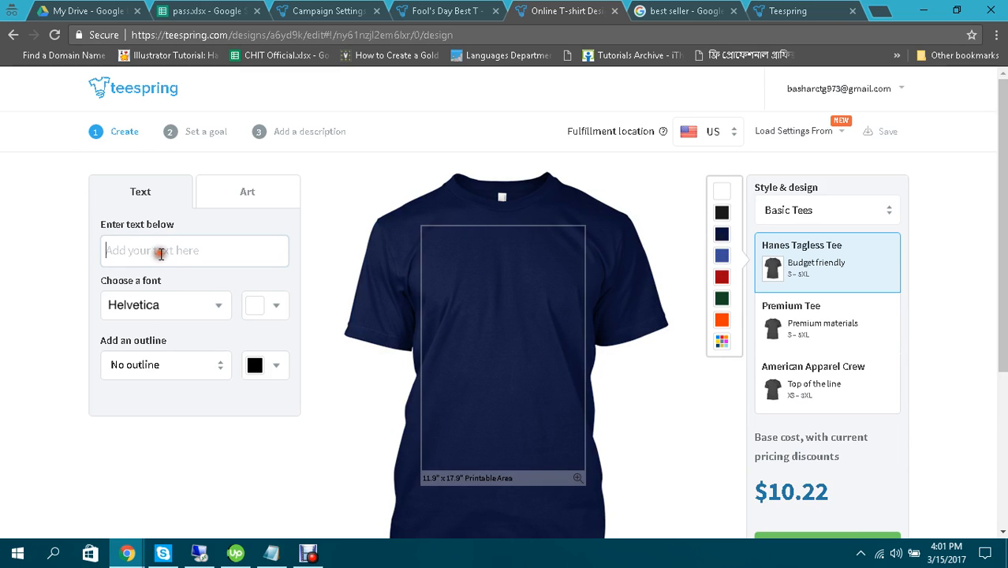
text(Computer)
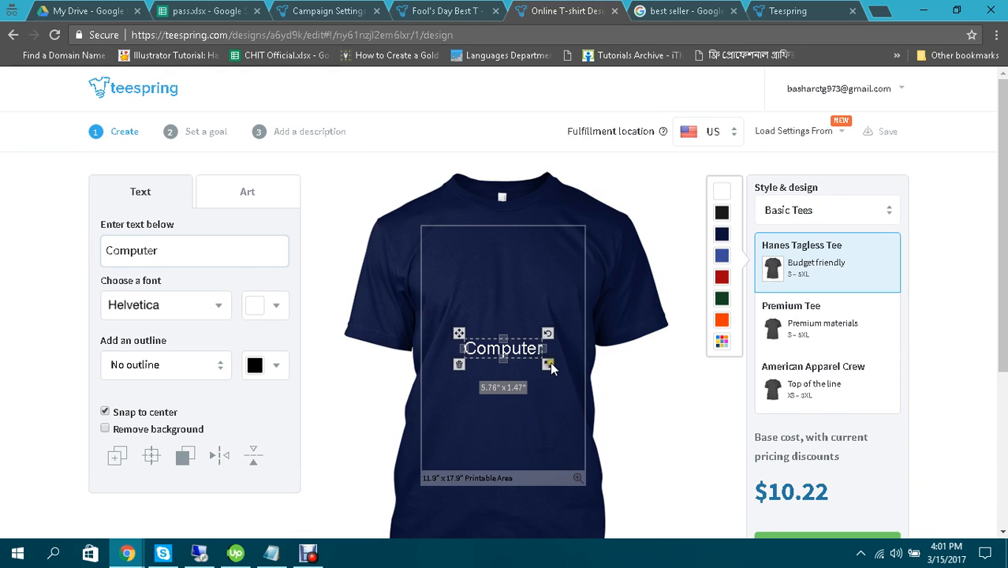
drag(550, 367, 542, 294)
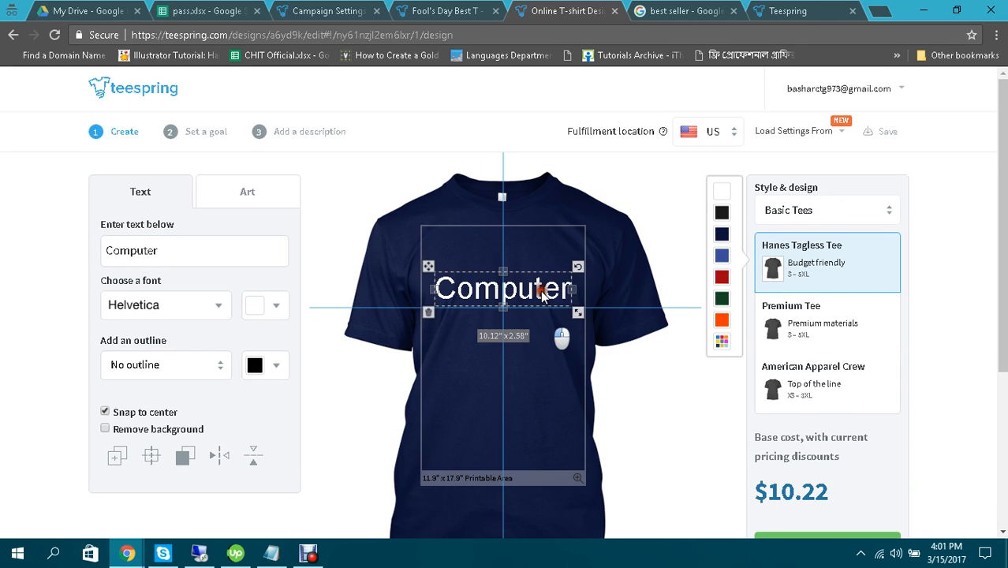
Step: Search the artwork library for "computer" and add the laptop with the heart and cursor to the shirt
click(236, 191)
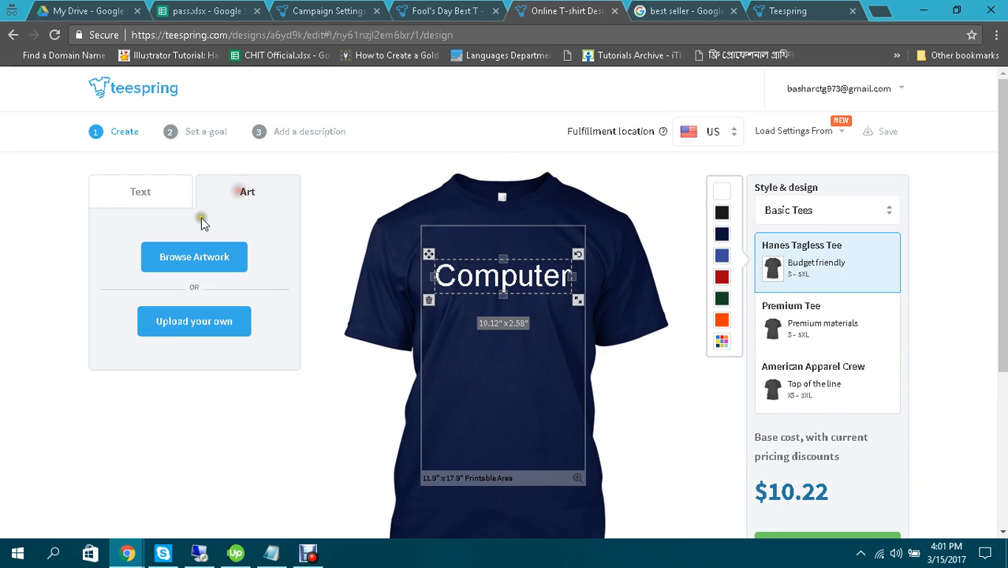
click(165, 258)
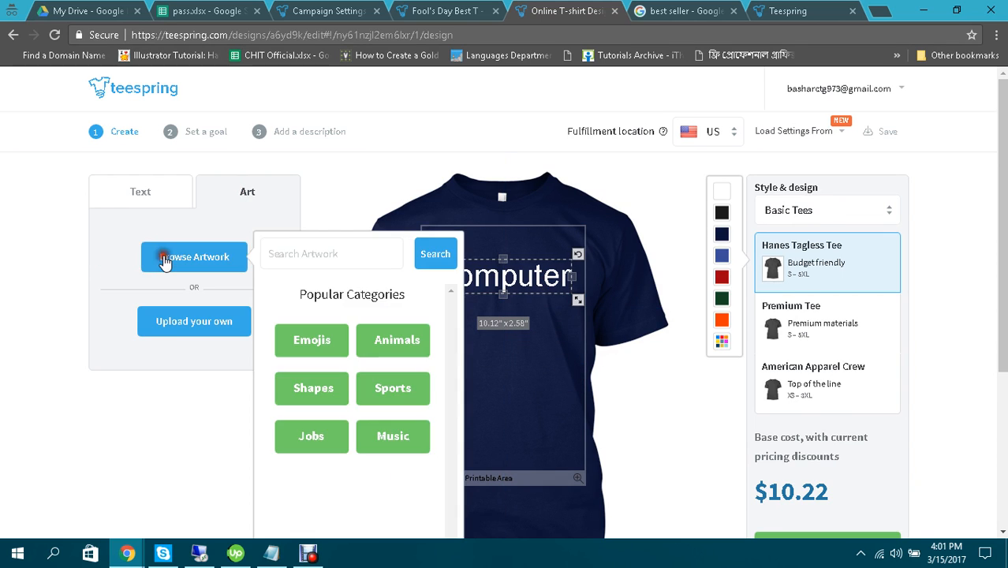
click(327, 253)
text(computer)
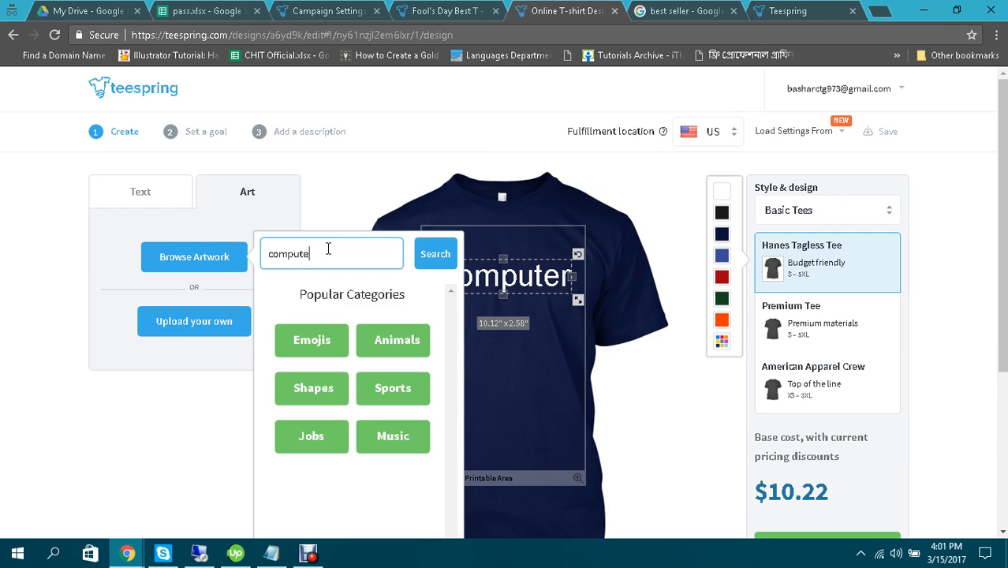
key(Return)
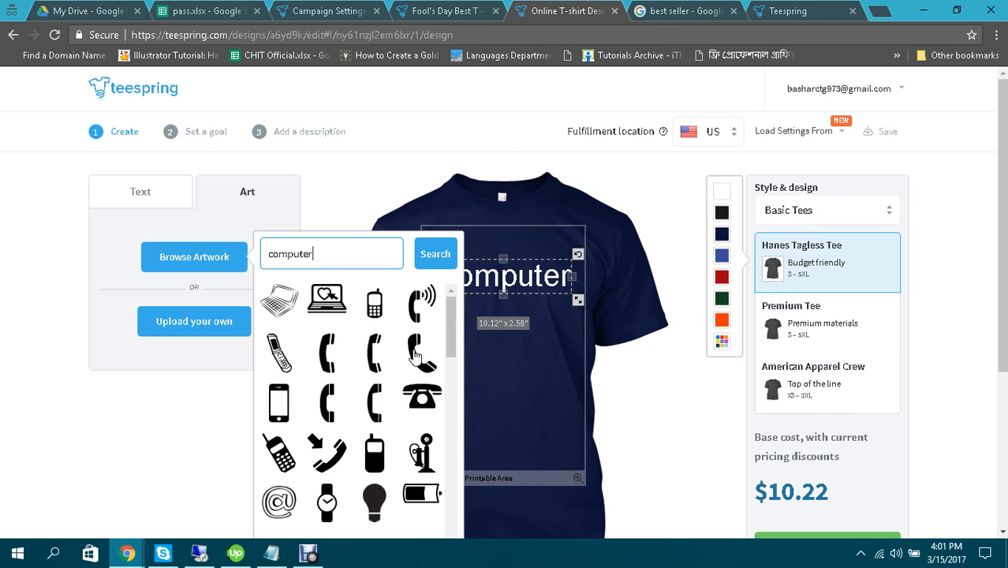
click(342, 295)
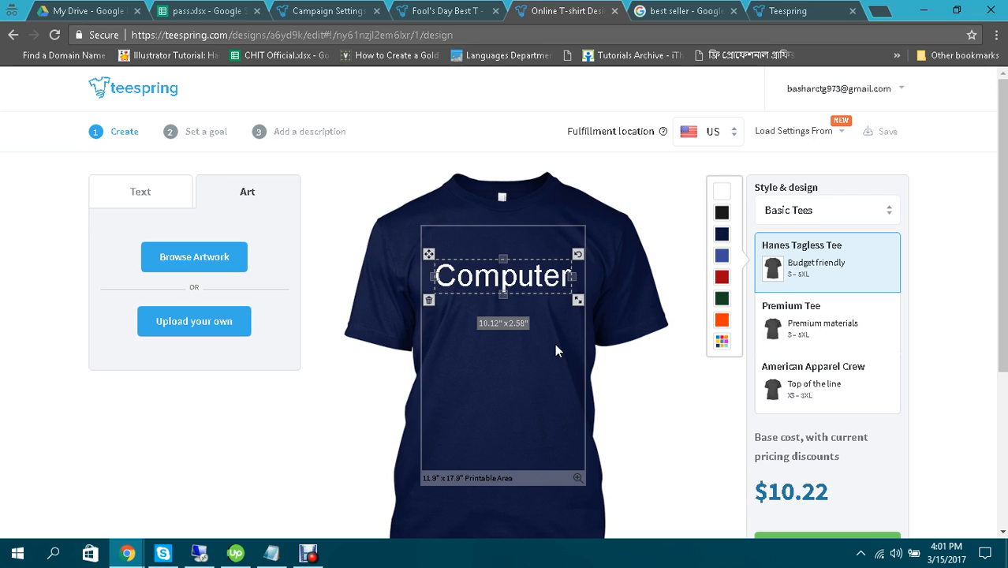
Step: Shrink the laptop artwork to about 10.12" x 7.73" and centre it just below the "Computer" text
click(530, 339)
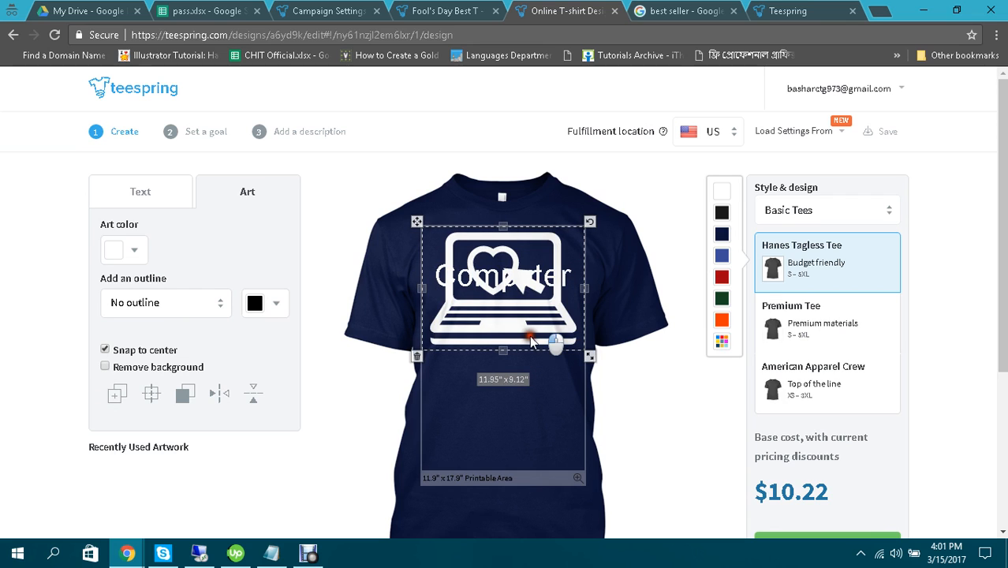
drag(530, 339, 536, 400)
drag(591, 429, 588, 426)
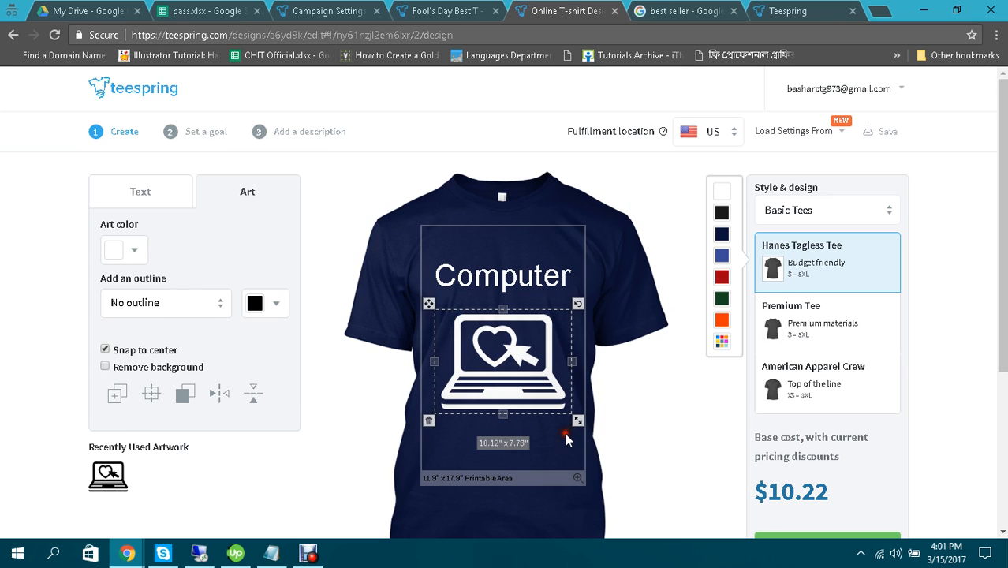
click(563, 433)
drag(558, 402, 549, 392)
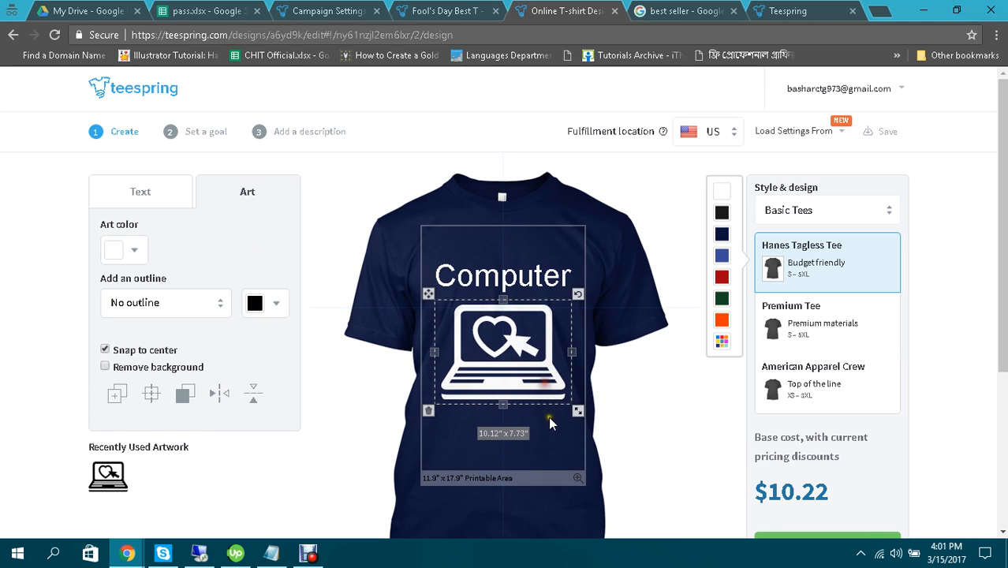
click(549, 418)
Step: Put the Computer shirt up for sale with a sales goal of 1
scroll(648, 423, down, 3)
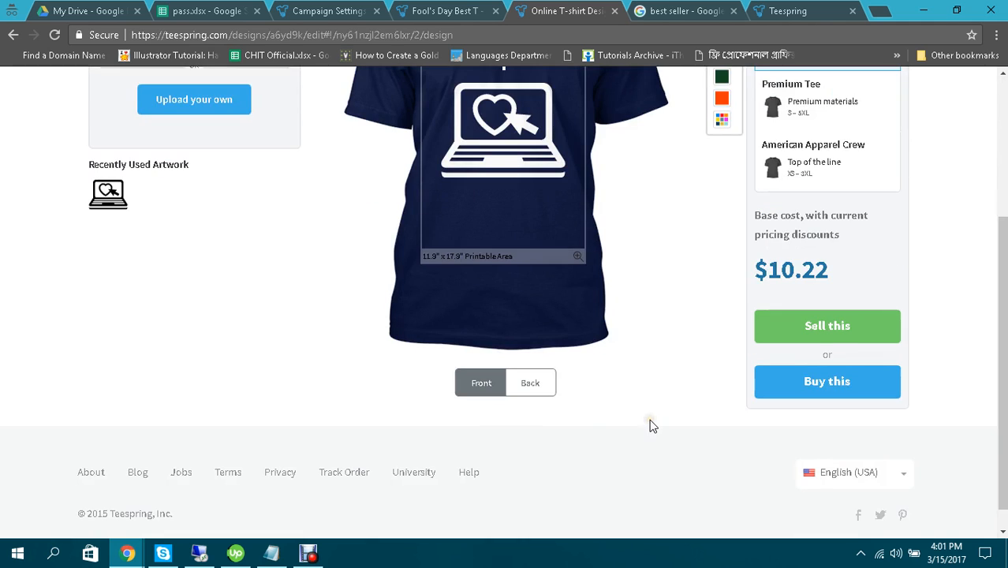
click(809, 330)
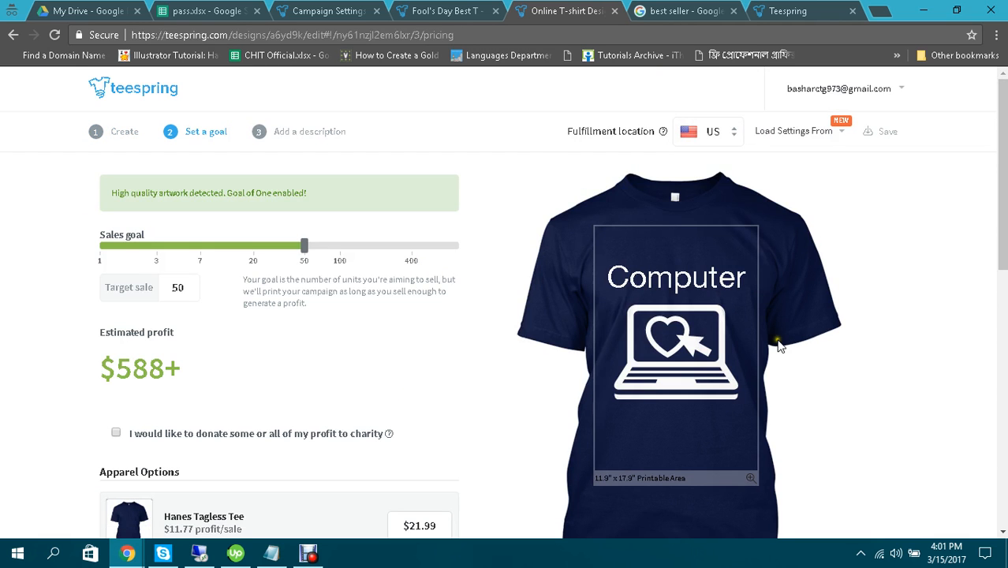
click(99, 245)
click(106, 248)
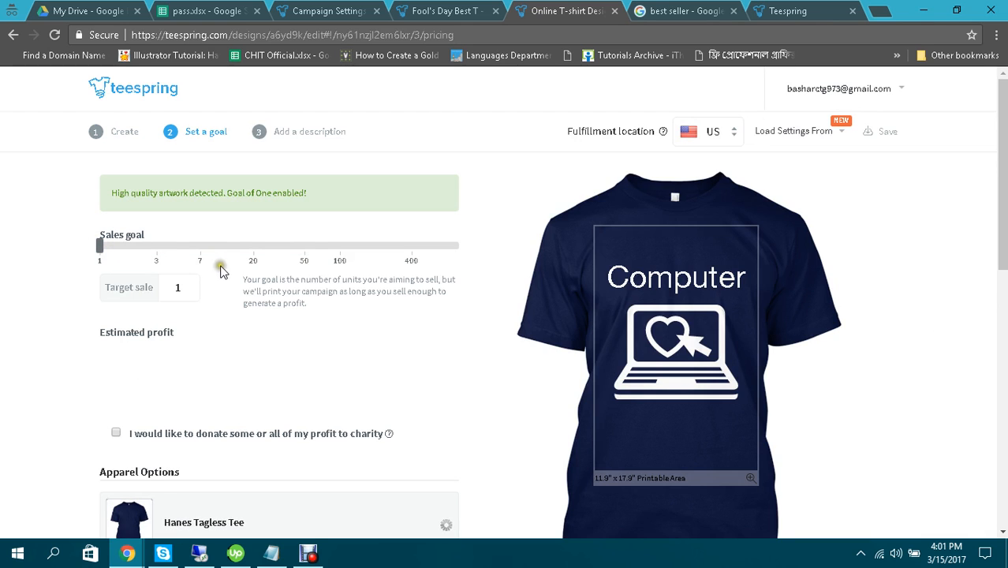
Step: Review the apparel options without adding styles or stickers and proceed to the campaign description
scroll(220, 272, down, 4)
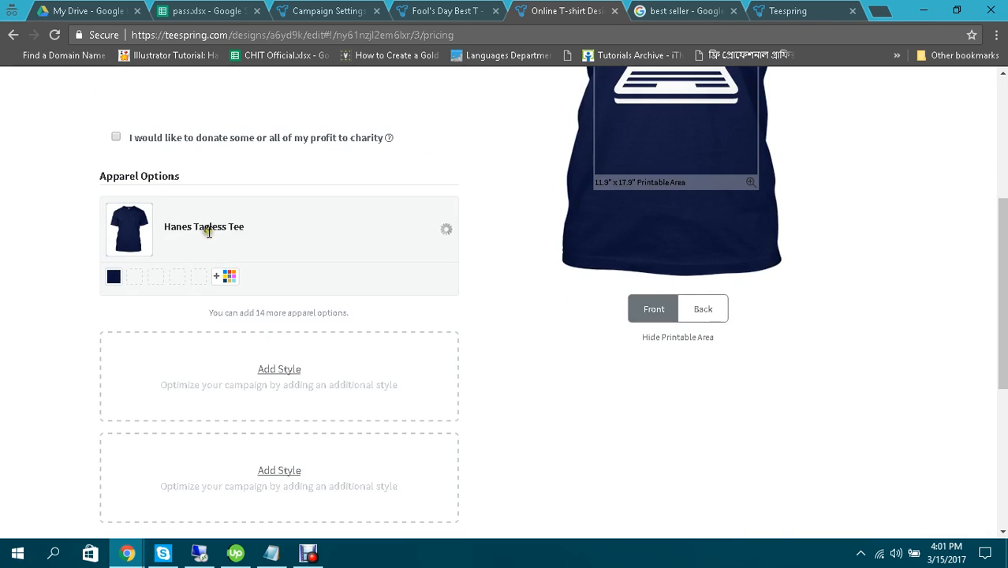
scroll(247, 243, down, 1)
scroll(199, 233, down, 4)
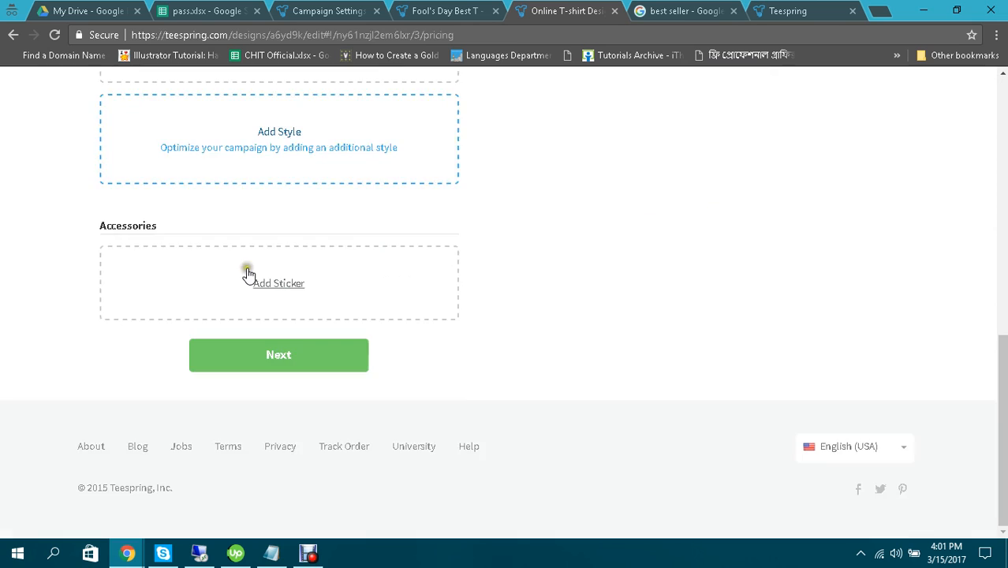
scroll(246, 272, up, 4)
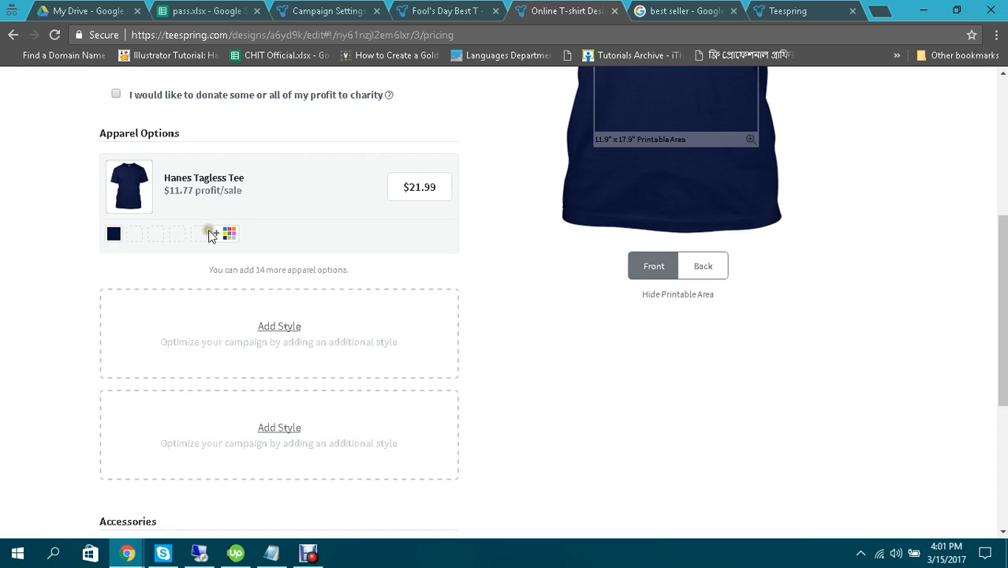
scroll(225, 254, down, 4)
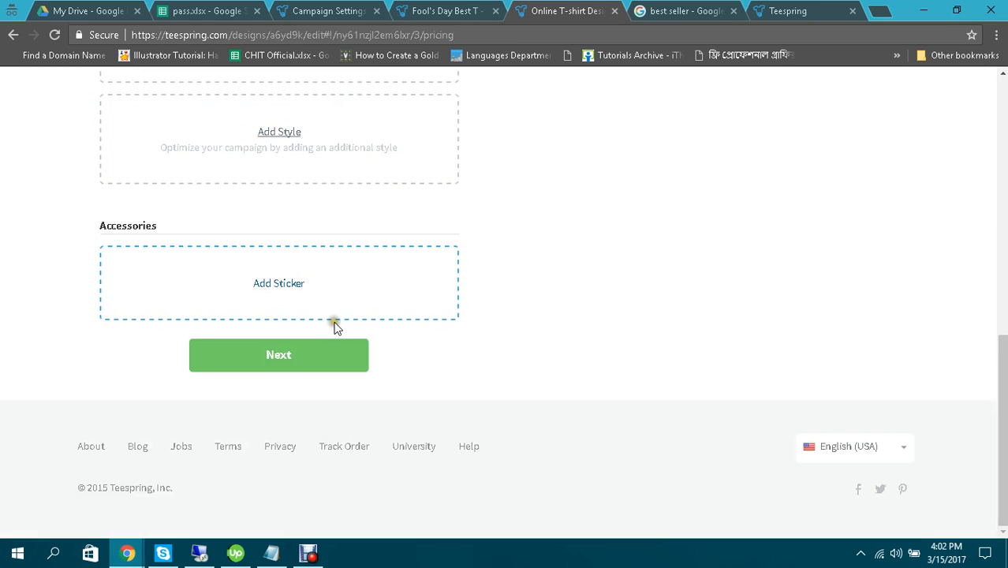
click(275, 355)
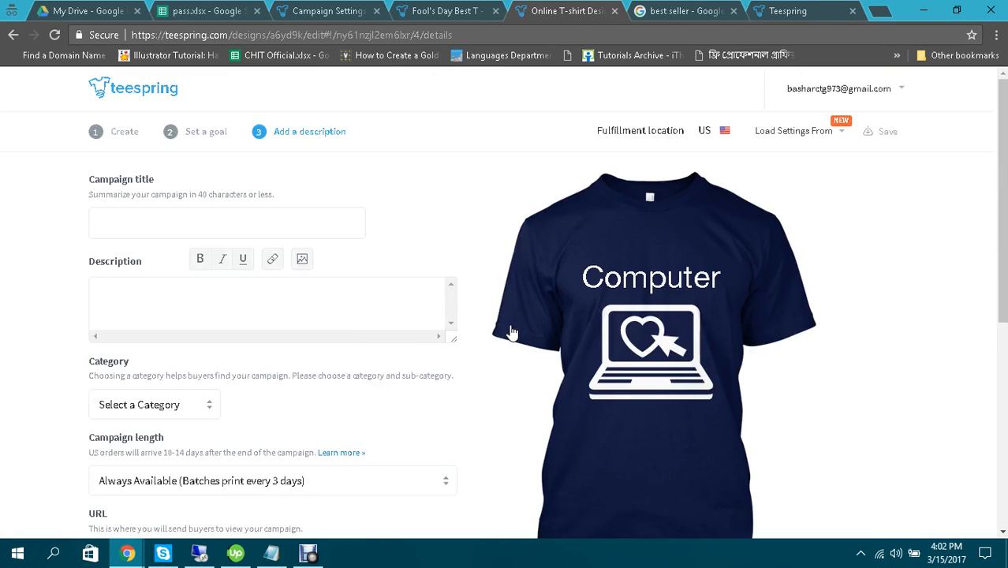
Step: Title the campaign "I love my computer" and copy the title text
click(177, 228)
text(I lvoe)
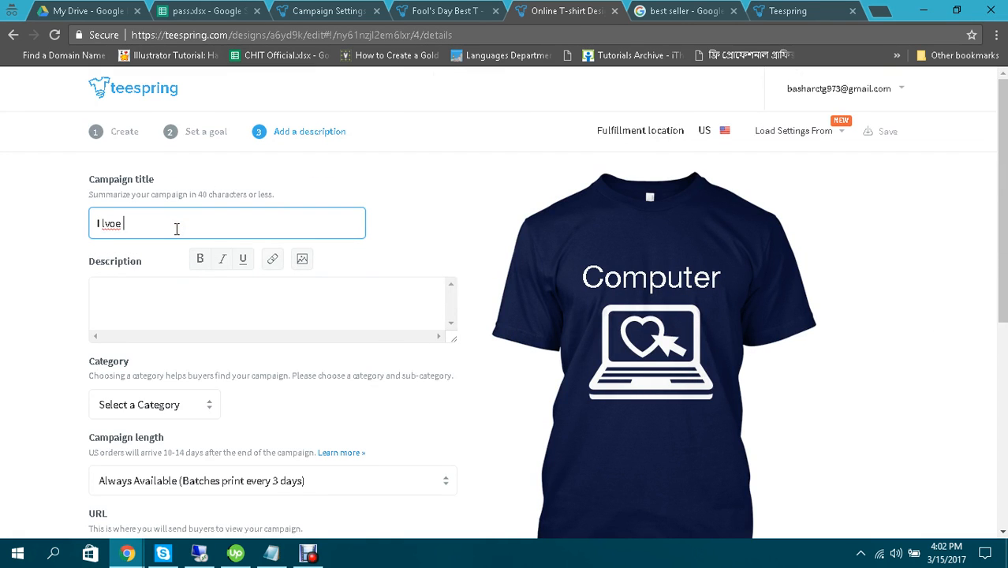
key(BackSpace)
key(BackSpace)
key(BackSpace)
key(BackSpace)
key(BackSpace)
text(omp)
triple_click(176, 226)
key(ctrl+c)
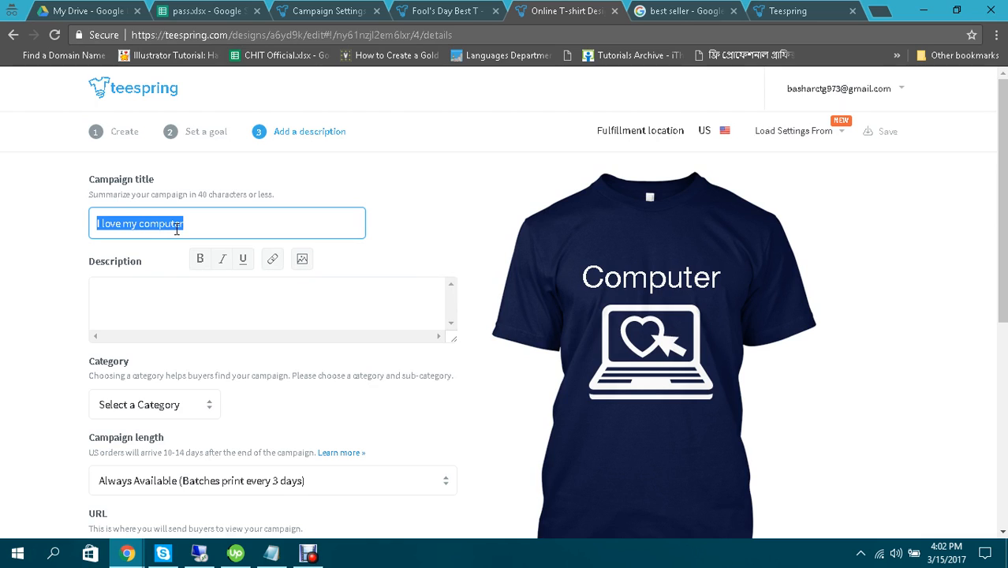
Step: Set the description to "I love my computer t shirt" and extend the campaign title to the same wording
click(196, 286)
key(ctrl+v)
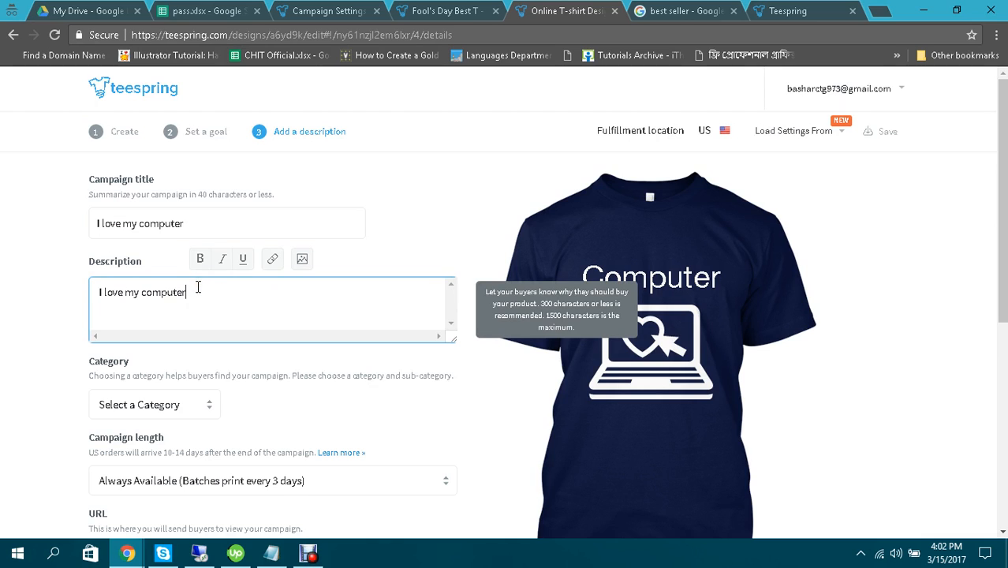
text(t shirt)
click(255, 215)
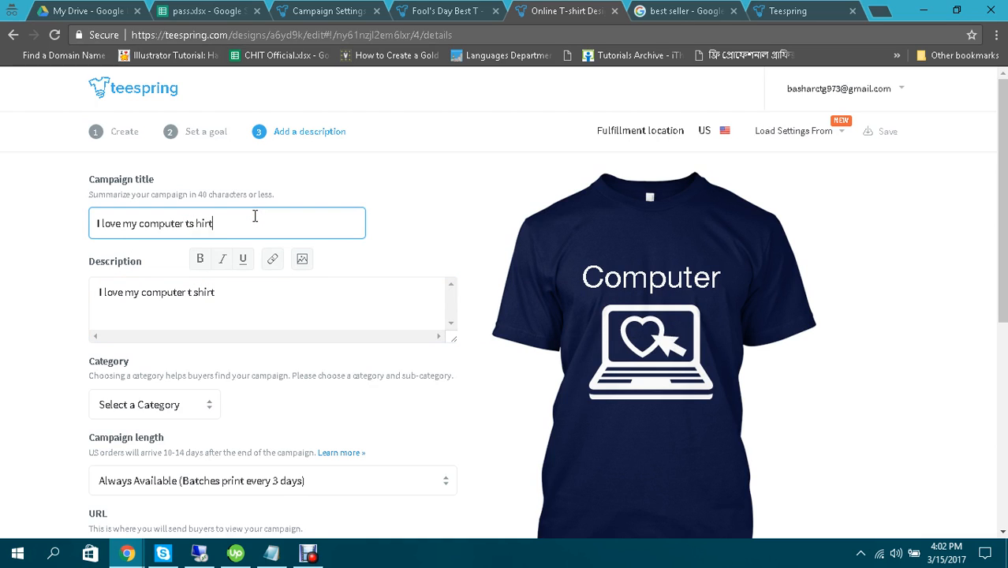
click(195, 223)
click(5, 293)
Step: Set the campaign category to Other with the sub-category Trending
scroll(45, 325, down, 2)
click(141, 256)
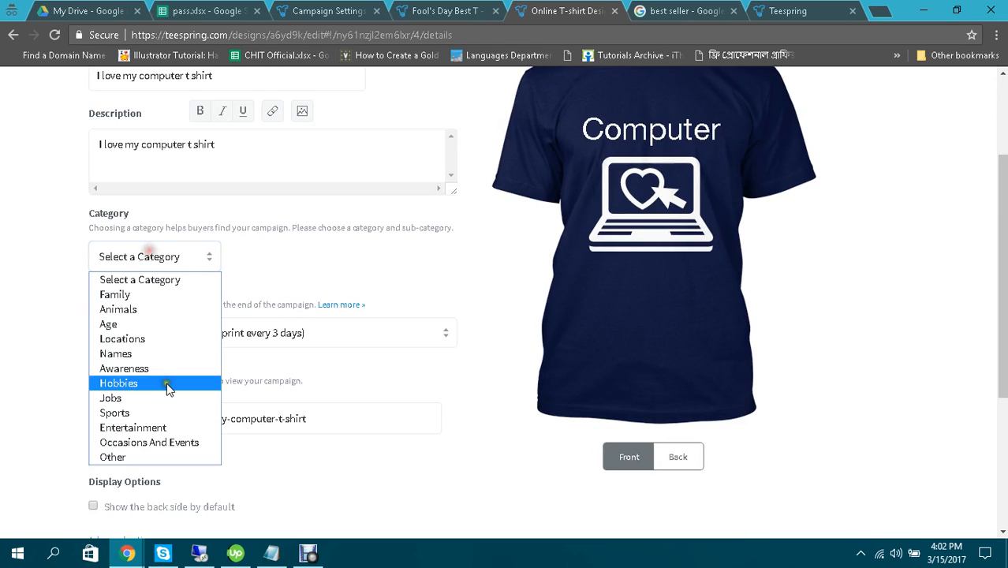
click(140, 457)
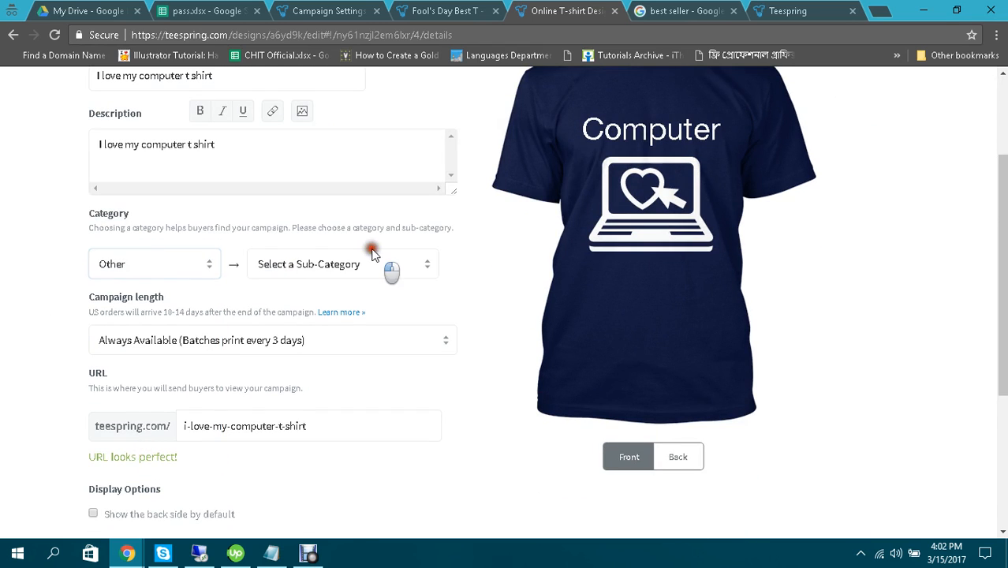
click(372, 263)
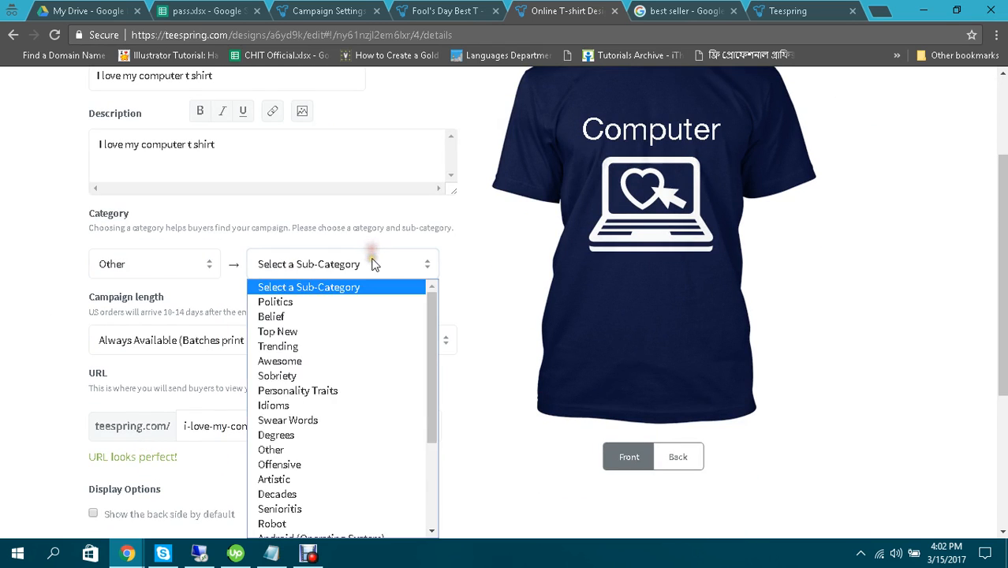
click(301, 347)
Step: Set the campaign length to 21 Days (Wed, Apr 5, 11:00 PM EDT)
scroll(61, 317, down, 2)
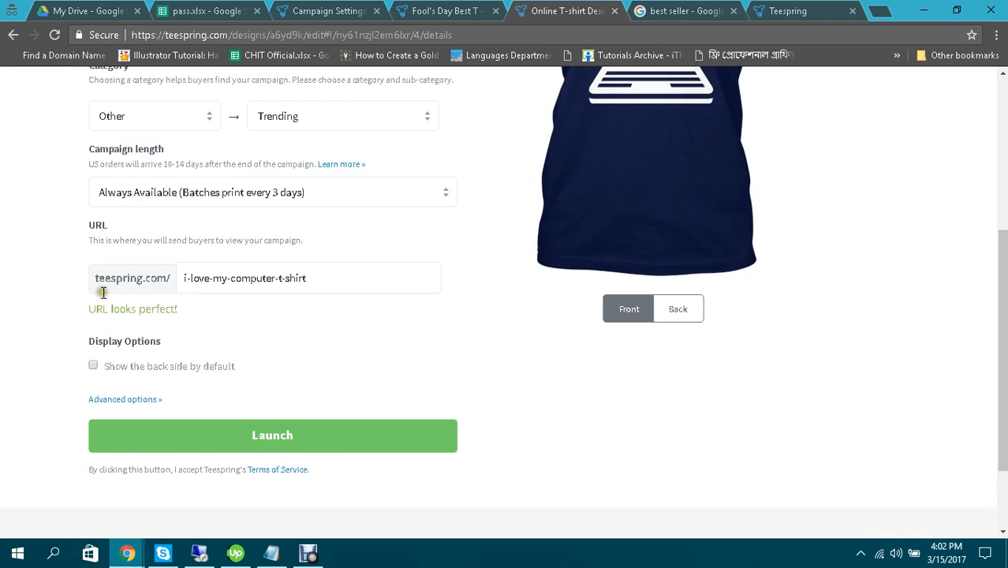
click(278, 193)
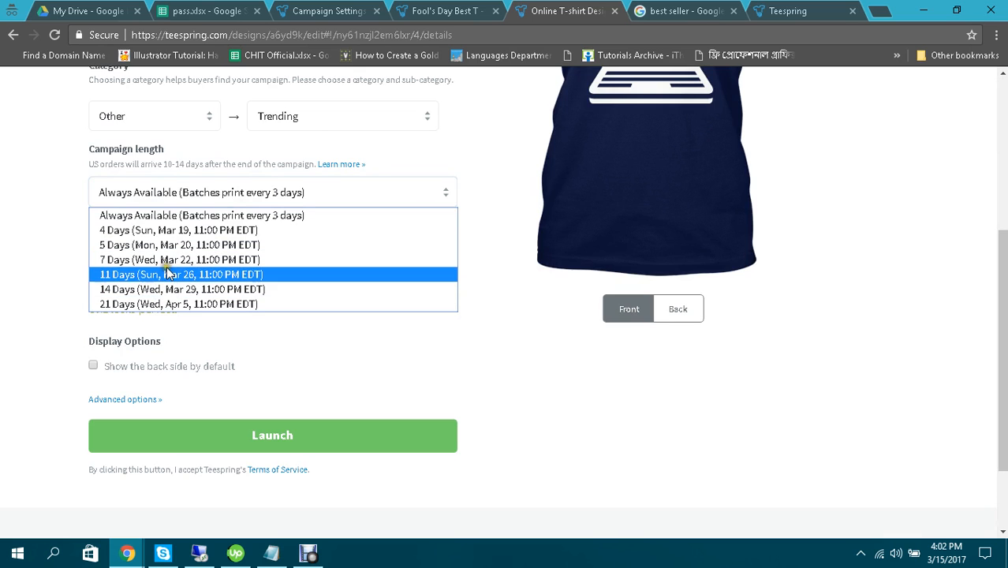
click(174, 306)
scroll(317, 246, down, 1)
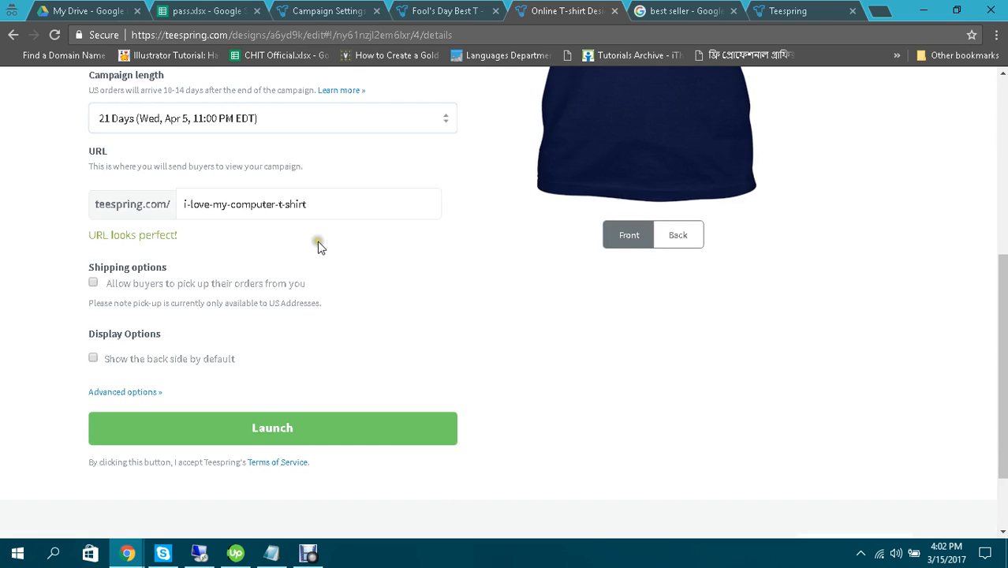
Step: Replace the campaign URL ending with "computer t shirt"
scroll(319, 246, up, 1)
drag(333, 273, 158, 270)
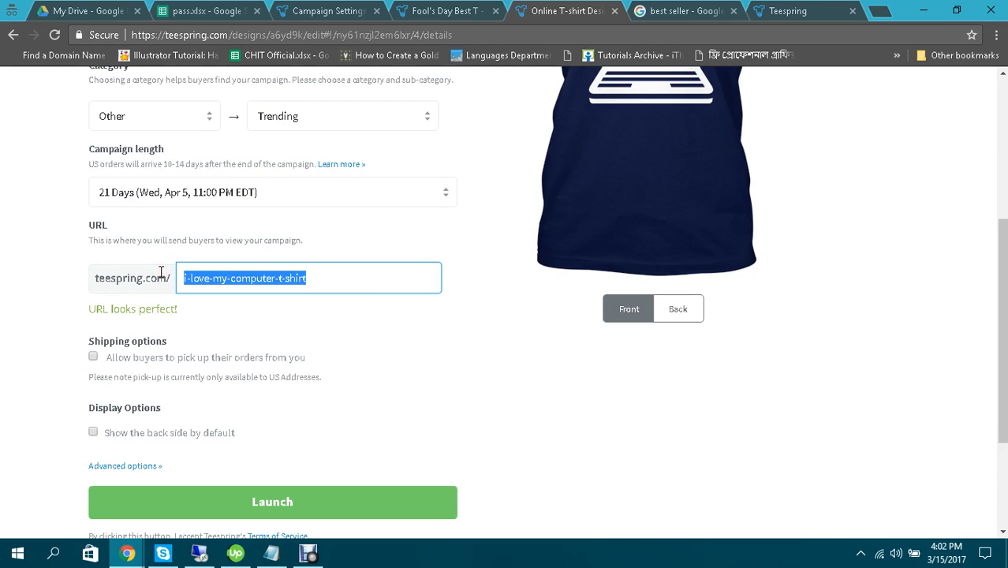
key(BackSpace)
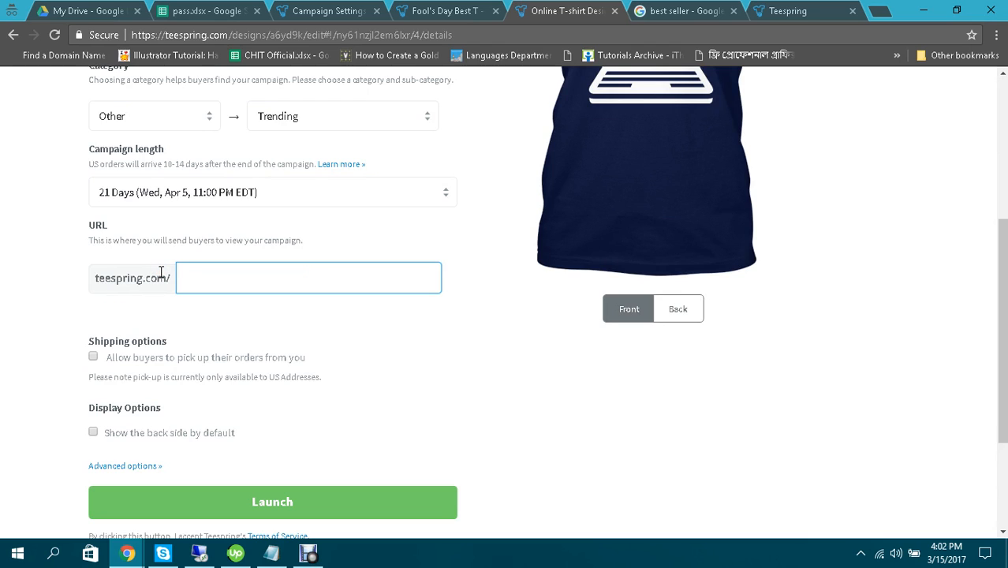
text(computer t shirt)
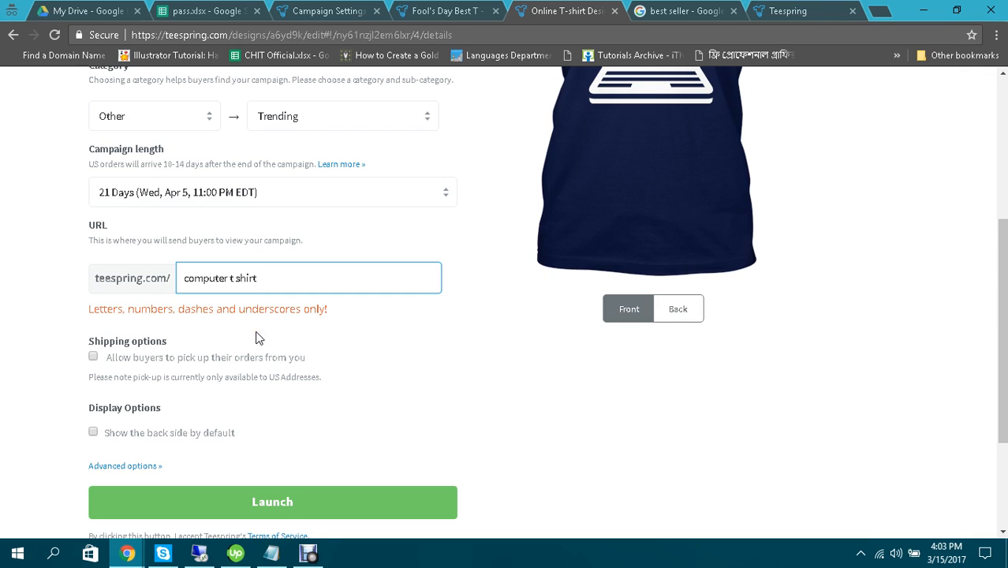
click(375, 323)
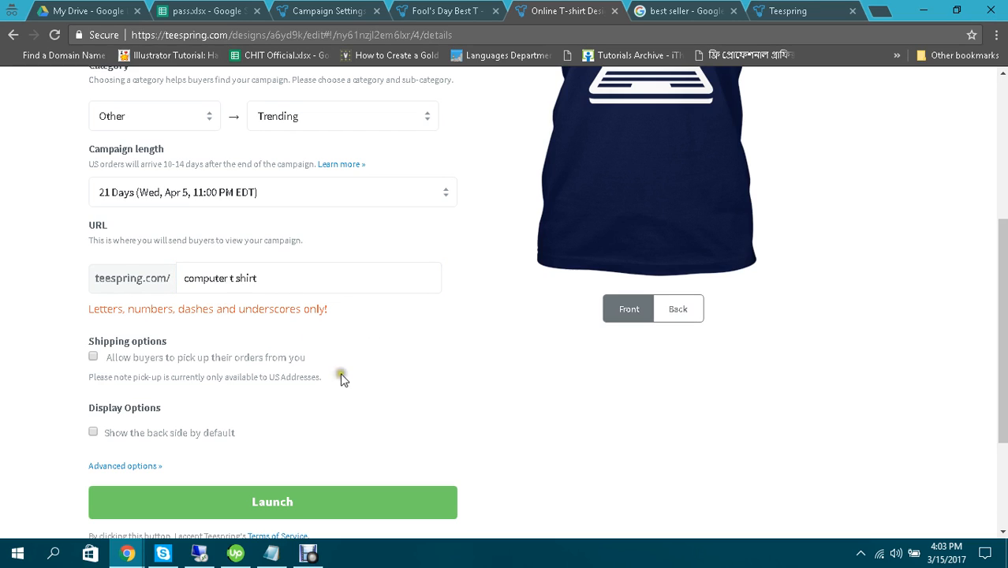
Step: Try to launch the computer T-shirt campaign
click(285, 502)
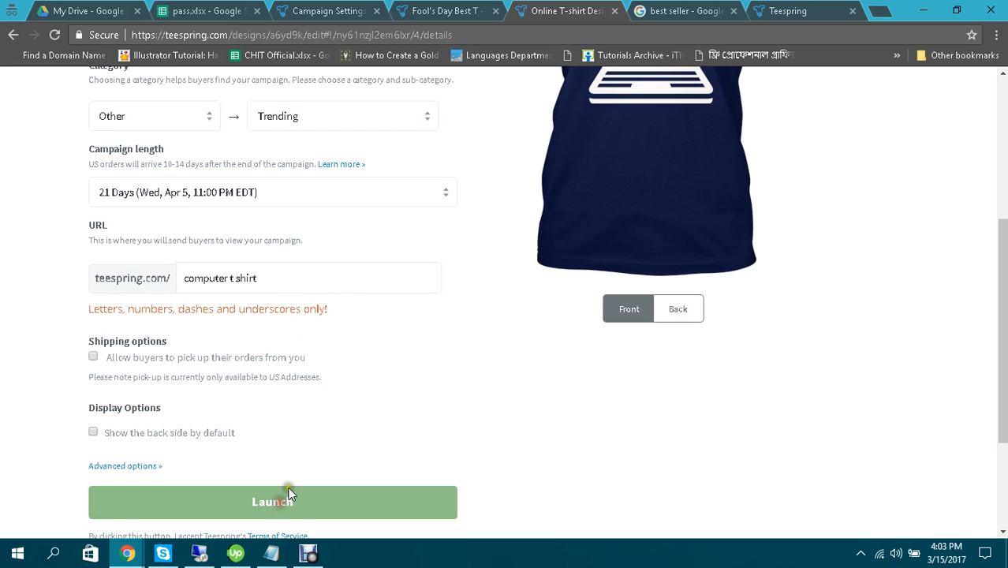
scroll(407, 414, down, 2)
scroll(407, 414, up, 1)
click(404, 413)
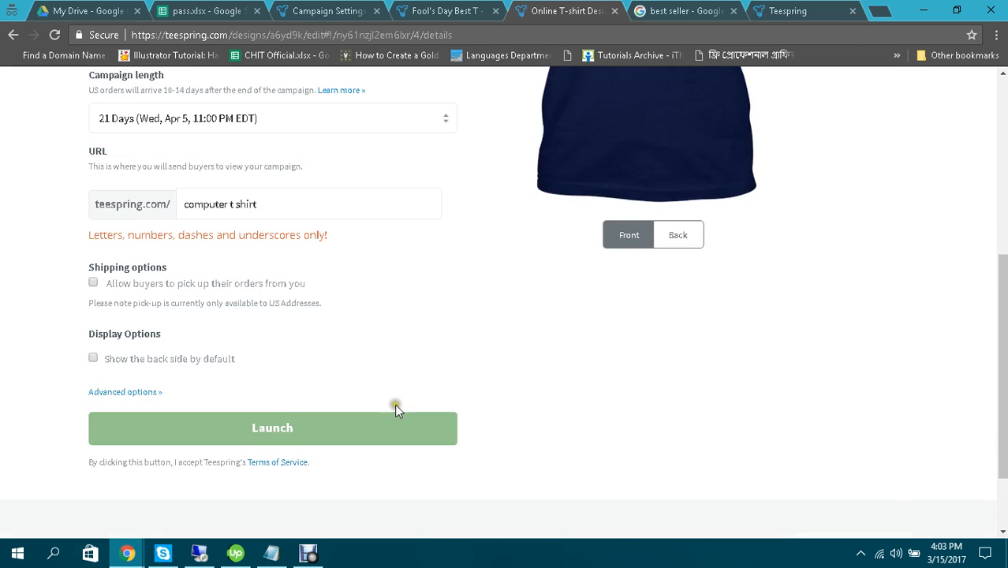
click(194, 248)
click(283, 426)
scroll(369, 338, up, 2)
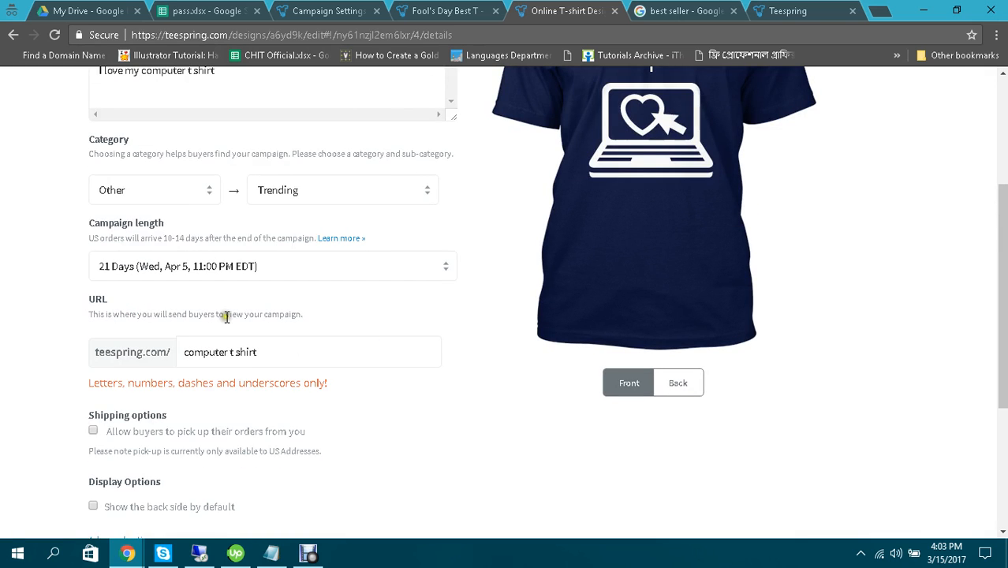
Step: Add dashes to the campaign URL ending so that it reads "computer- t-shirt"
scroll(226, 316, down, 3)
click(243, 128)
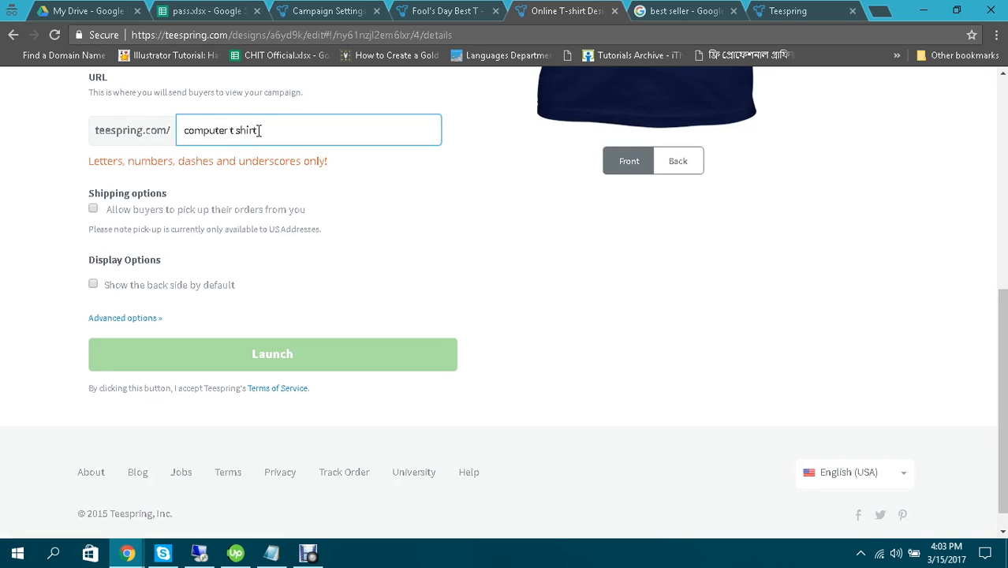
key(Left)
key(Left)
key(Left)
key(Left)
key(Left)
key(Left)
key(BackSpace)
key(BackSpace)
key(BackSpace)
text(r-)
click(260, 131)
click(234, 131)
text(t-)
Step: Change the campaign length to 7 Days (Wed, Mar 22, 11:00 PM EDT)
scroll(426, 318, up, 5)
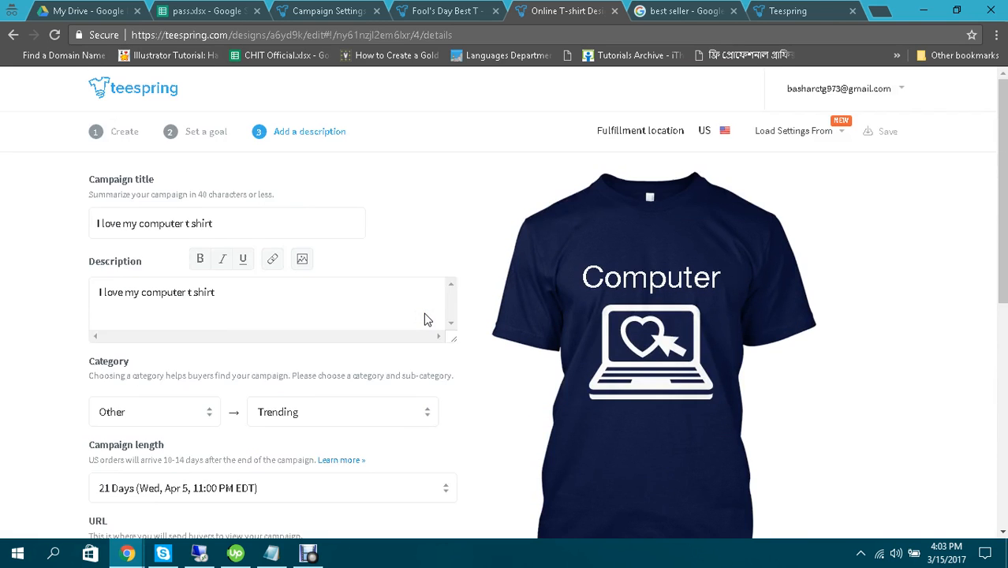
scroll(425, 319, down, 2)
scroll(424, 313, up, 1)
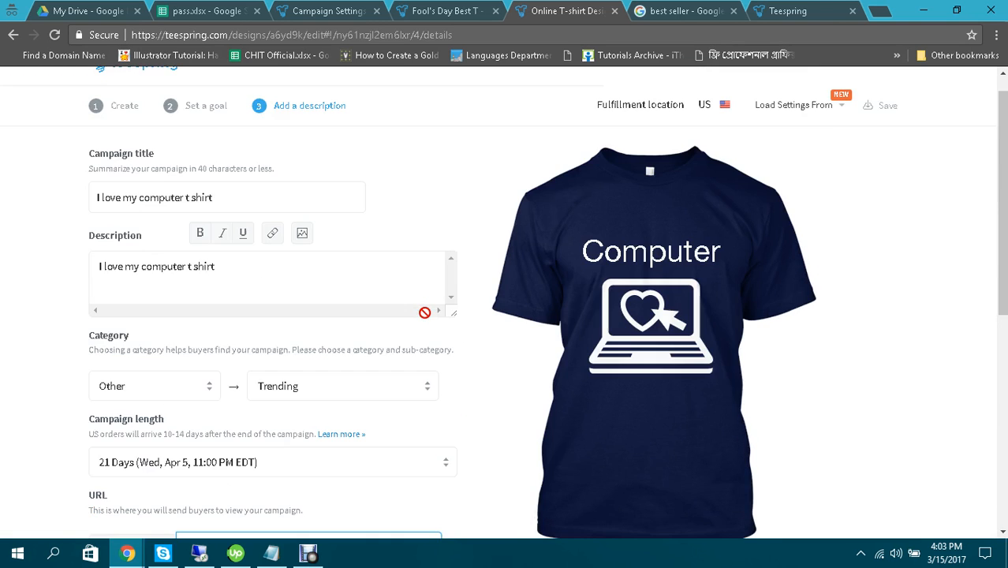
scroll(424, 312, down, 3)
scroll(425, 312, up, 1)
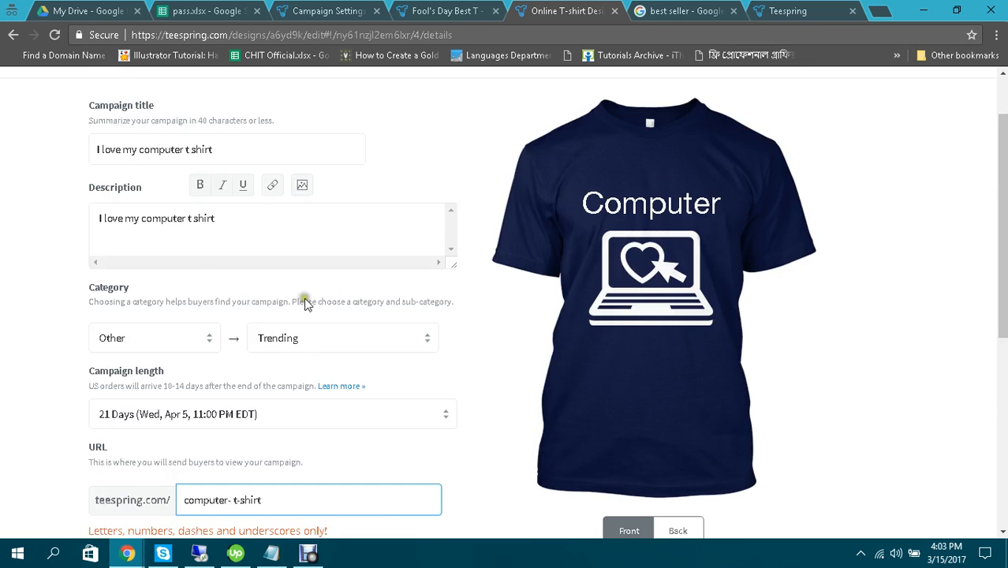
scroll(280, 366, down, 1)
click(272, 271)
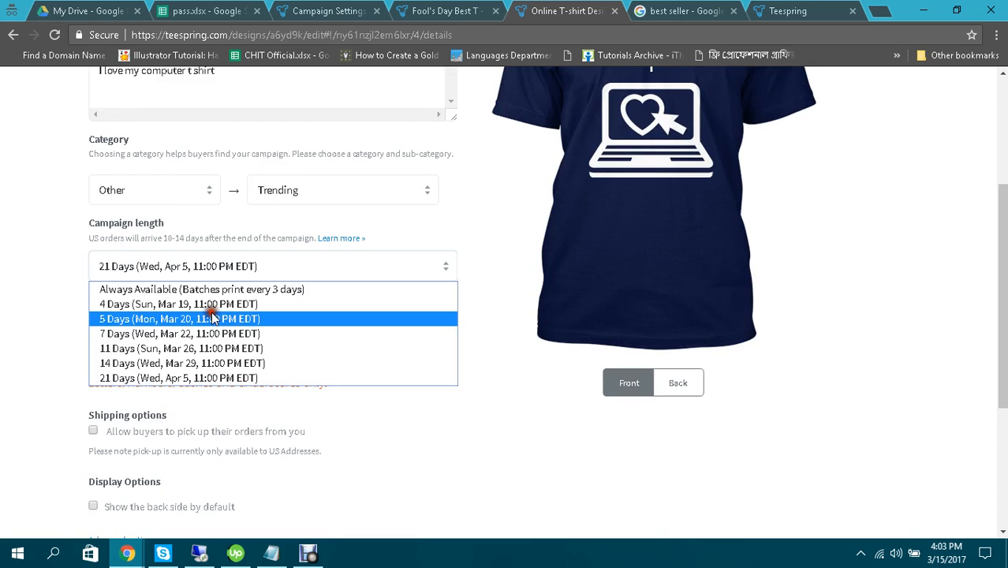
click(402, 333)
Step: Expand the advanced options and check all campaign fields, from the title down to the message groups and launch control
scroll(403, 327, down, 3)
scroll(402, 328, up, 4)
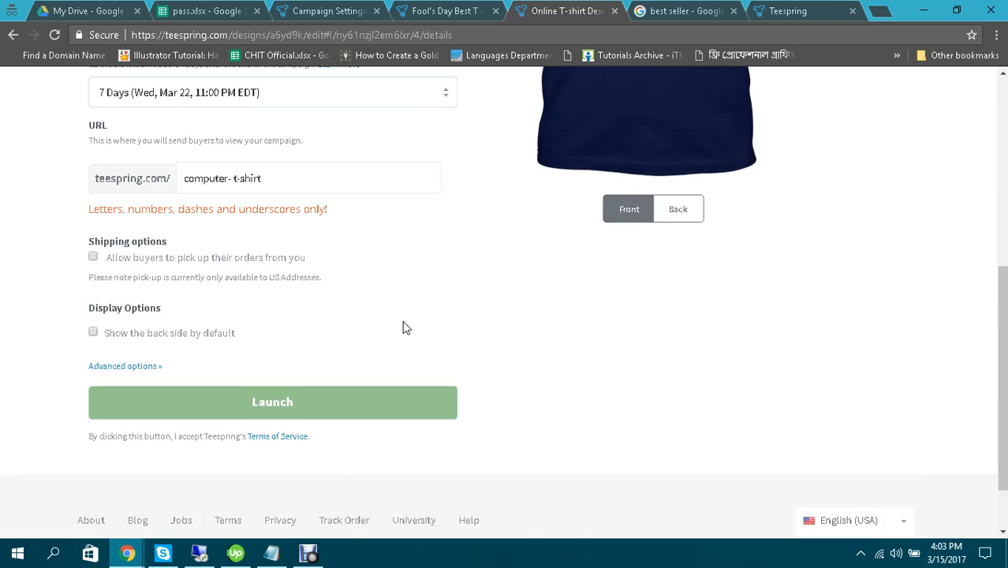
scroll(366, 318, down, 2)
scroll(344, 334, down, 2)
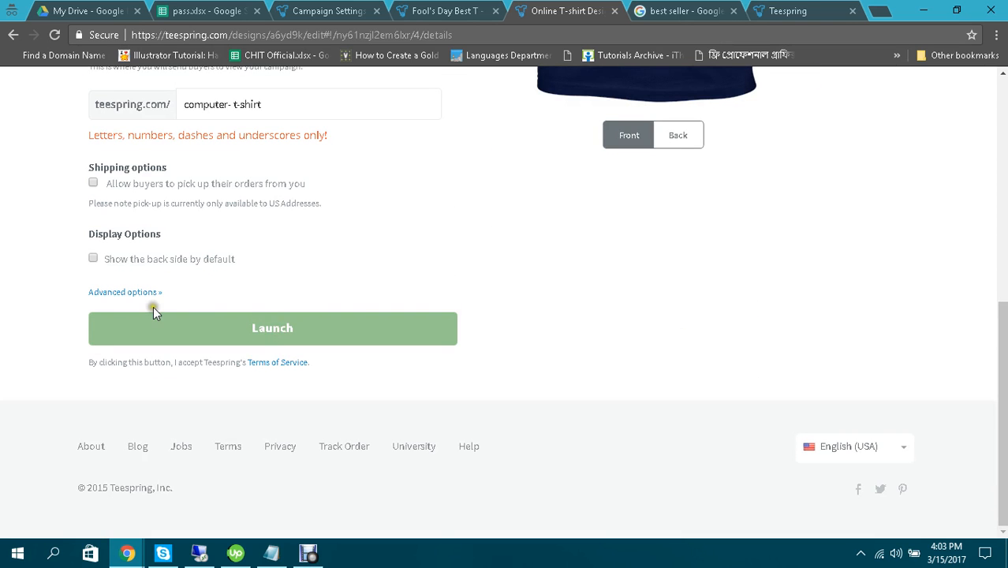
click(131, 292)
scroll(299, 307, down, 2)
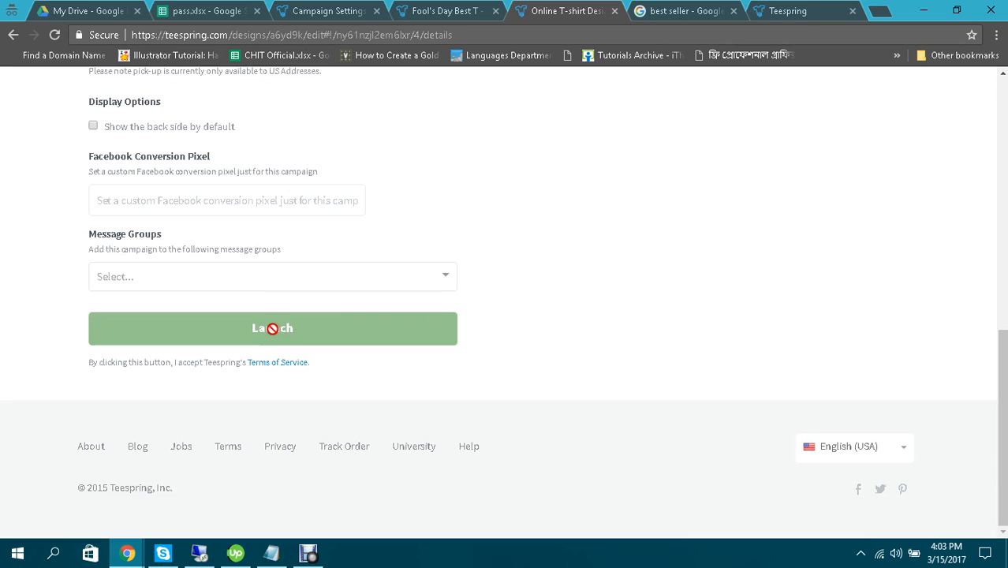
scroll(421, 330, up, 4)
scroll(421, 330, up, 3)
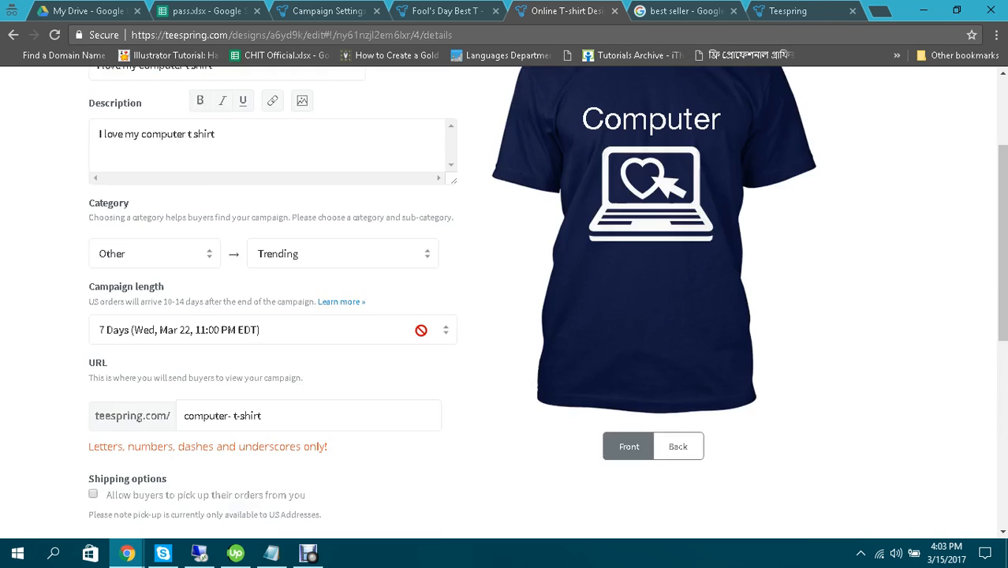
scroll(421, 330, down, 2)
scroll(422, 331, up, 3)
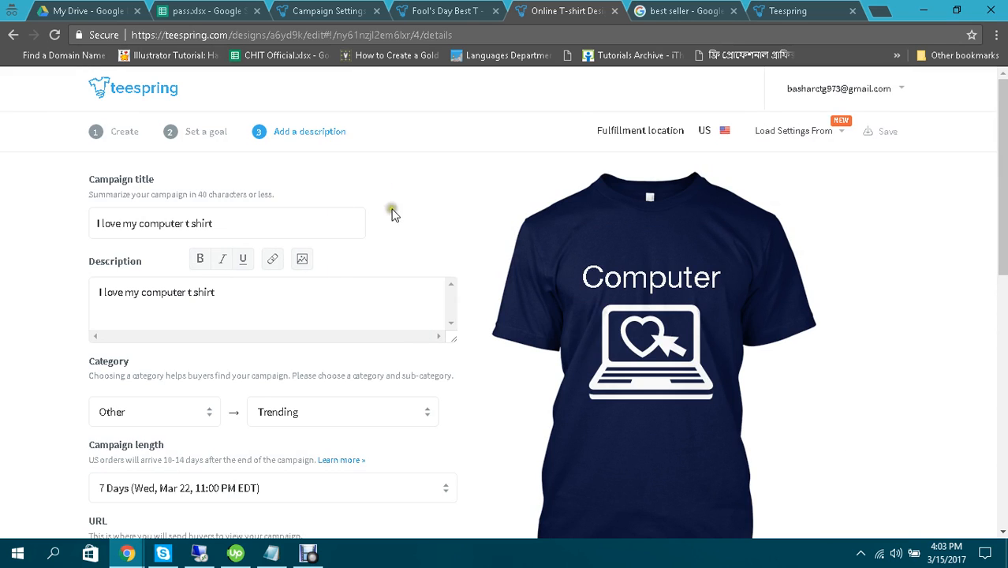
scroll(454, 252, down, 6)
scroll(453, 254, down, 2)
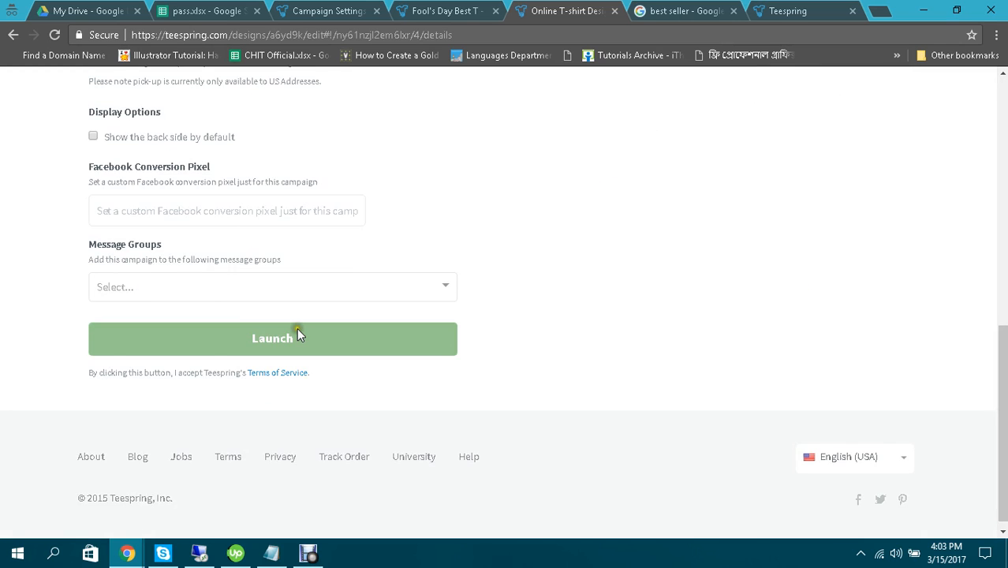
Step: Reload the campaign description page to start with an empty form
scroll(299, 334, up, 8)
click(493, 34)
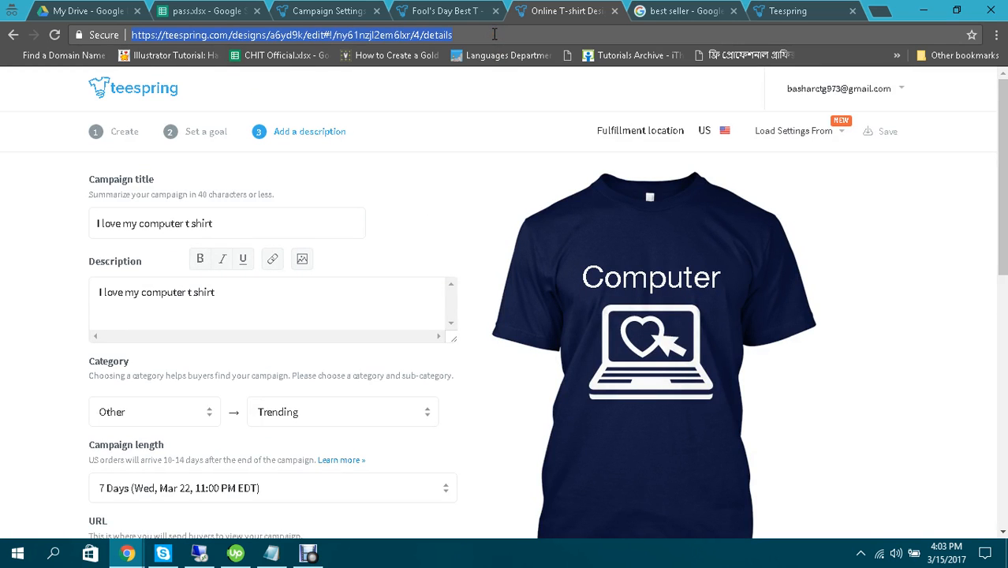
key(Return)
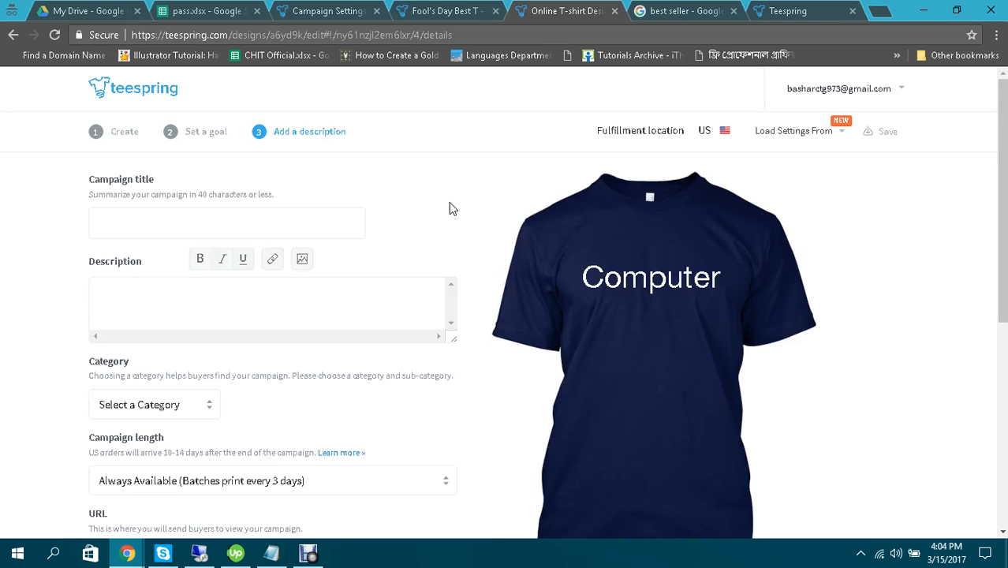
Step: Enter "my computer t shirt" as both the campaign title and the description
click(438, 231)
click(206, 220)
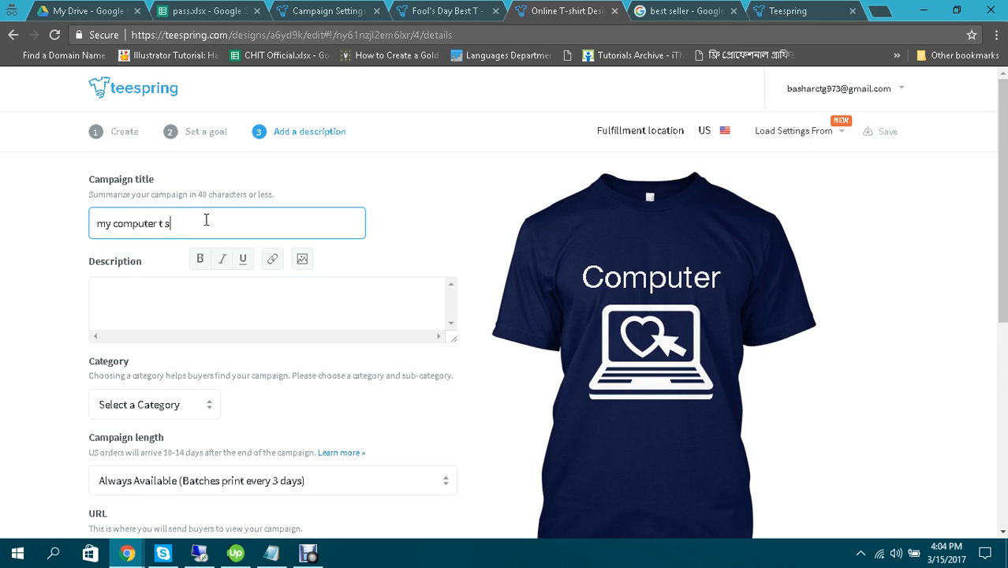
triple_click(206, 220)
key(ctrl+c)
click(234, 303)
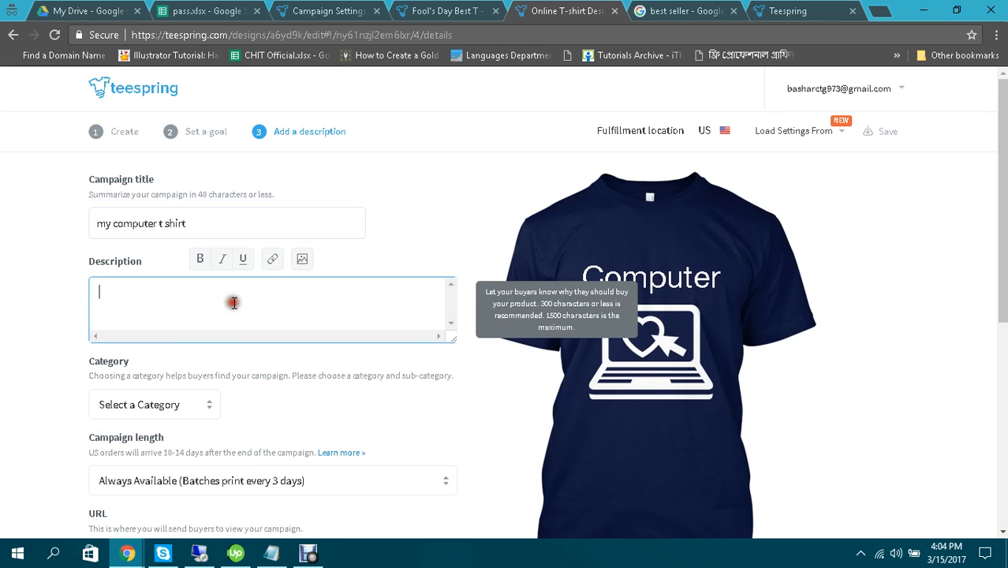
key(ctrl+v)
Step: Set the campaign's category to Other with sub-category Trending, and its length to 21 Days (Wed, Apr 5, 11:00 PM EDT)
scroll(4, 344, down, 2)
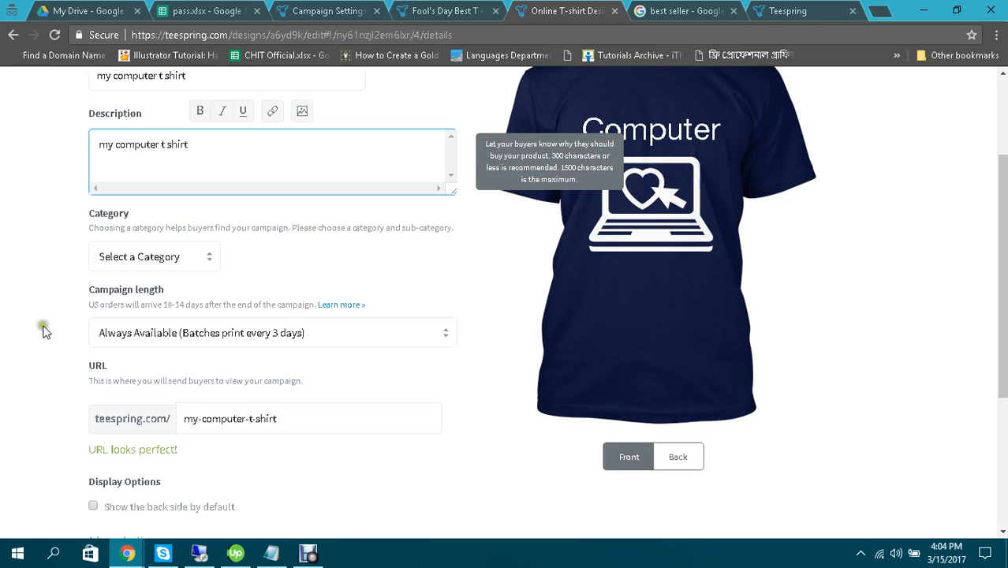
click(202, 257)
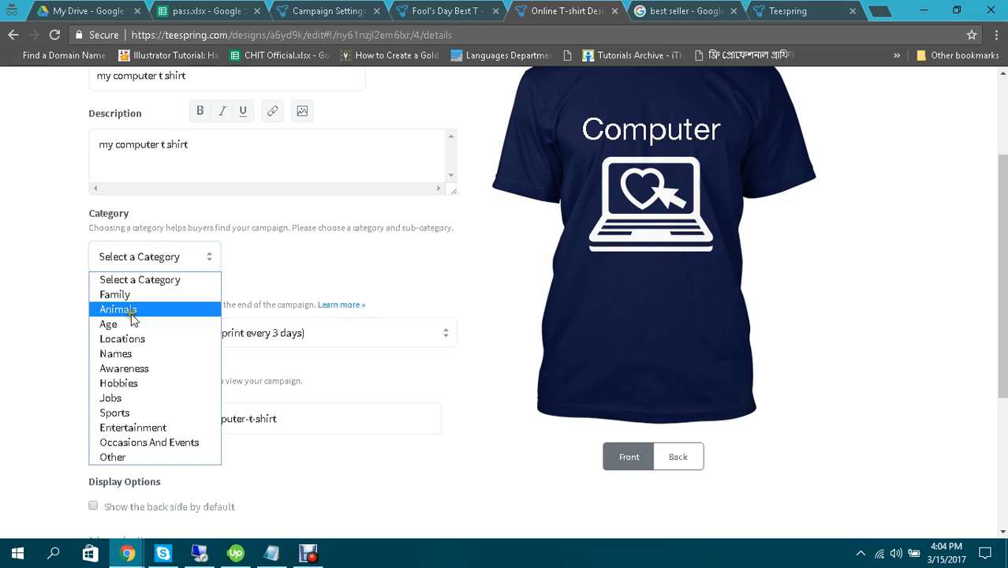
click(142, 443)
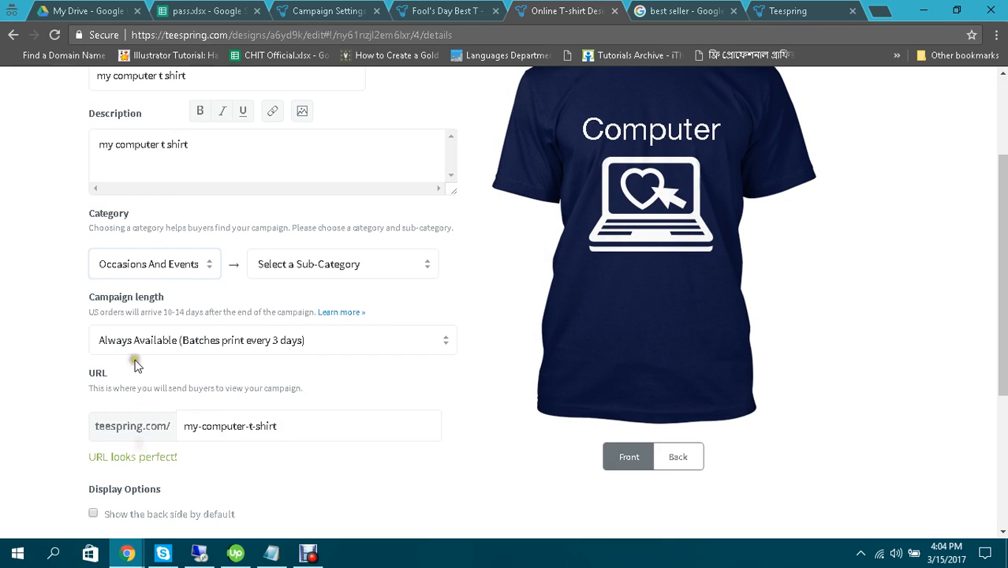
click(166, 266)
click(139, 464)
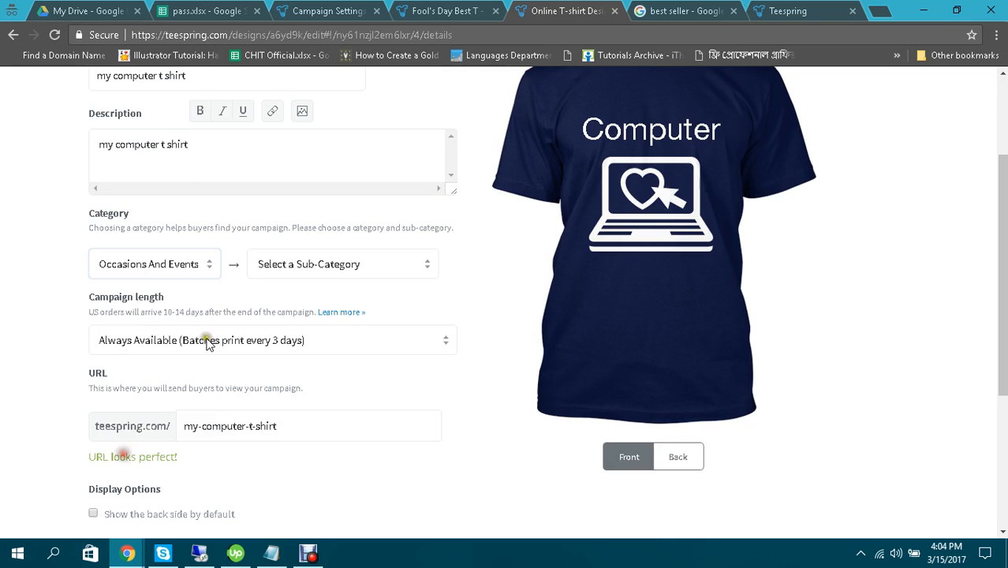
click(328, 268)
scroll(268, 359, down, 3)
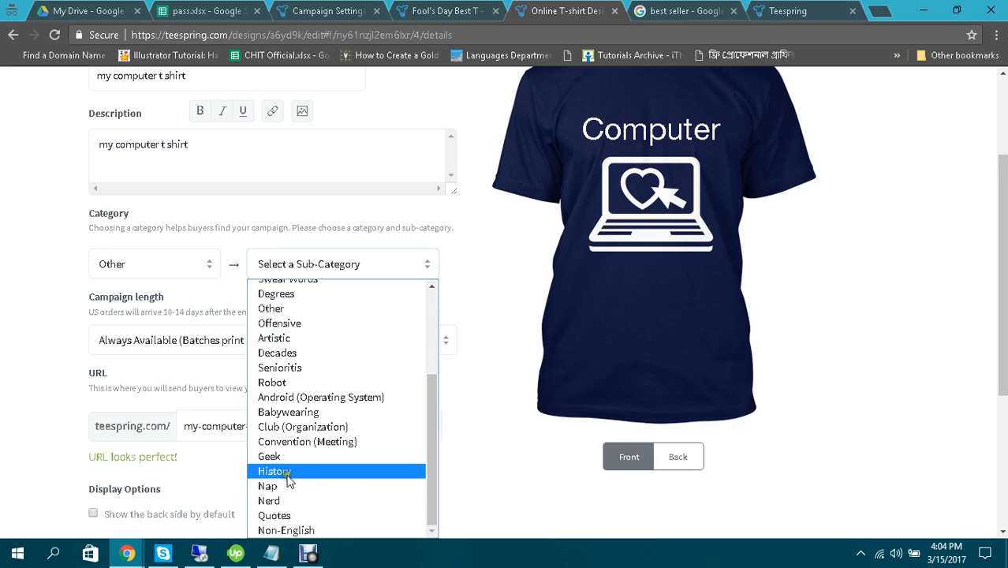
scroll(312, 324, up, 3)
click(308, 345)
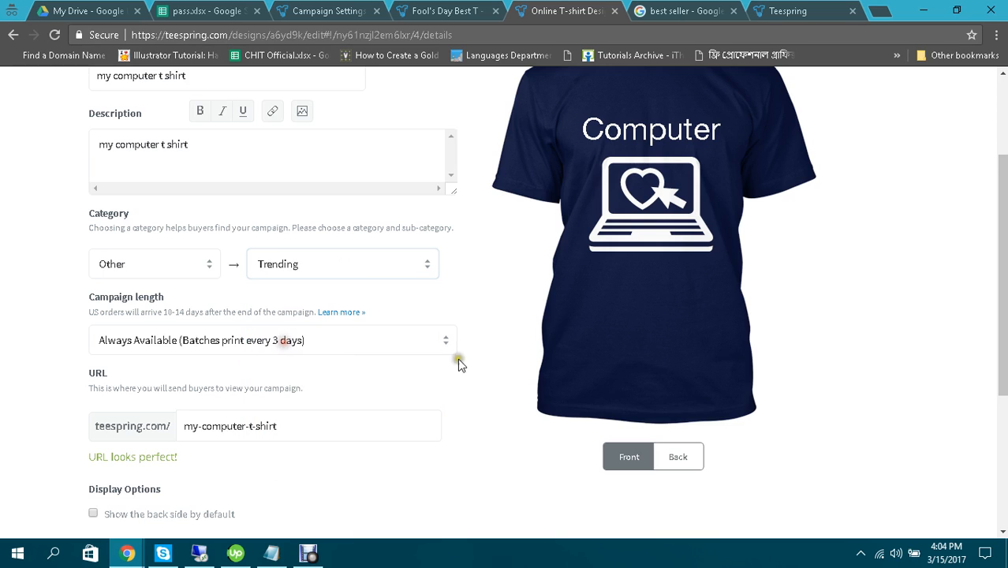
click(321, 339)
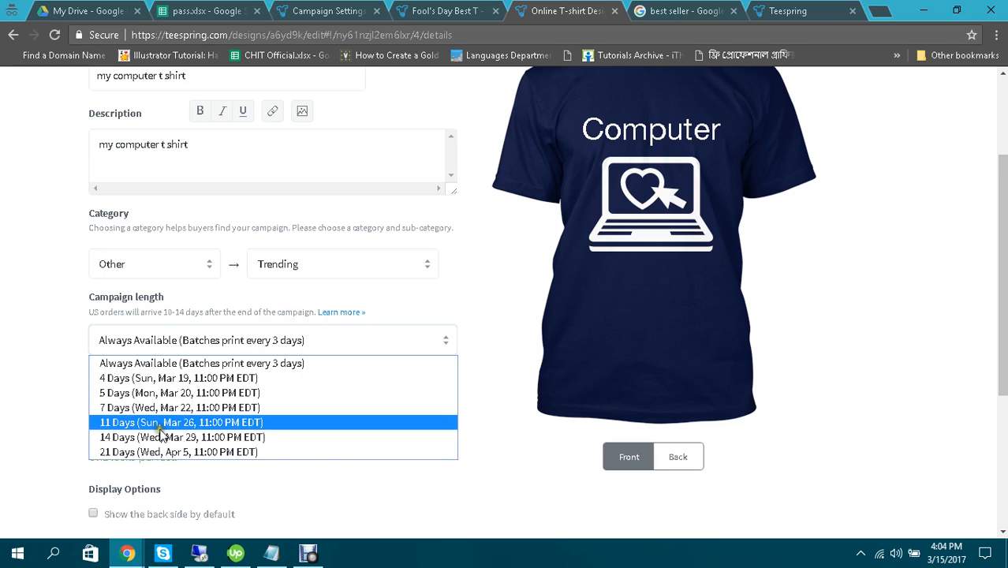
click(169, 451)
Step: Check the my-computer-t-shirt URL and the other campaign details, and launch the campaign
scroll(16, 387, down, 3)
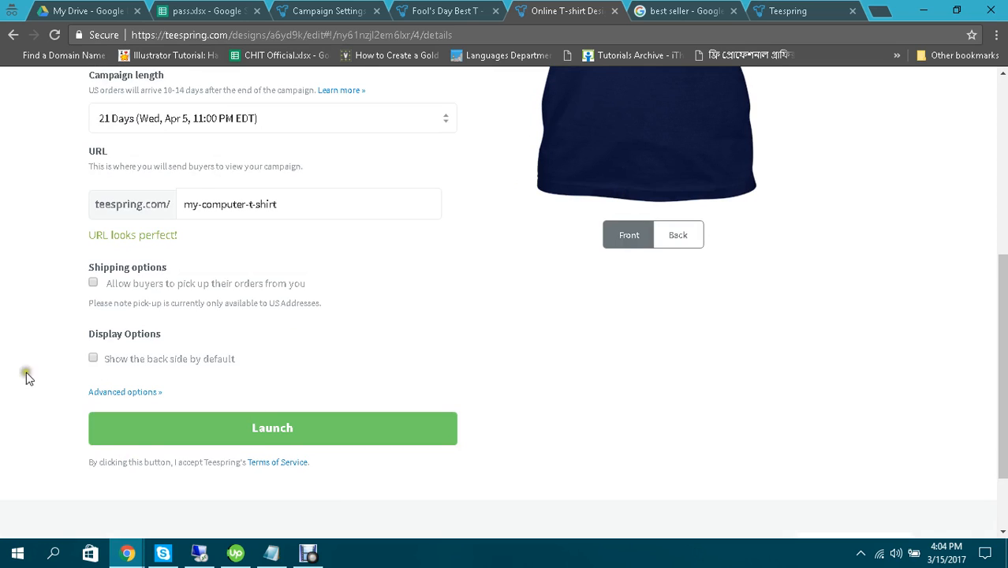
drag(95, 236, 218, 242)
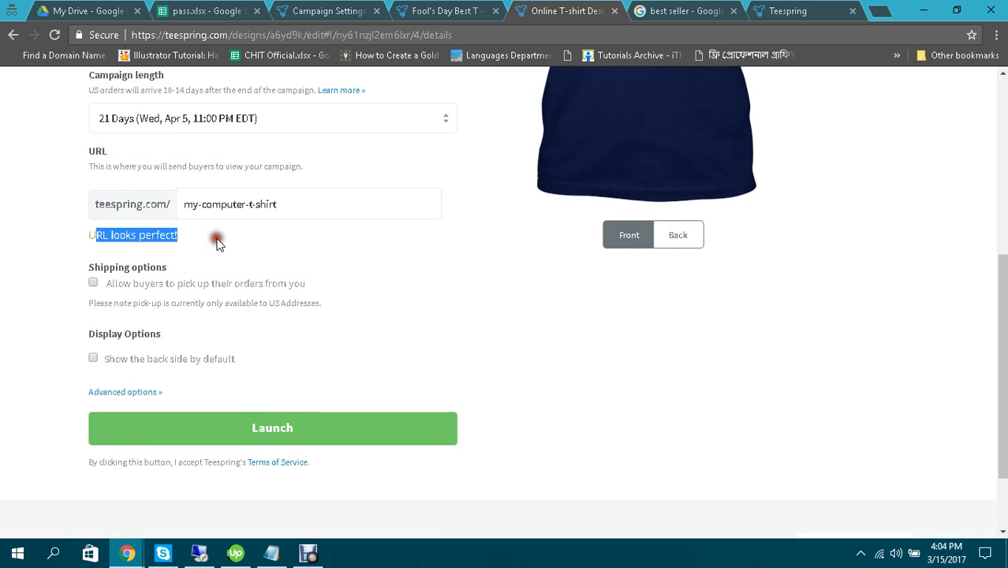
click(218, 242)
scroll(314, 259, up, 5)
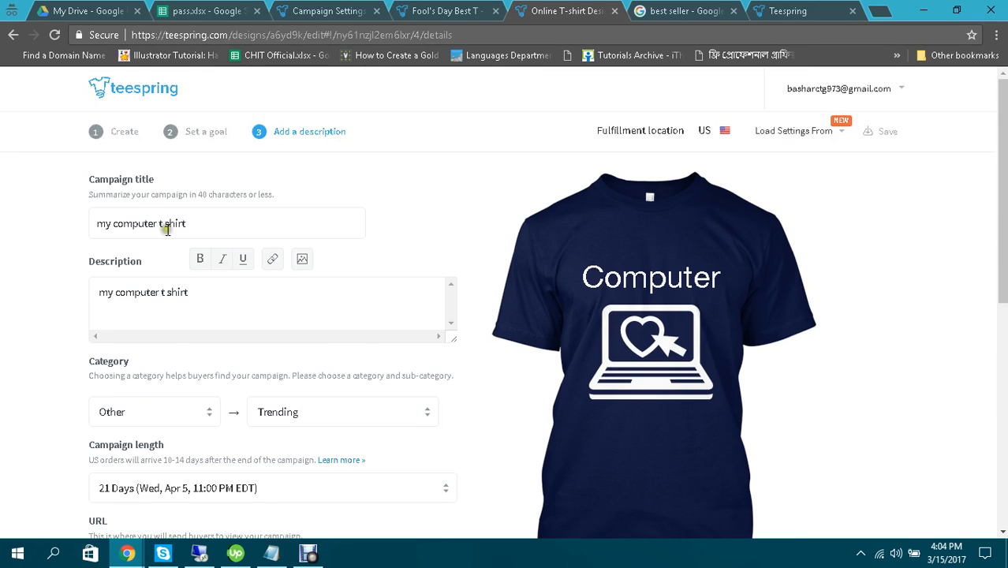
scroll(167, 229, down, 4)
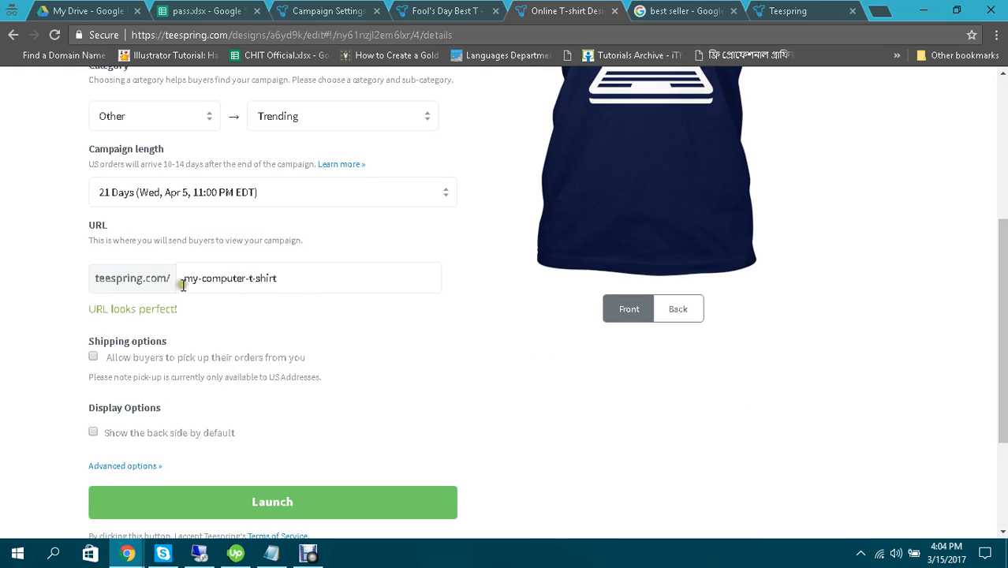
scroll(180, 276, down, 2)
click(278, 352)
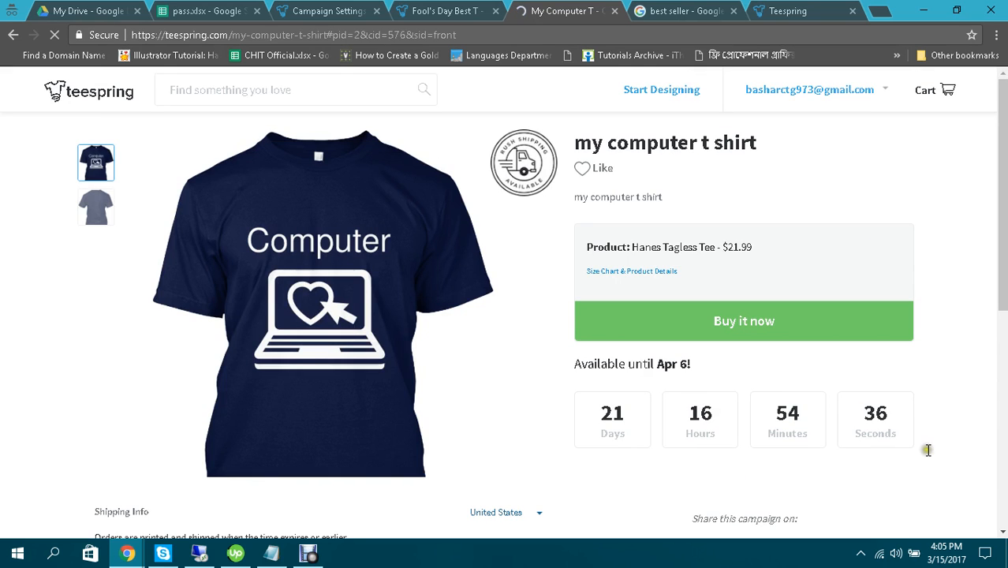
Step: Look over the launched campaign's sales page and open the campaigns dashboard to examine the active campaigns
scroll(899, 441, down, 6)
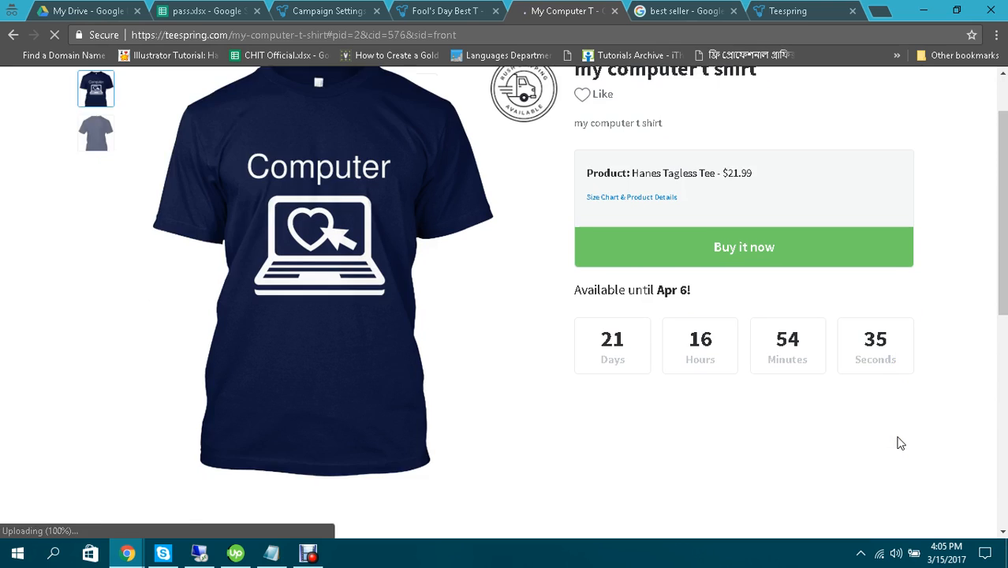
scroll(899, 441, up, 6)
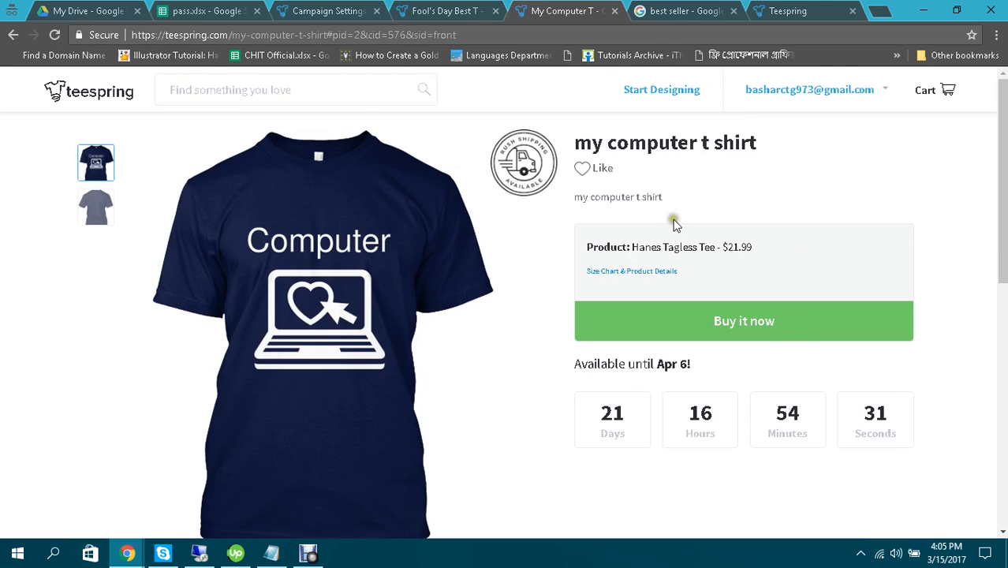
click(792, 93)
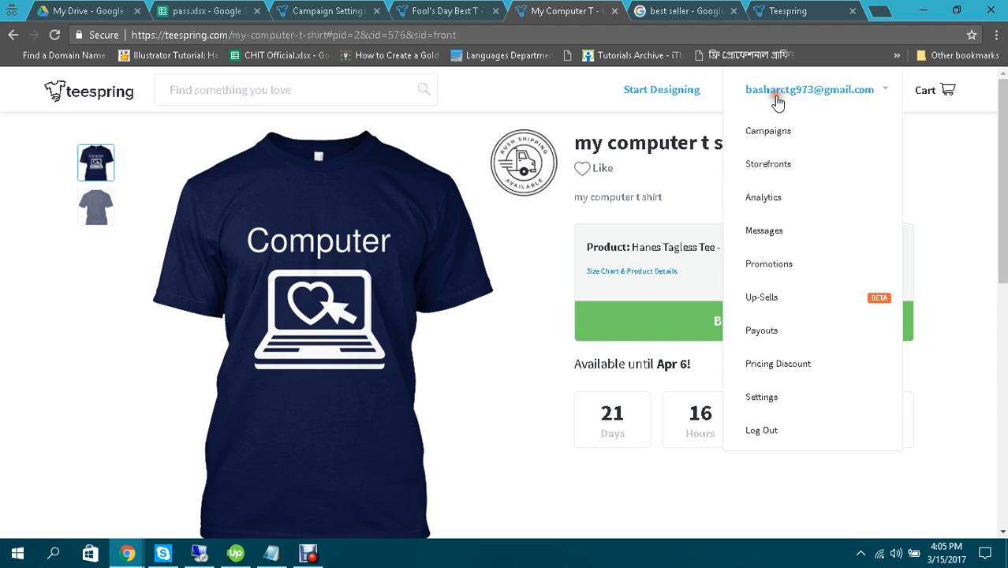
click(764, 165)
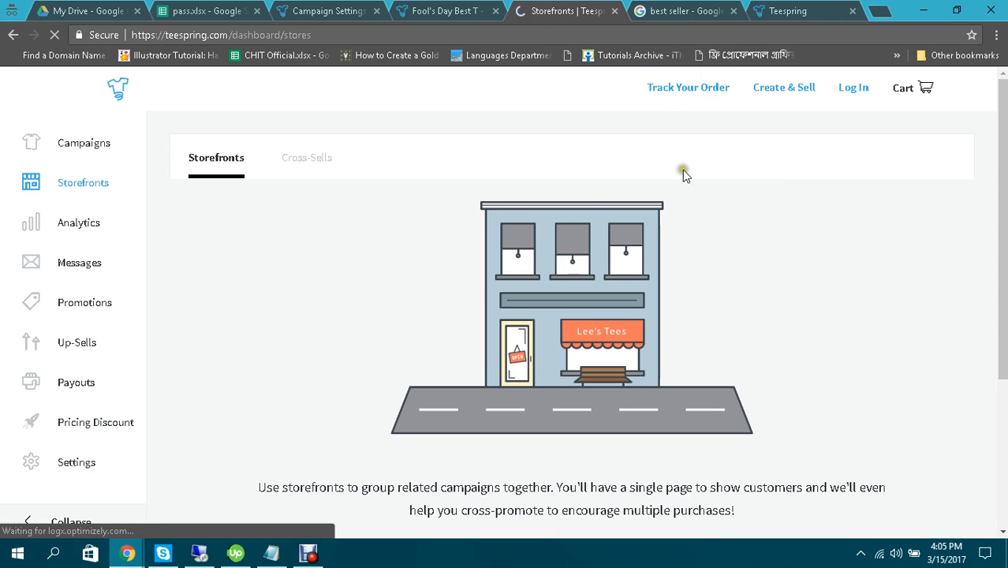
click(86, 153)
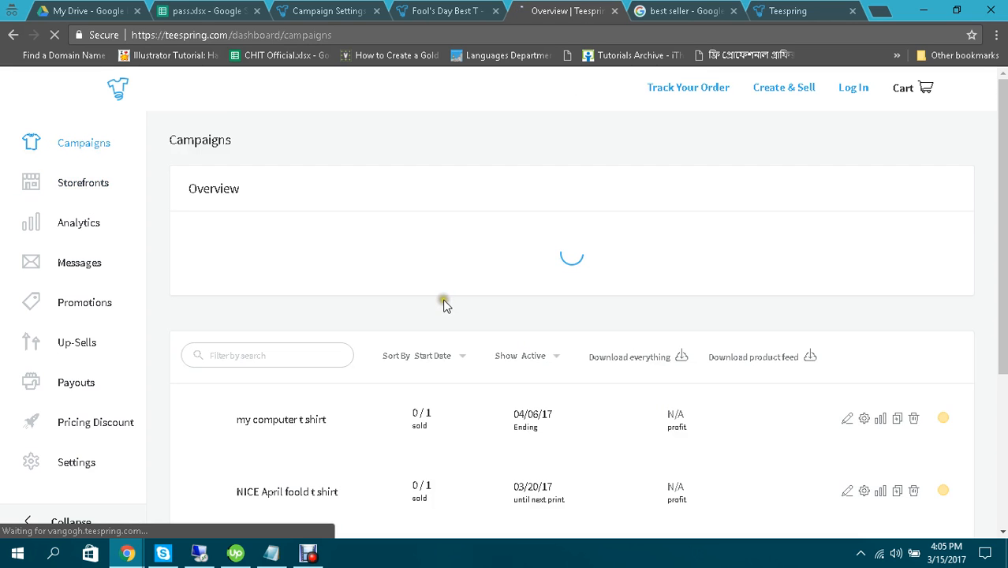
scroll(446, 314, down, 3)
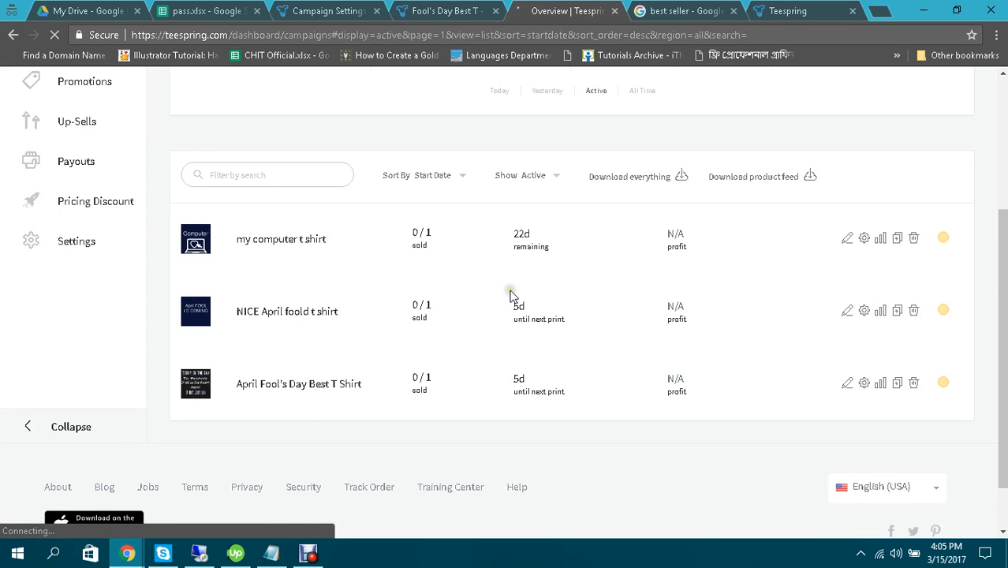
scroll(721, 272, up, 3)
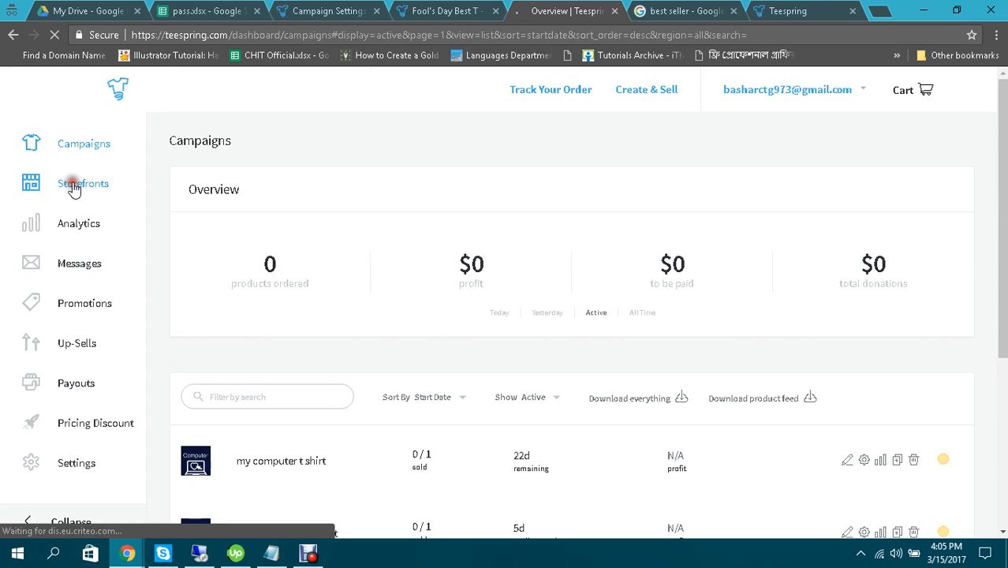
Step: Create a new storefront named "April Fool's T Shirts"
scroll(347, 237, down, 3)
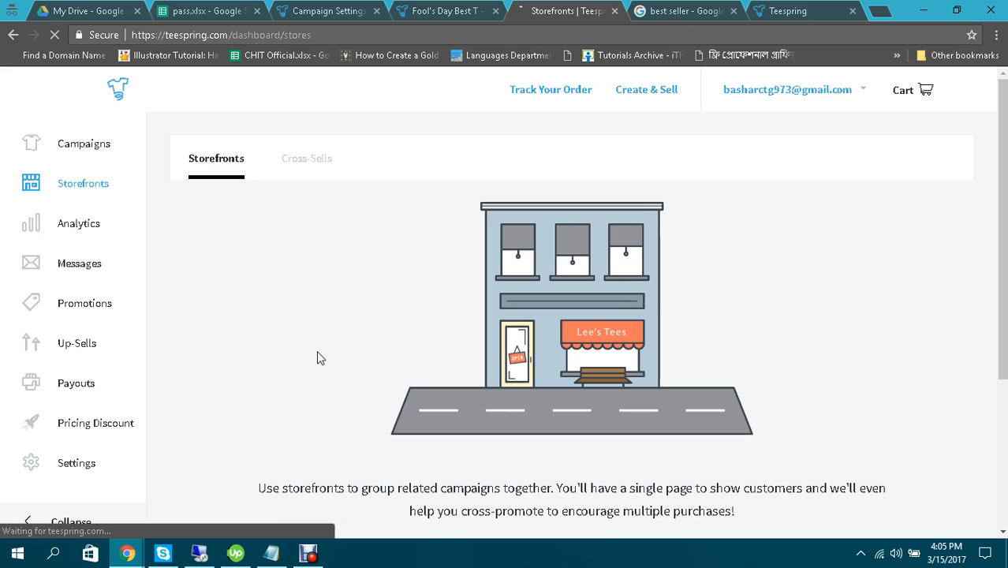
scroll(316, 358, down, 3)
scroll(316, 358, up, 3)
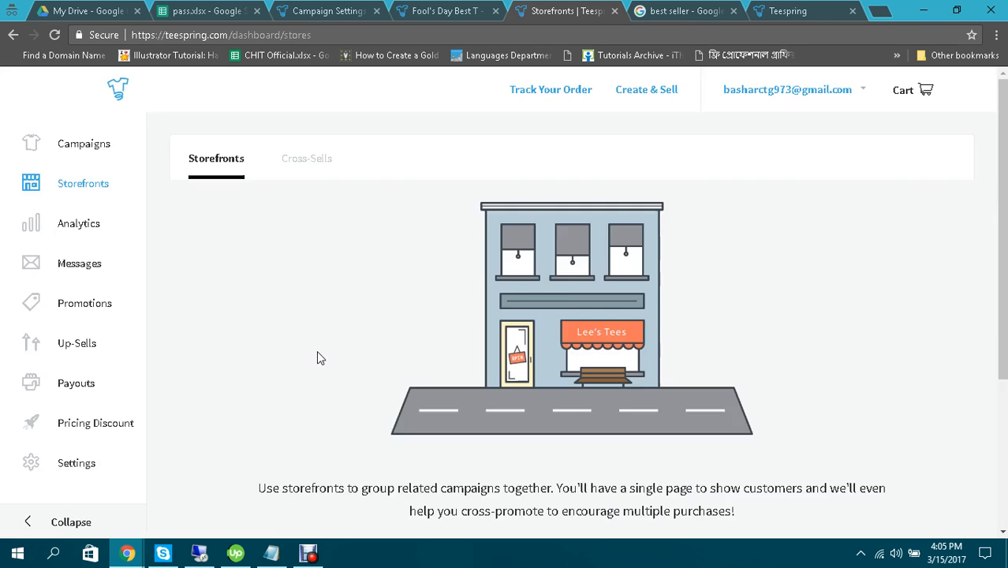
scroll(316, 358, down, 3)
click(573, 354)
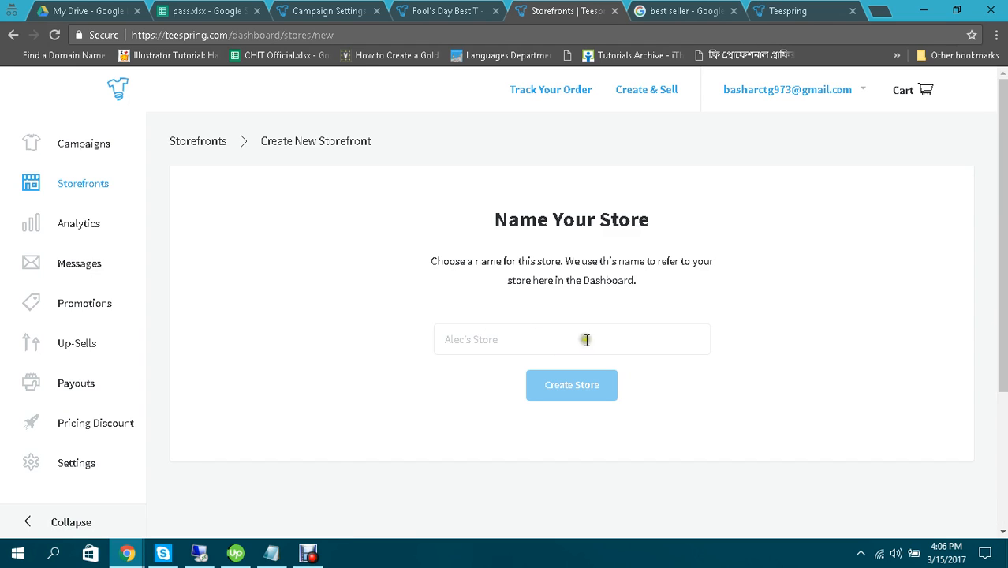
click(521, 335)
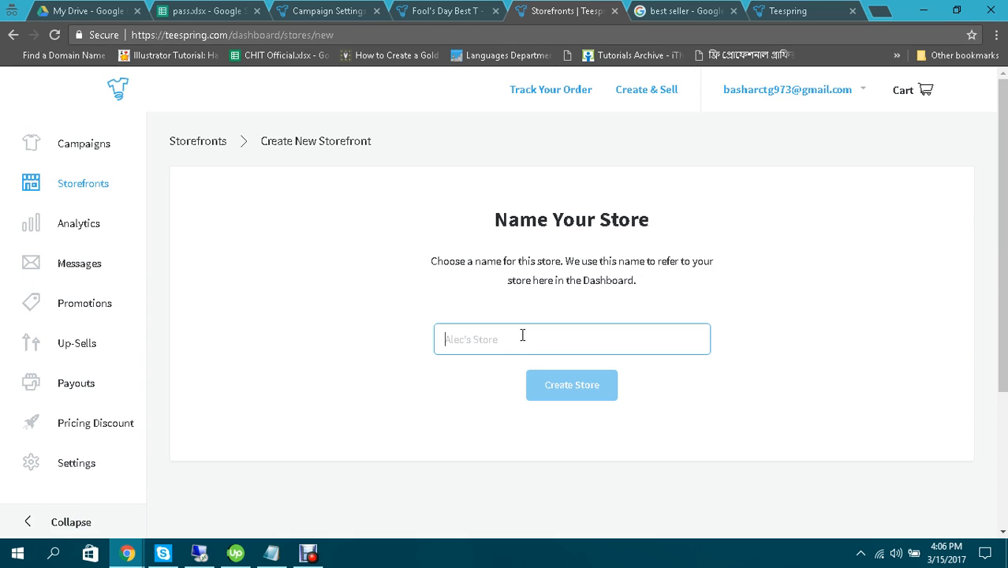
text(a)
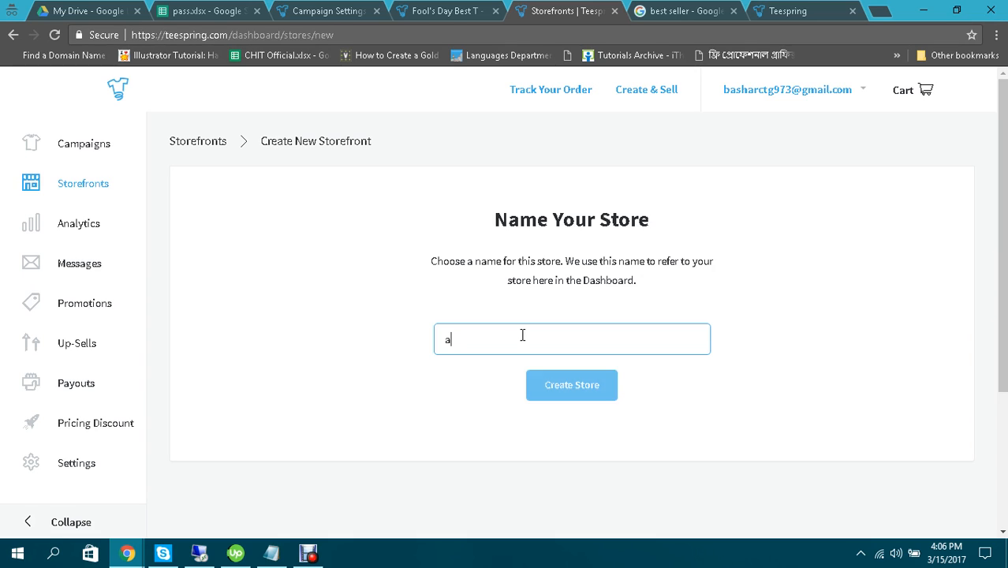
key(BackSpace)
text(A)
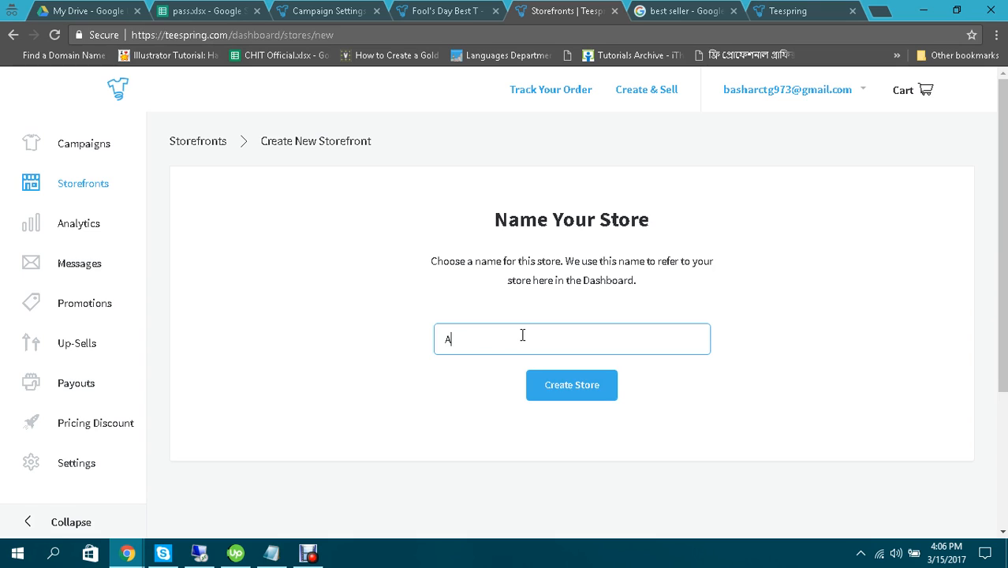
text(pril Fool's  T Shirts)
click(556, 384)
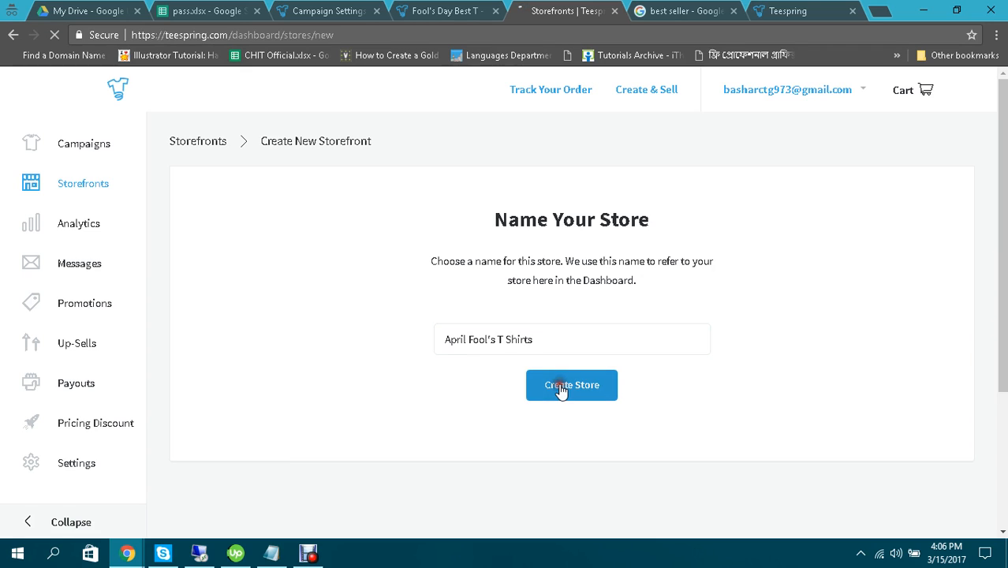
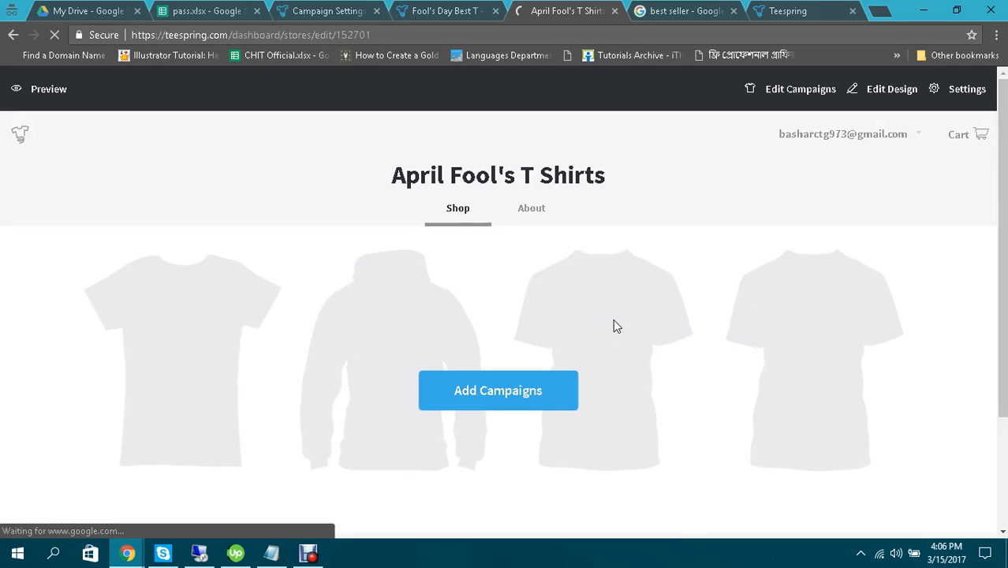
Step: Start adding campaigns to the storefront and select all seven Best Mothers Day T Shirt 2017 products, from Women's Premium Tee to Sticker - Portrait
click(487, 394)
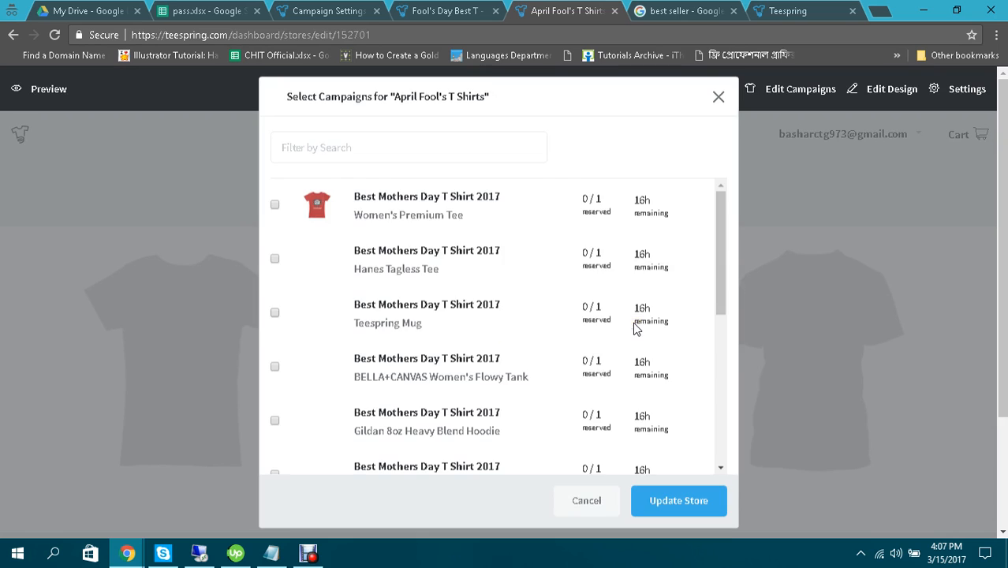
scroll(561, 309, down, 10)
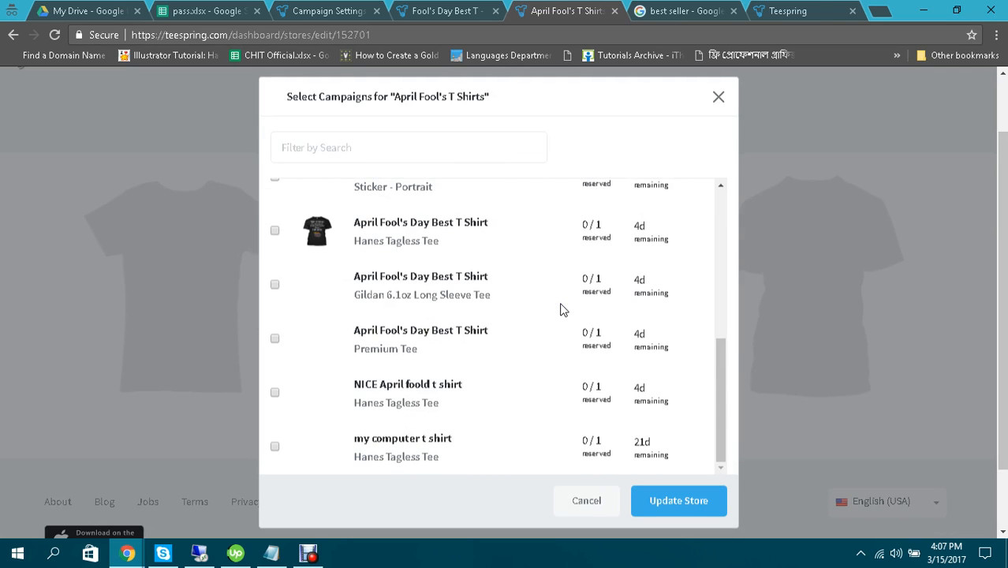
scroll(562, 308, up, 1)
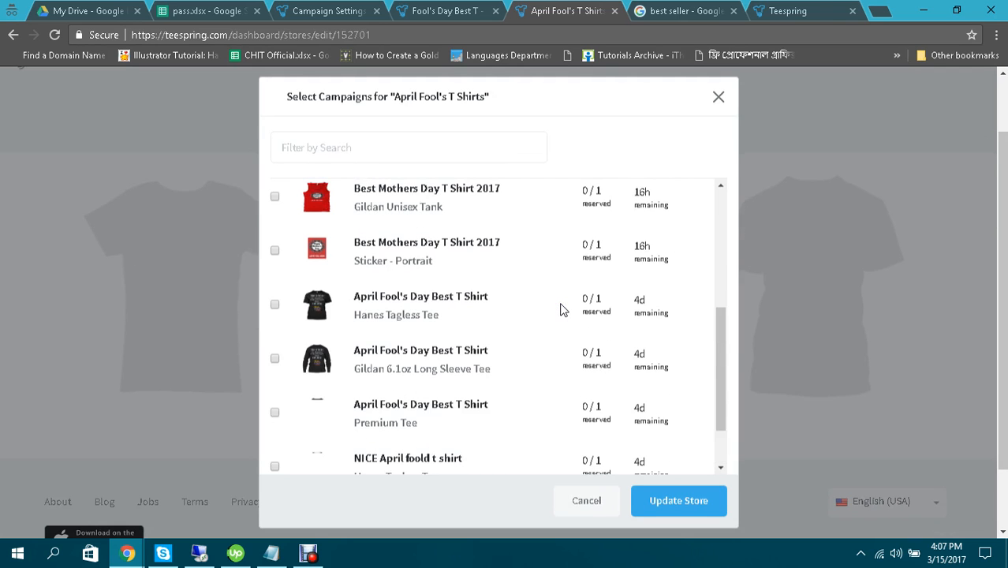
scroll(563, 308, down, 1)
scroll(562, 309, down, 1)
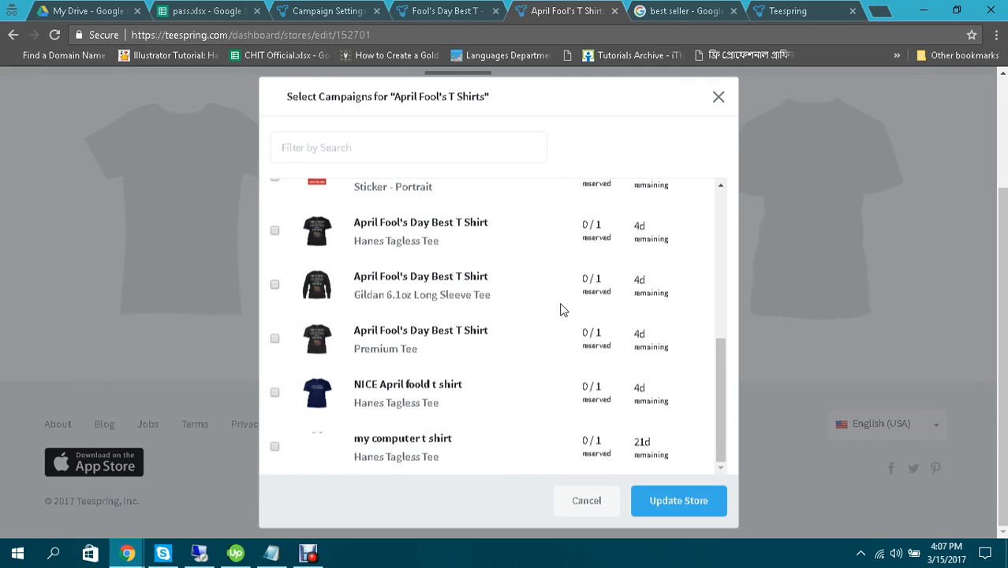
scroll(559, 311, up, 12)
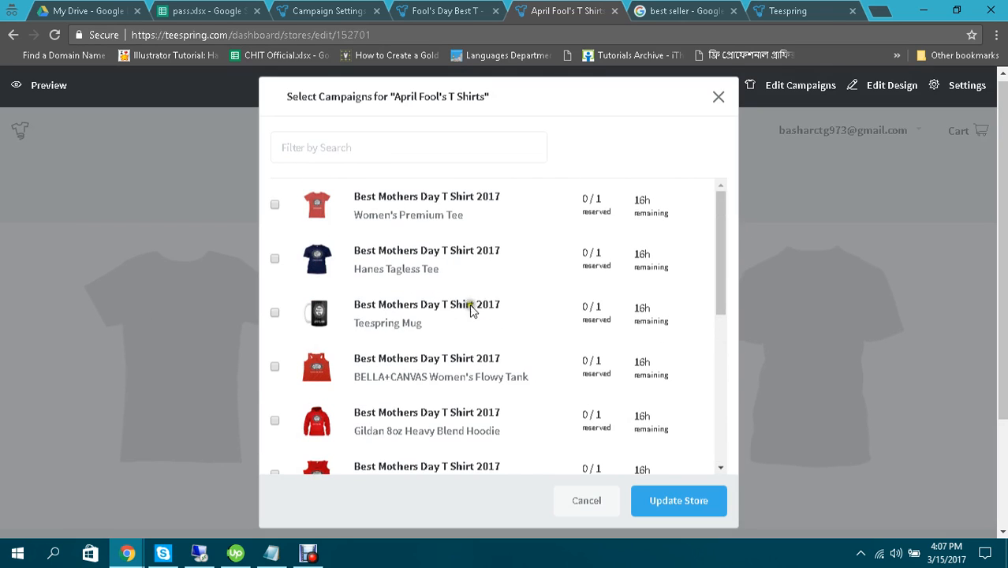
click(273, 206)
click(273, 258)
click(275, 314)
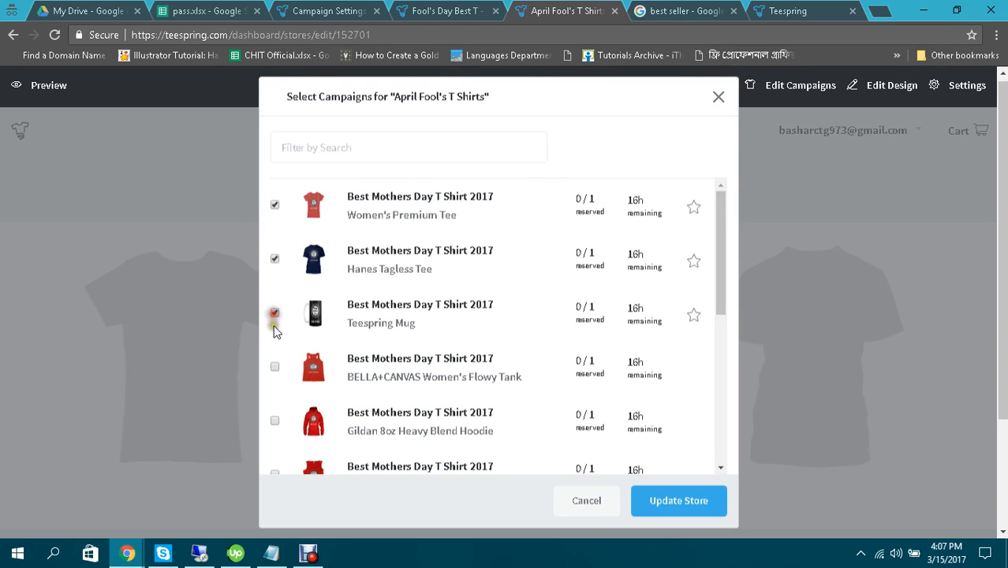
click(275, 366)
click(273, 424)
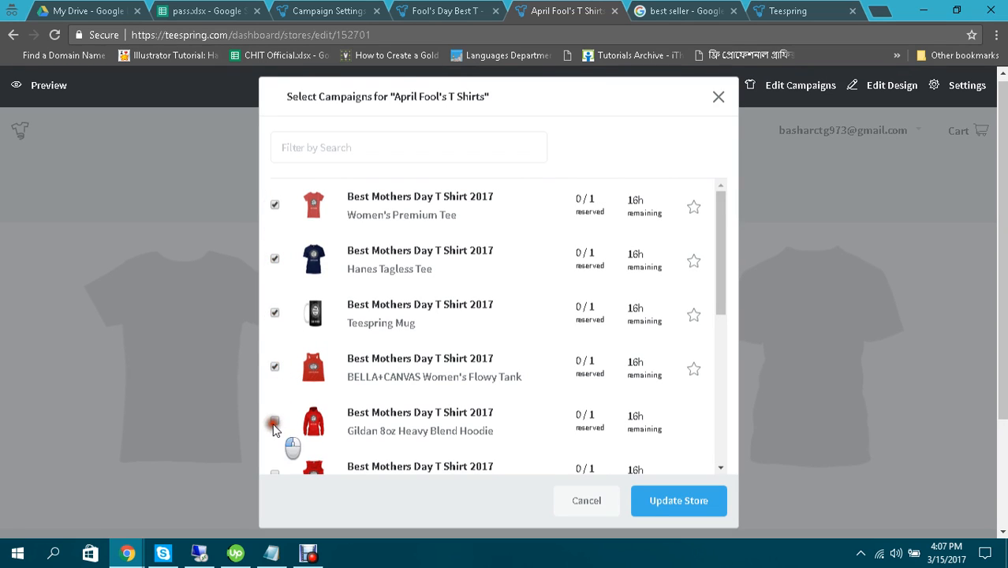
scroll(273, 407, down, 4)
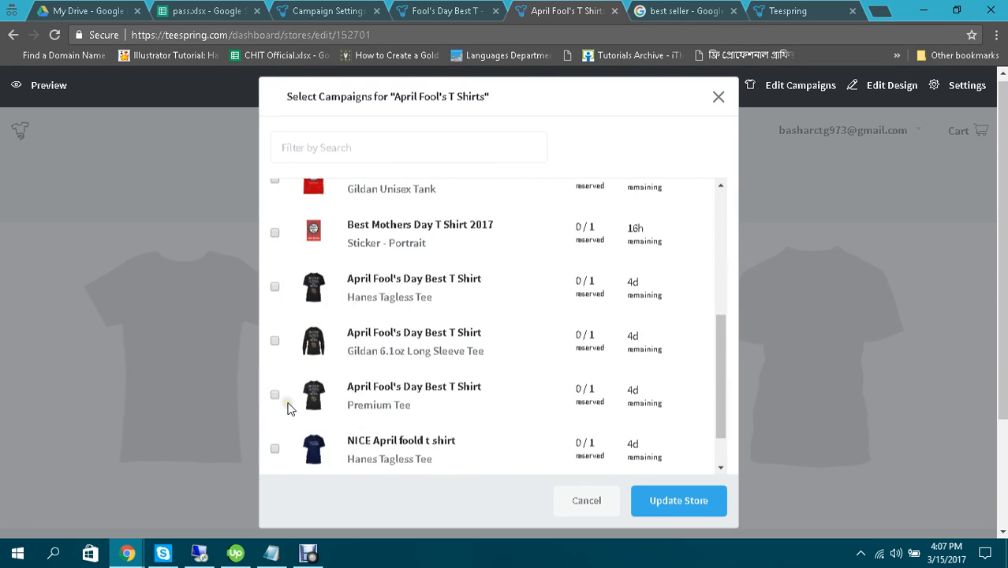
scroll(281, 270, up, 1)
click(274, 252)
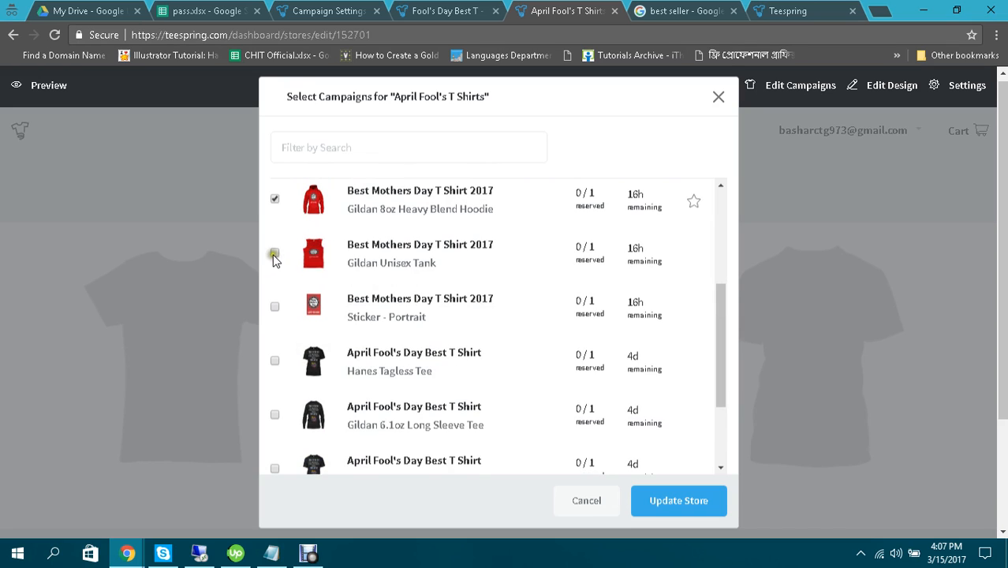
click(275, 308)
Step: Select the three April Fool's Day Best T Shirt products, NICE April foold t shirt and my computer t shirt, and update the store
click(275, 360)
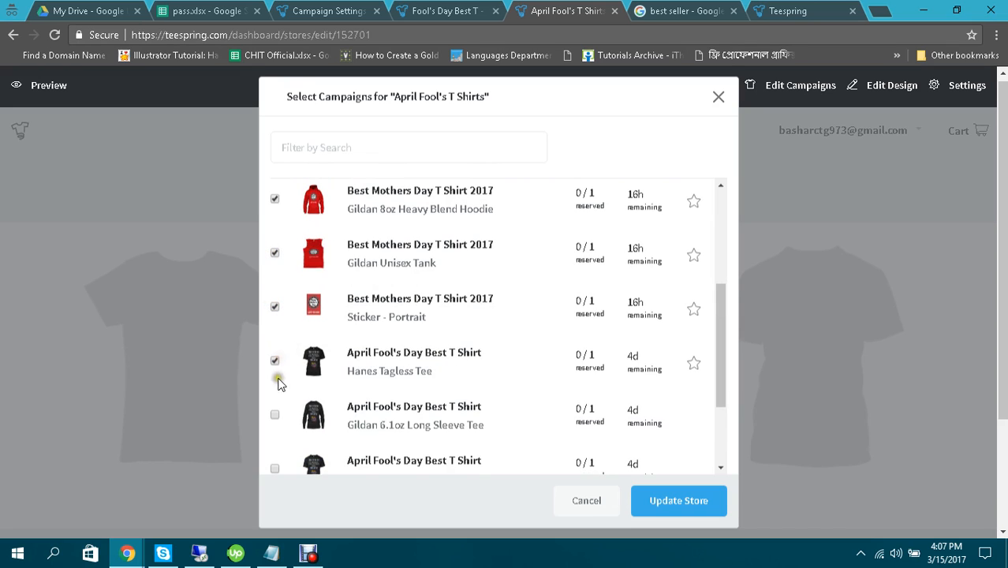
click(275, 414)
scroll(290, 414, down, 3)
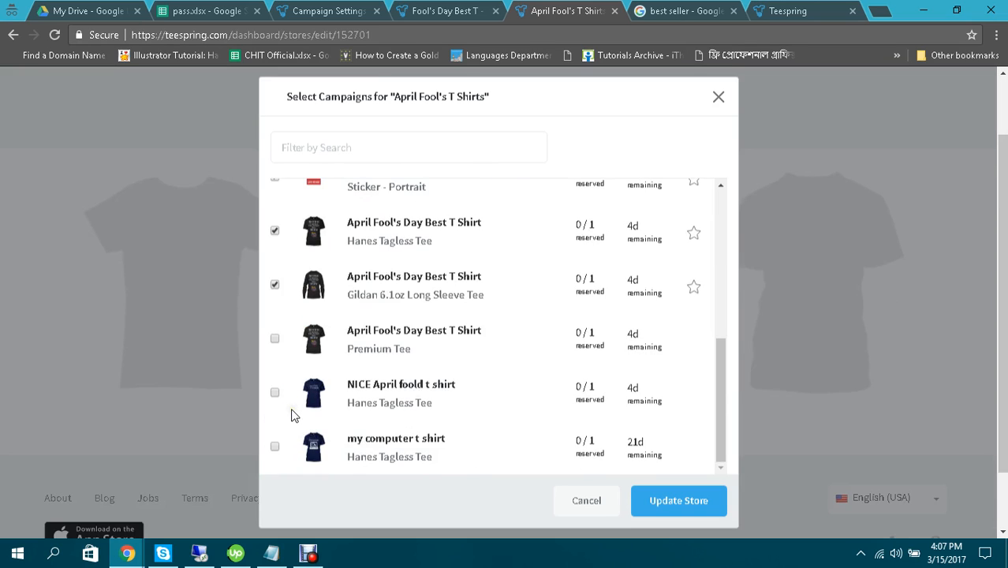
click(274, 339)
click(275, 392)
click(275, 446)
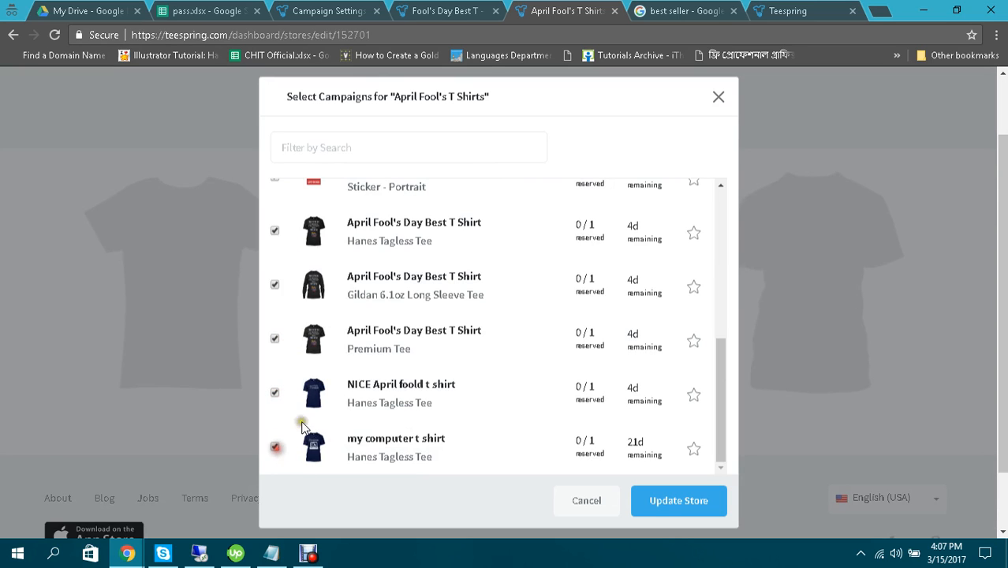
click(674, 498)
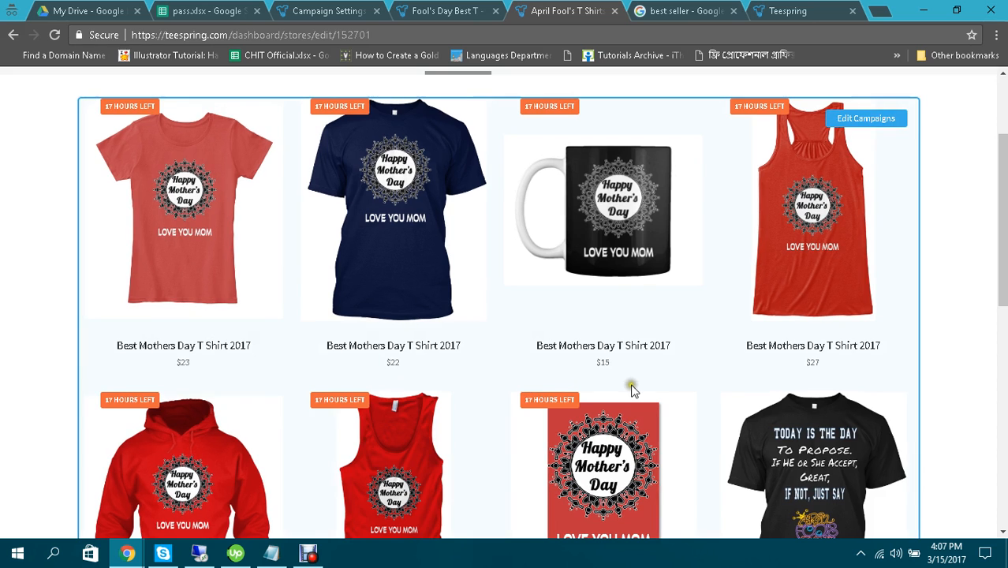
Step: Look over the products listed on the storefront's Shop page
scroll(631, 388, down, 8)
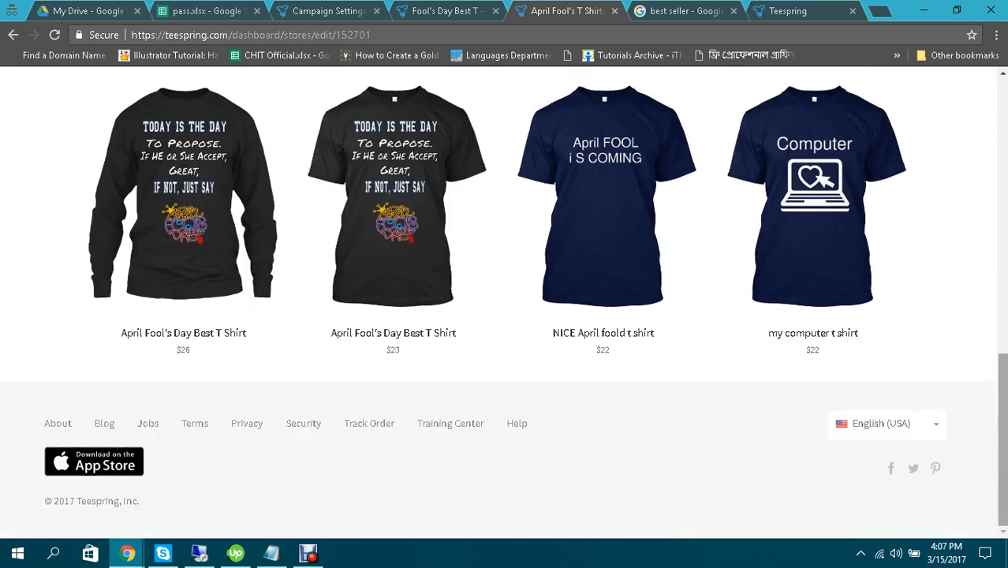
scroll(505, 300, up, 10)
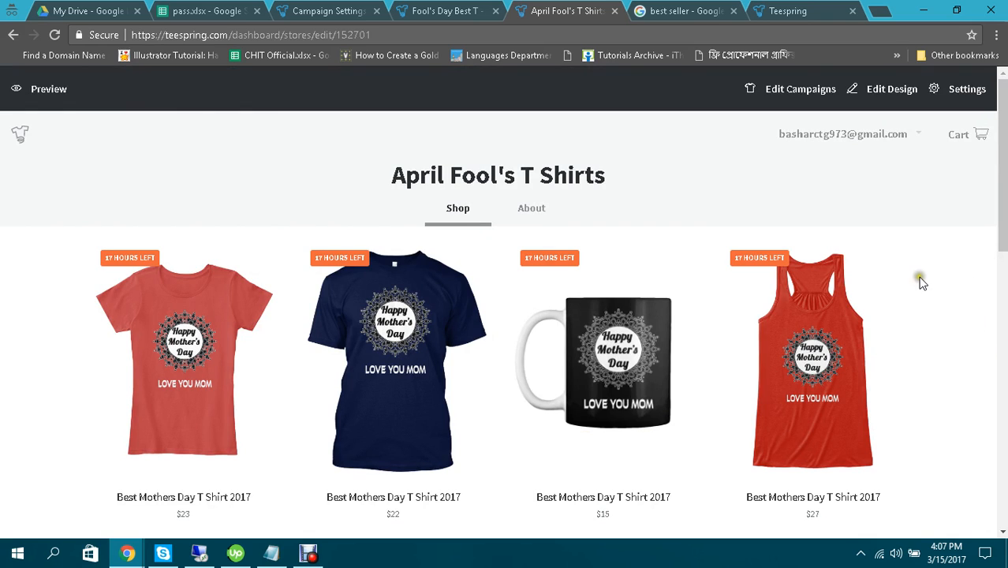
mouse_move(918, 282)
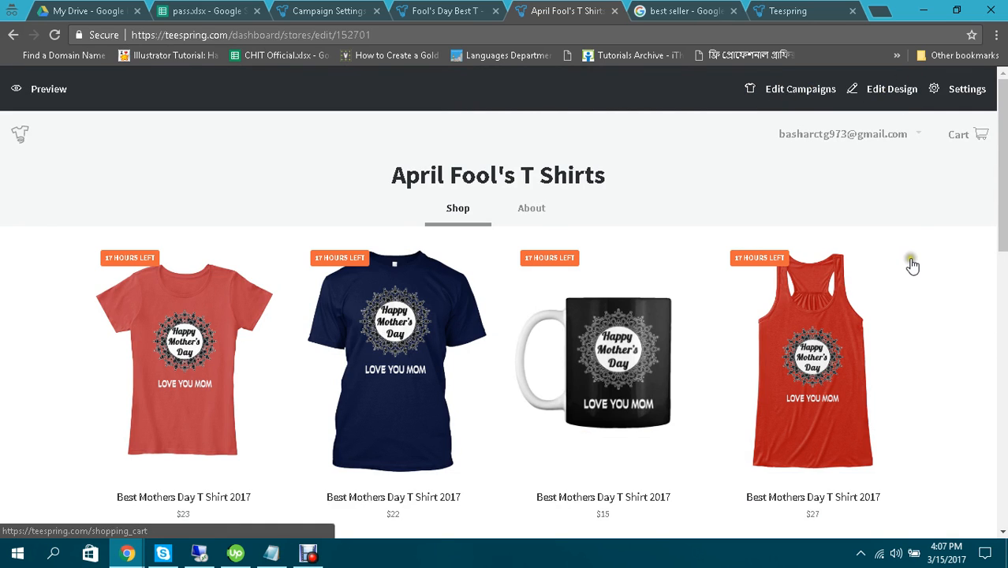
scroll(912, 266, down, 10)
scroll(900, 356, up, 10)
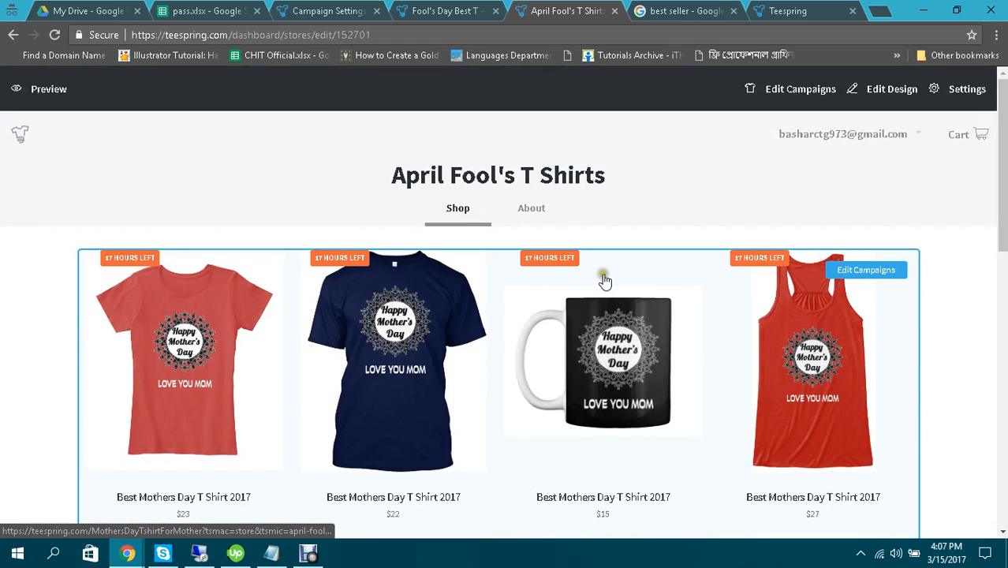
Step: Open the storefront's info for editing from its About page, and try to add a logo
click(531, 210)
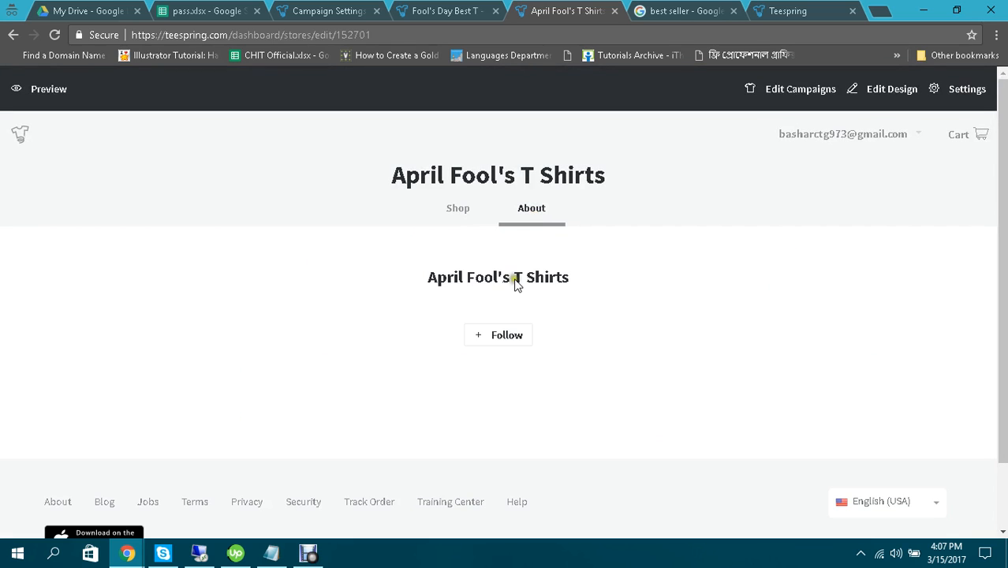
mouse_move(612, 286)
click(874, 272)
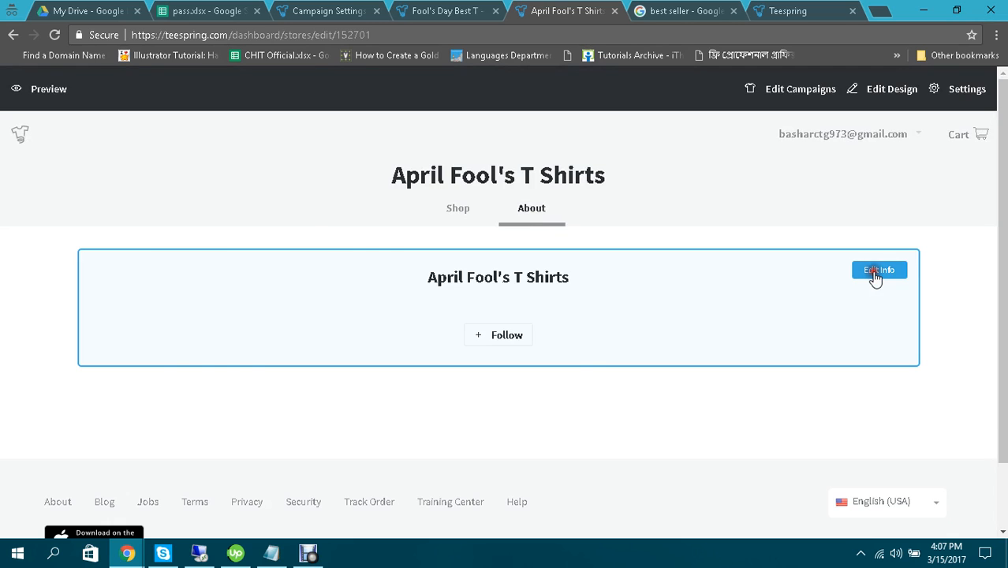
scroll(266, 260, down, 1)
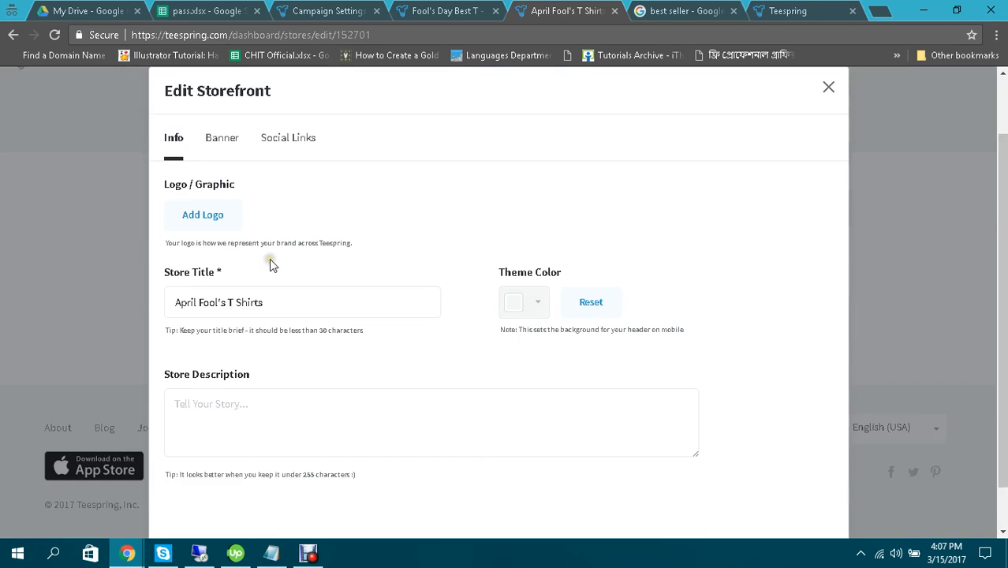
click(193, 217)
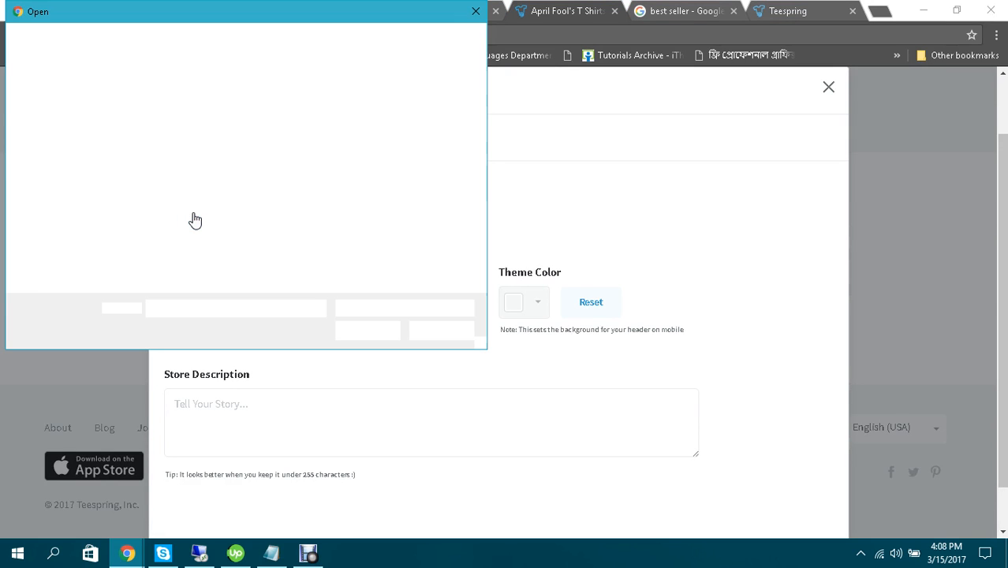
click(476, 11)
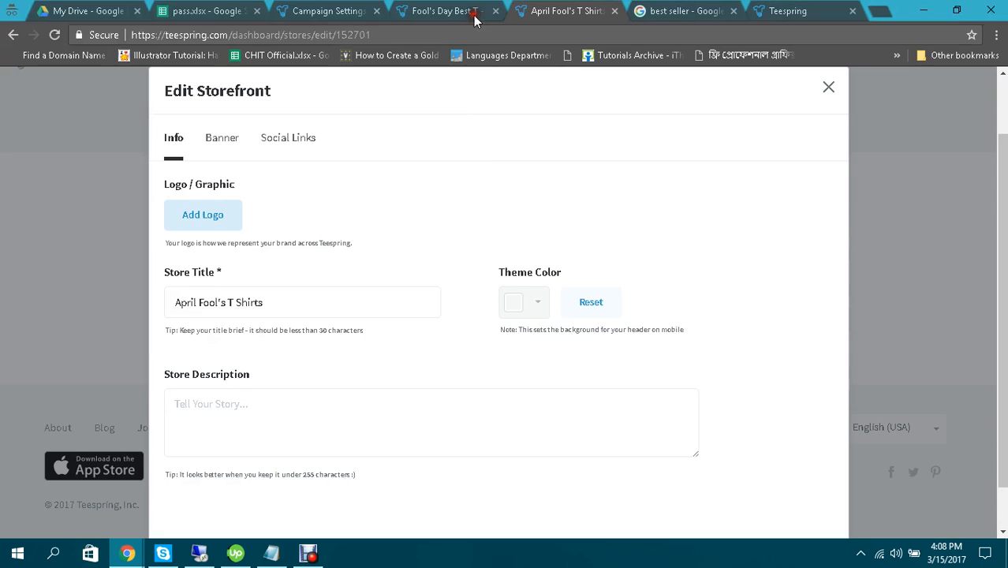
Step: Search Google Images for "logo" in a new browser tab and look through the results, including the Nexus logo
click(878, 11)
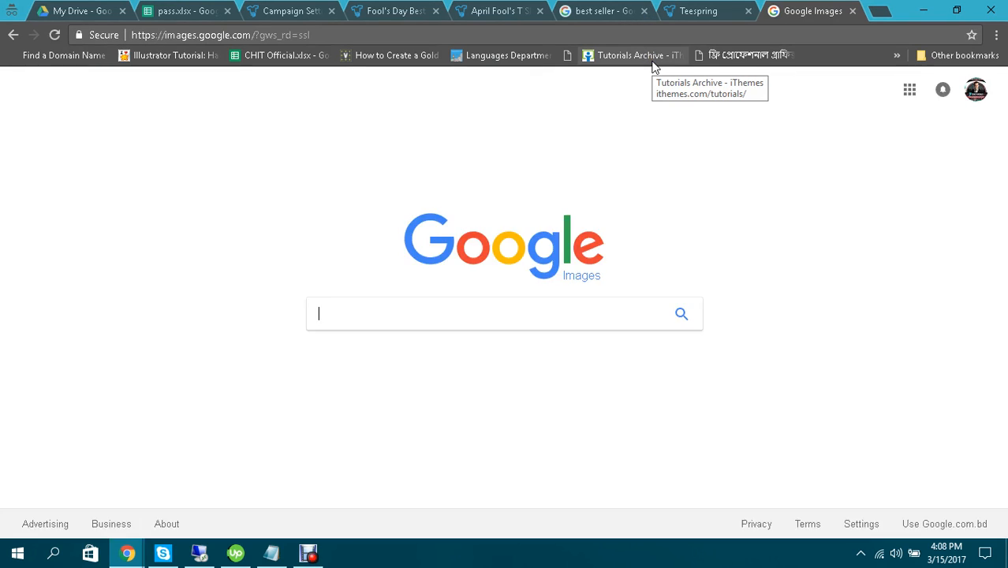
text(logo)
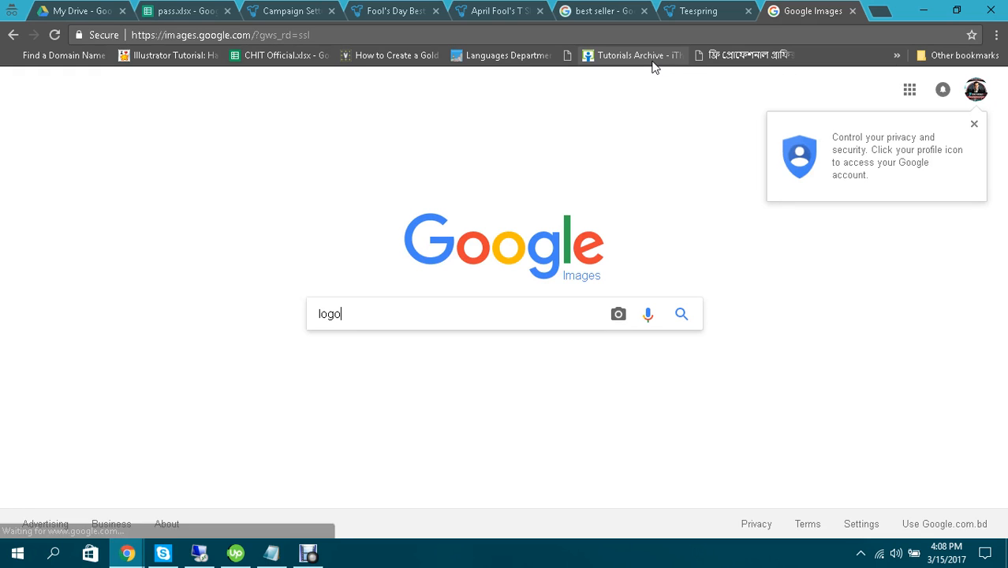
key(Return)
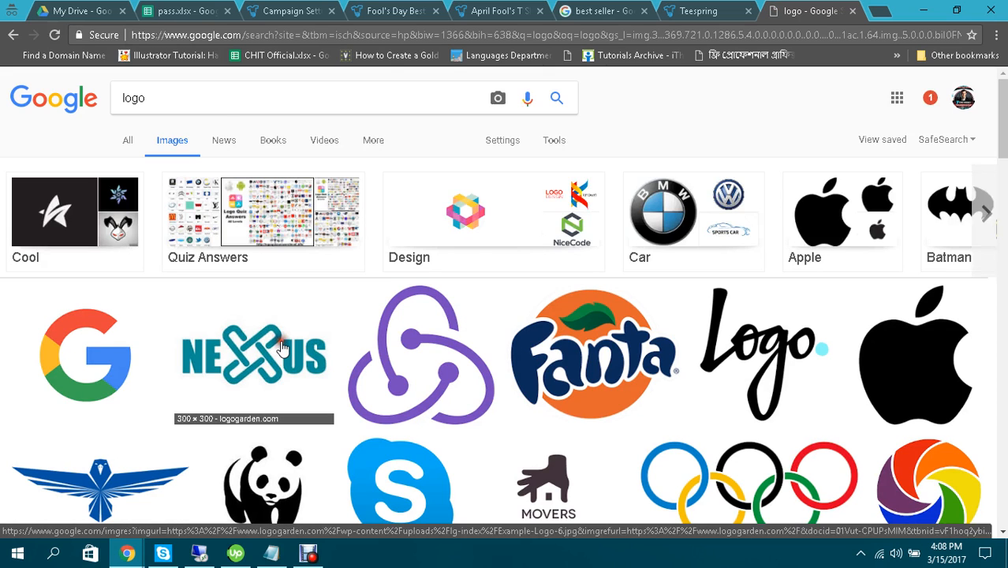
click(282, 348)
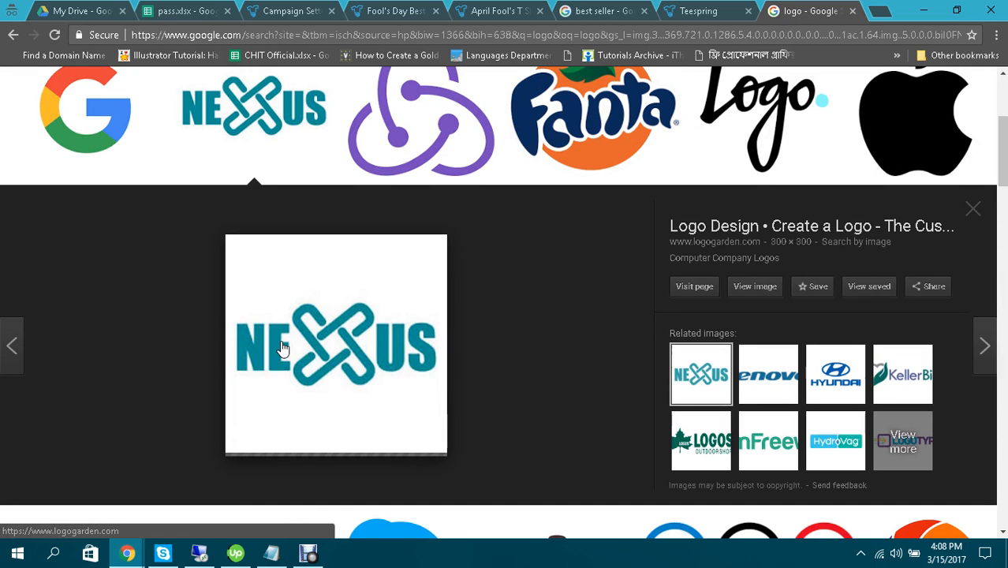
scroll(462, 358, up, 1)
scroll(523, 359, down, 4)
scroll(525, 361, up, 4)
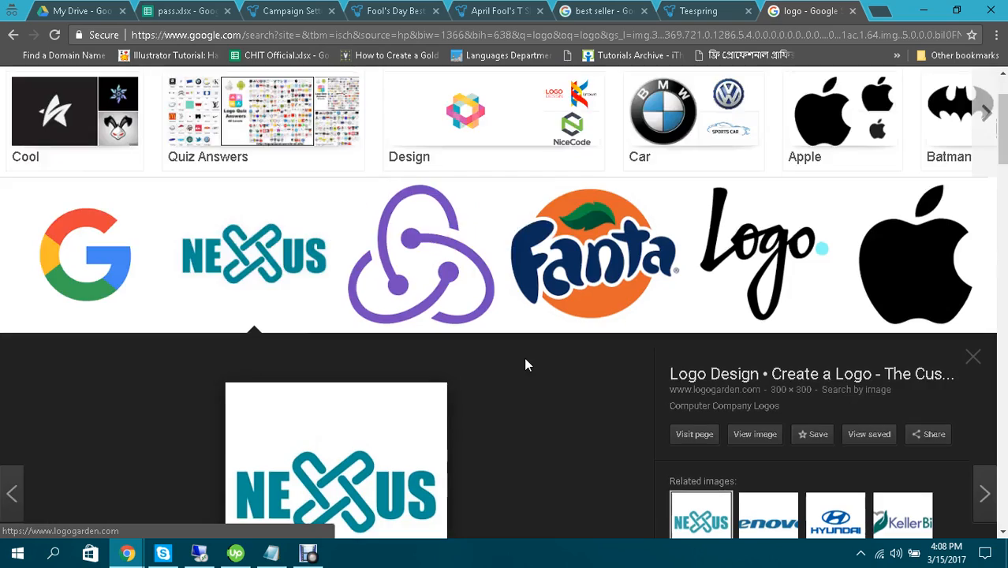
scroll(525, 361, down, 4)
scroll(525, 361, up, 4)
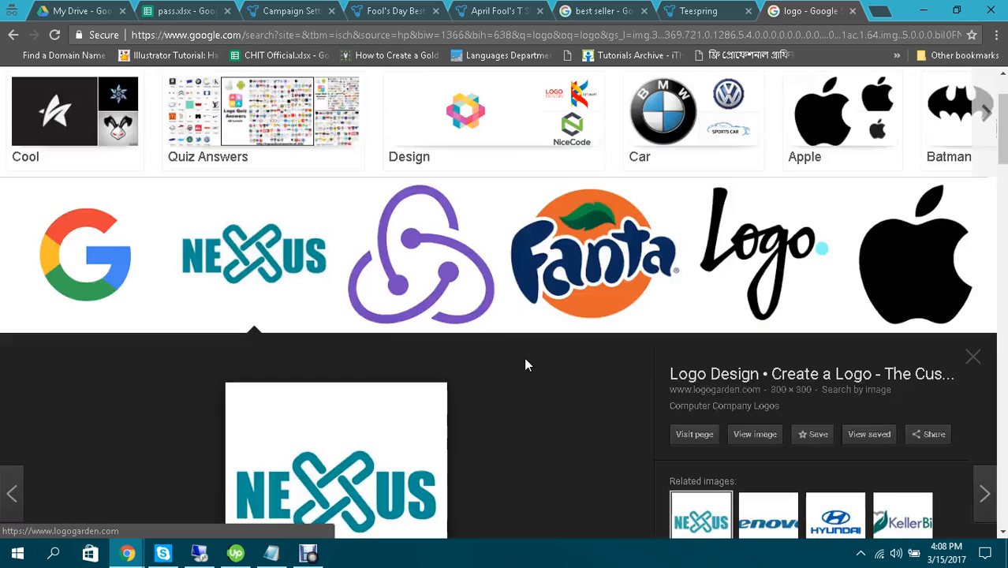
Step: Open the purple redux logo from the image results and save it to the Desktop as logo.png
click(460, 298)
scroll(535, 319, down, 1)
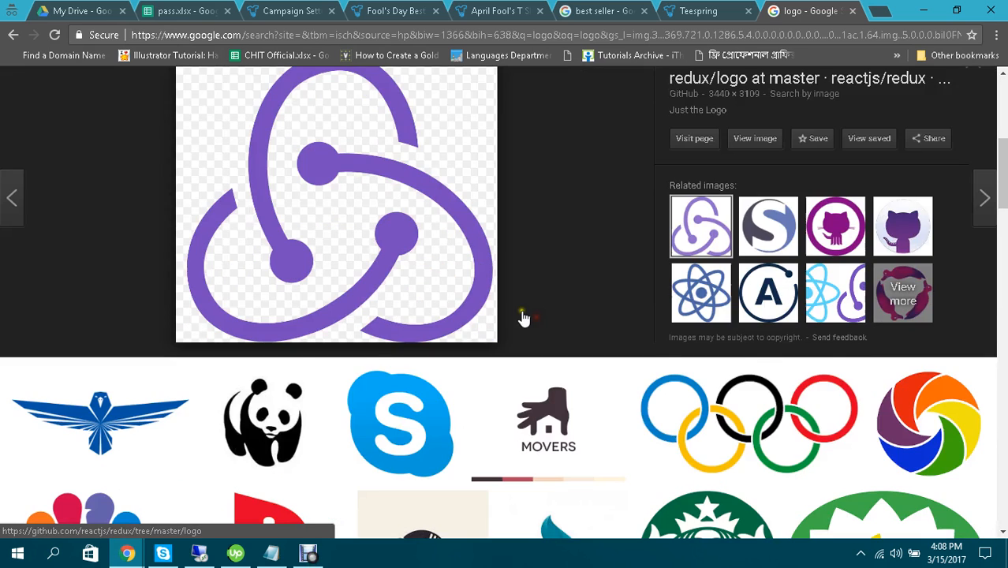
scroll(308, 223, up, 1)
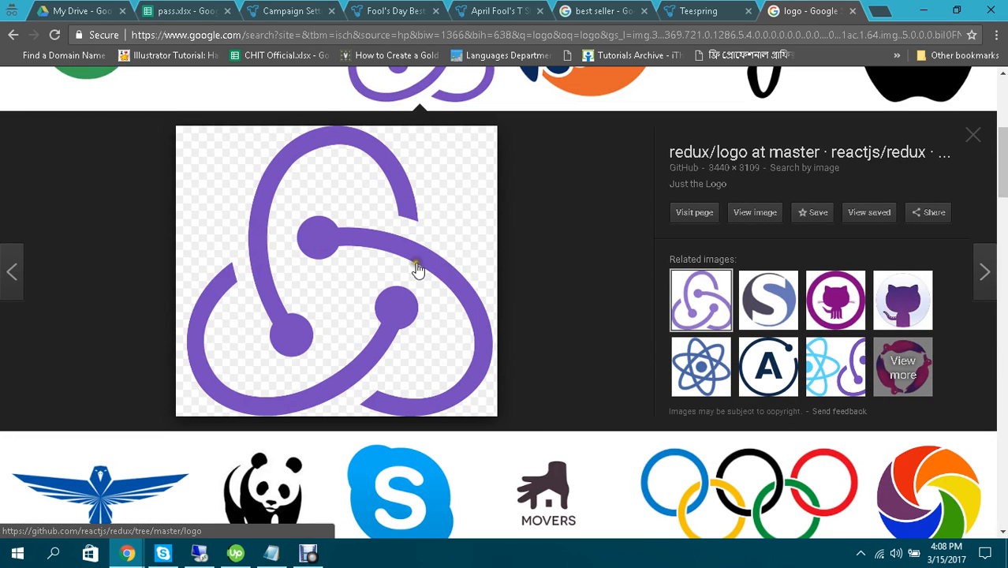
right_click(328, 235)
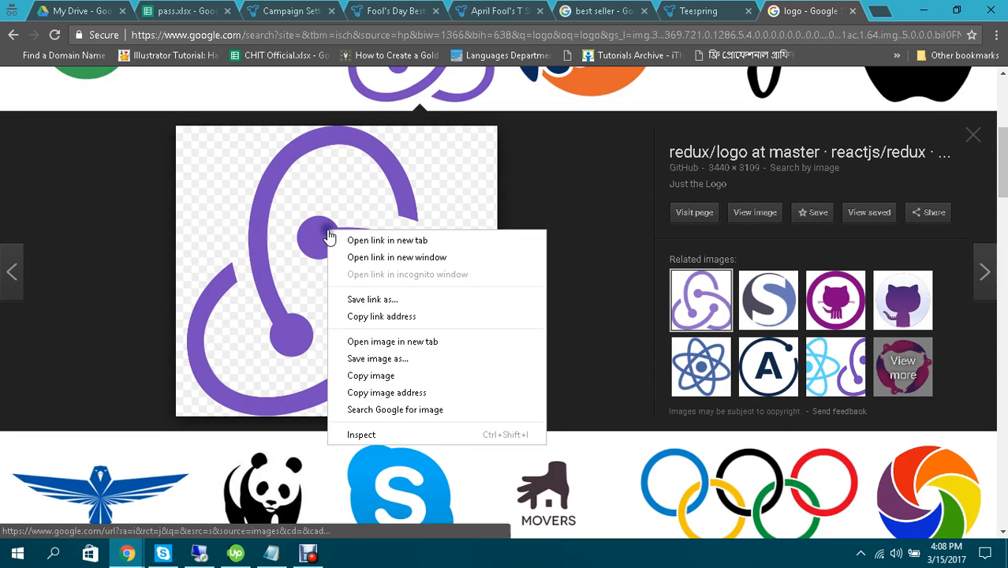
click(376, 365)
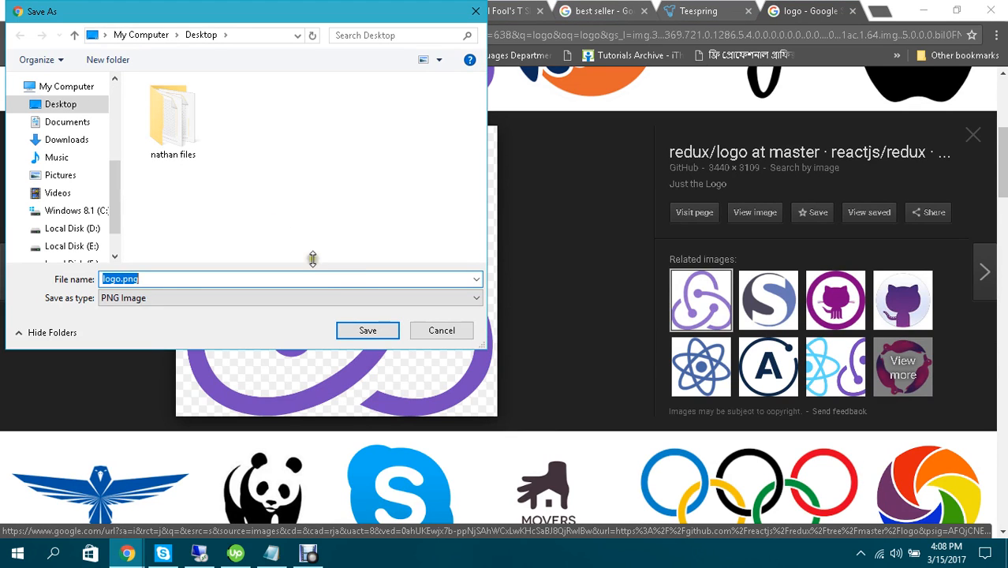
click(365, 330)
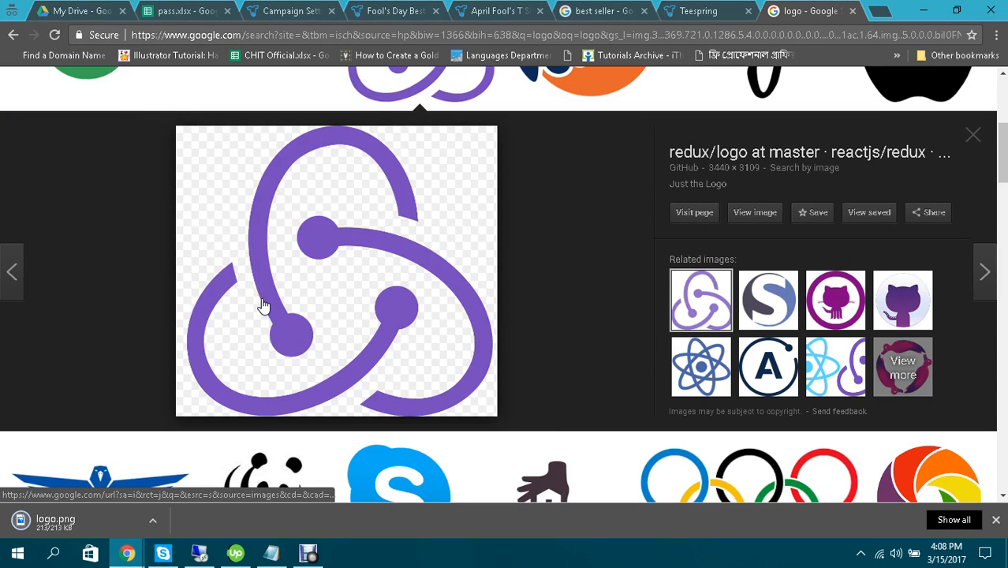
Step: Return to the April Fool's T Shirts storefront editor and upload the saved purple logo image as the store logo
click(323, 10)
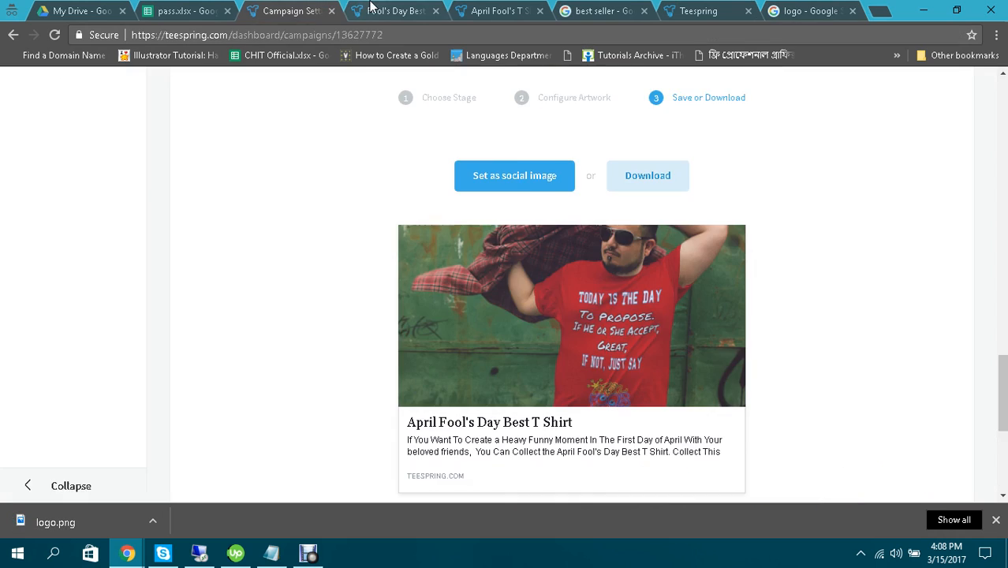
click(394, 10)
click(484, 7)
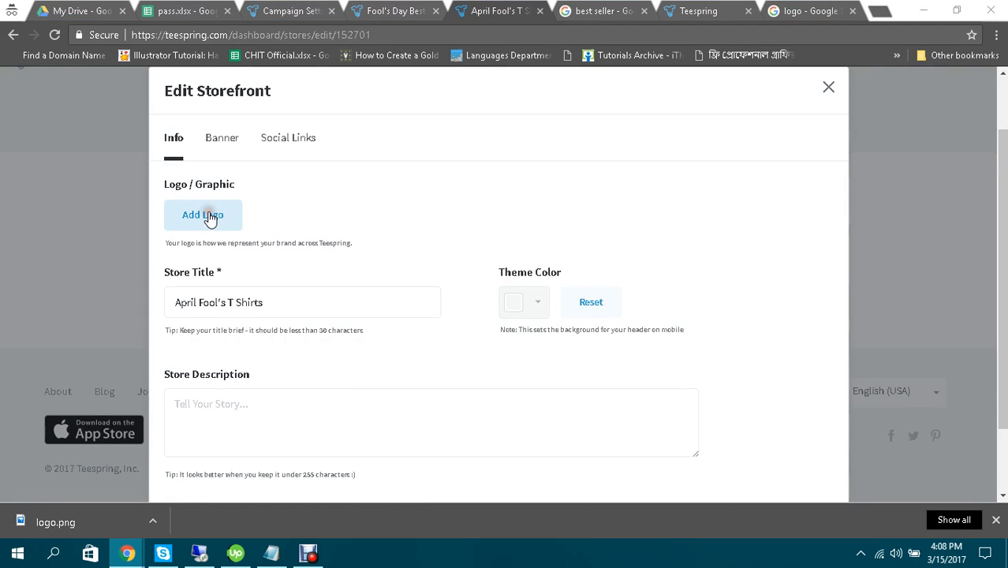
click(208, 216)
double_click(383, 135)
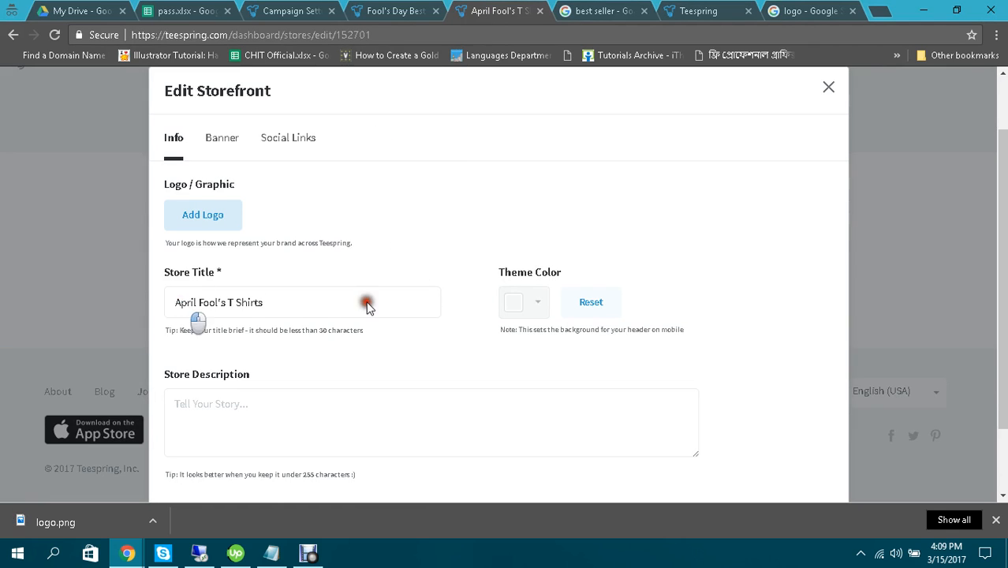
scroll(284, 236, down, 1)
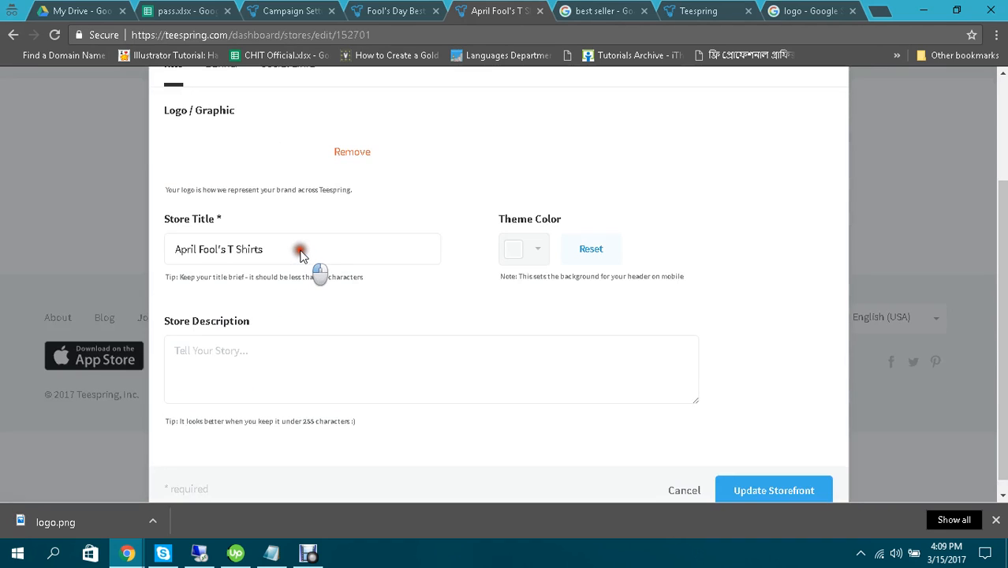
Step: Enter the store description "I am fool and I would like to make other people fool by using this t shirt."
drag(286, 251, 178, 250)
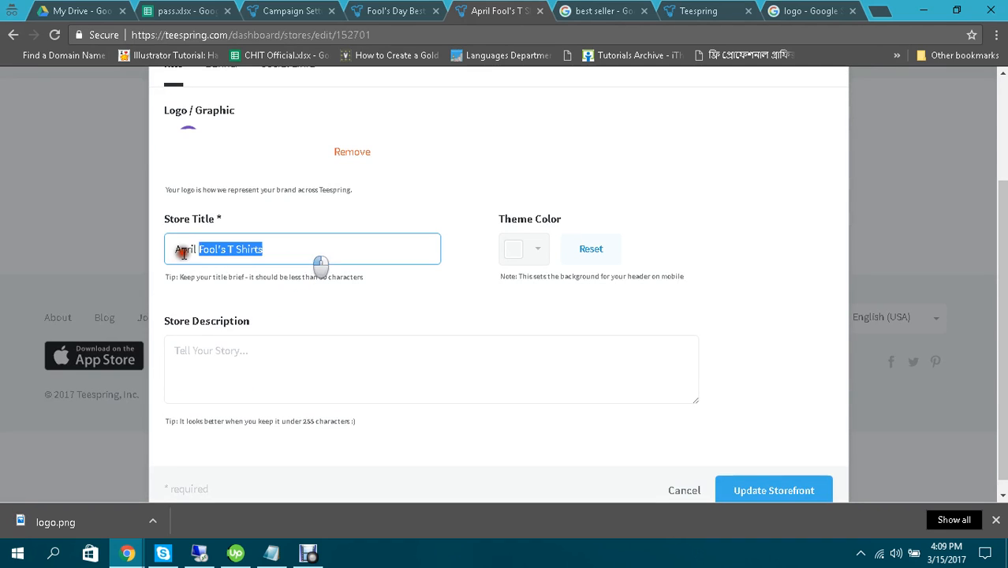
click(334, 351)
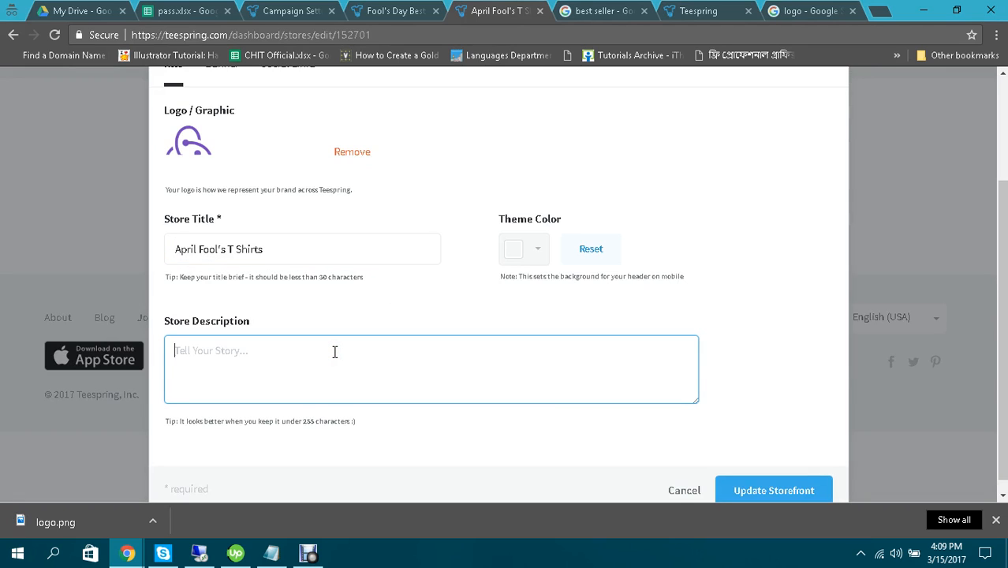
text(I am )
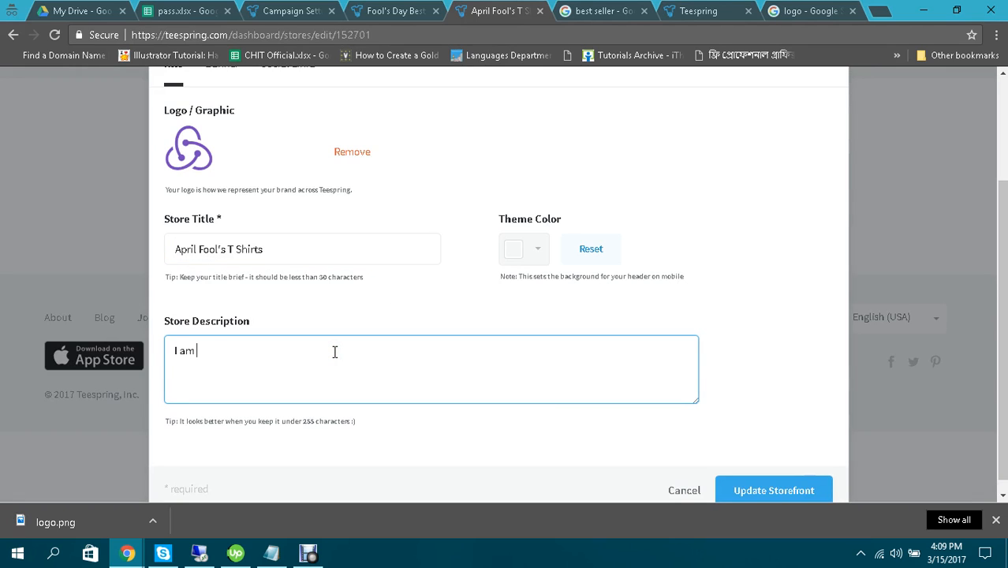
text(fool and I would like to)
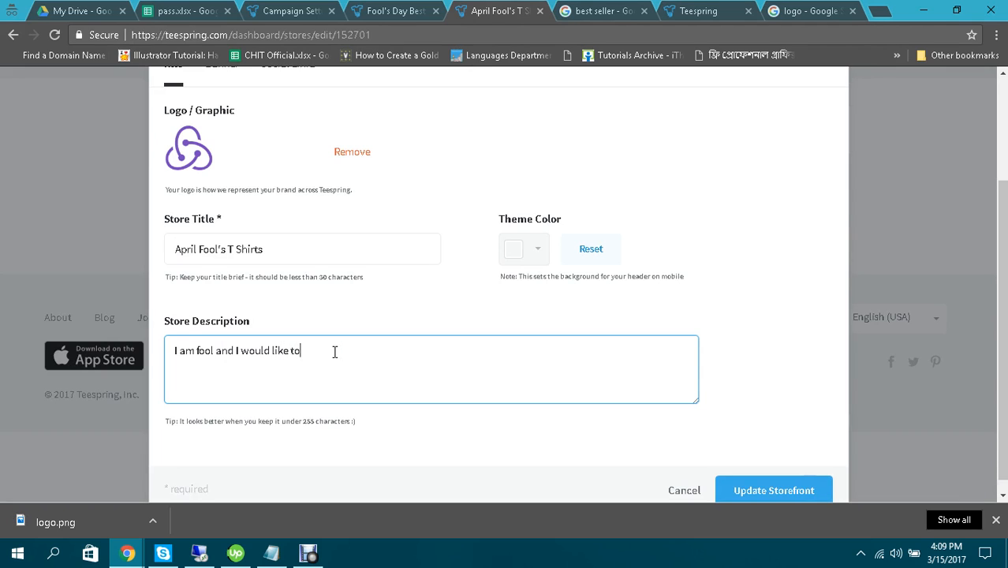
text( m)
key(BackSpace)
key(BackSpace)
key(BackSpace)
key(BackSpace)
text(to mak)
key(BackSpace)
key(BackSpace)
text(other people foo)
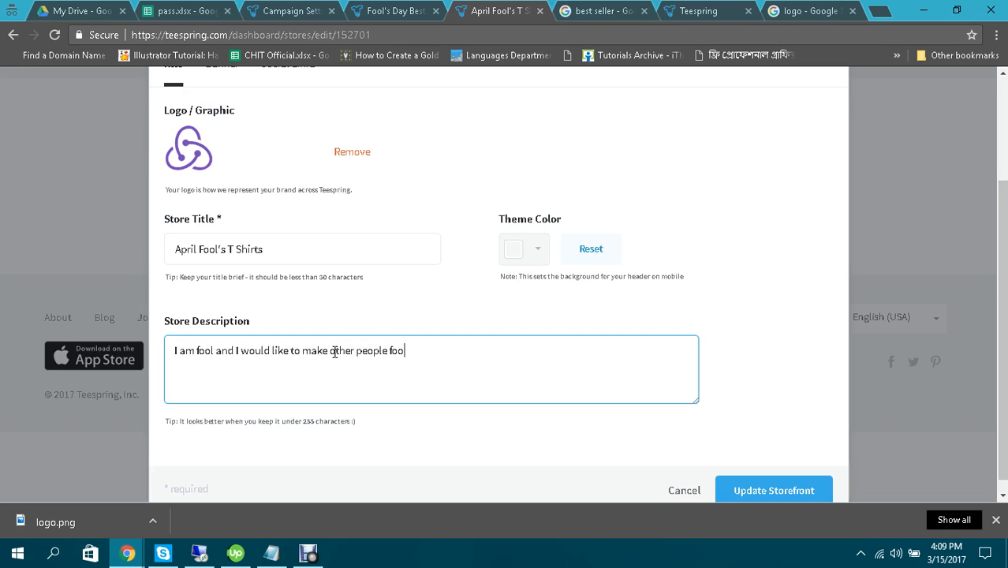
text(l by s)
text(uusing)
key(BackSpace)
key(BackSpace)
key(BackSpace)
text(sing this t shirt.)
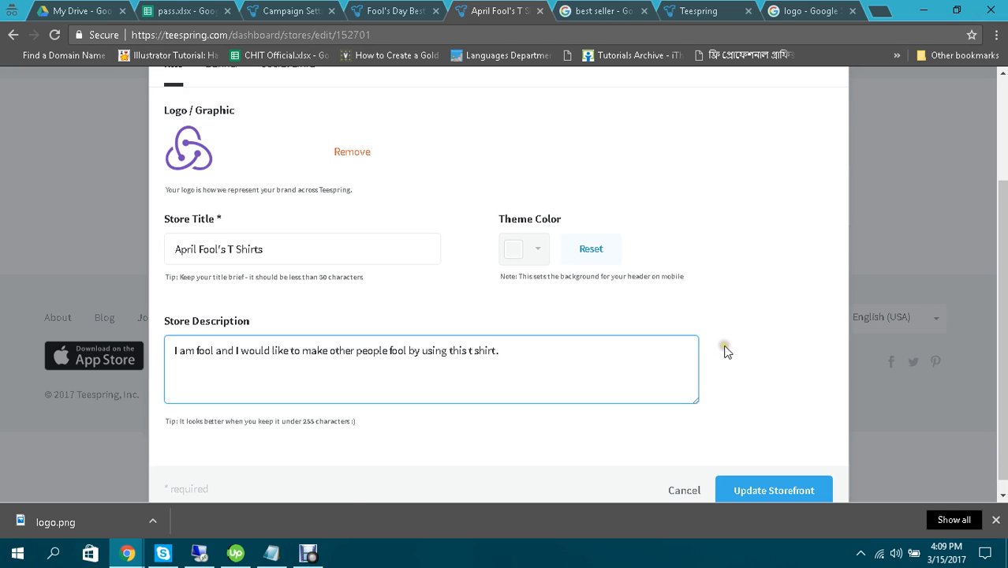
Step: Set the storefront's theme color to bright cyan
scroll(721, 347, up, 2)
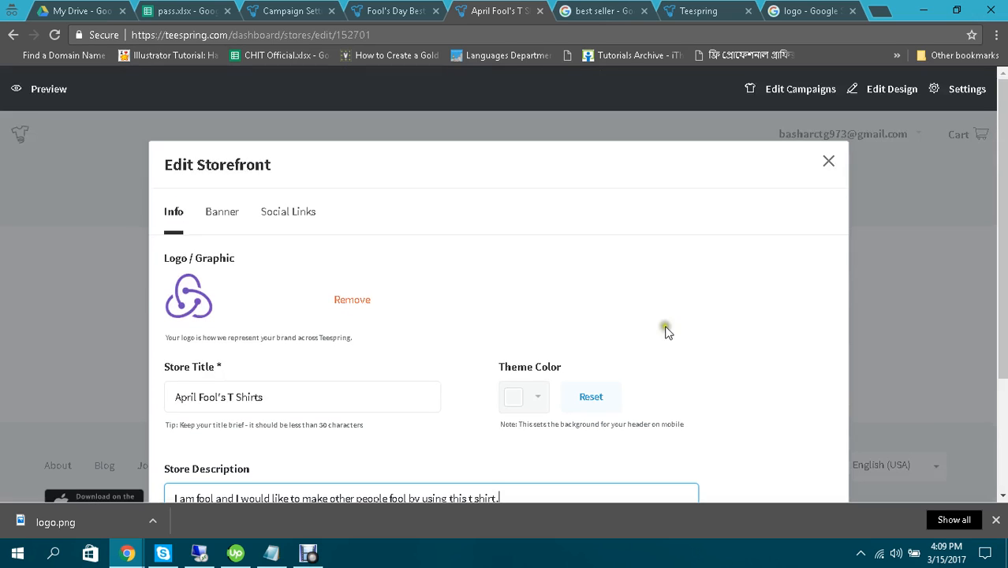
click(540, 398)
scroll(537, 401, down, 1)
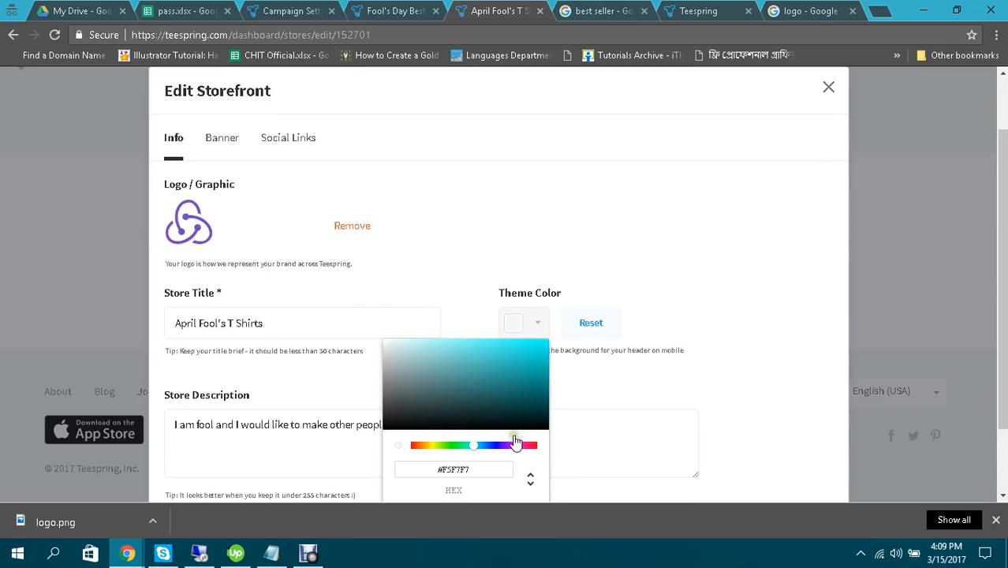
click(697, 293)
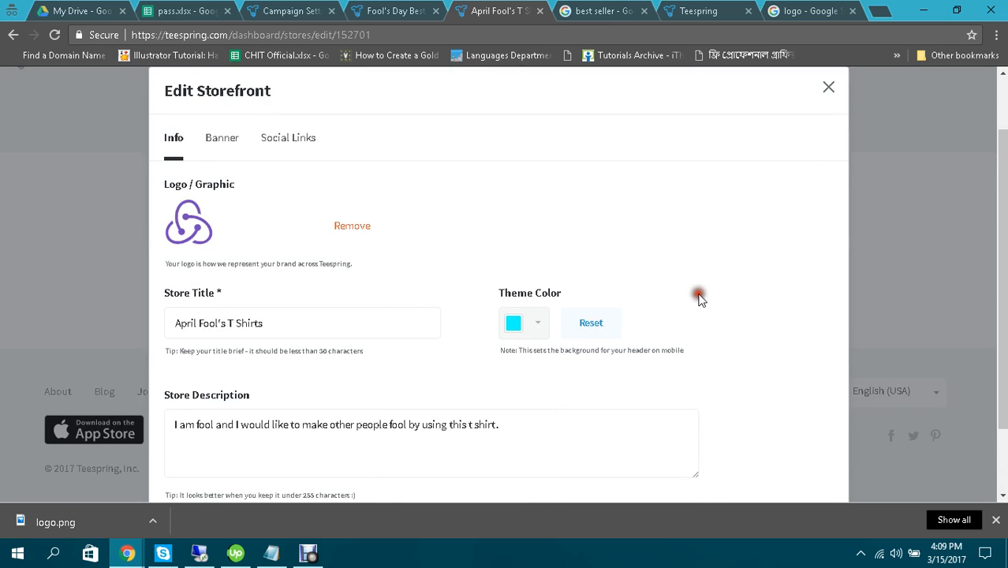
scroll(708, 318, down, 1)
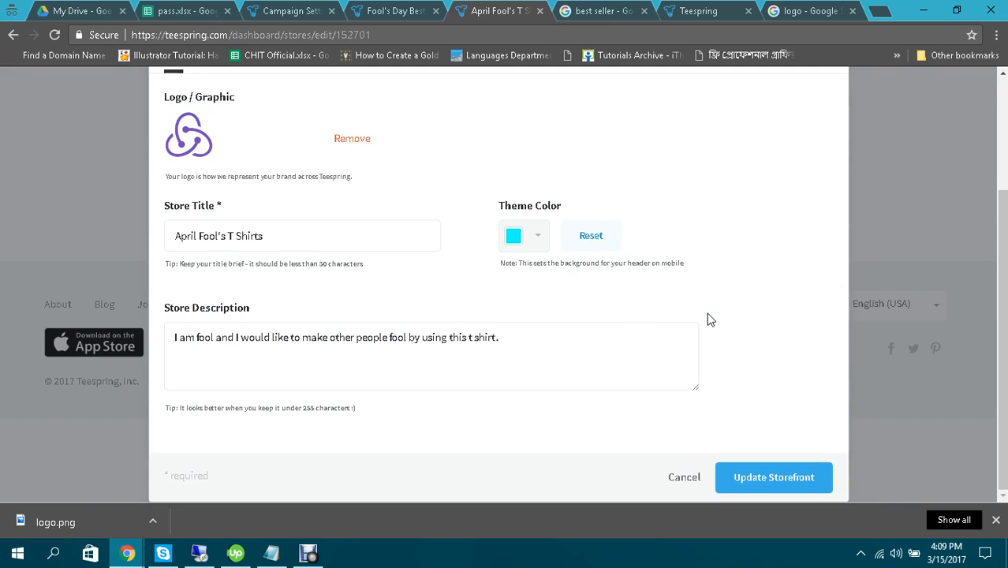
Step: Open the storefront's banner settings and check the background options
scroll(709, 317, up, 2)
click(230, 217)
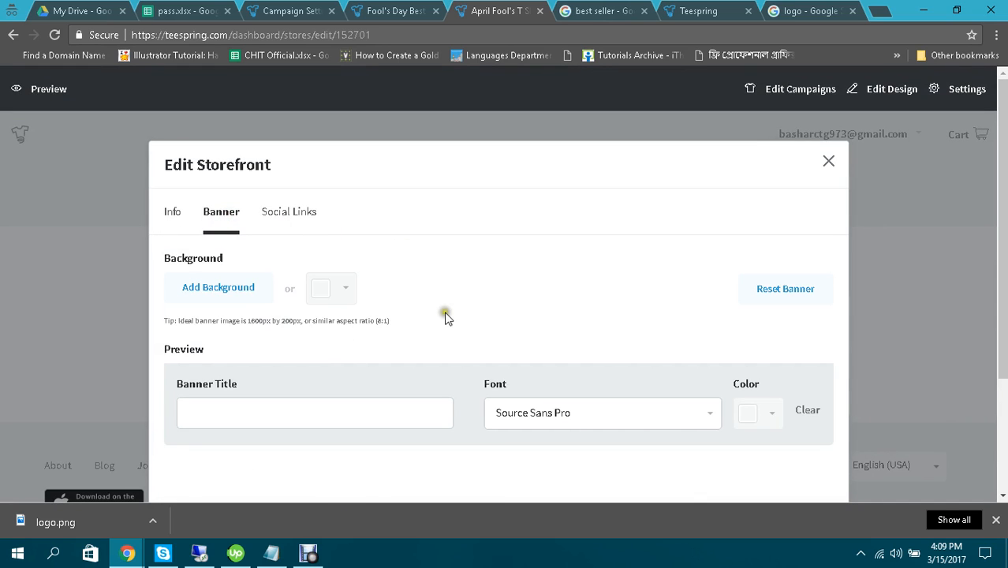
scroll(249, 377, down, 1)
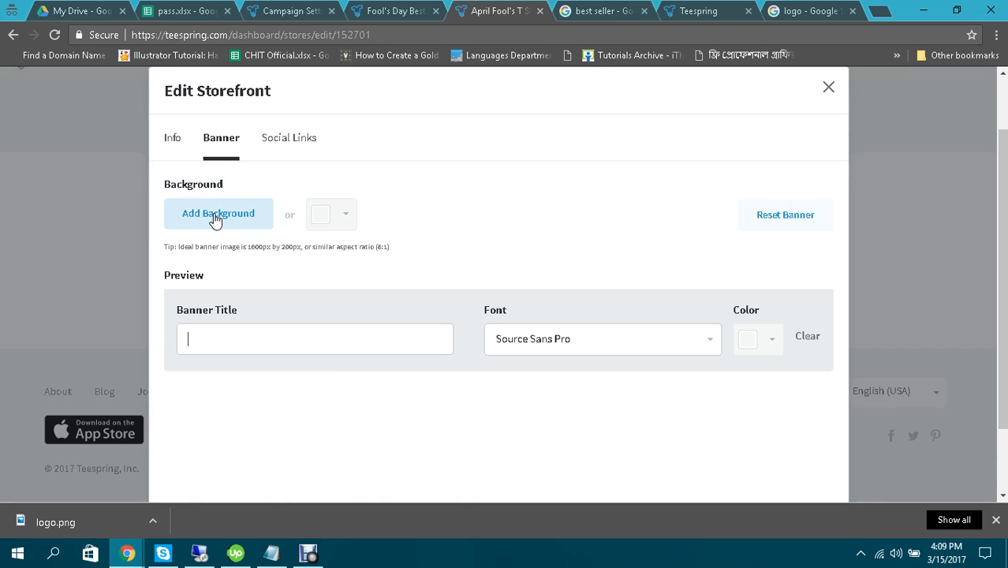
Step: Switch to the Google Images results and search for "banner" in place of "logo"
click(800, 17)
scroll(332, 217, up, 4)
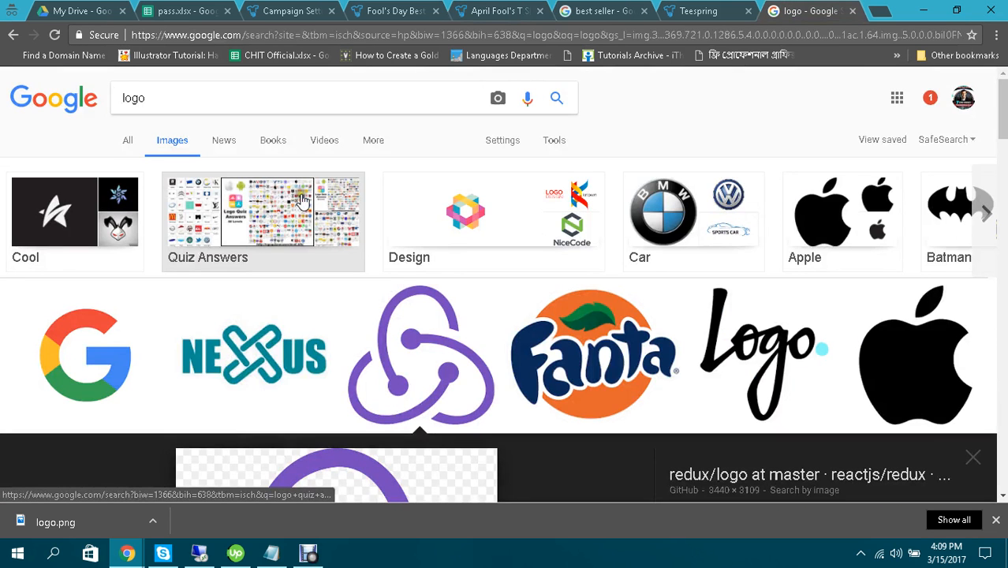
drag(178, 99, 47, 110)
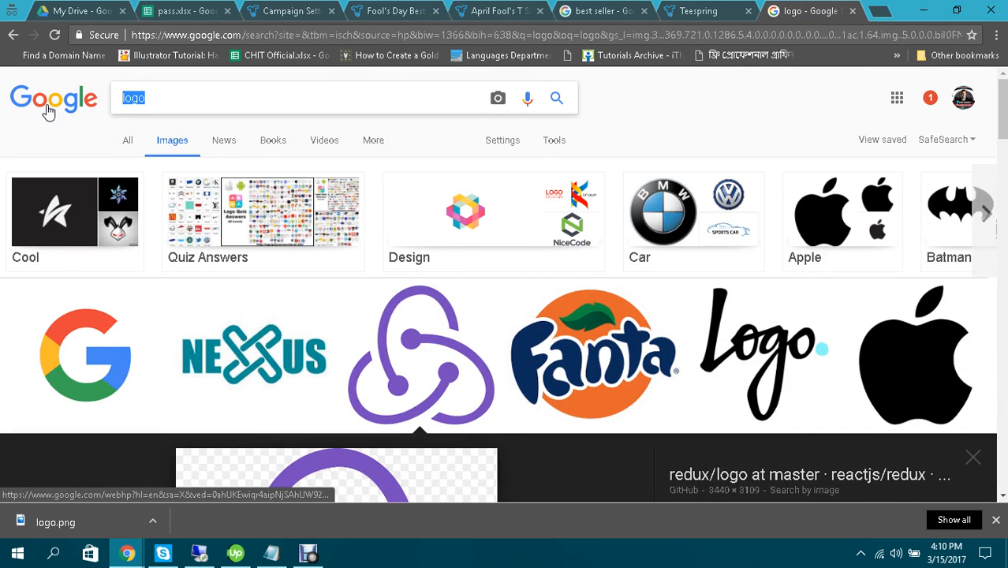
text(banner)
key(Return)
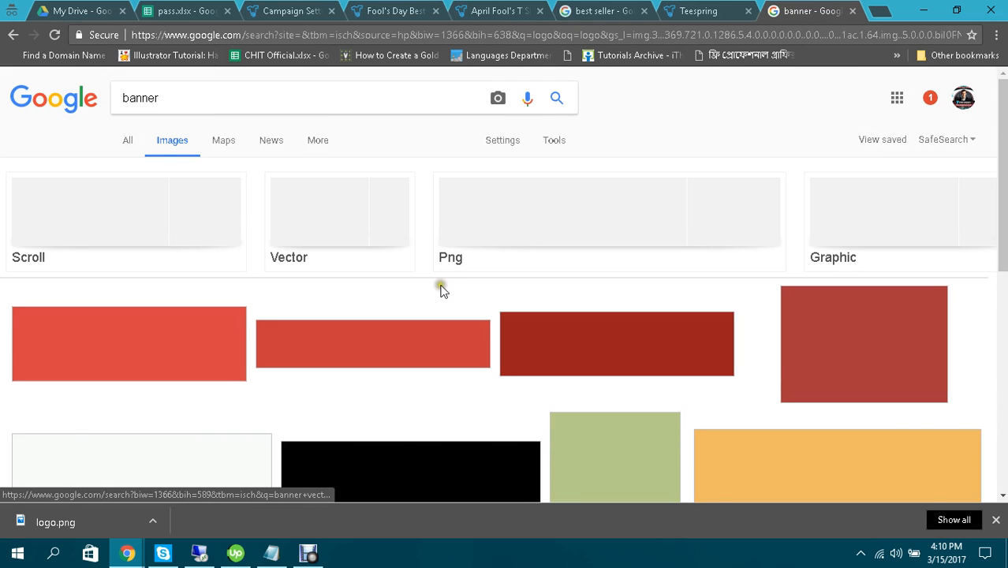
Step: Look through the banner image results for a picture suitable as the storefront's background
scroll(464, 362, down, 6)
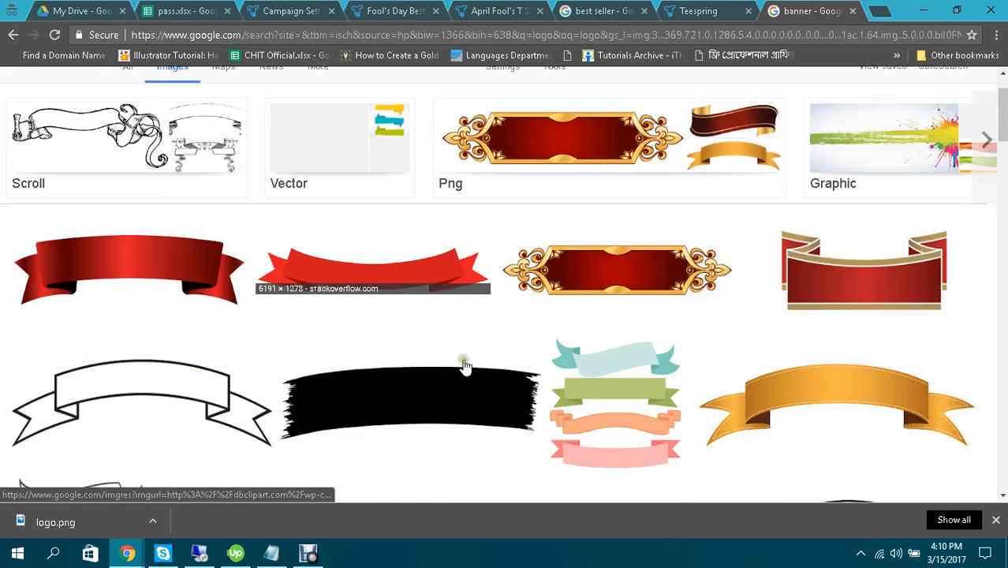
scroll(465, 371, up, 6)
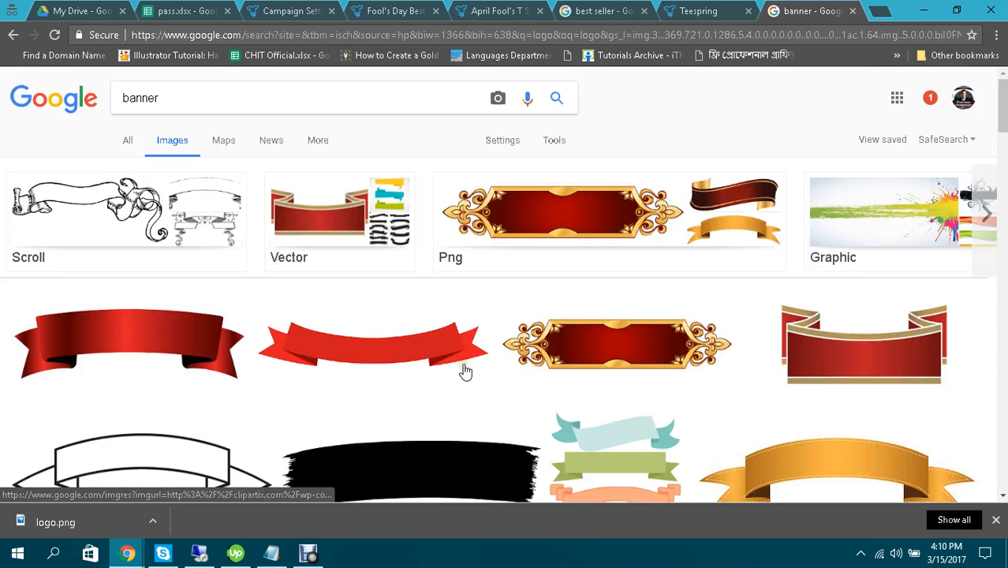
scroll(465, 370, down, 3)
scroll(466, 371, down, 5)
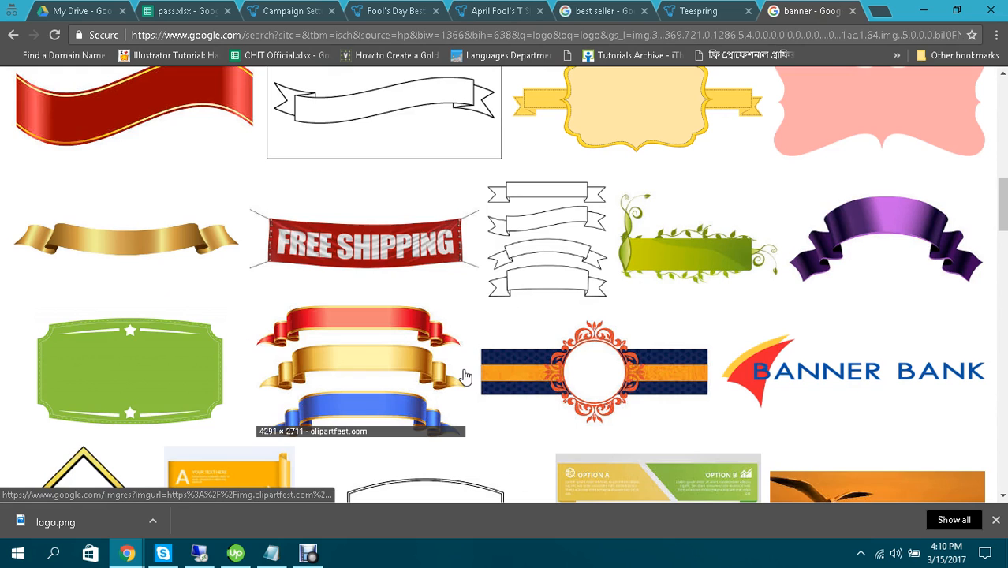
scroll(465, 376, down, 2)
scroll(434, 391, down, 1)
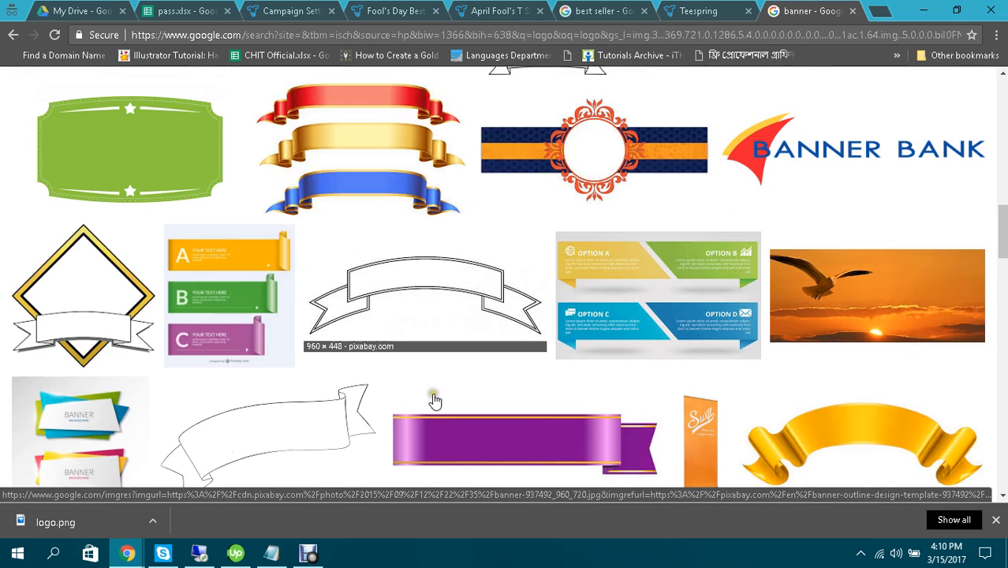
scroll(486, 364, down, 6)
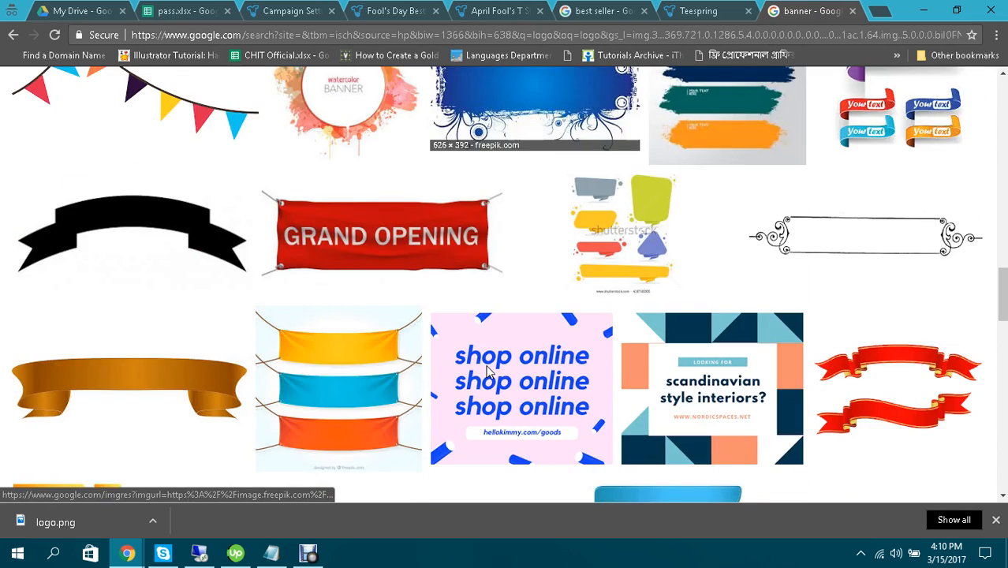
scroll(487, 371, down, 6)
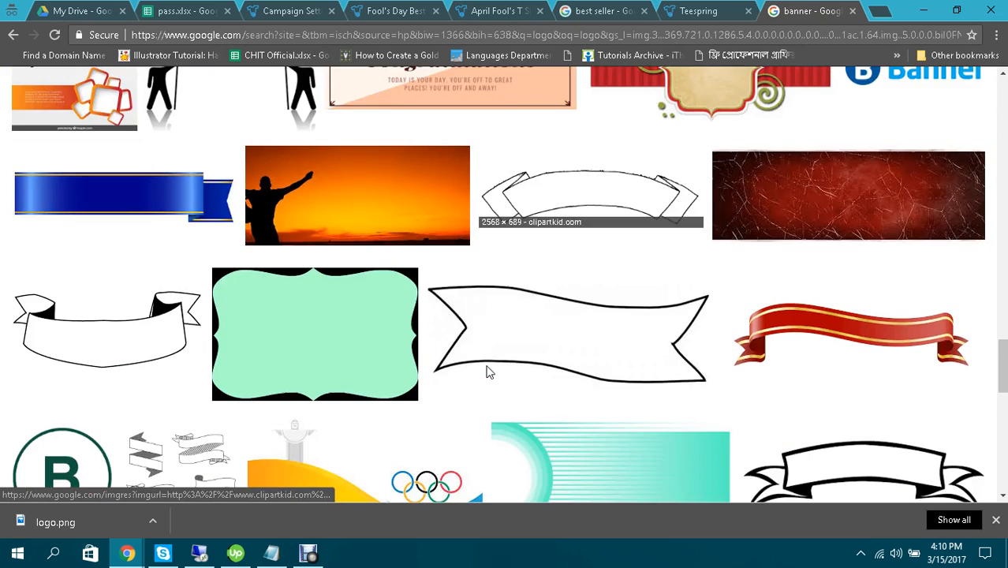
scroll(488, 371, down, 2)
scroll(487, 371, up, 3)
scroll(487, 370, down, 5)
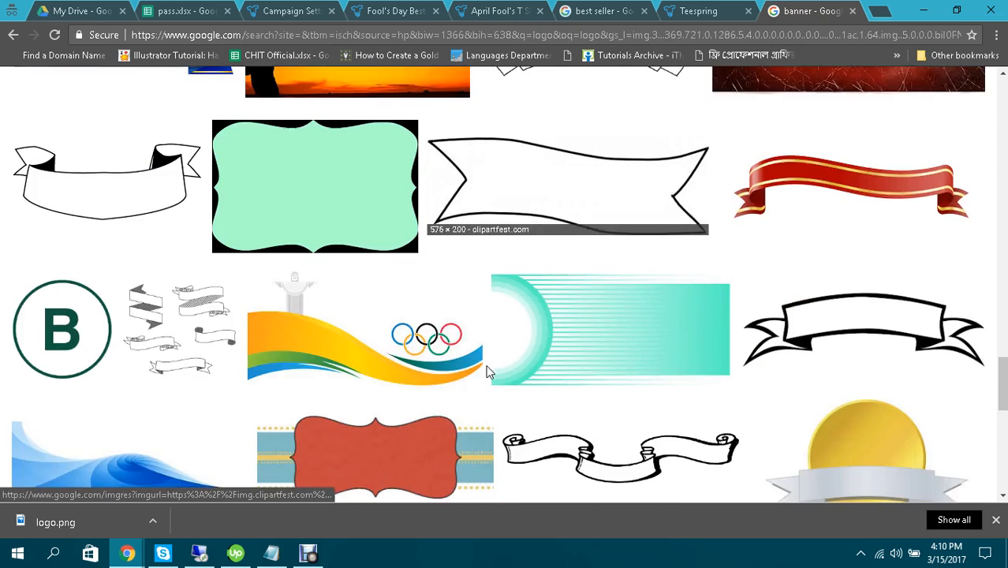
scroll(487, 370, down, 1)
scroll(488, 371, down, 5)
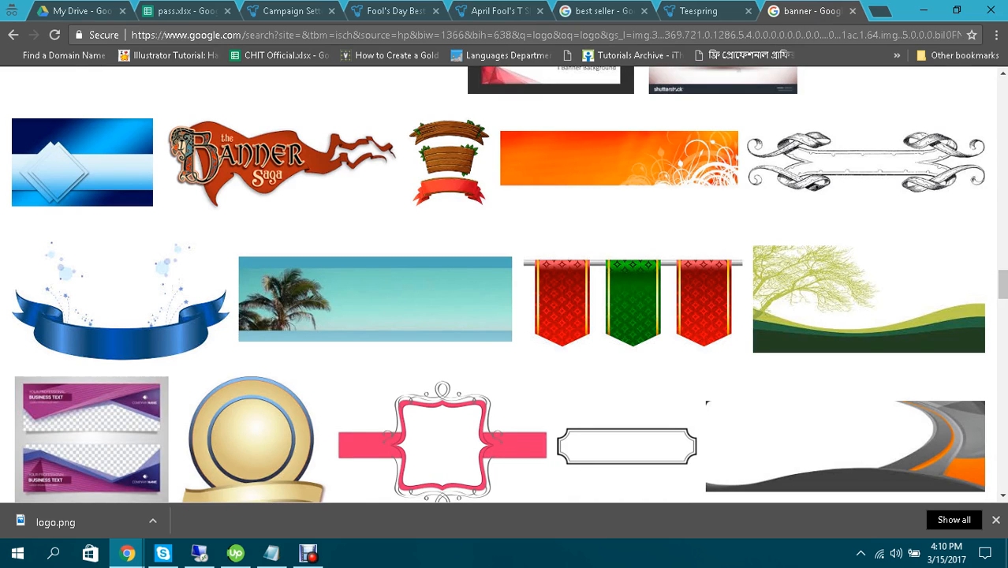
scroll(285, 123, up, 10)
scroll(299, 131, up, 1)
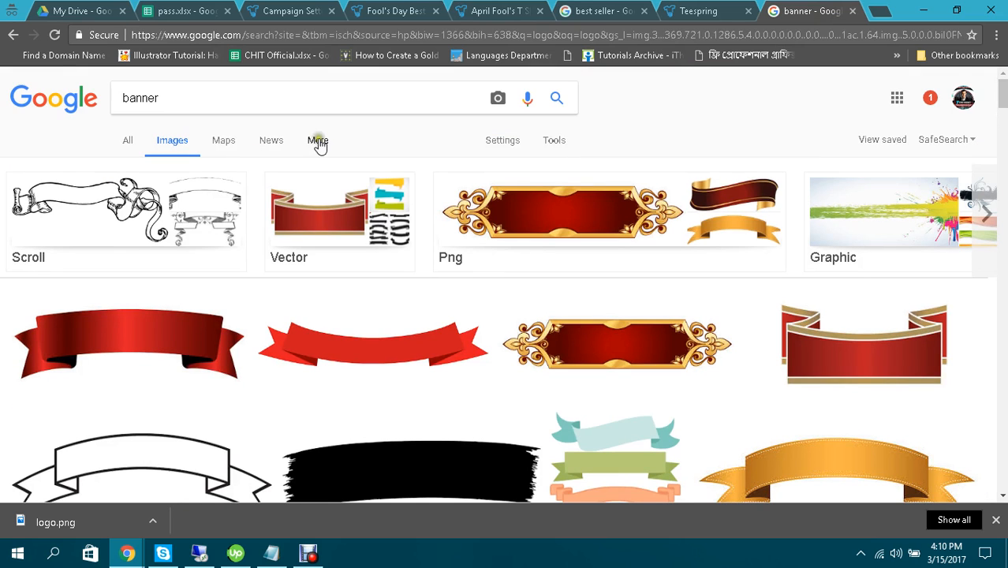
Step: Search Google Images for "funny banner" and preview the Funny or Die banner
double_click(209, 94)
text(funny )
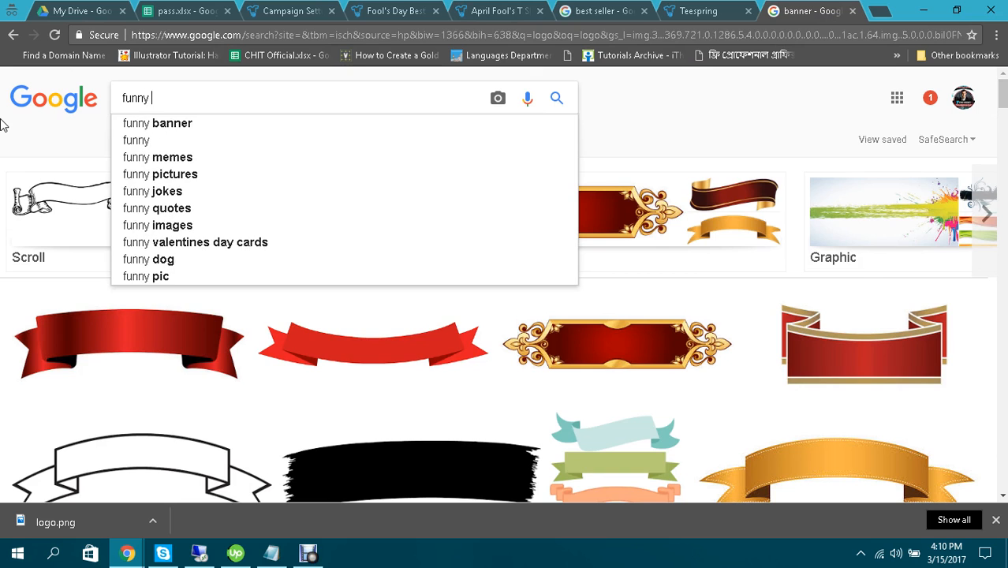
text(banner)
key(Return)
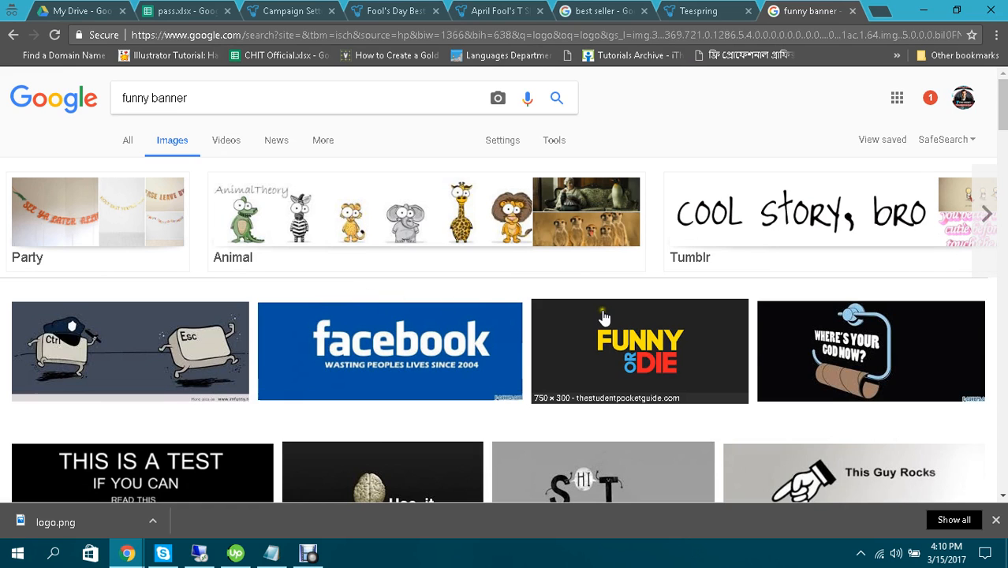
click(611, 317)
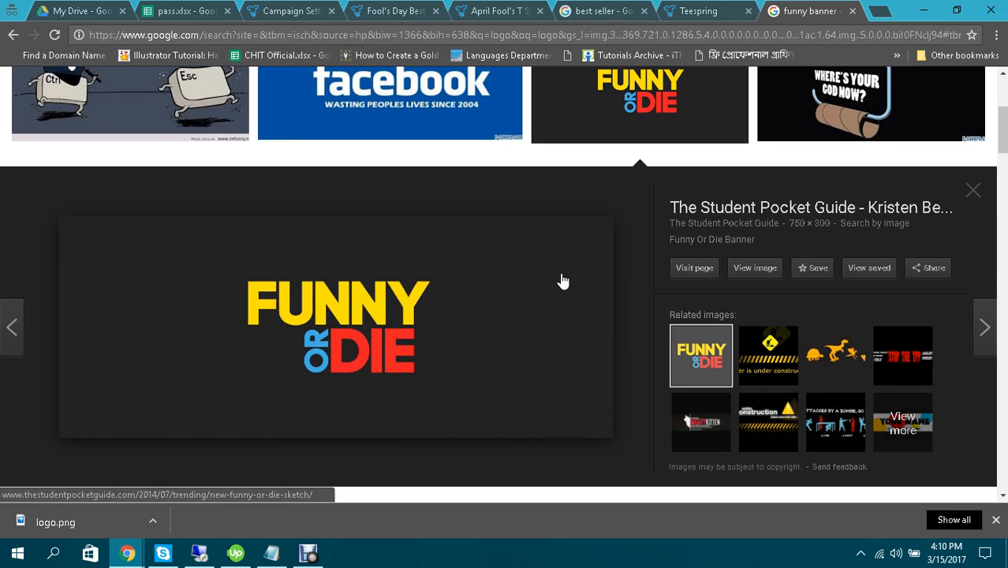
Step: Look through the funny banner image results and preview the Funny Cartoon Banner with the row of cartoon children
scroll(563, 282, down, 3)
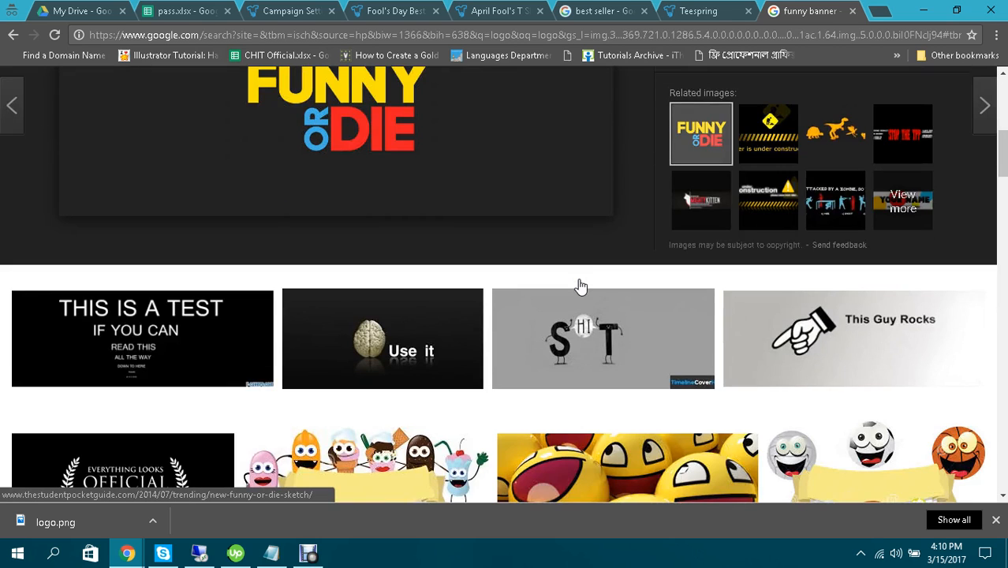
scroll(581, 286, down, 3)
scroll(581, 286, up, 1)
scroll(581, 286, down, 1)
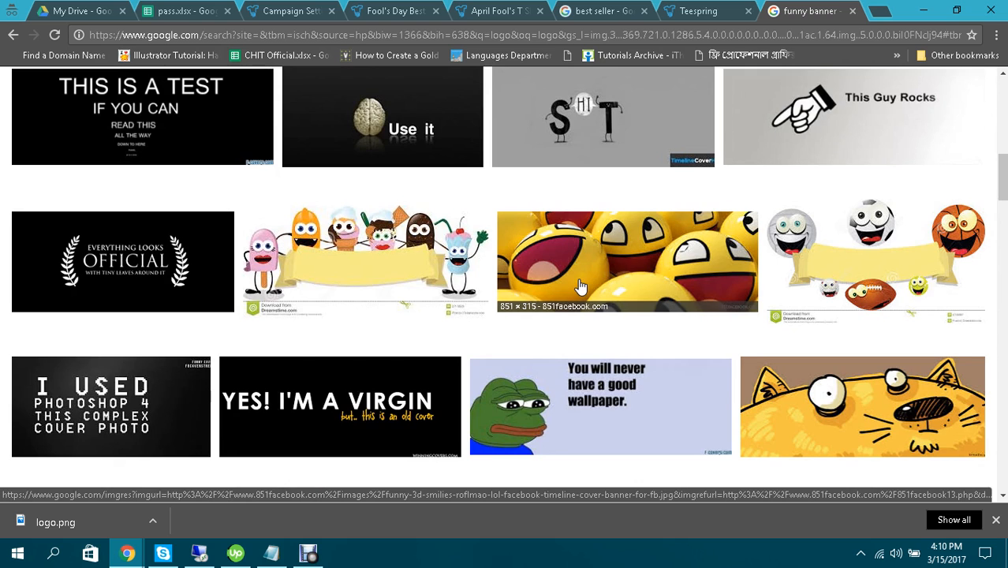
scroll(581, 286, down, 2)
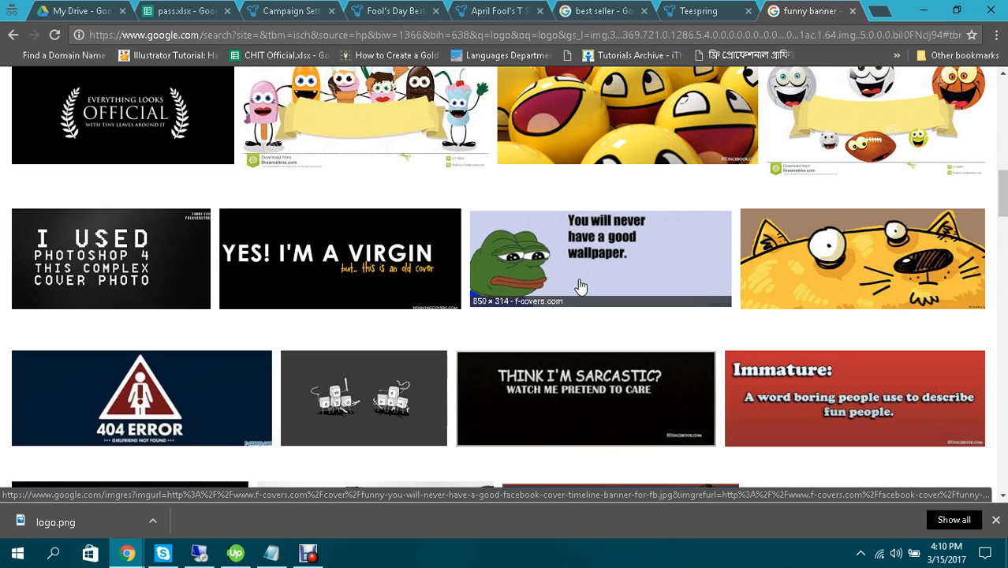
scroll(580, 285, down, 3)
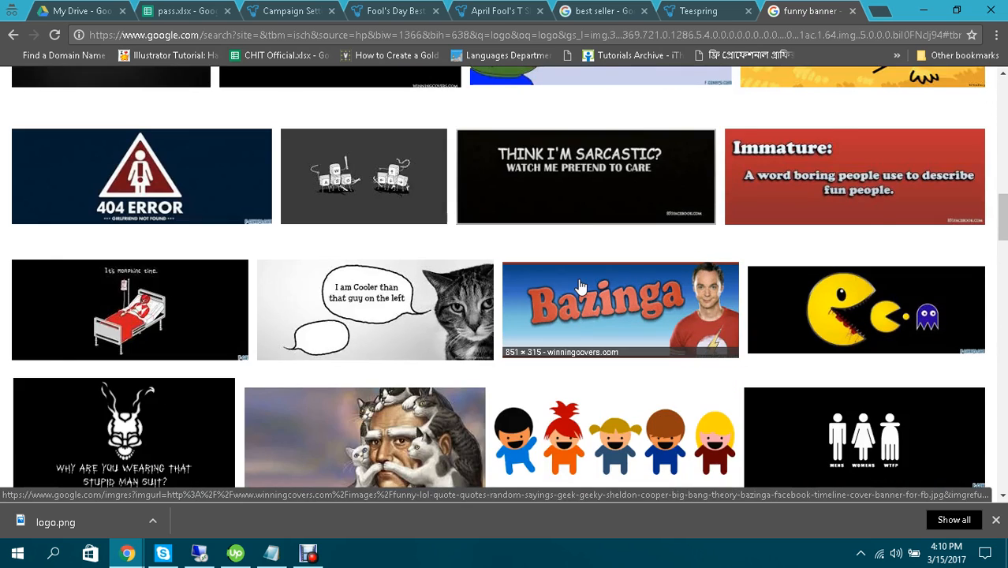
scroll(581, 285, down, 5)
scroll(619, 181, up, 5)
scroll(618, 181, down, 2)
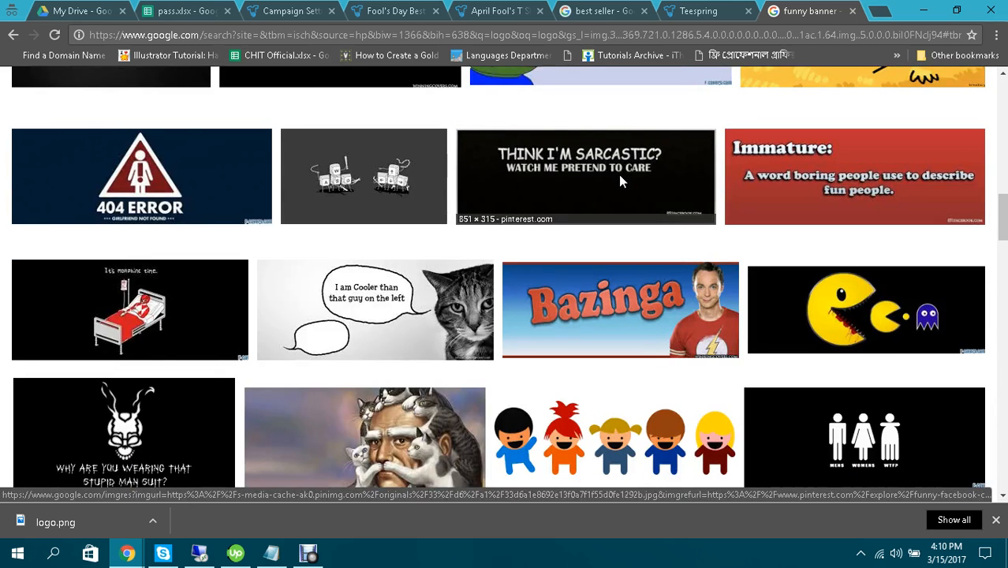
scroll(620, 181, down, 1)
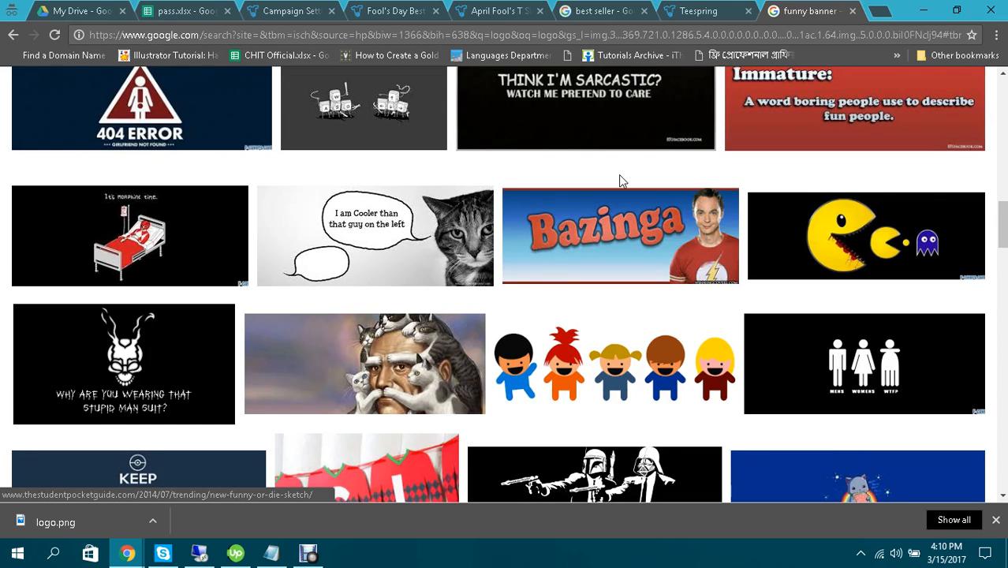
scroll(620, 181, down, 2)
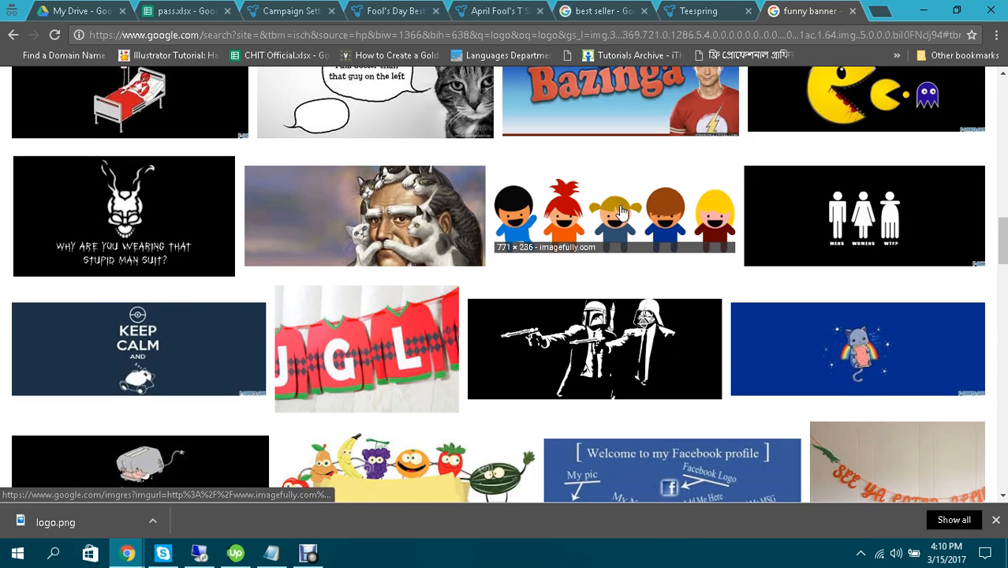
click(621, 211)
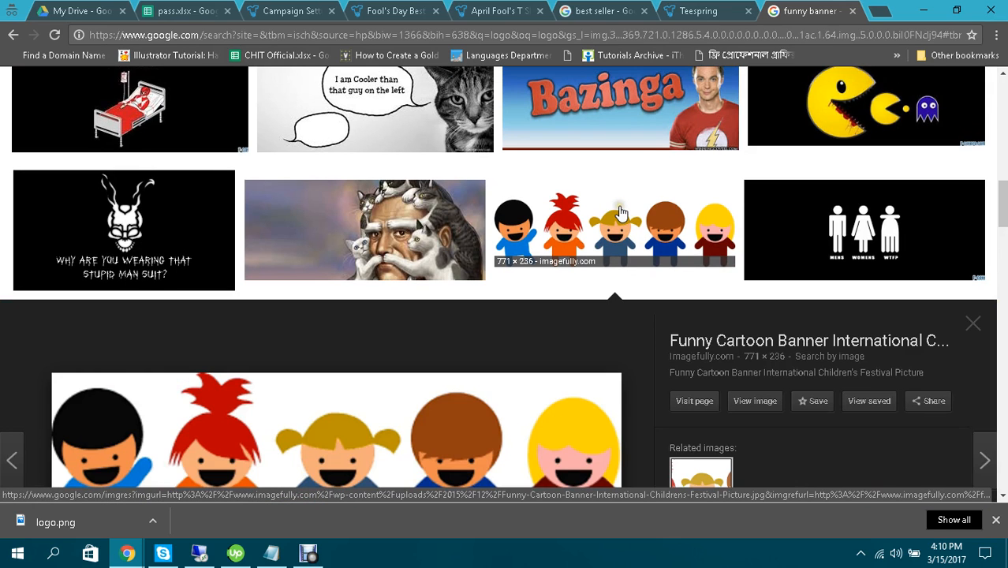
scroll(491, 286, up, 3)
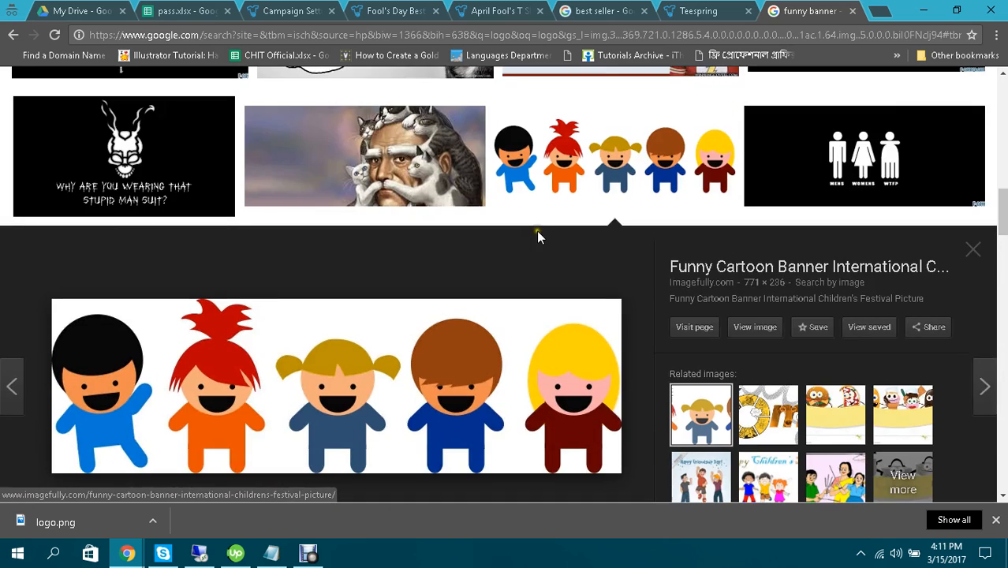
Step: Switch to the Teespring storefront's banner settings and check the recommended size for the background image
click(518, 4)
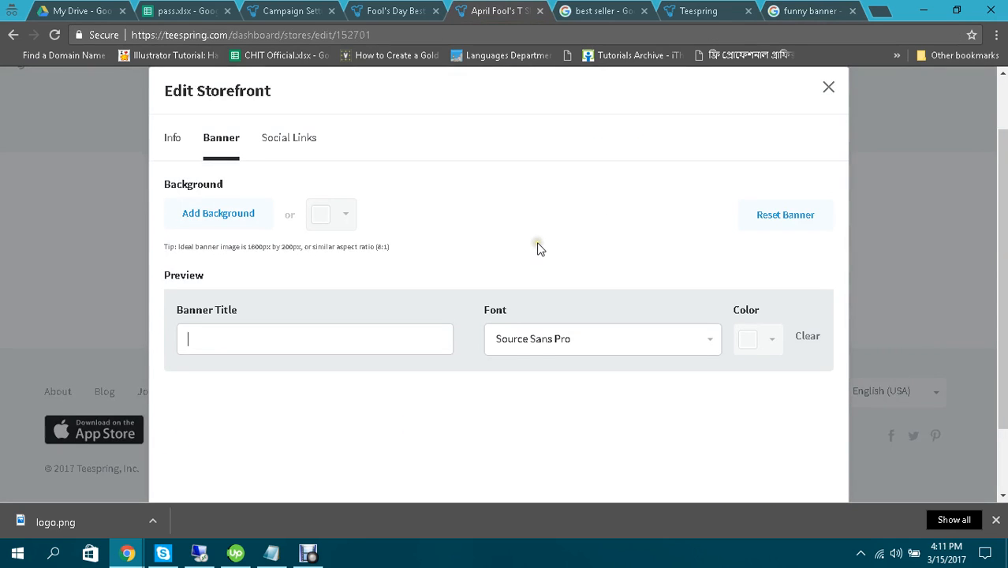
scroll(538, 243, down, 2)
scroll(429, 276, up, 2)
click(593, 402)
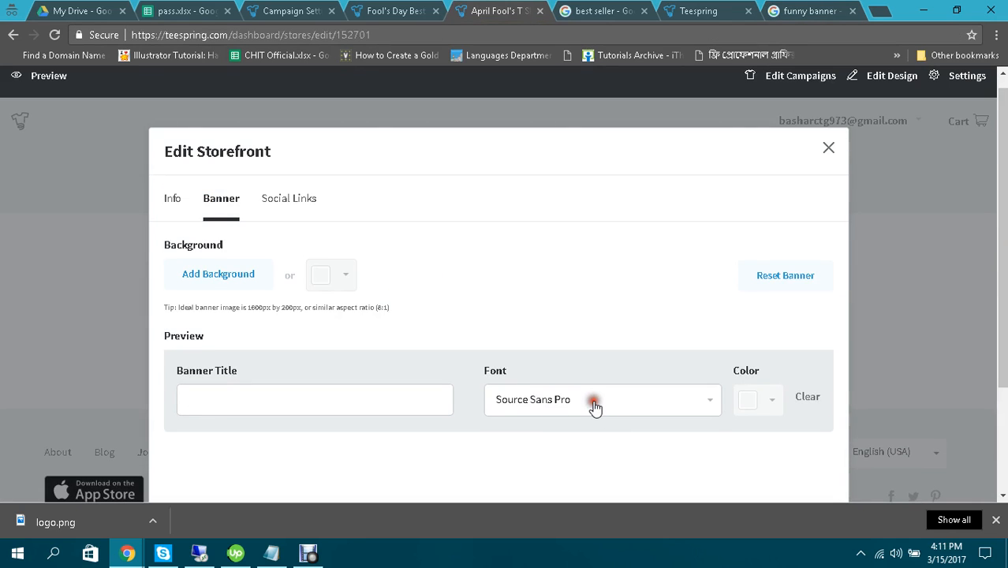
click(568, 386)
click(210, 274)
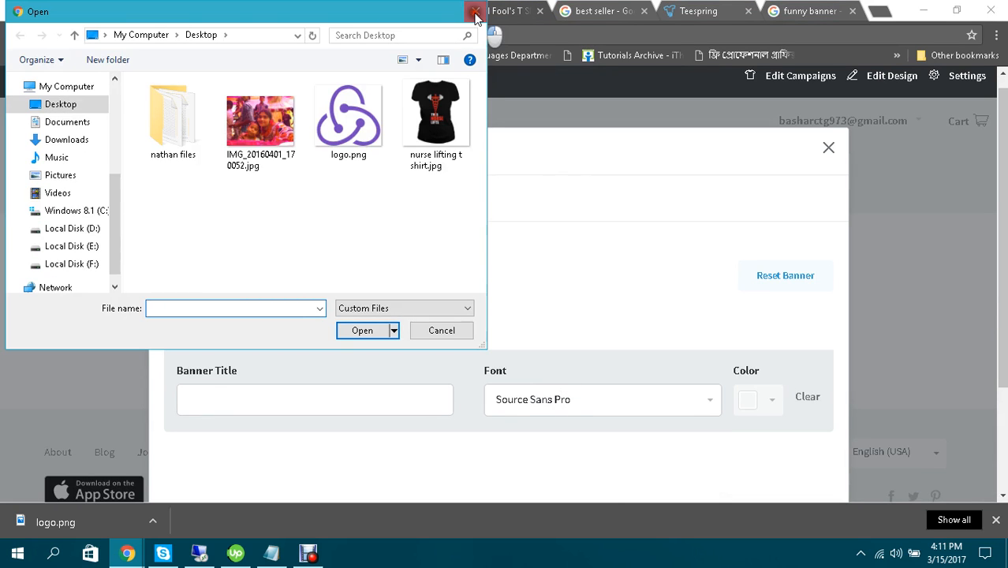
click(475, 14)
drag(277, 308, 322, 308)
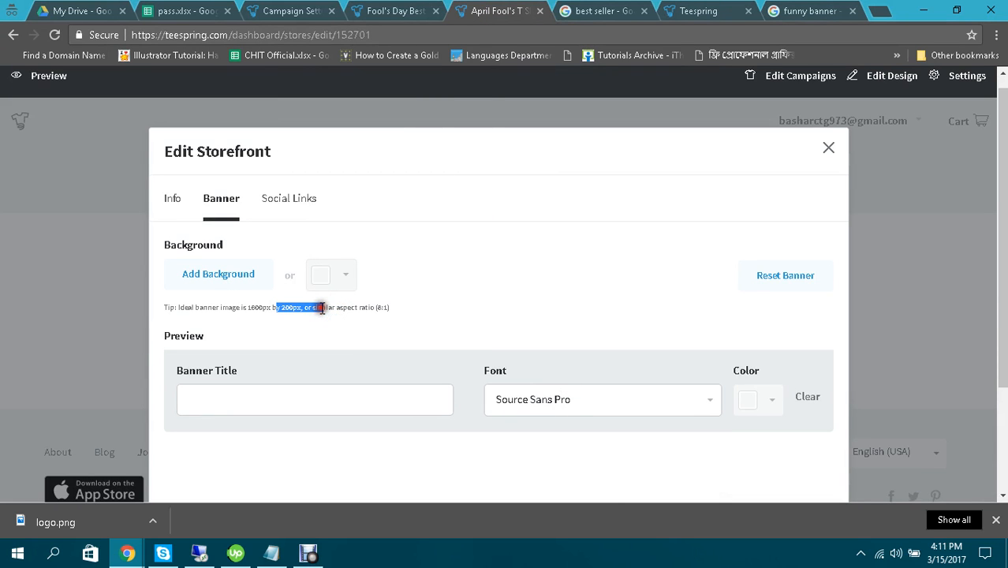
click(247, 315)
drag(229, 307, 290, 306)
click(289, 306)
click(738, 6)
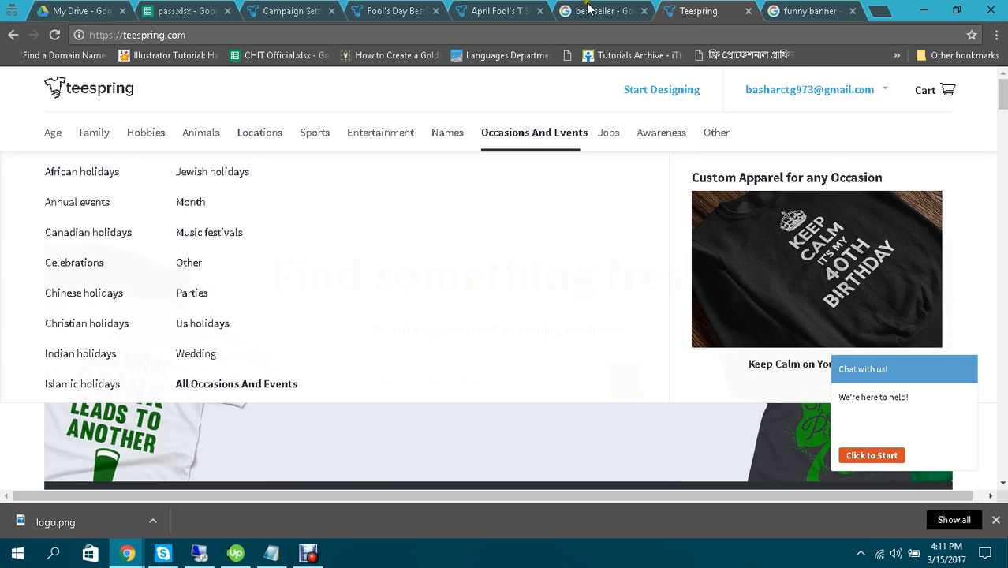
click(587, 8)
click(499, 7)
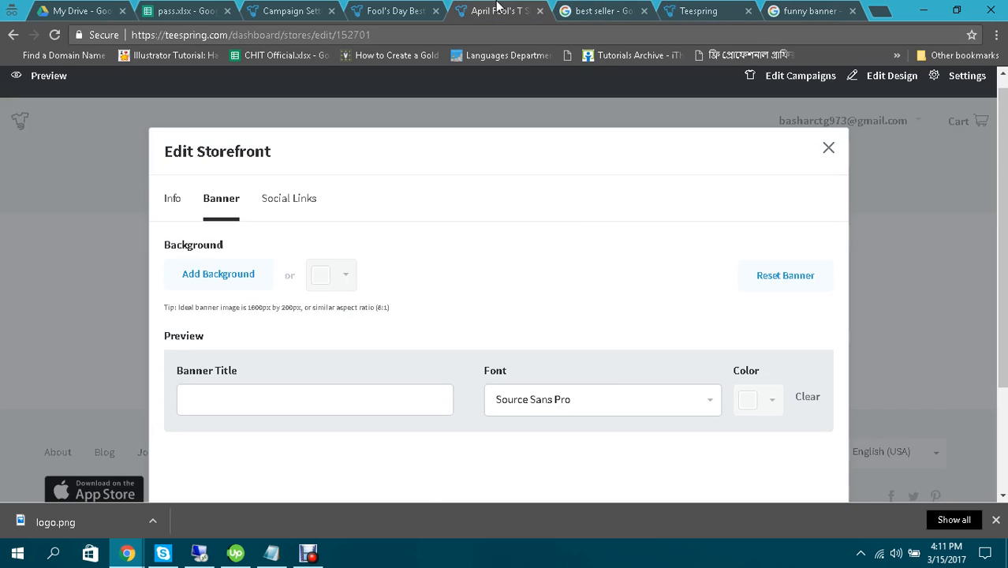
click(395, 10)
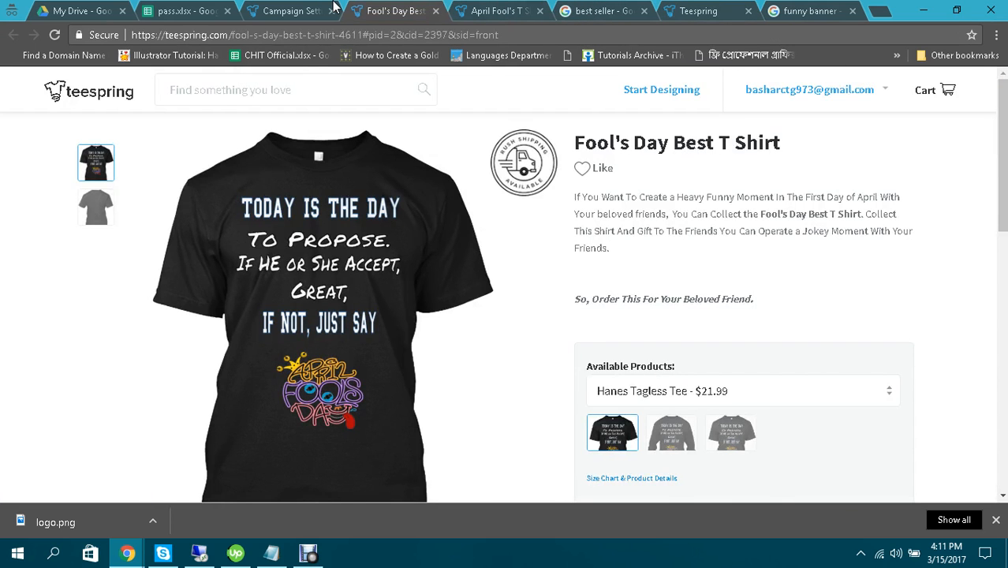
Step: Return to the Google Images results for "funny banner" and filter them by size to Larger than 2 MP
click(808, 11)
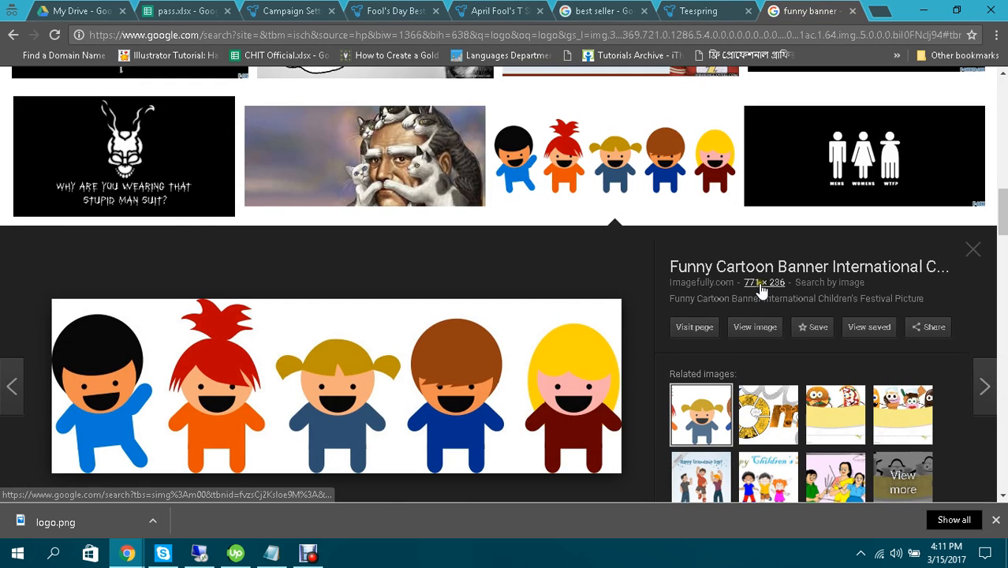
scroll(762, 290, down, 2)
scroll(557, 319, up, 5)
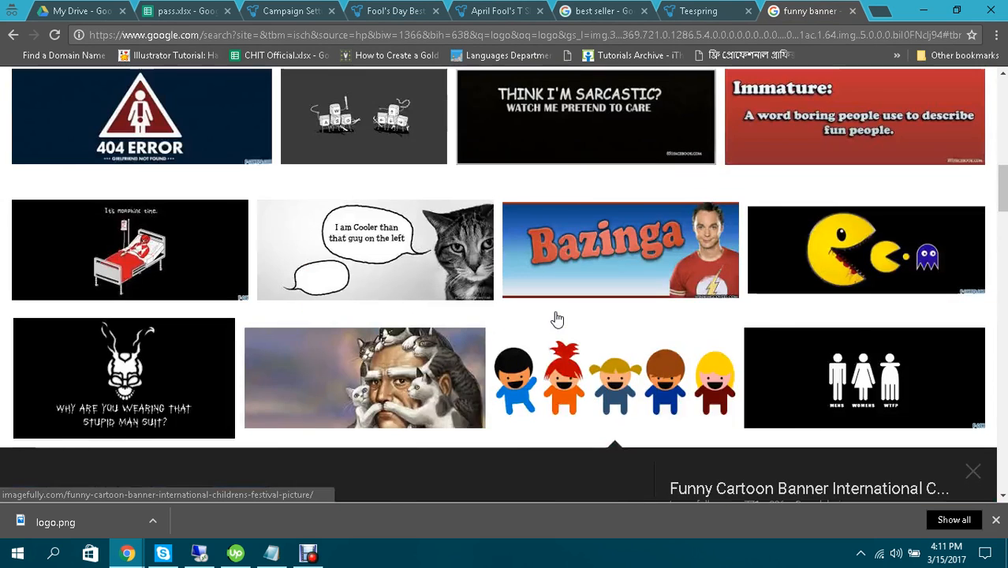
scroll(557, 319, up, 5)
click(556, 143)
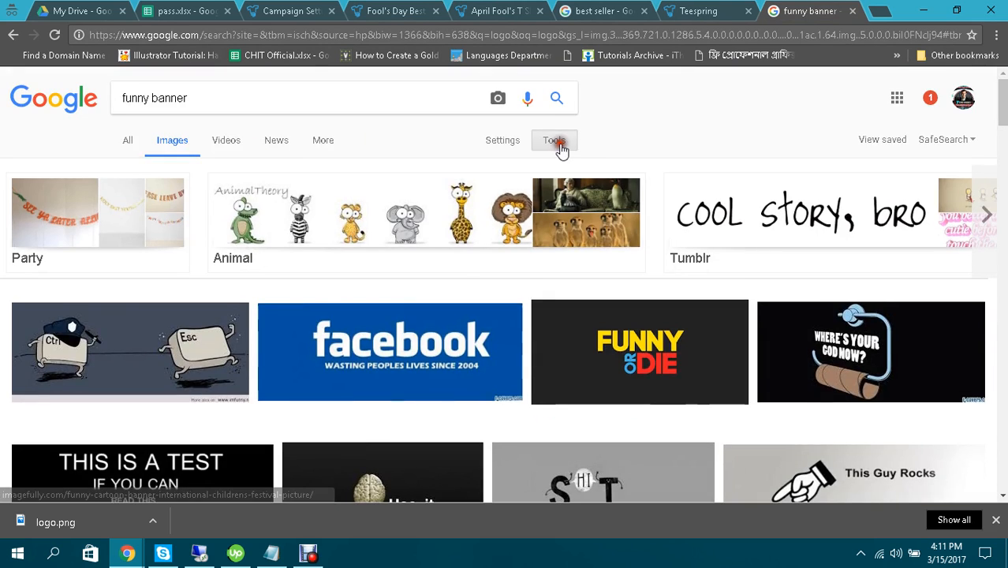
click(127, 169)
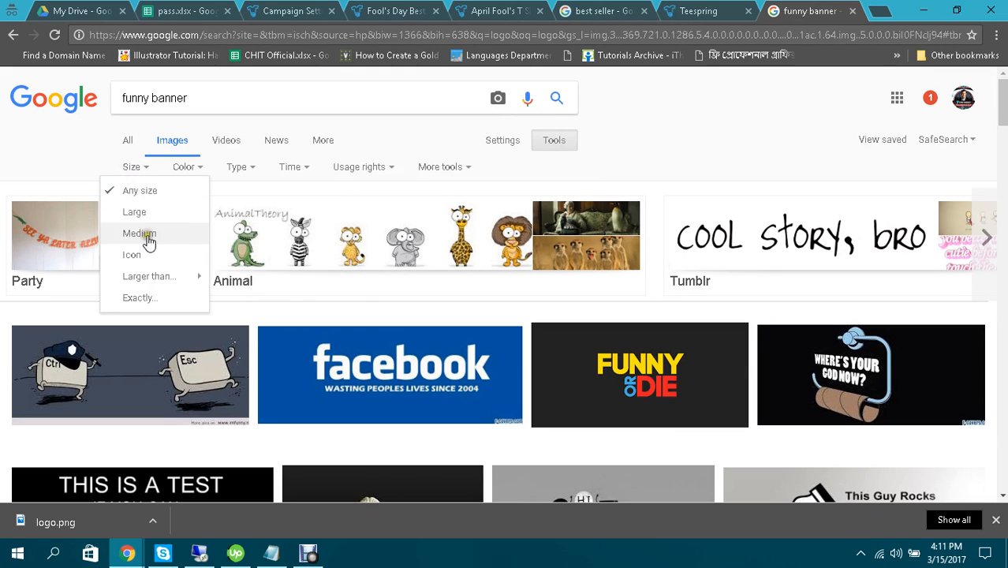
mouse_move(150, 275)
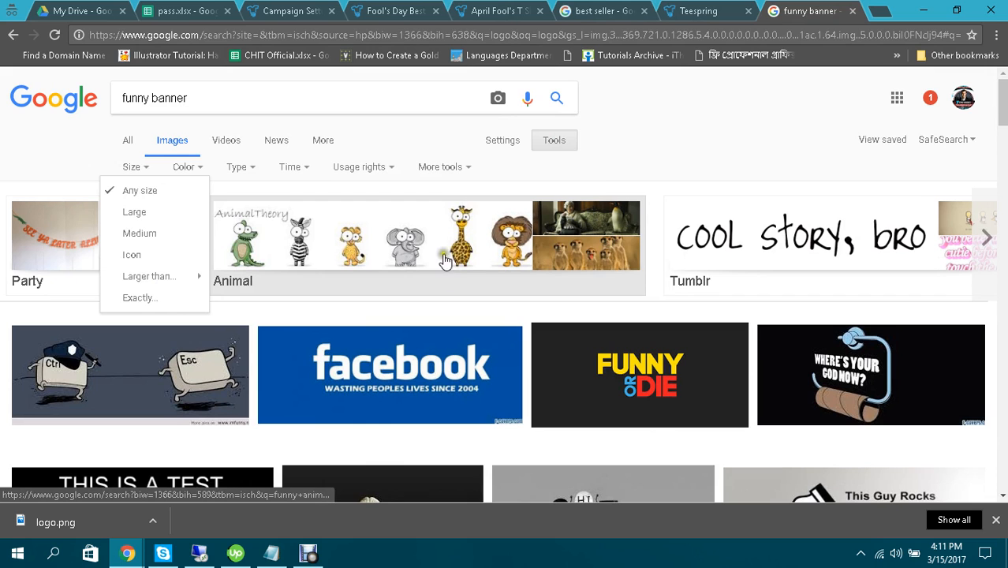
click(395, 262)
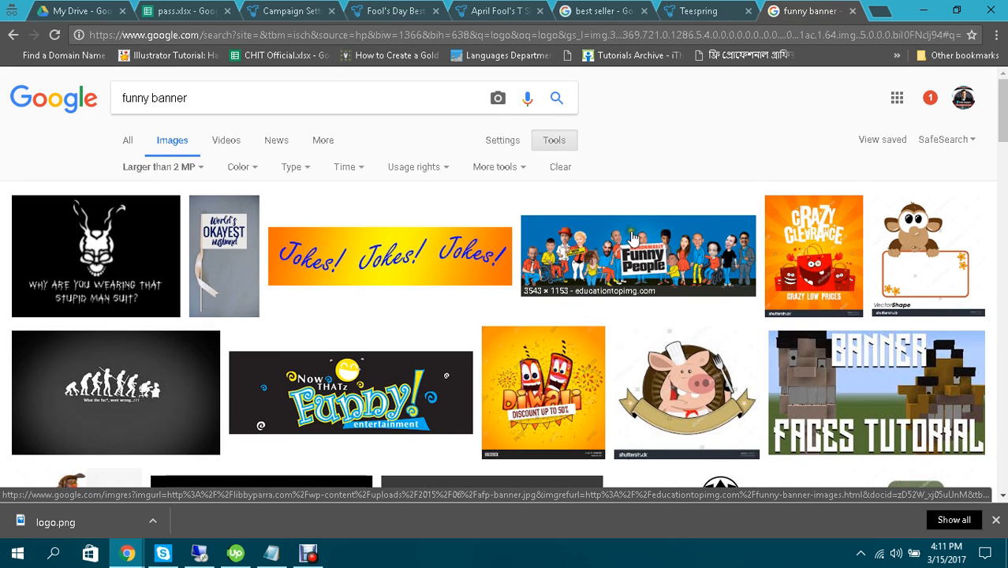
Step: Preview the Abnormally Funny People banner and look through the filtered results for other banner candidates
scroll(639, 240, down, 1)
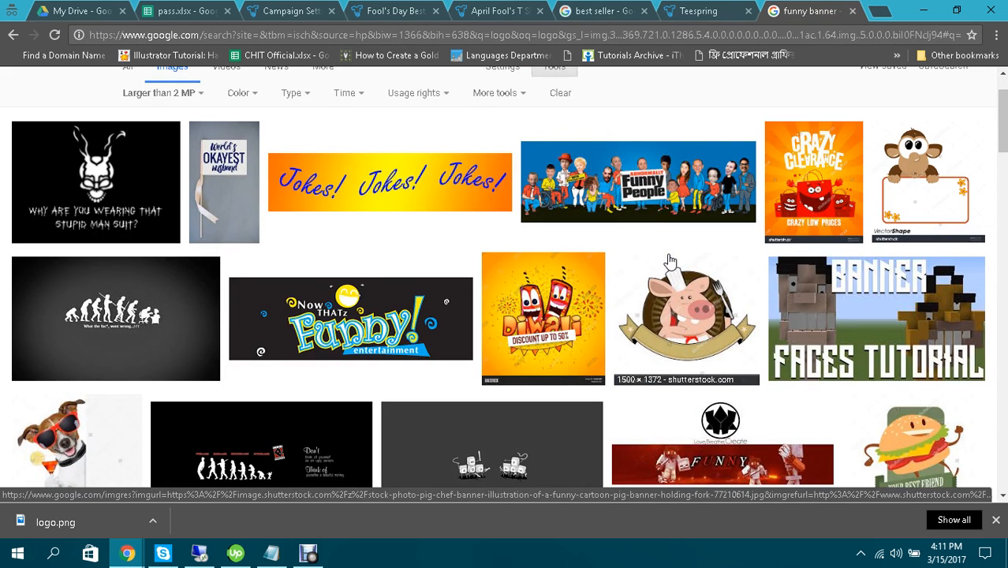
click(659, 206)
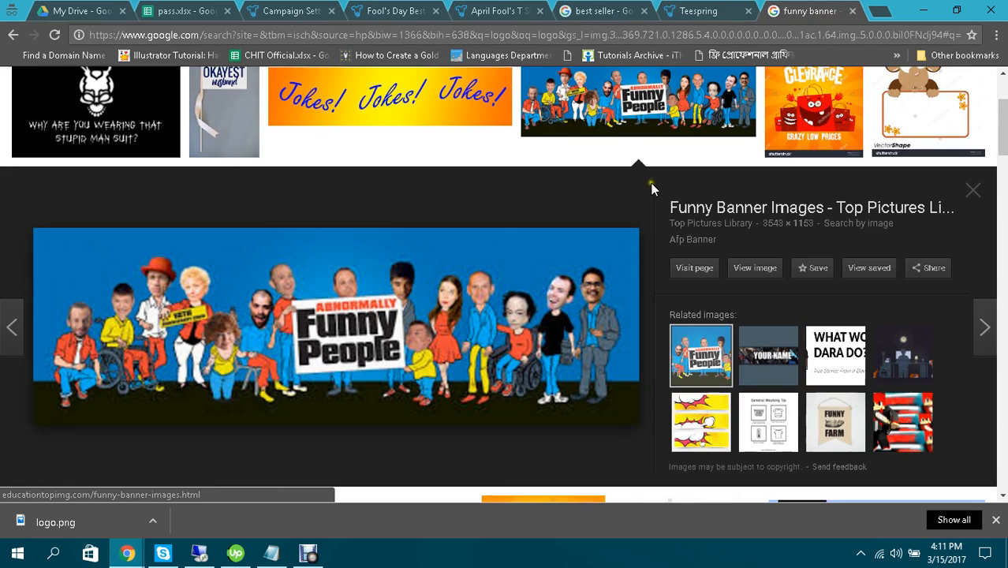
scroll(639, 196, down, 3)
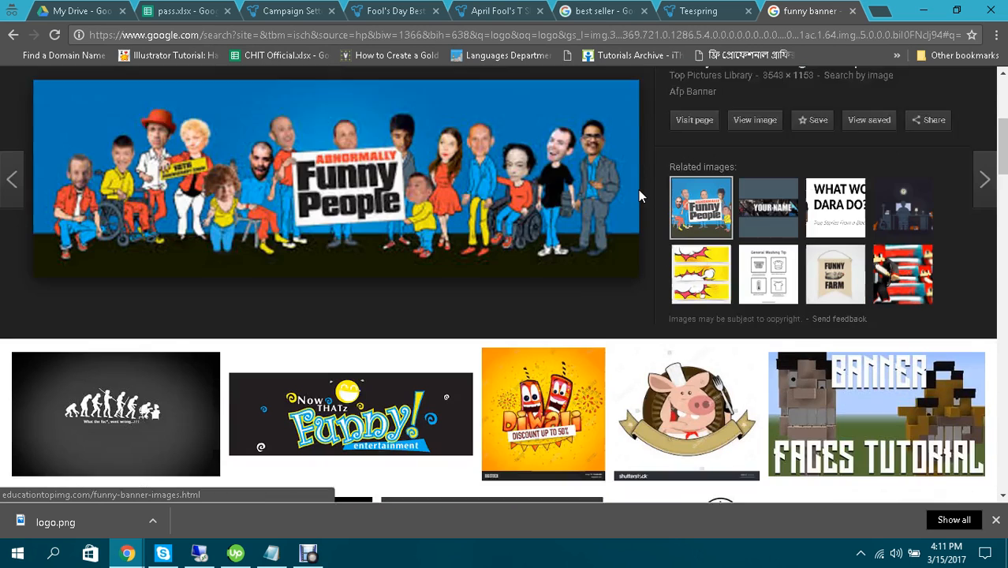
scroll(639, 196, down, 5)
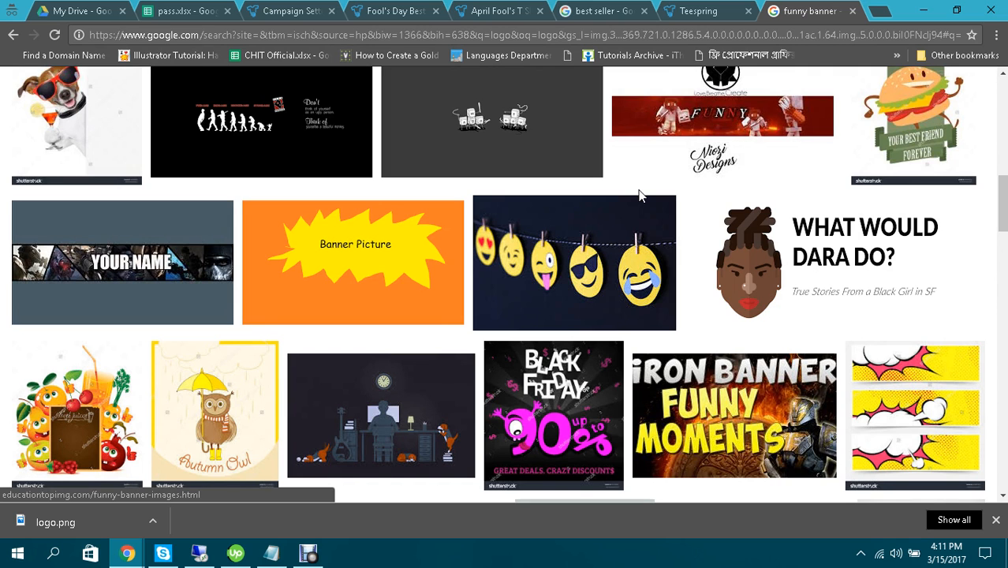
scroll(617, 212, down, 3)
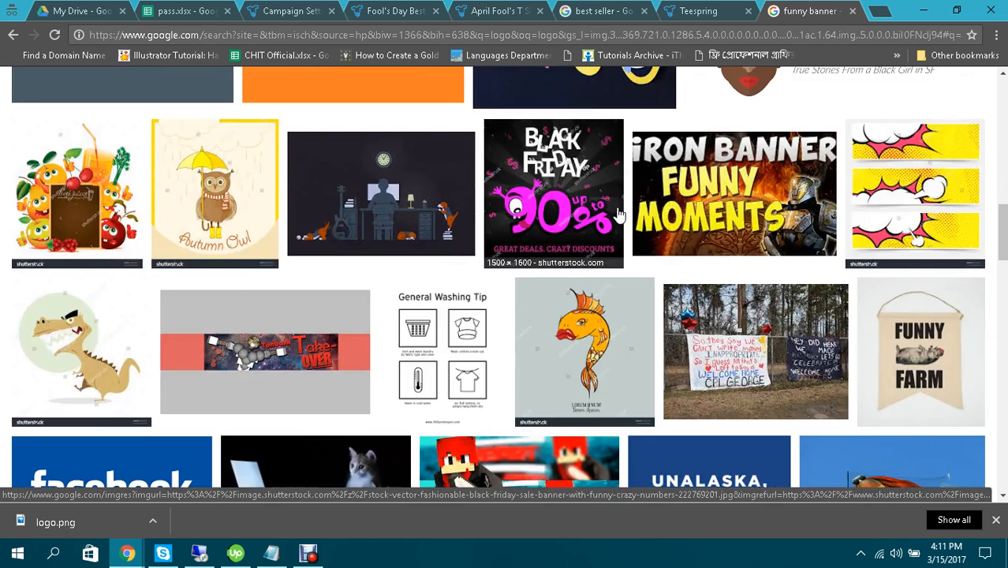
scroll(618, 211, down, 10)
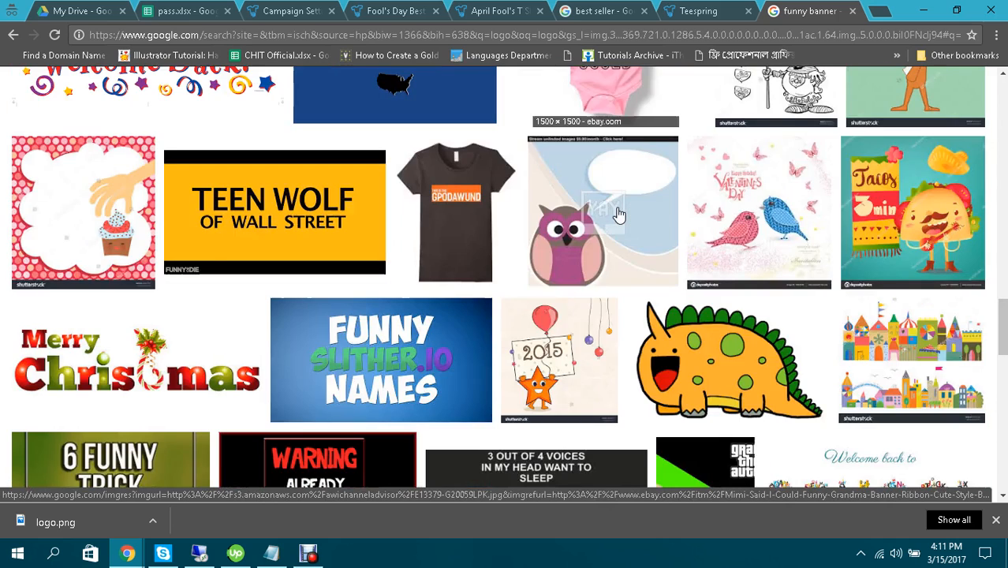
scroll(619, 215, down, 2)
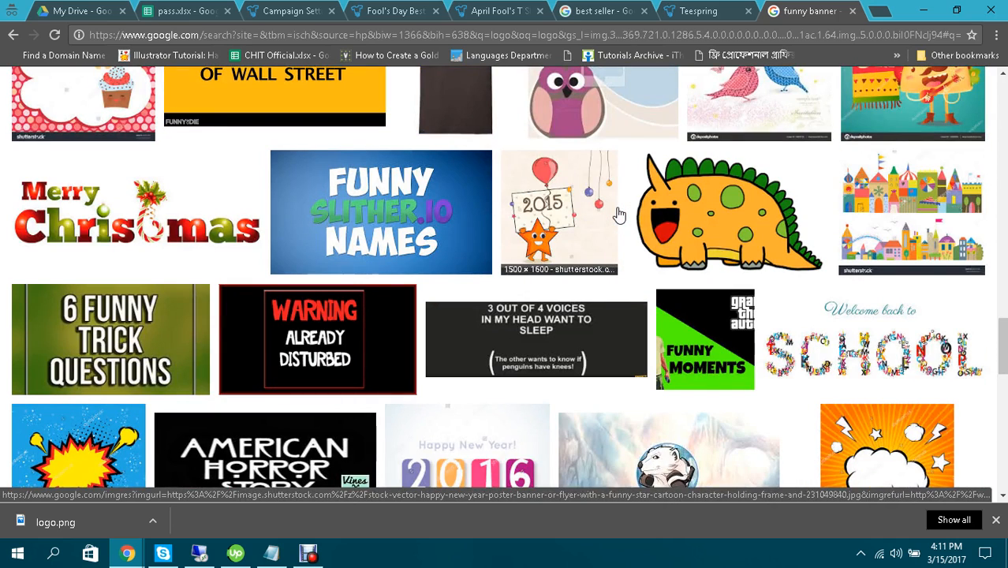
scroll(619, 214, down, 3)
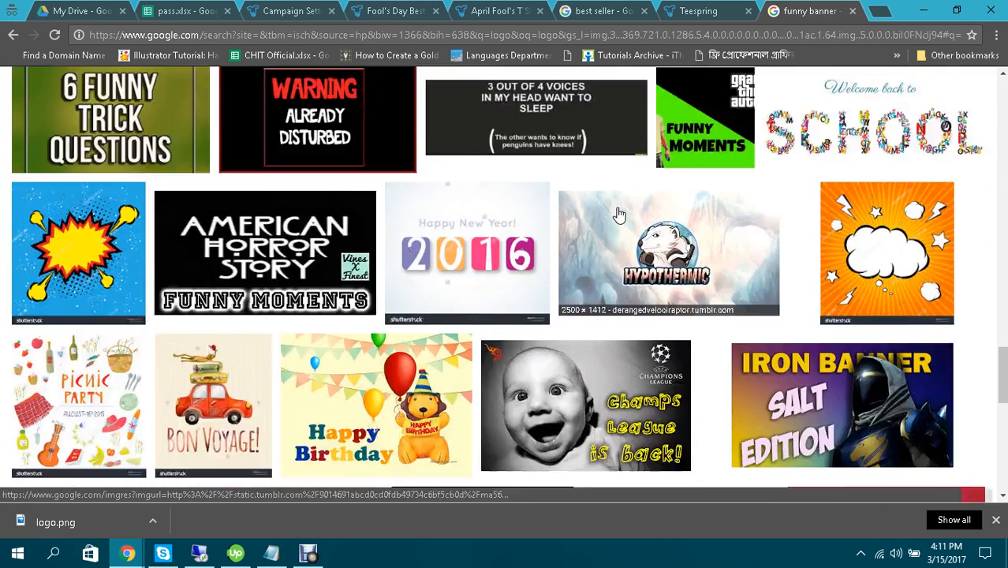
scroll(619, 214, up, 1)
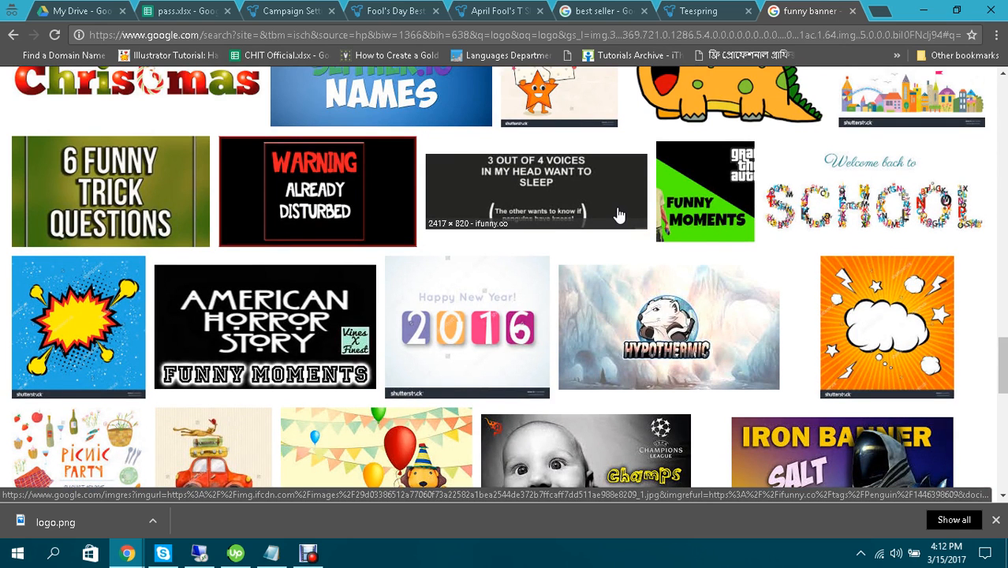
scroll(620, 215, down, 3)
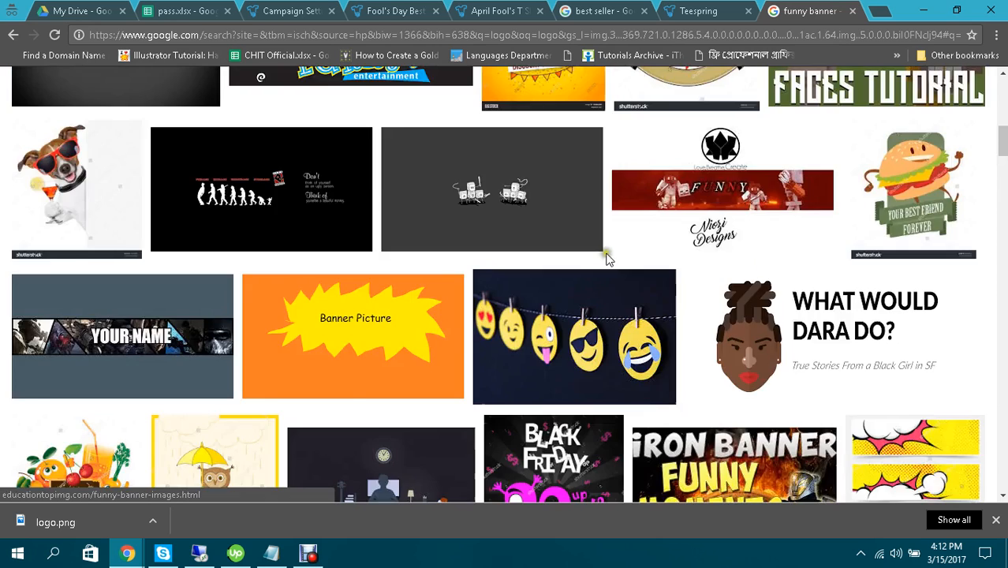
Step: Go back to the first rows of results and preview the Now Thatz Funny Entertainment banner
scroll(607, 255, up, 5)
scroll(606, 255, down, 1)
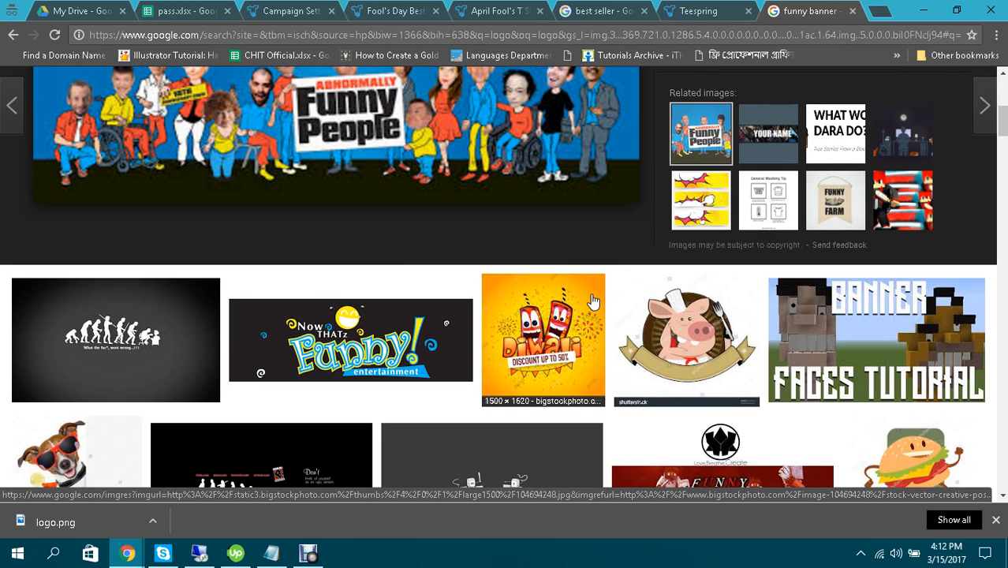
scroll(593, 300, up, 2)
scroll(345, 318, down, 2)
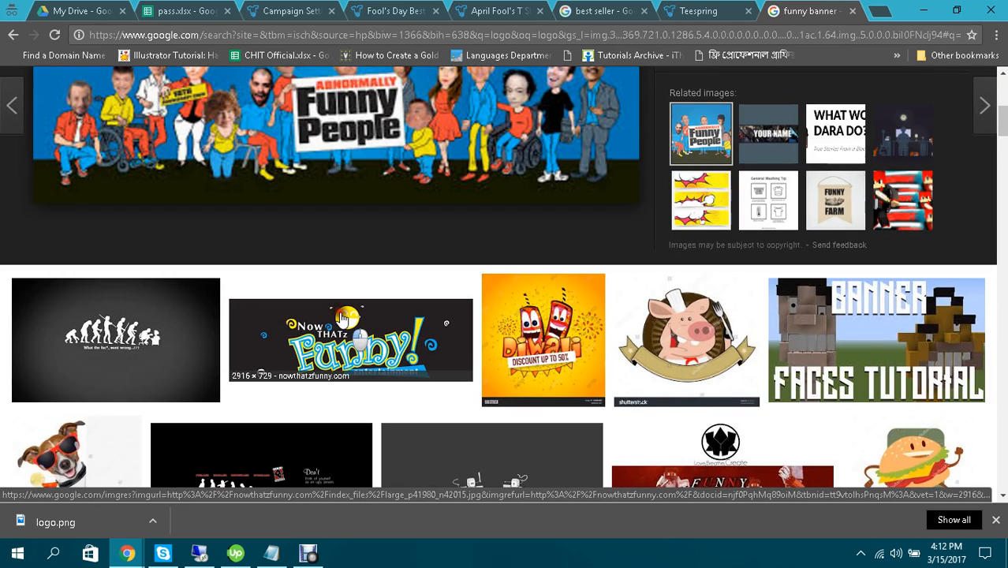
click(345, 318)
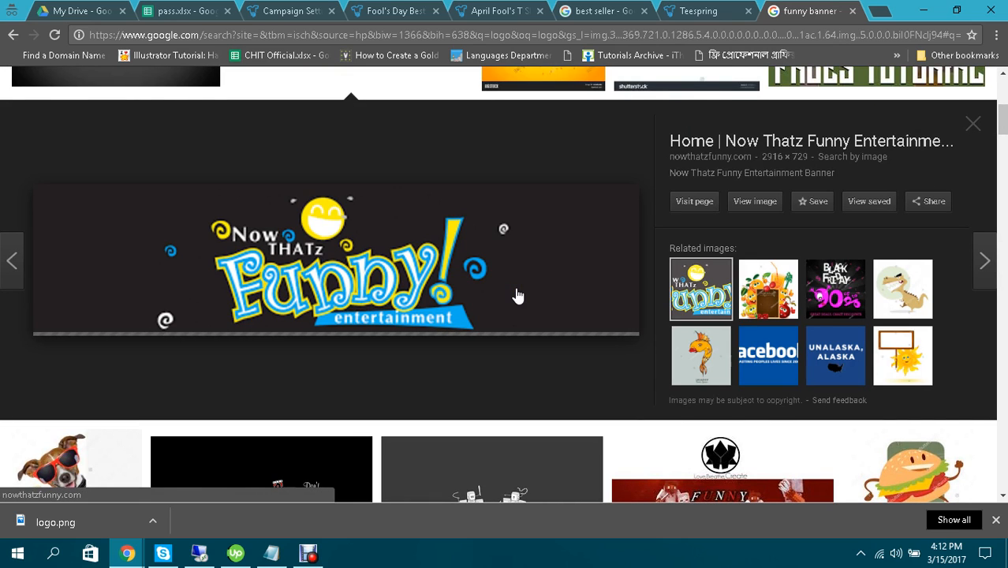
Step: Save the previewed Now Thatz Funny Entertainment banner image to the computer
right_click(368, 251)
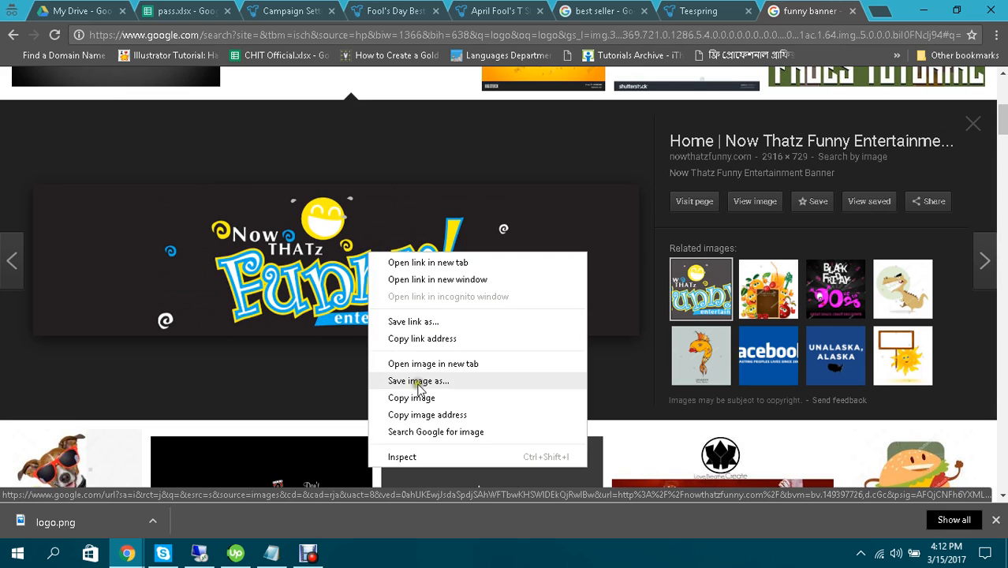
click(419, 381)
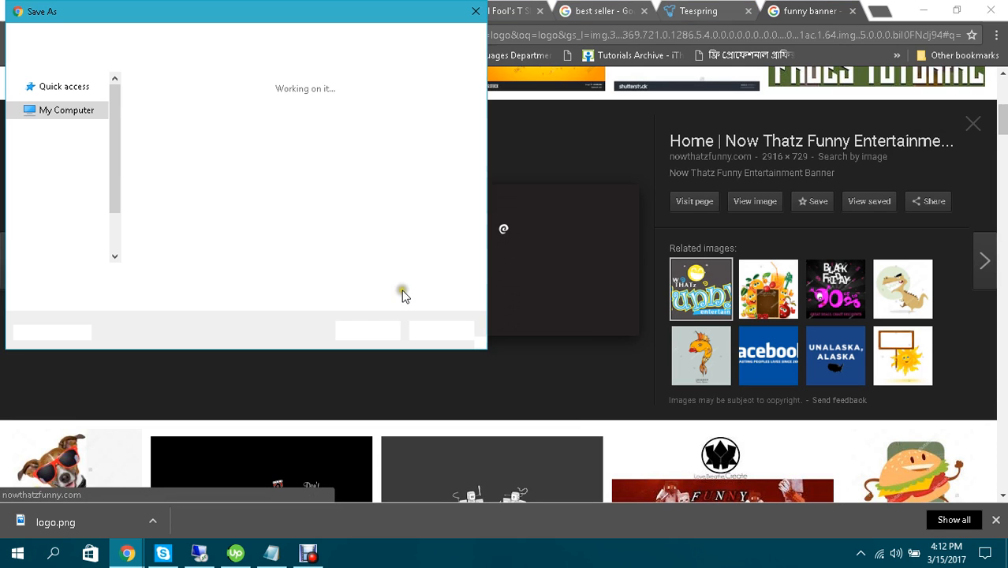
click(387, 330)
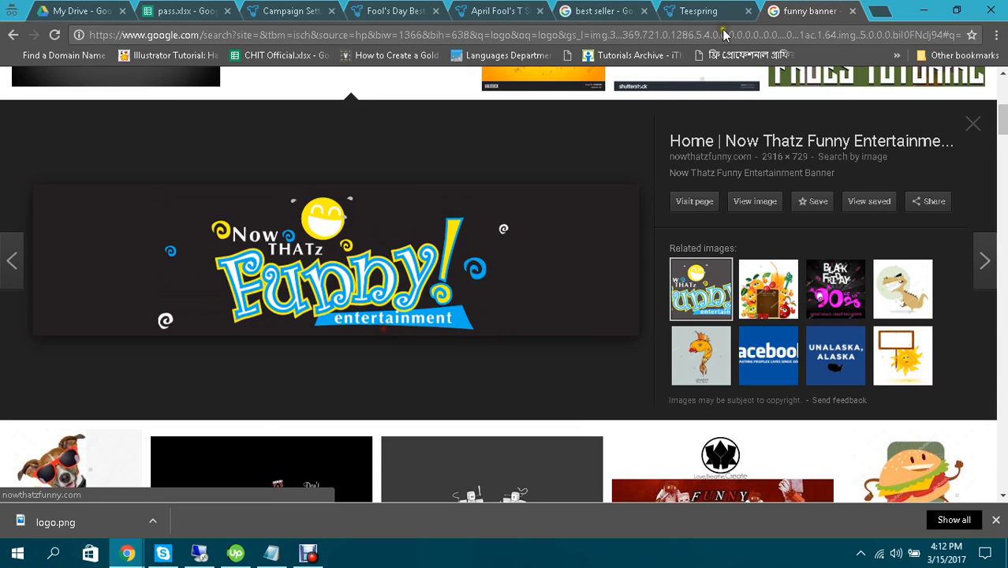
Step: Return to the Teespring storefront's banner settings, upload the saved funny banner image as the background and check its preview
click(690, 11)
click(631, 6)
click(497, 11)
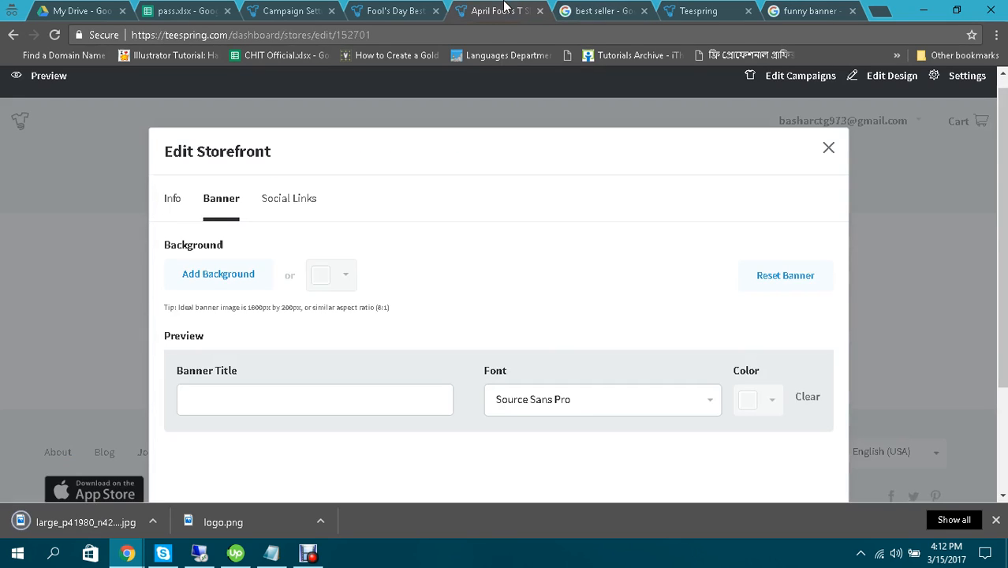
click(226, 268)
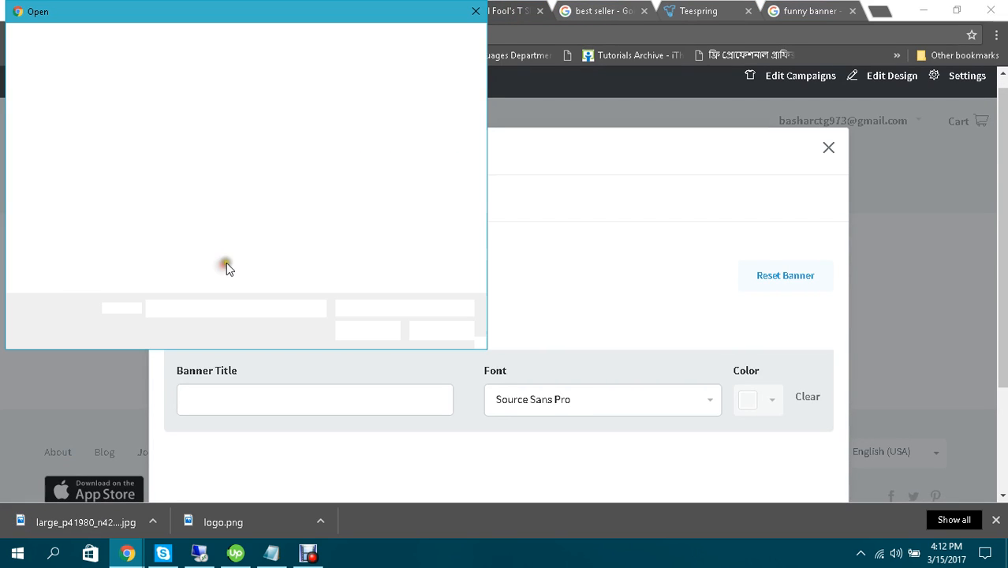
double_click(355, 119)
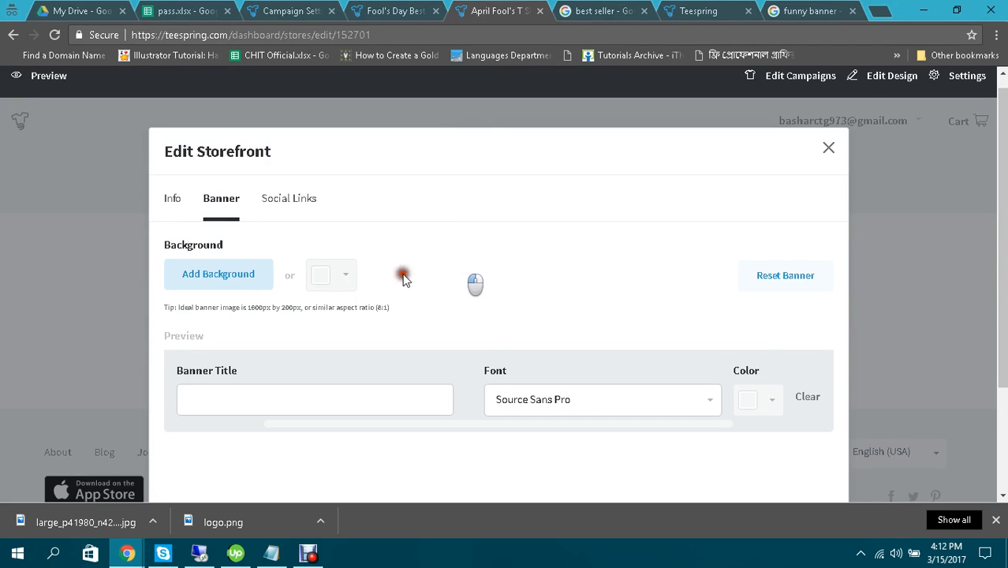
scroll(579, 327, down, 2)
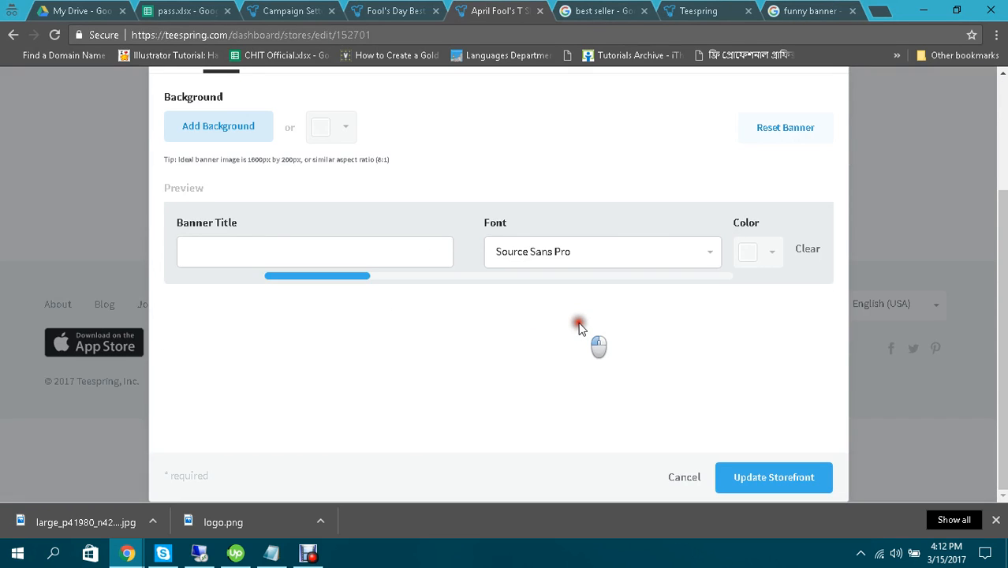
scroll(580, 327, up, 1)
scroll(580, 324, up, 2)
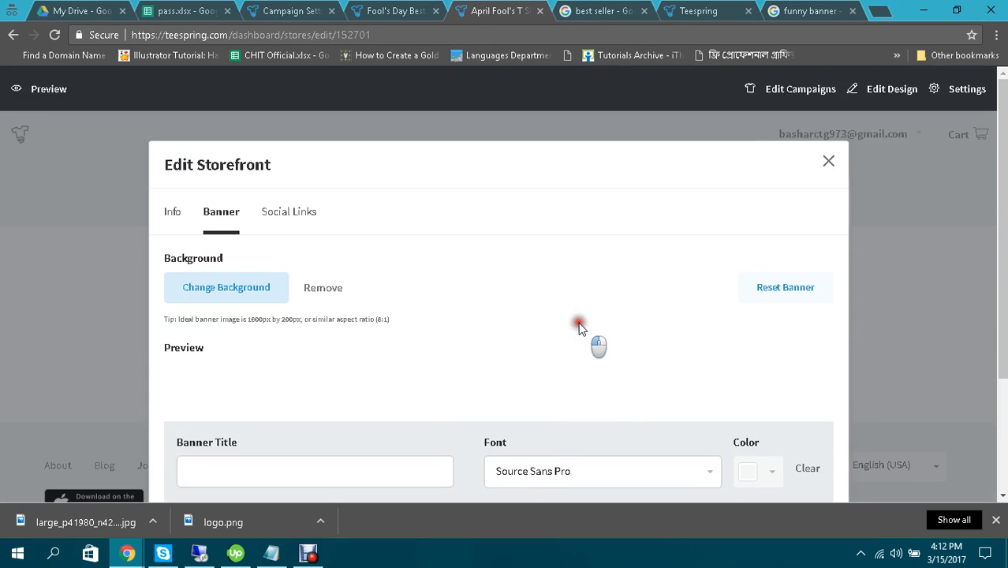
scroll(580, 324, down, 1)
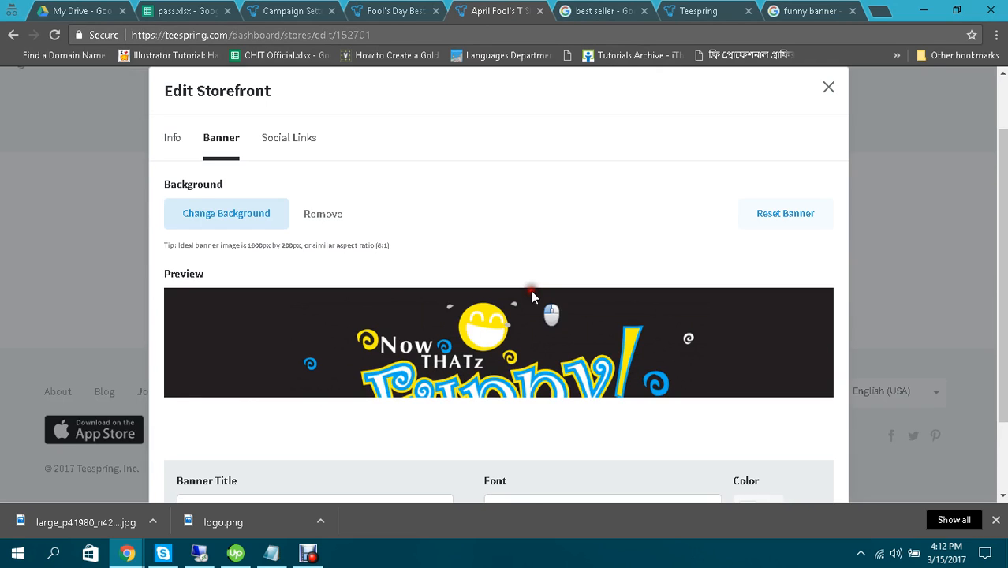
scroll(531, 290, up, 1)
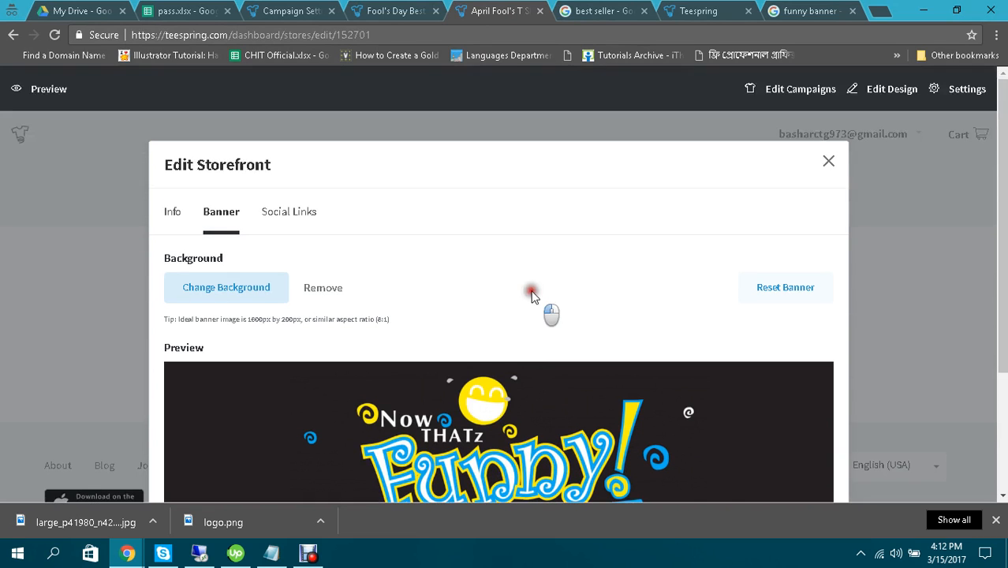
scroll(461, 249, down, 1)
scroll(448, 251, down, 1)
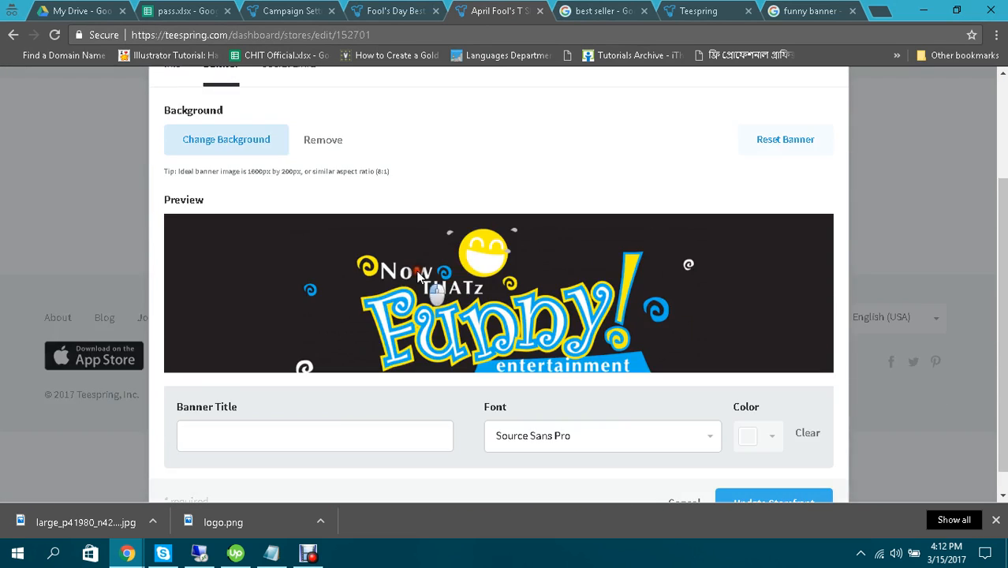
scroll(552, 294, down, 1)
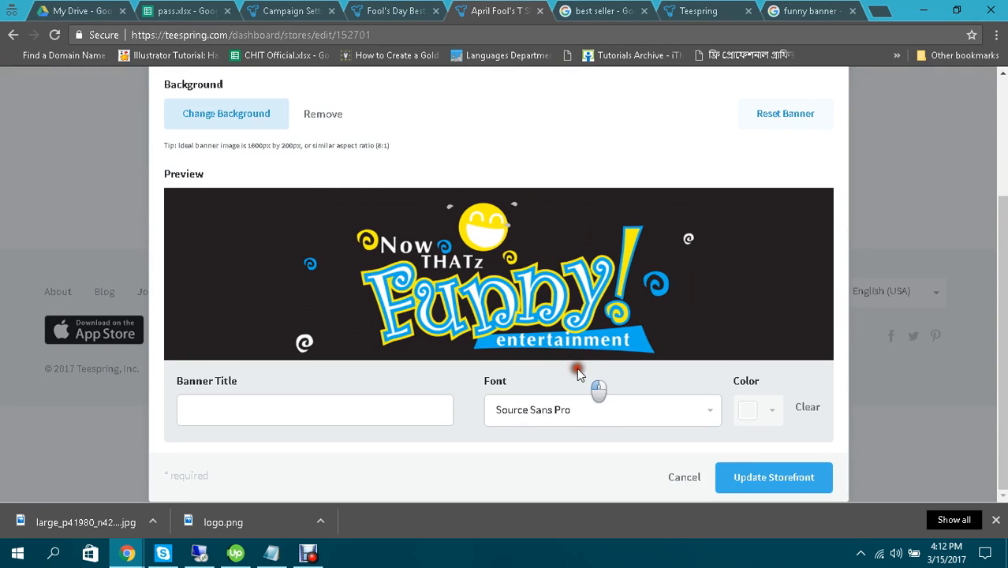
Step: Enter "April Fool T Shirt" as the banner title
click(281, 410)
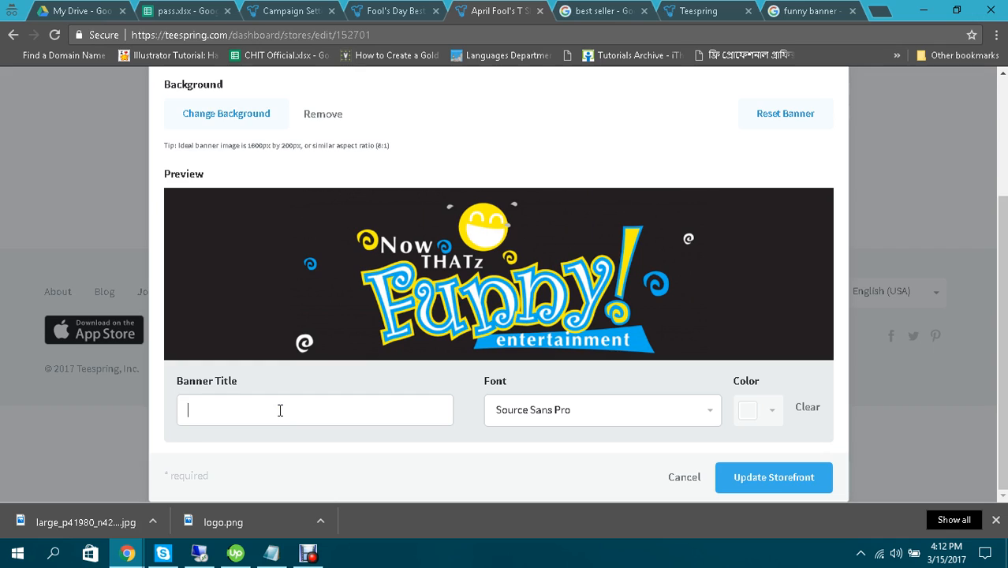
text(Love)
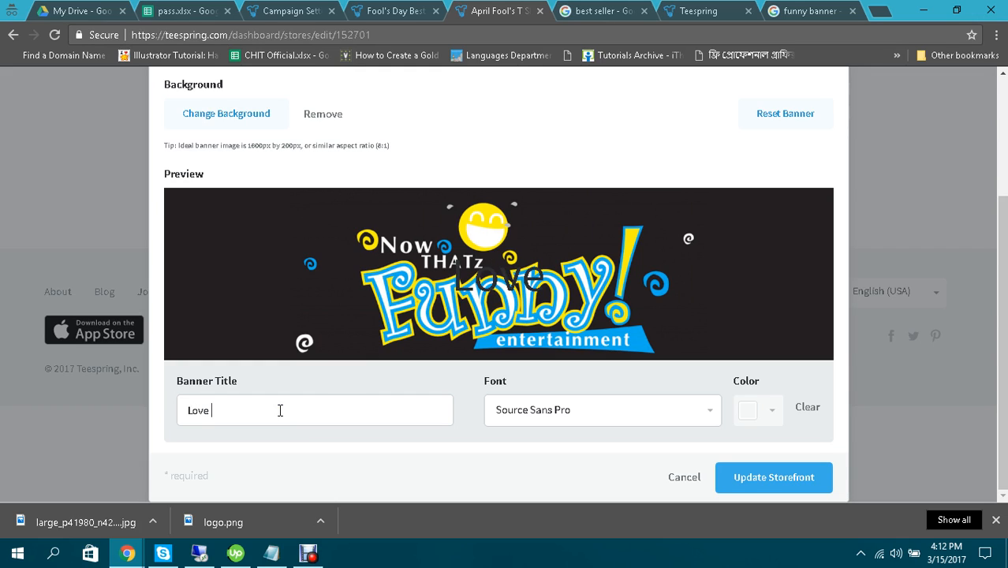
click(323, 389)
key(BackSpace)
key(BackSpace)
key(BackSpace)
key(BackSpace)
text(Ap)
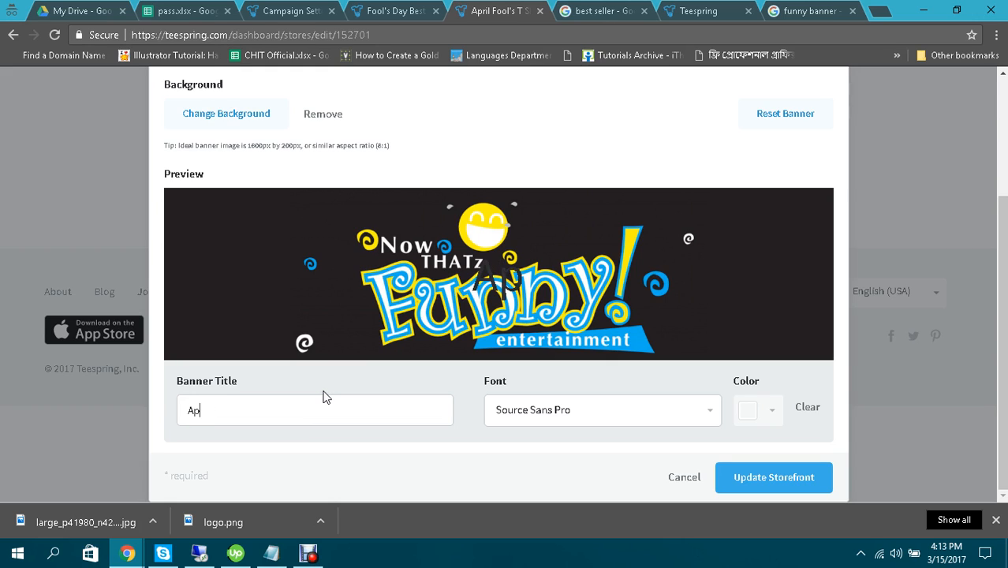
text(ril Fool)
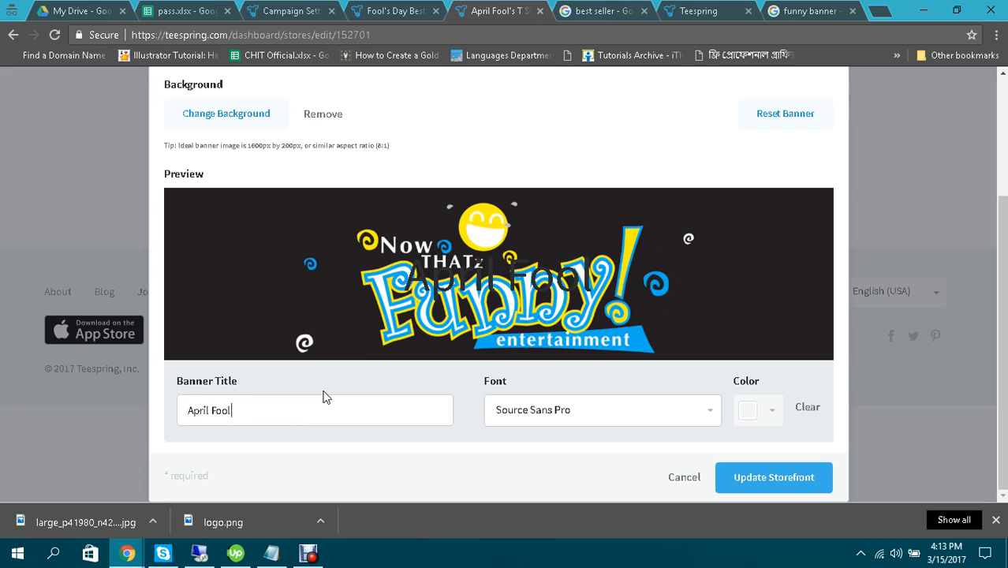
text( T SH)
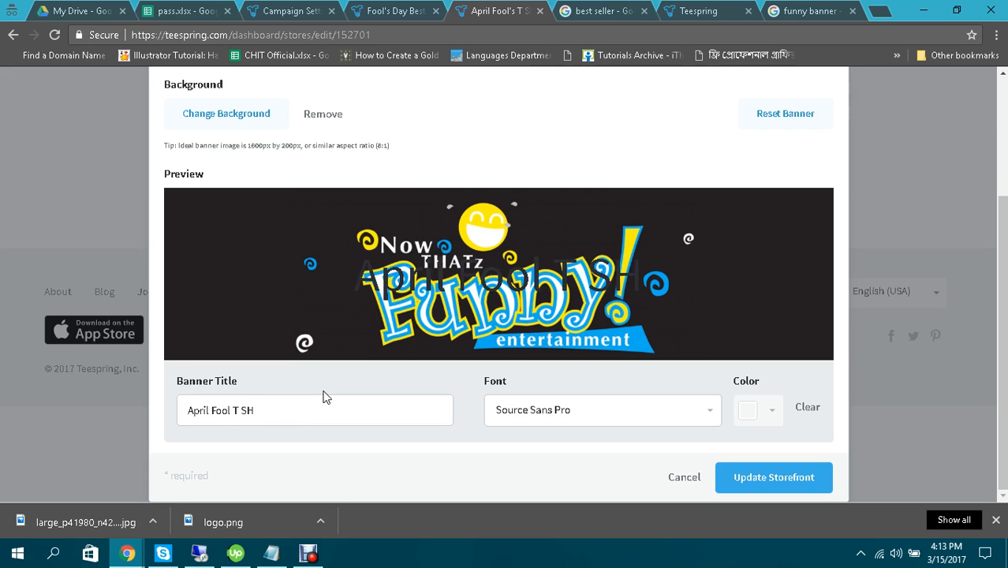
key(BackSpace)
text(hirt)
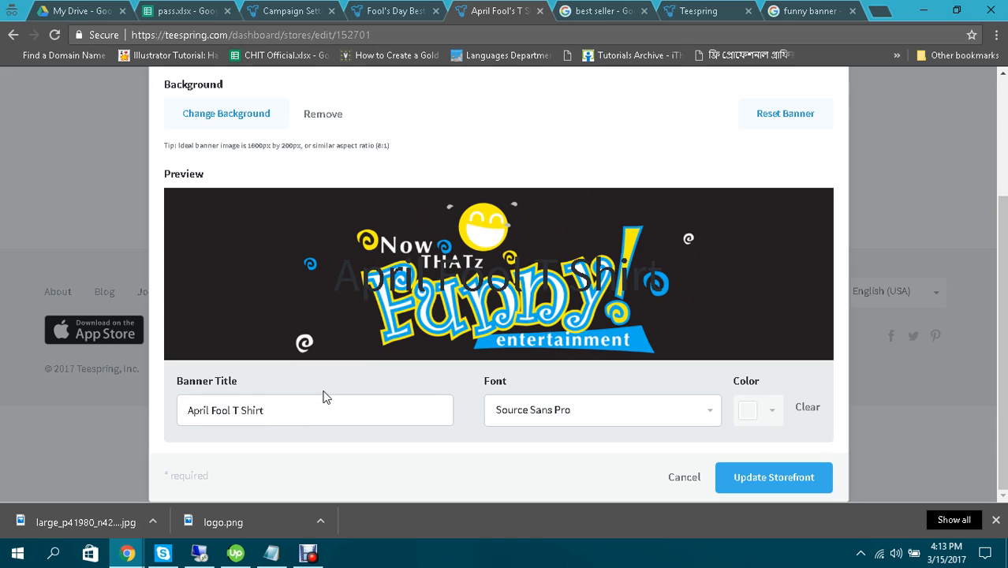
Step: Set the banner title's color to white (#FFFFFF)
key(ctrl+a)
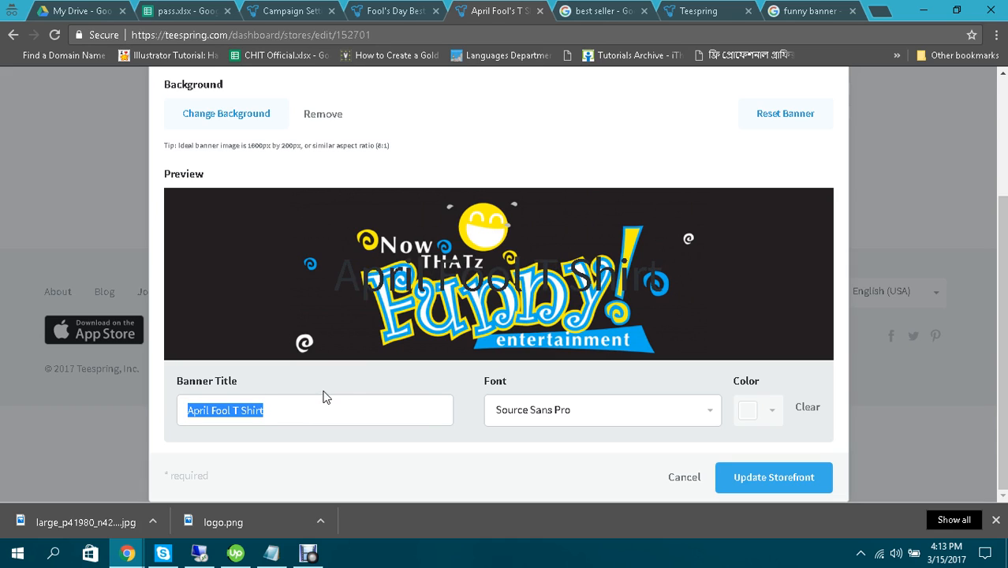
click(778, 409)
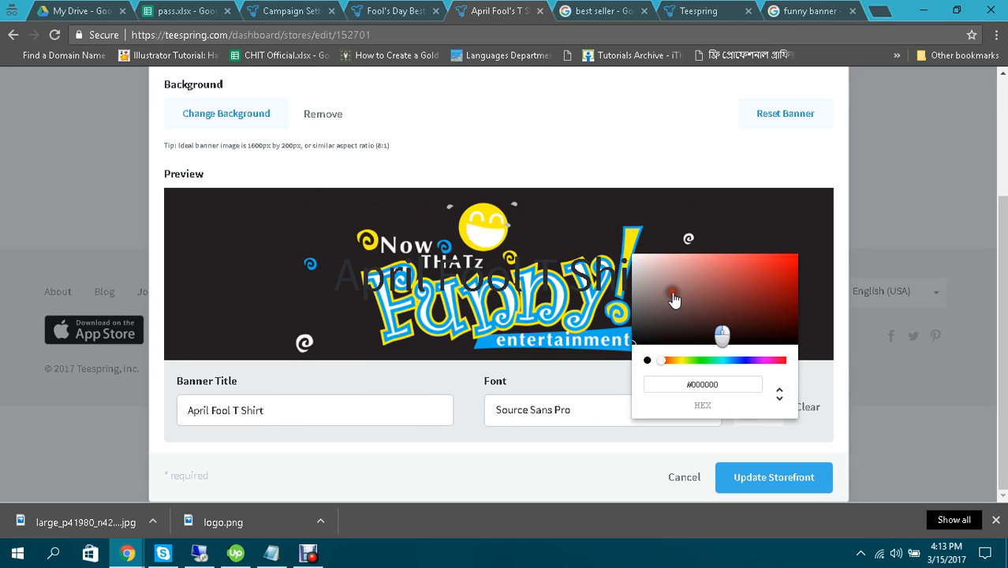
drag(672, 296, 599, 237)
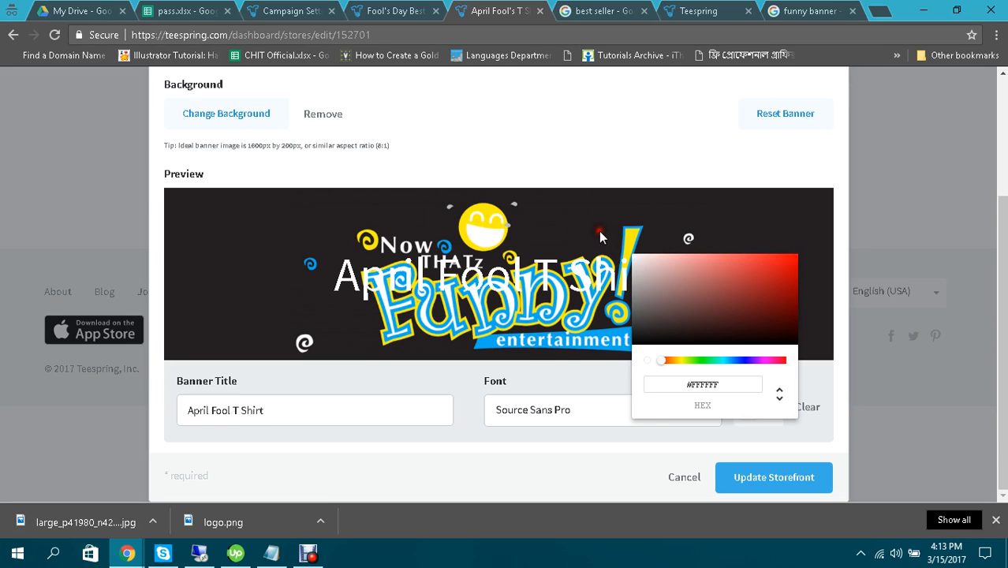
click(551, 443)
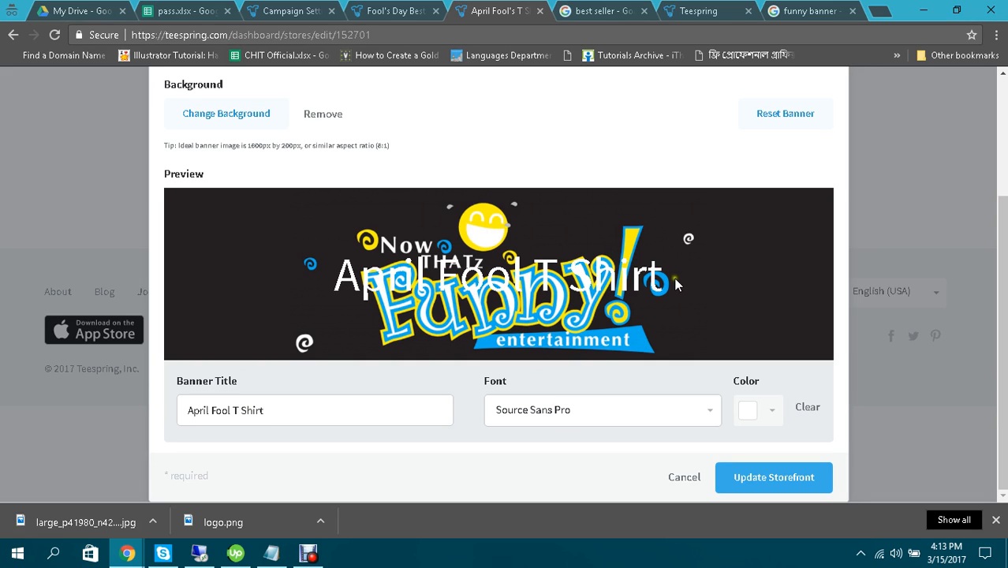
Step: Try yellow-green (#D7F600) and black (#000000) as the banner title's color
mouse_move(677, 282)
mouse_down()
mouse_move(448, 276)
mouse_move(405, 292)
mouse_move(677, 278)
mouse_up()
click(282, 417)
key(ctrl+a)
click(759, 416)
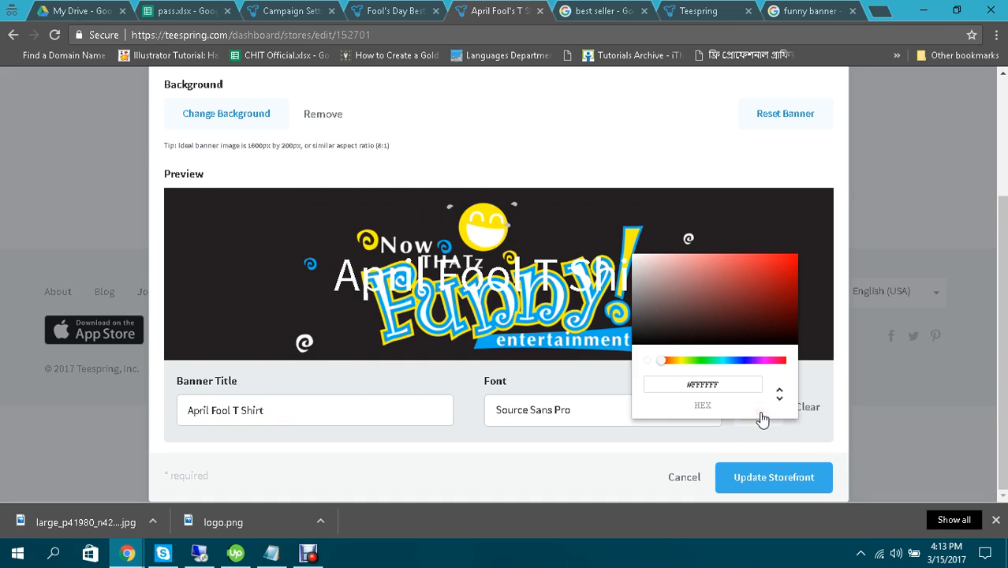
drag(660, 366, 685, 367)
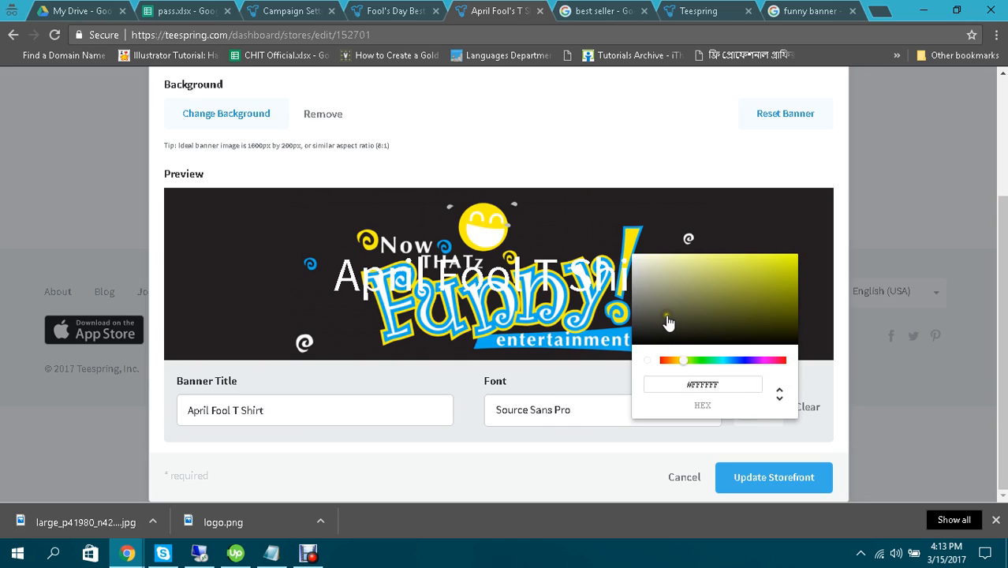
click(790, 265)
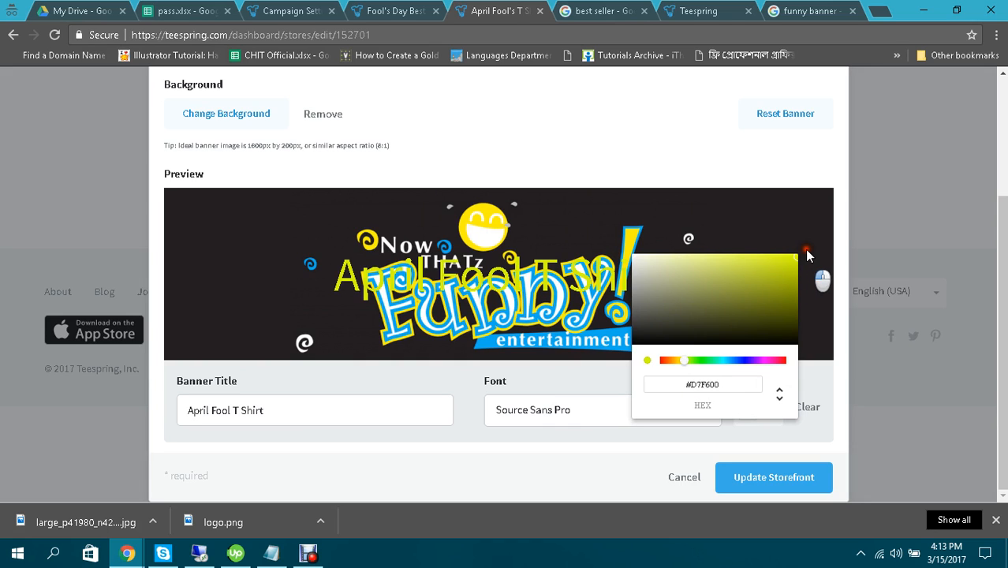
click(787, 328)
drag(789, 333, 790, 353)
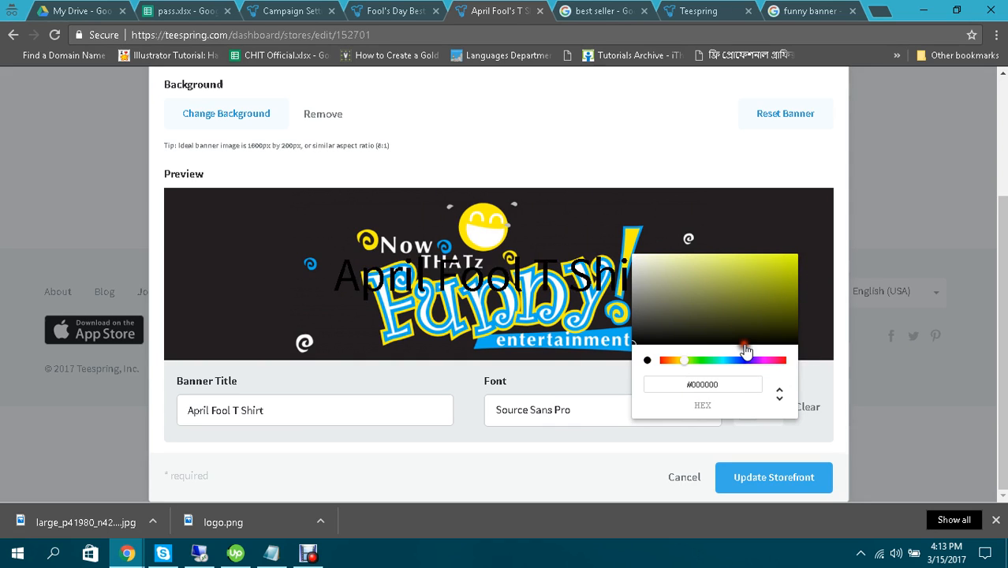
Step: Set the banner title's color to green (#00FF99)
mouse_move(683, 362)
mouse_down()
mouse_move(794, 359)
mouse_move(714, 360)
mouse_up()
click(674, 319)
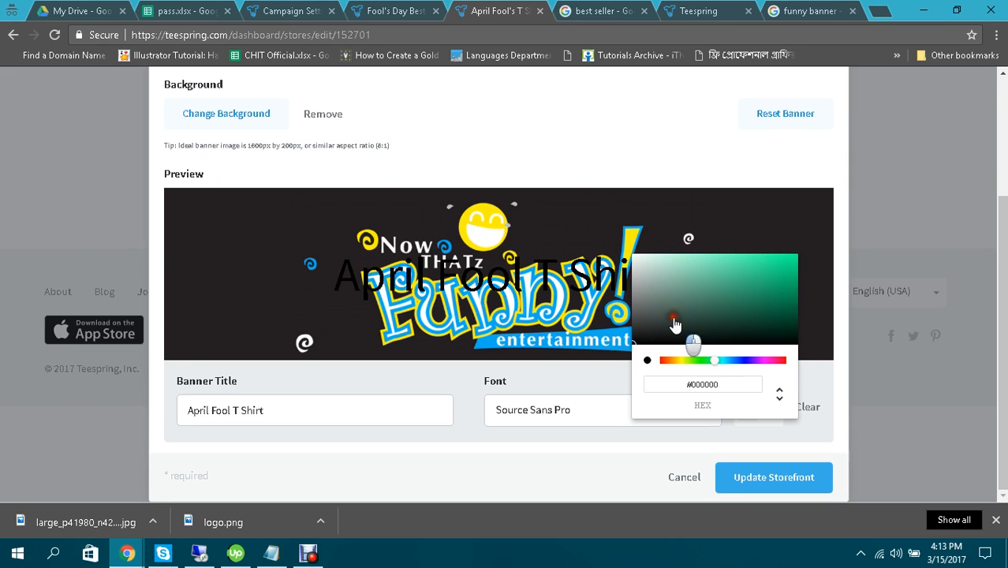
drag(675, 319, 816, 248)
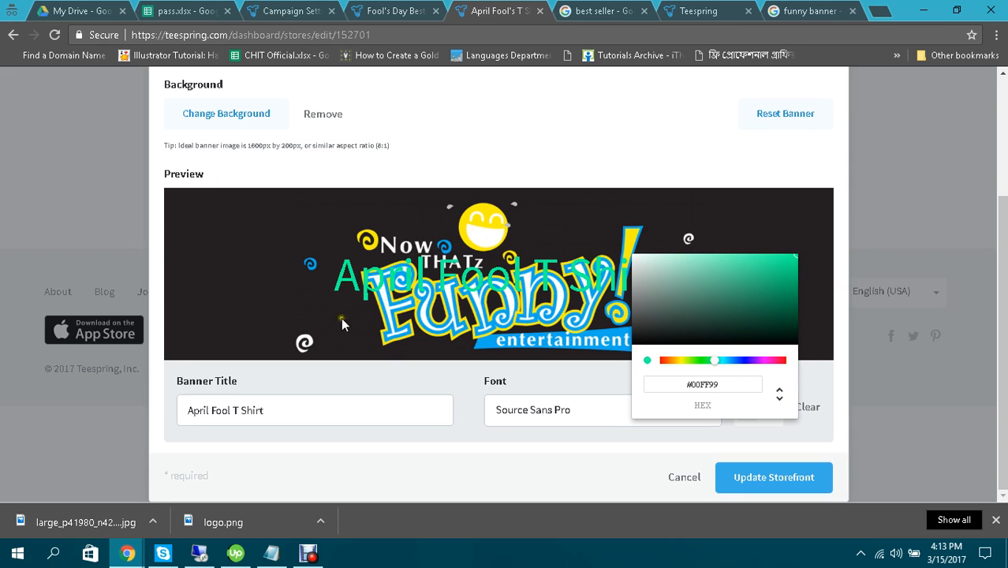
click(571, 434)
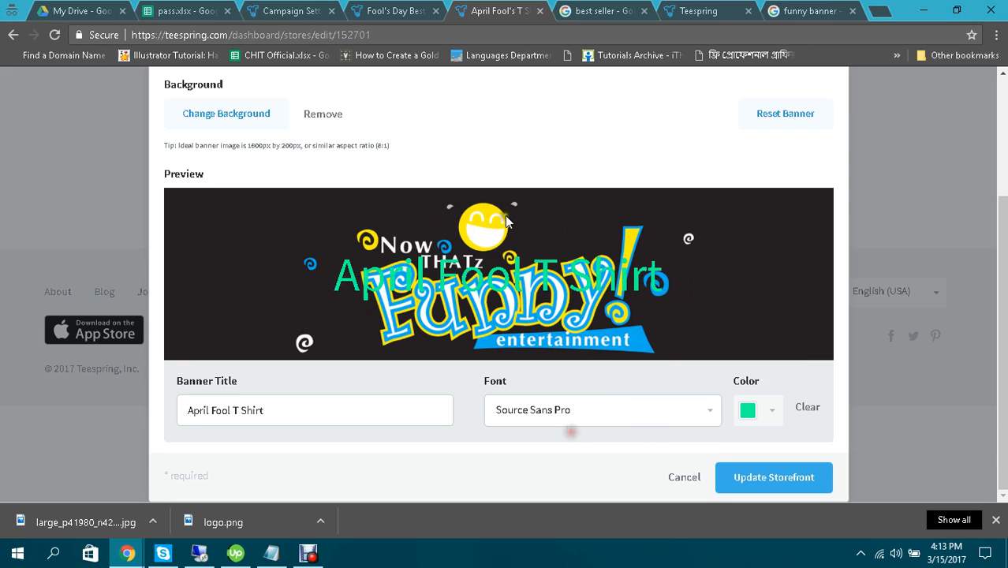
Step: Delete the "April Fool T Shirt" banner title and check the banner preview
drag(340, 276, 703, 272)
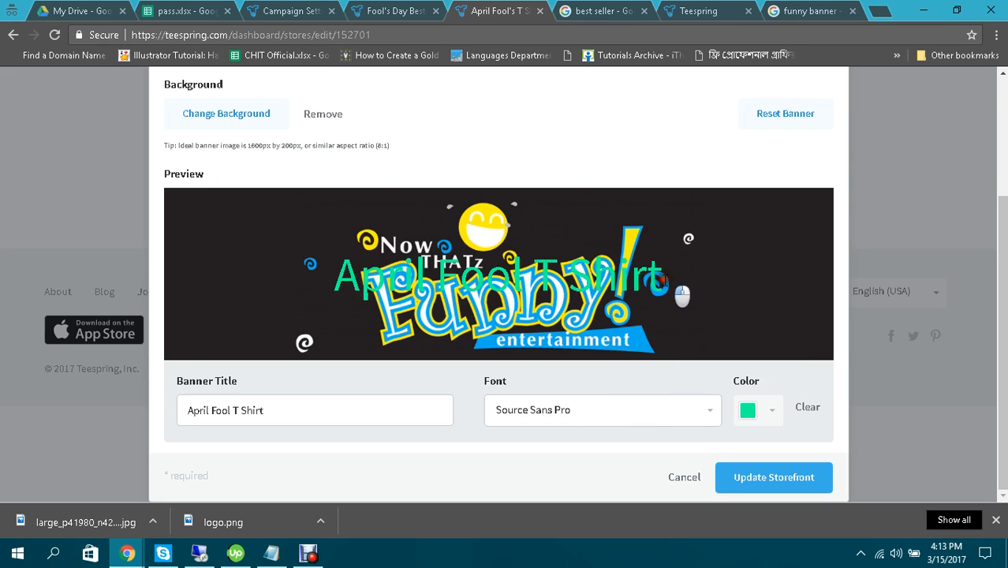
triple_click(700, 276)
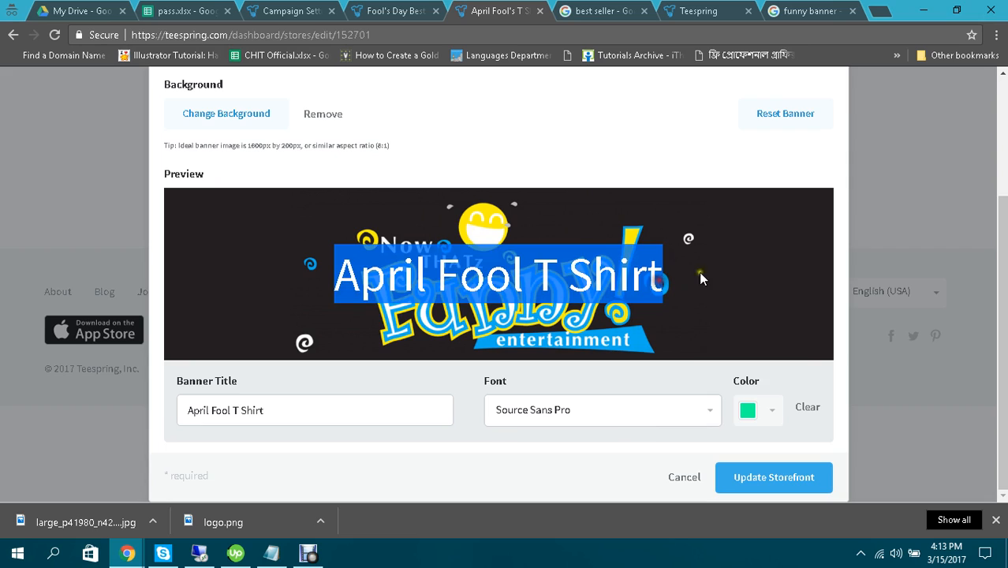
click(788, 241)
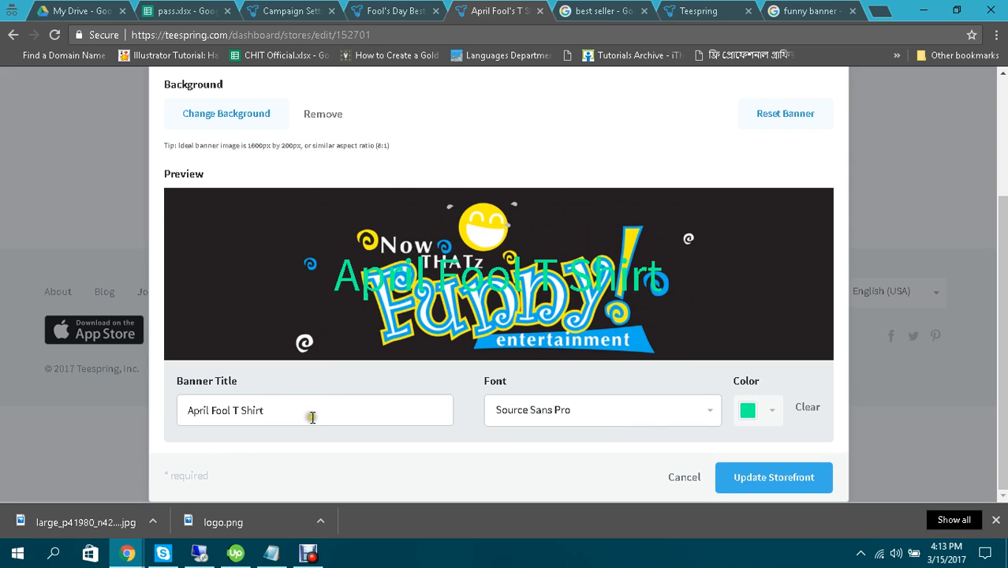
drag(310, 414, 106, 426)
key(BackSpace)
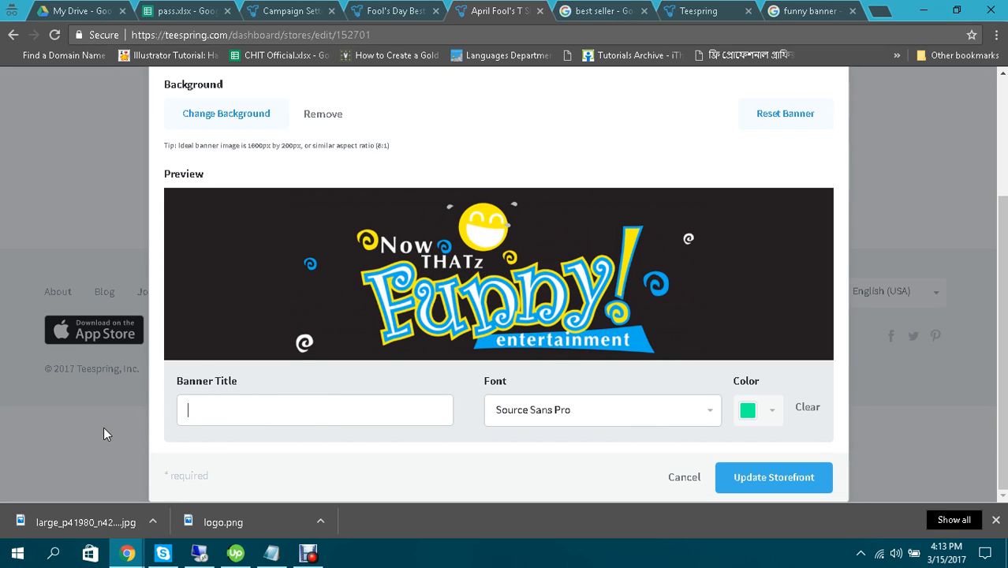
scroll(520, 439, up, 2)
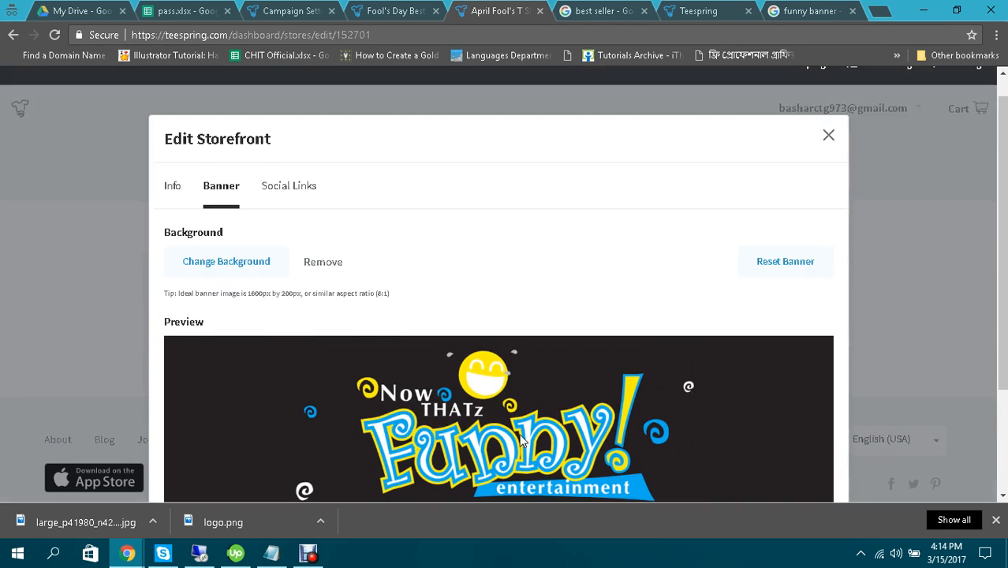
scroll(482, 415, down, 2)
scroll(603, 379, up, 2)
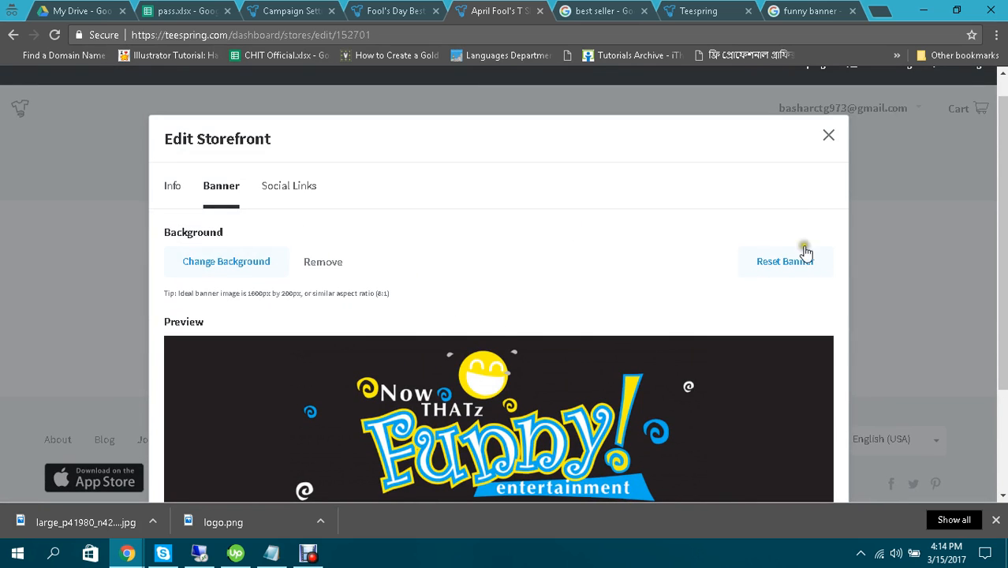
click(283, 189)
scroll(666, 276, down, 1)
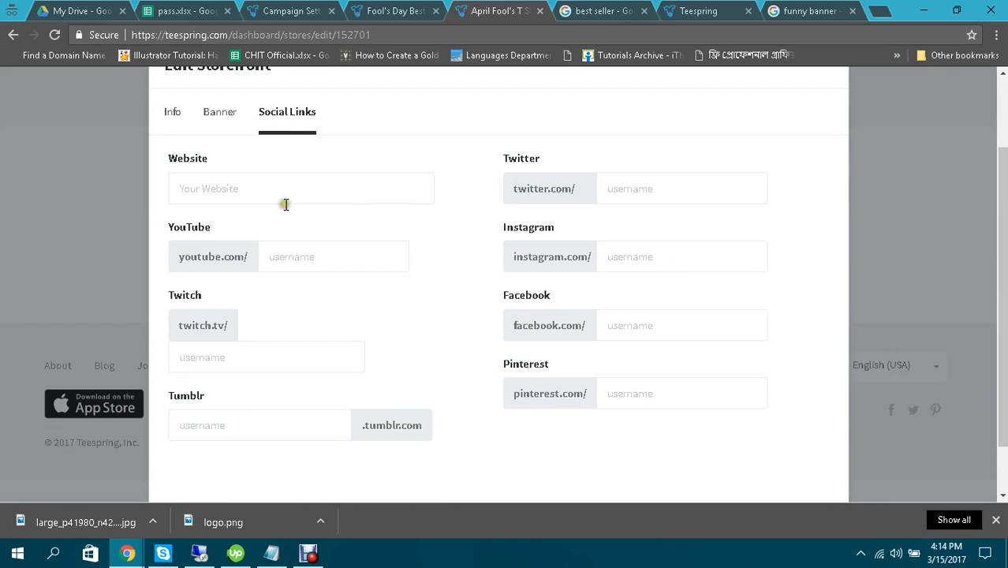
click(236, 187)
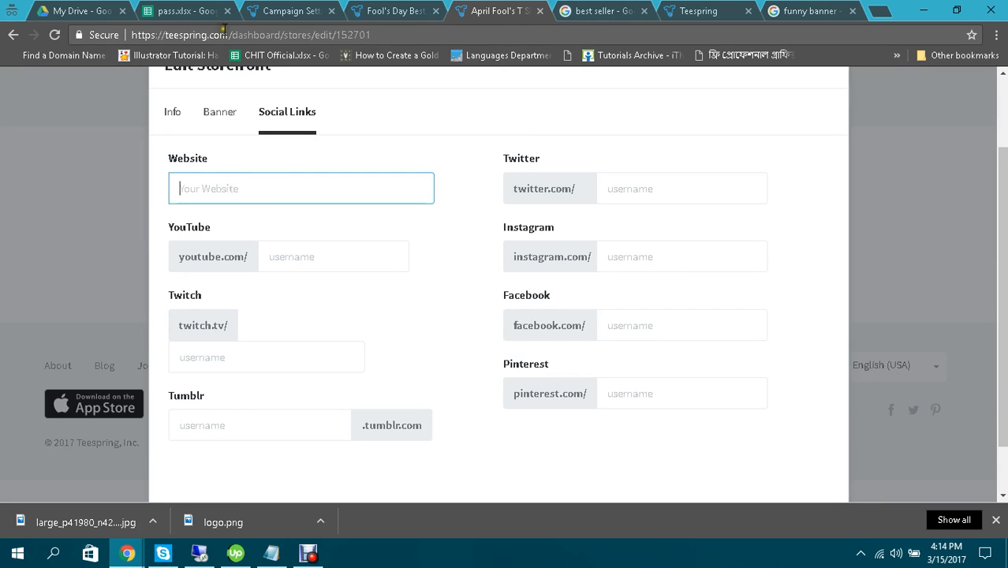
click(286, 8)
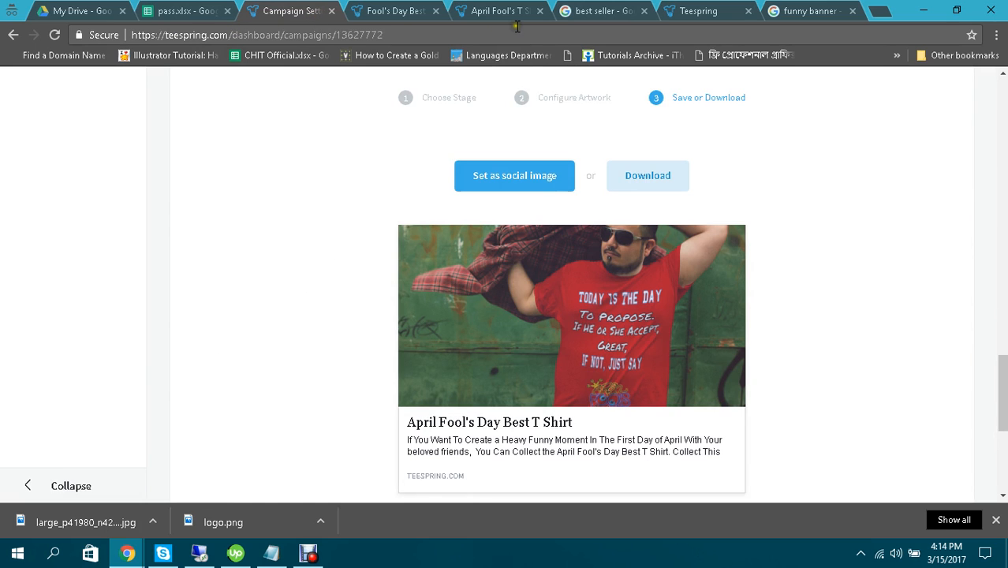
scroll(600, 98, up, 4)
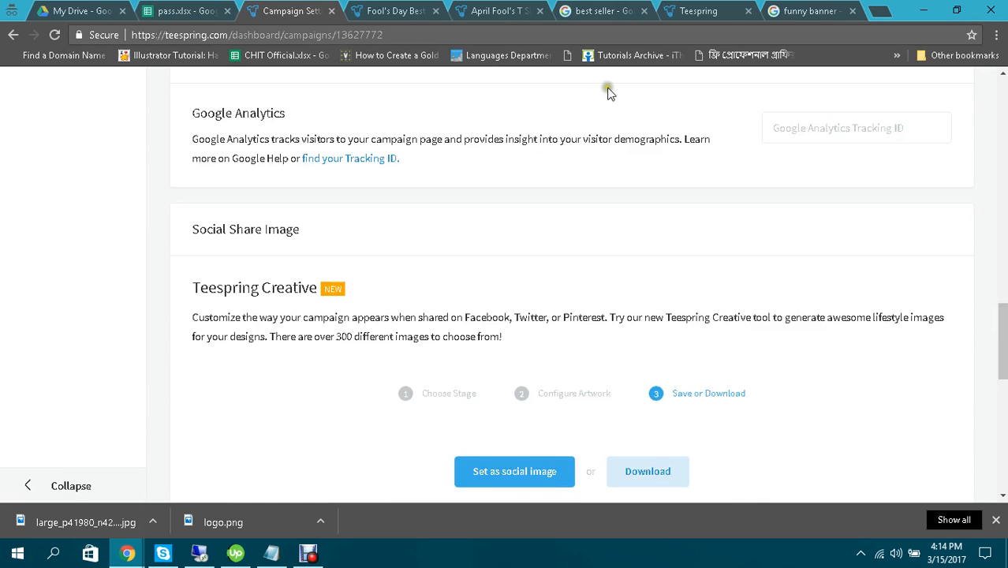
click(805, 10)
click(690, 10)
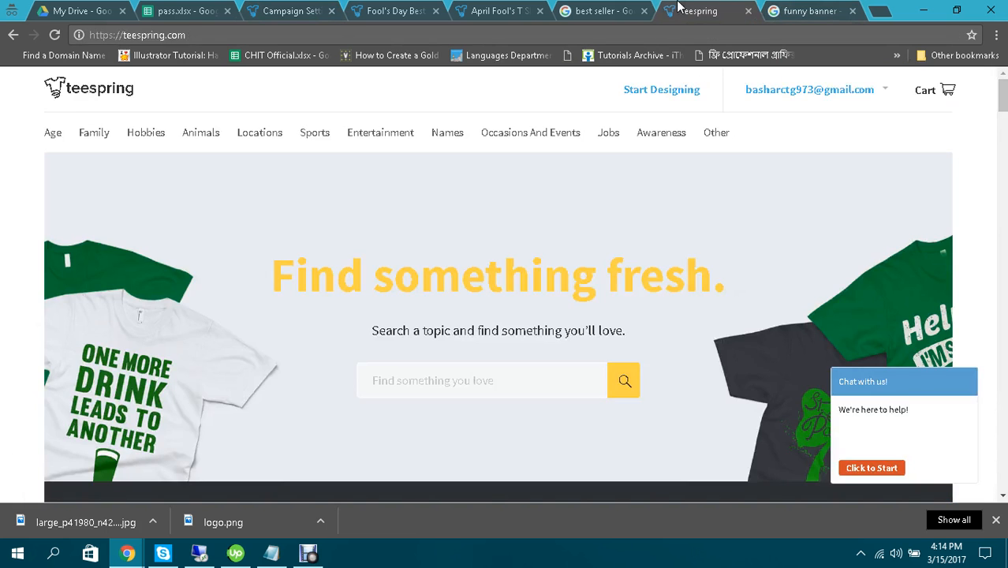
click(145, 33)
key(ctrl+c)
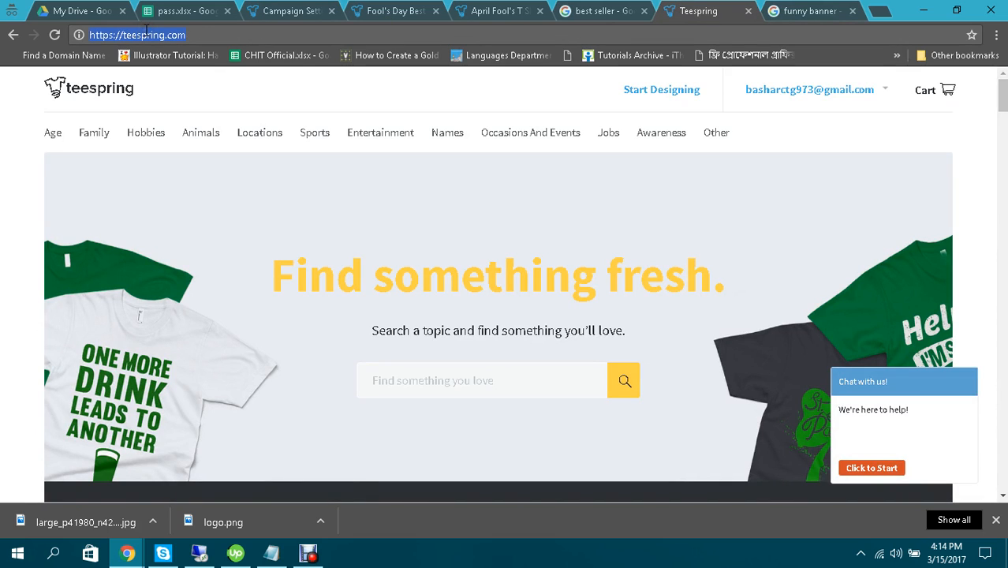
click(486, 8)
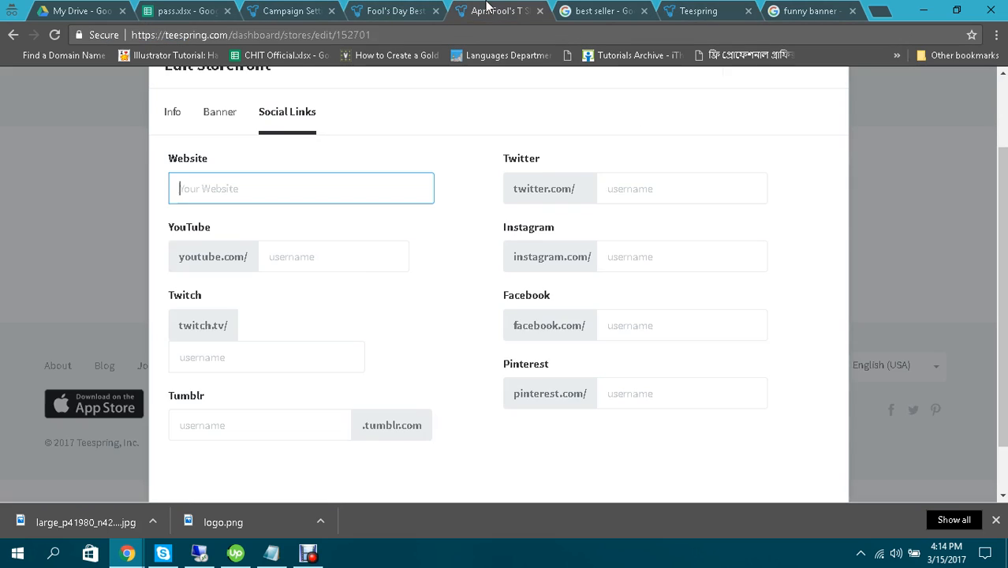
key(ctrl+v)
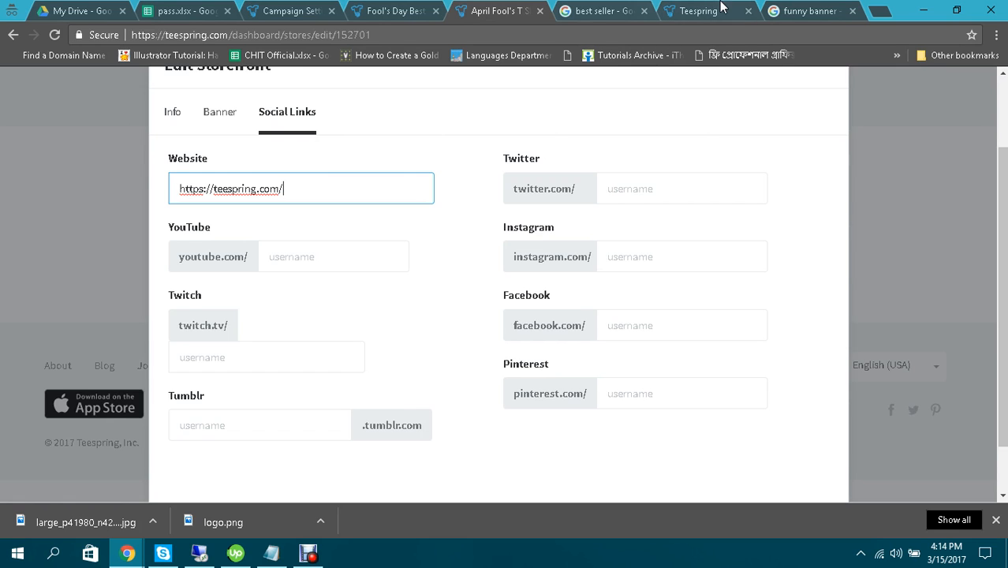
Step: Open the account's campaigns overview from the Teespring home page and look at the Fool's Day Best T Shirt page
click(678, 17)
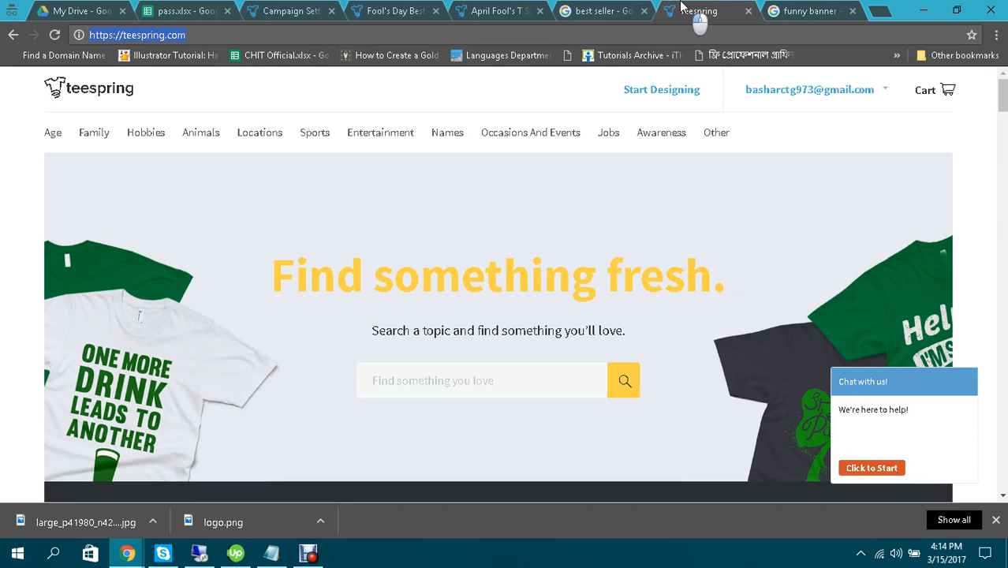
click(798, 93)
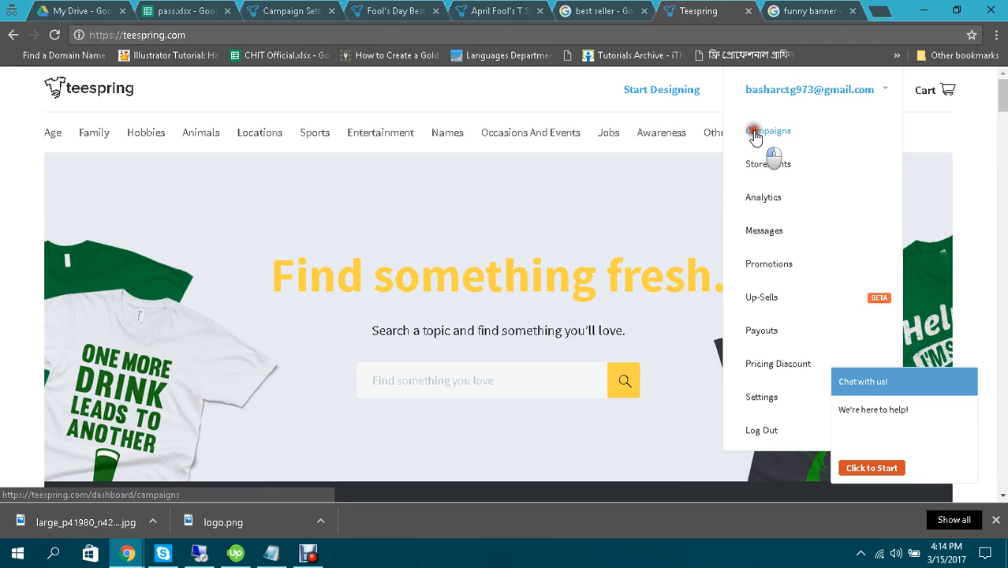
click(755, 131)
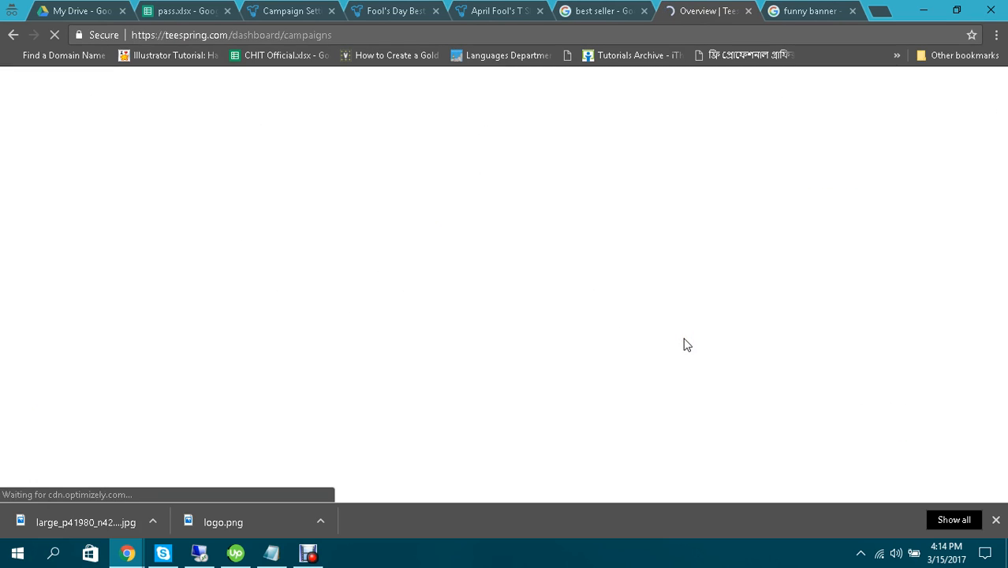
click(404, 10)
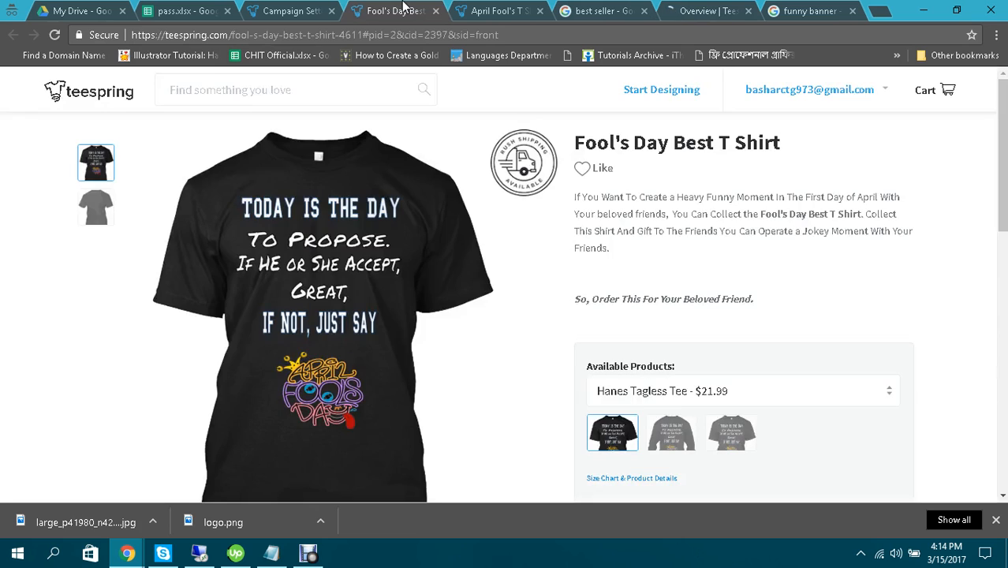
click(498, 10)
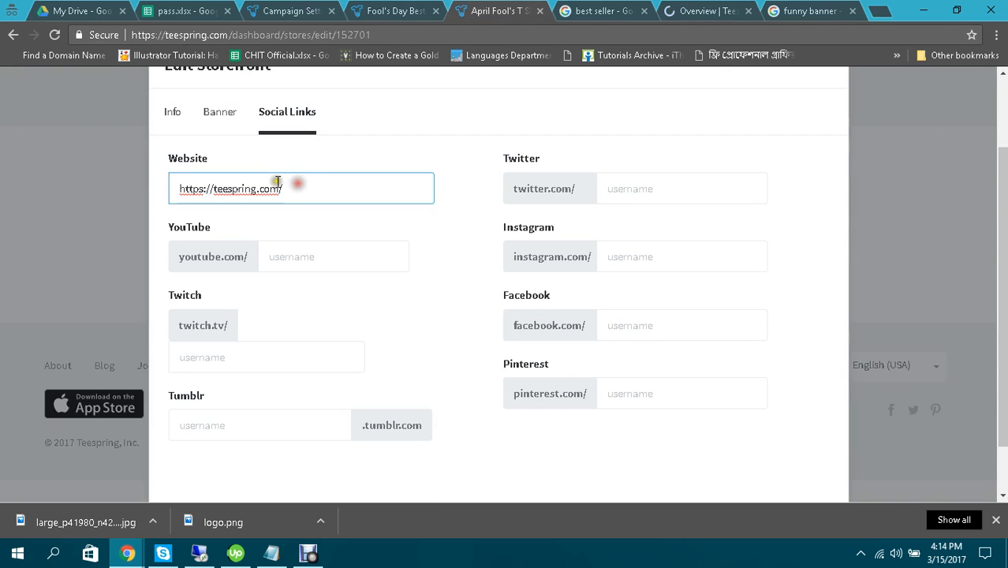
drag(215, 190, 344, 180)
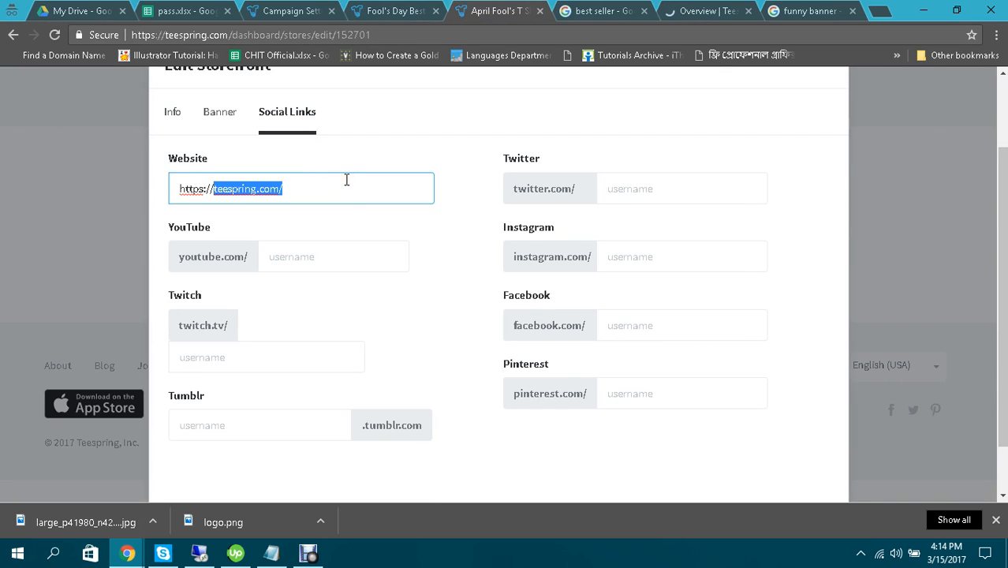
text(sunfrog.com)
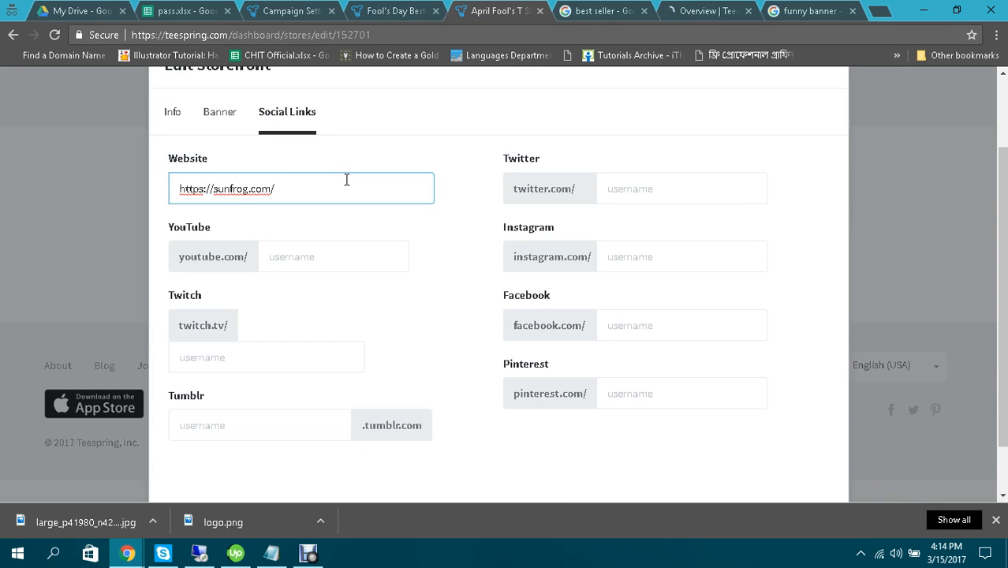
text(/tshirtbos)
text(ss)
Step: Examine the username fields offered for YouTube, Twitch, Tumblr, Twitter, Instagram, Facebook and Pinterest
click(307, 246)
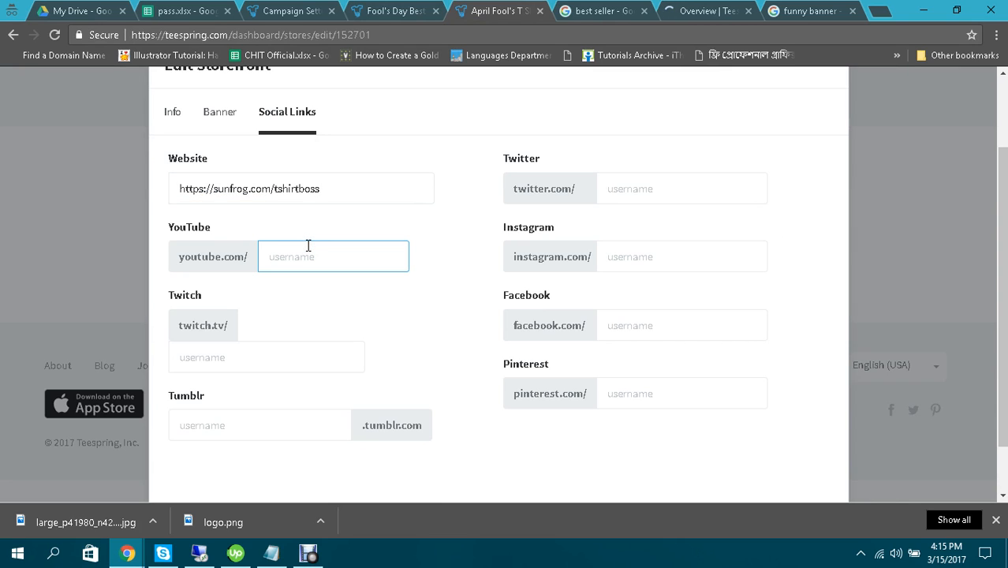
click(280, 354)
scroll(280, 354, down, 1)
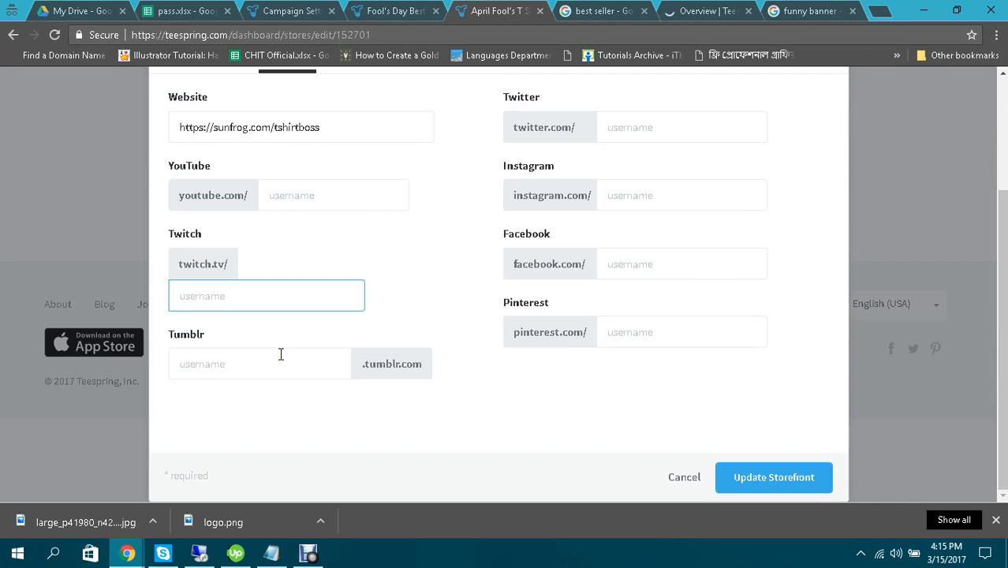
click(241, 363)
scroll(331, 349, up, 1)
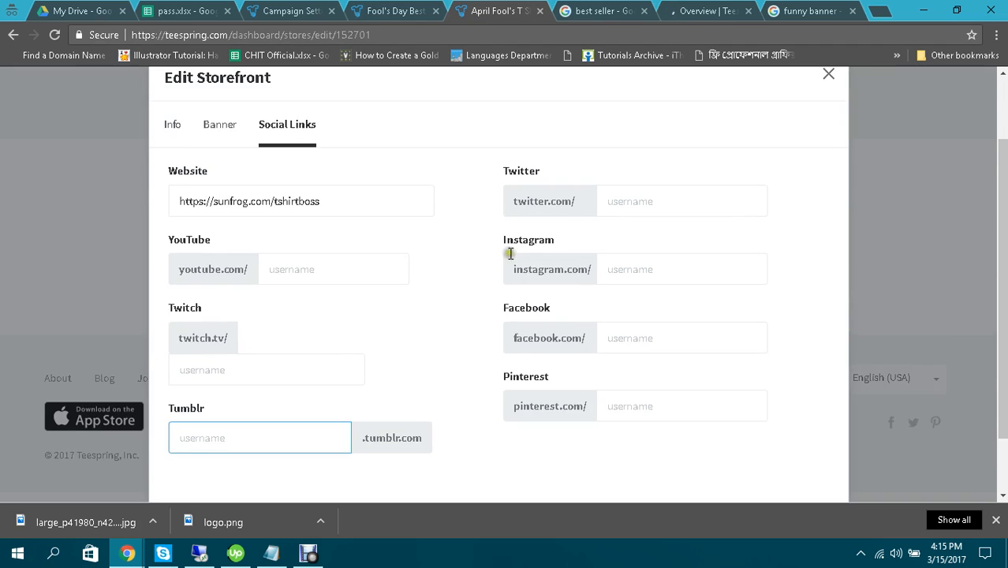
click(654, 202)
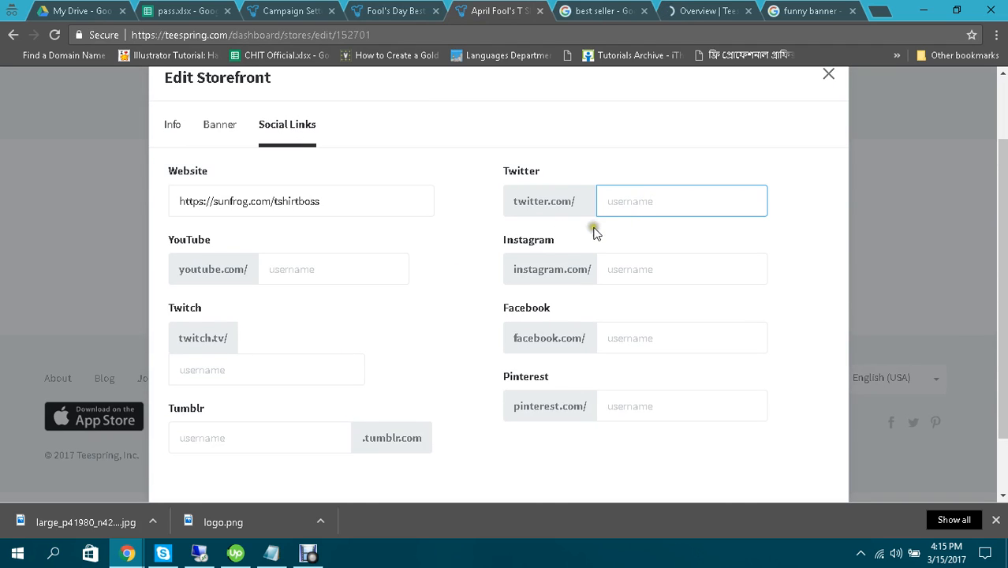
click(636, 412)
click(636, 339)
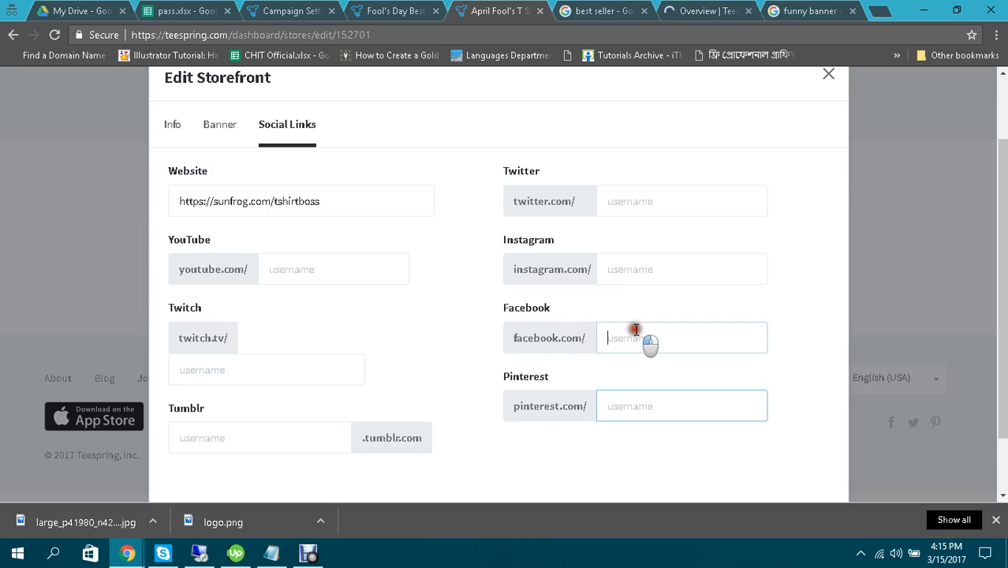
click(636, 272)
click(638, 207)
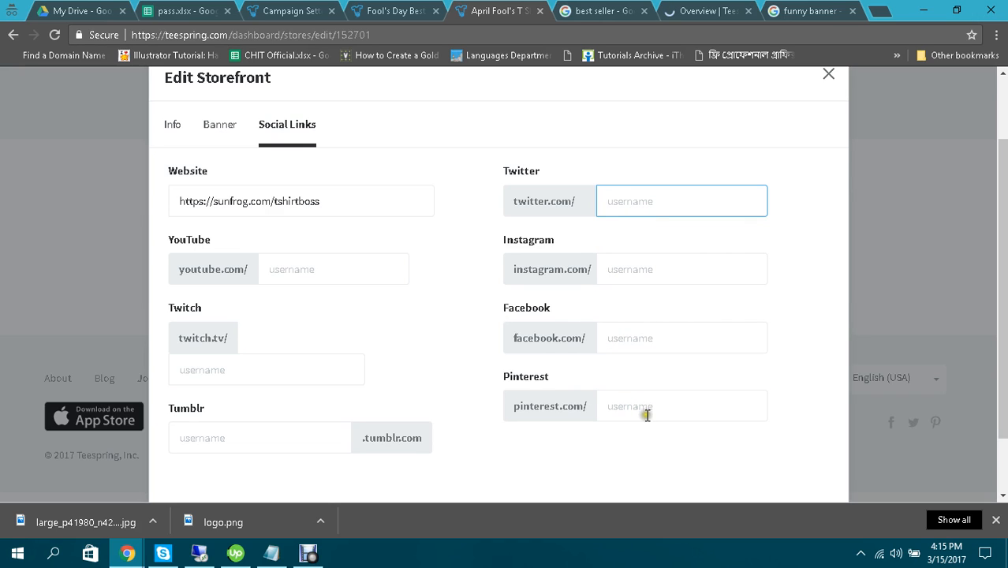
Step: Enter the owner's Facebook username in the social links and update the storefront
click(628, 340)
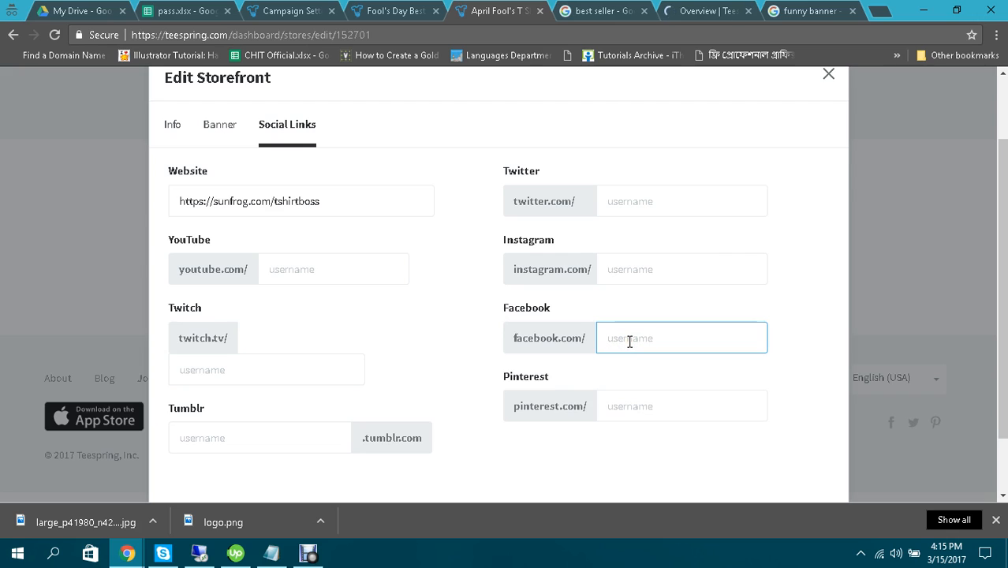
text(farhad.chit)
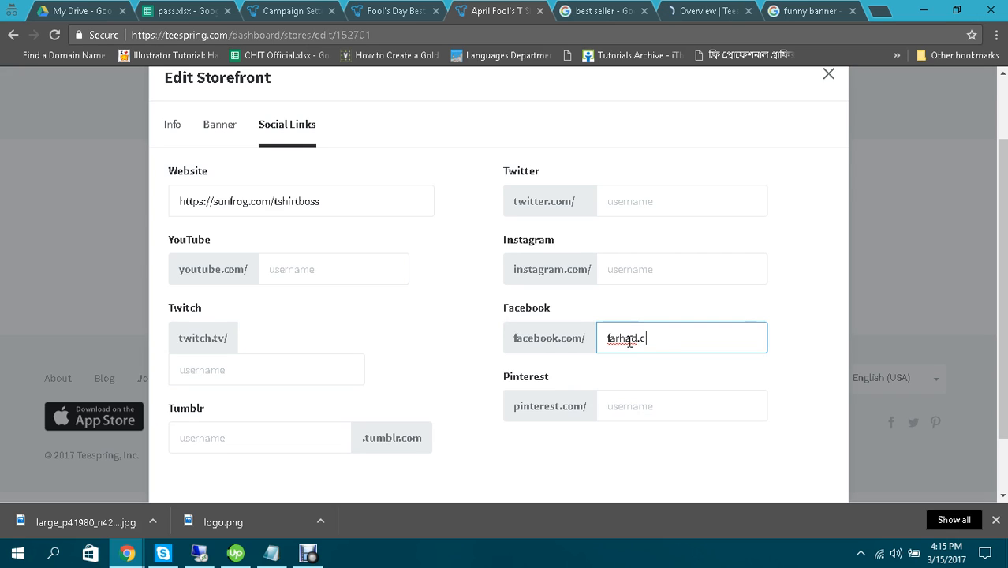
click(635, 267)
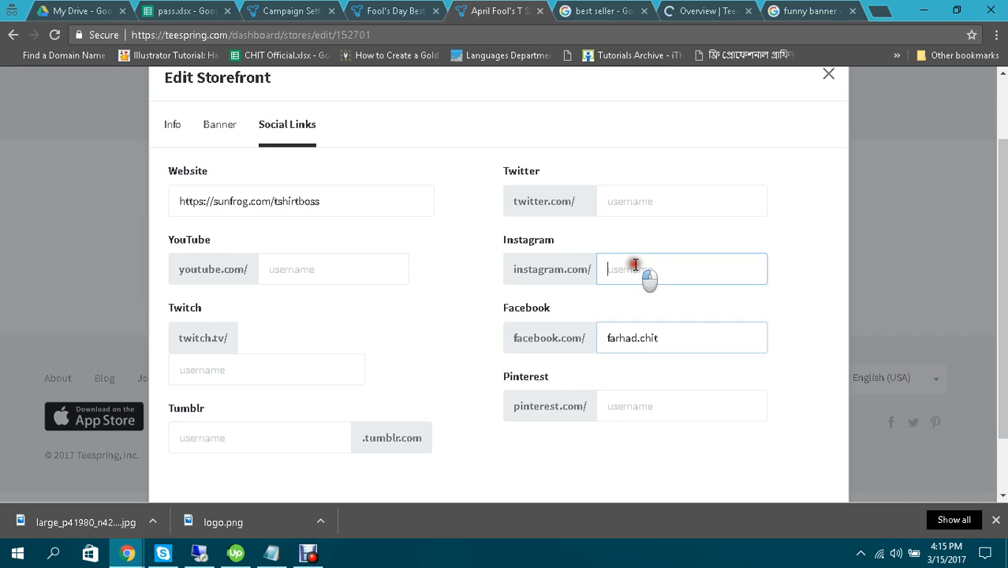
click(635, 200)
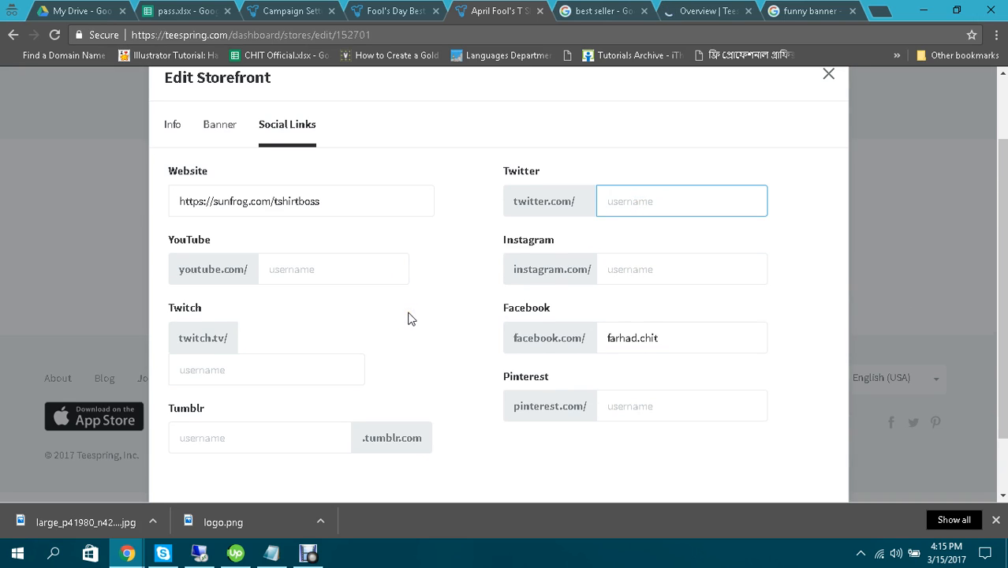
scroll(410, 317, down, 1)
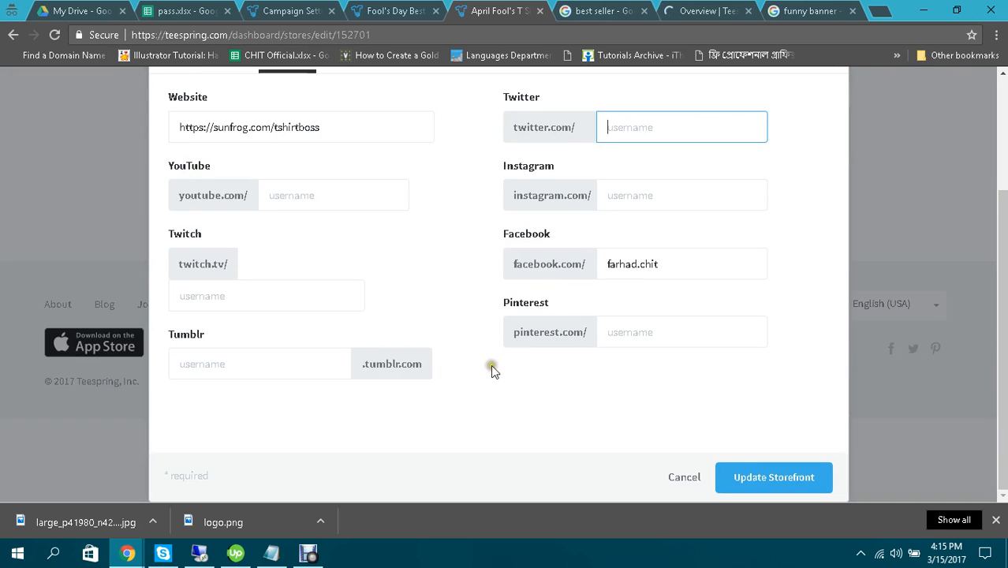
click(790, 479)
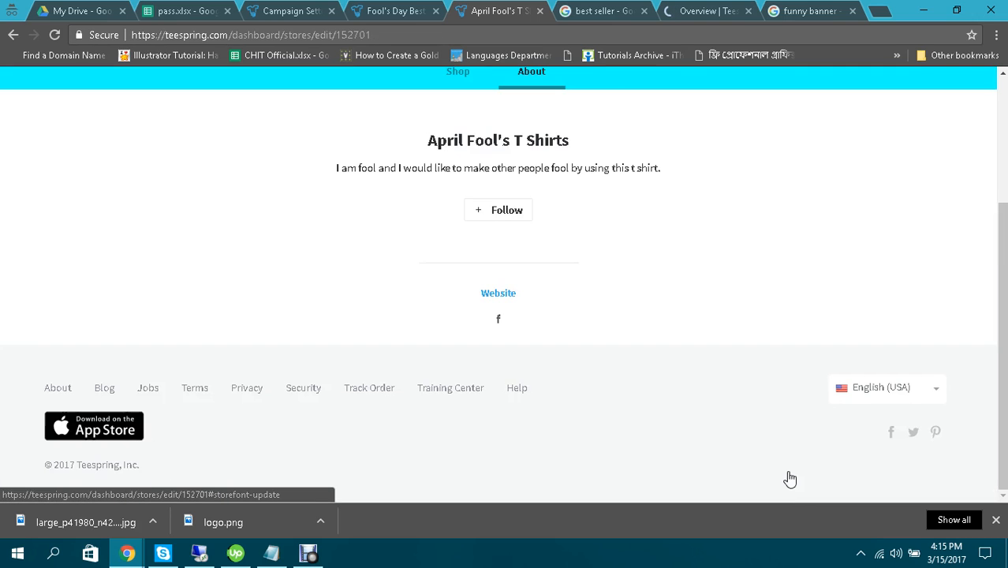
Step: Review the storefront's About page and follow its Website link to check the SunFrog shop page, dismissing the browser's downloads bar
scroll(465, 284, up, 3)
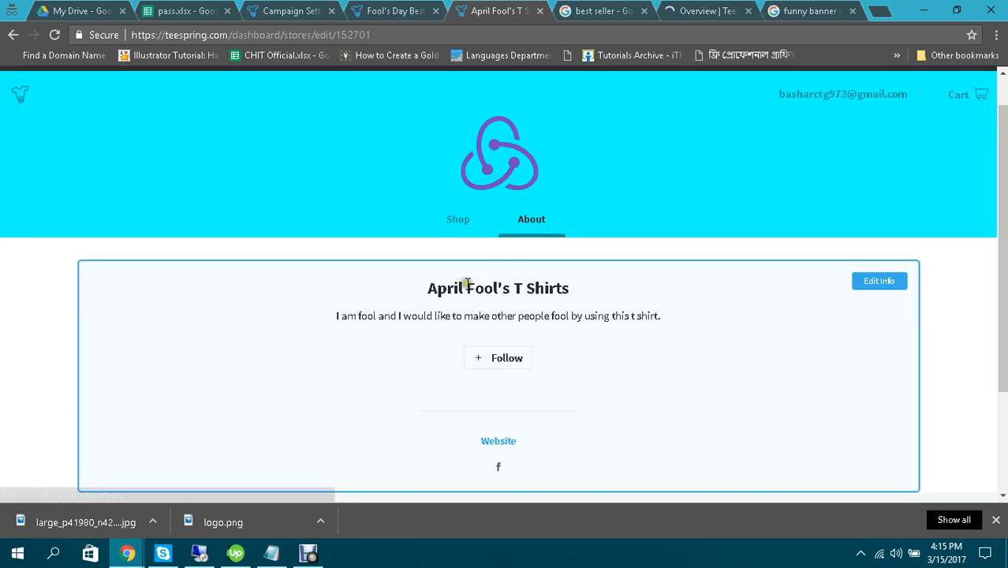
scroll(875, 292, down, 3)
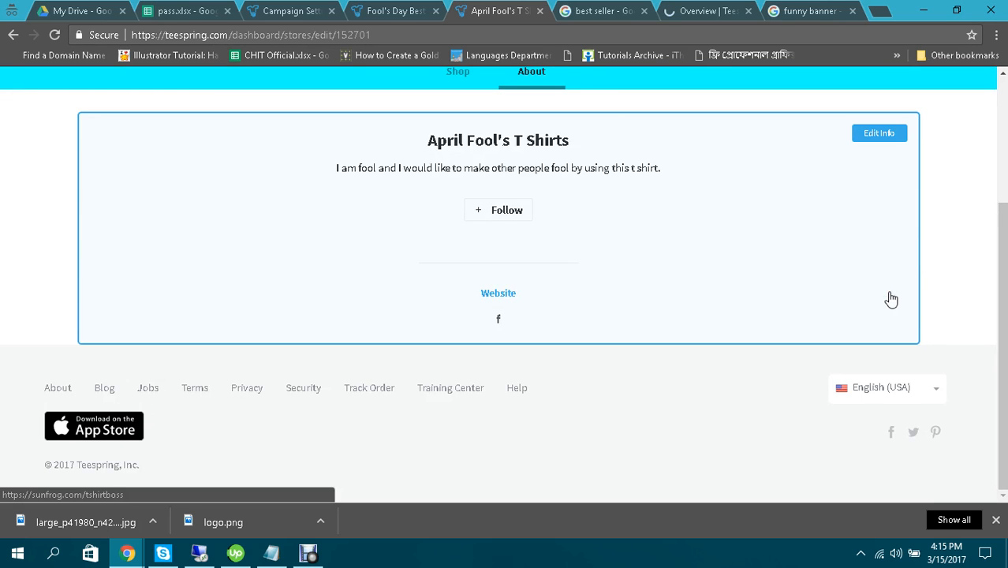
scroll(890, 298, up, 3)
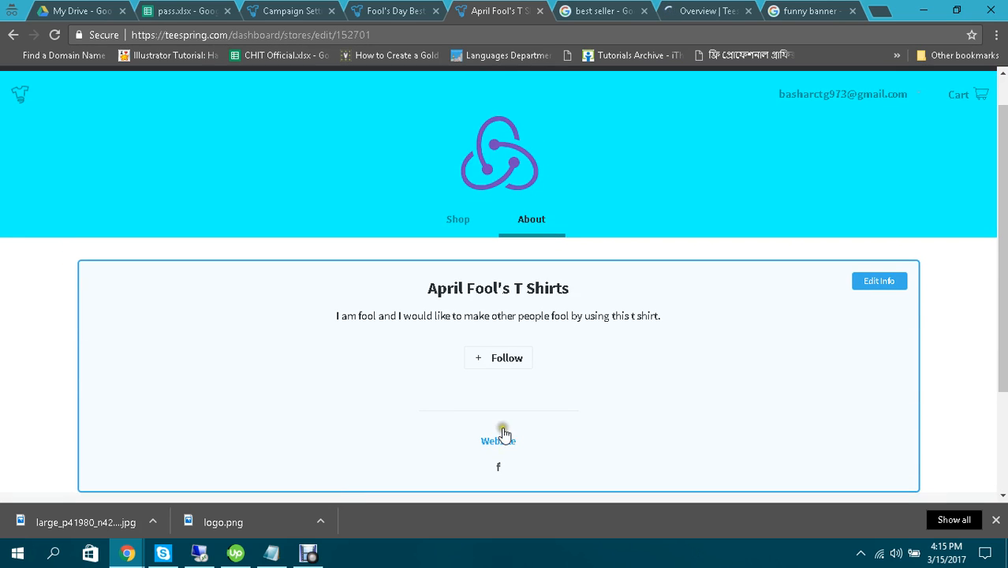
click(498, 446)
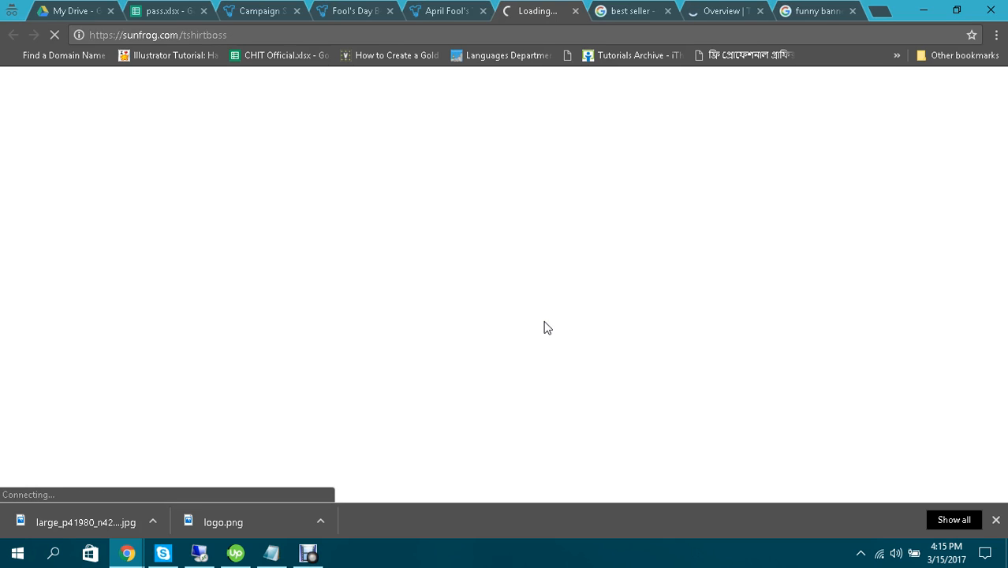
click(537, 309)
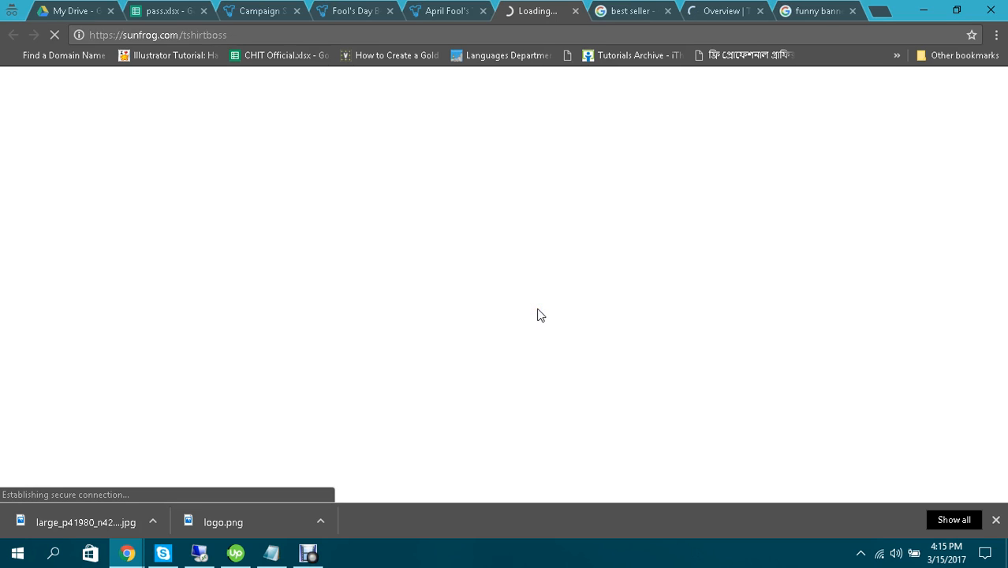
click(454, 10)
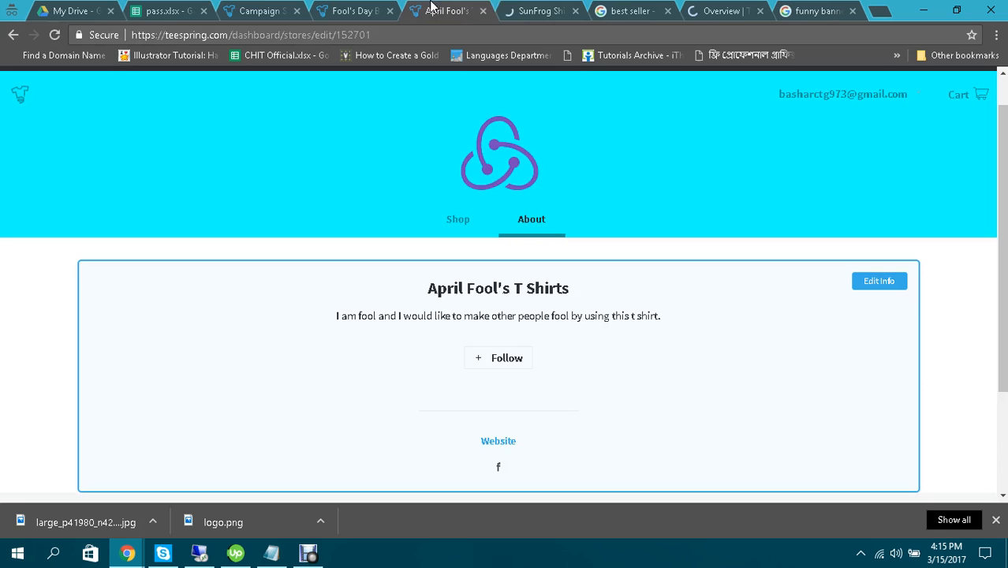
click(509, 7)
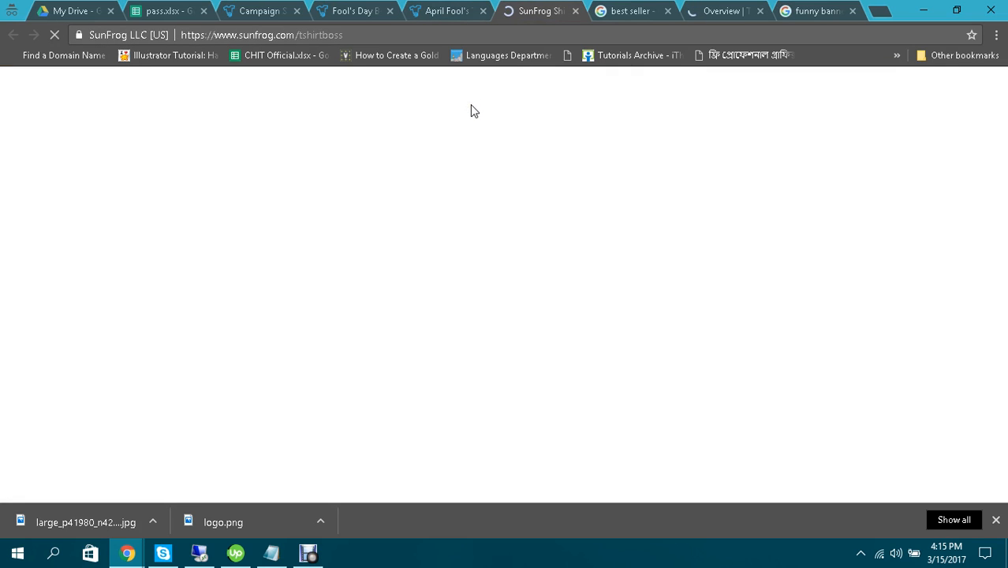
click(996, 521)
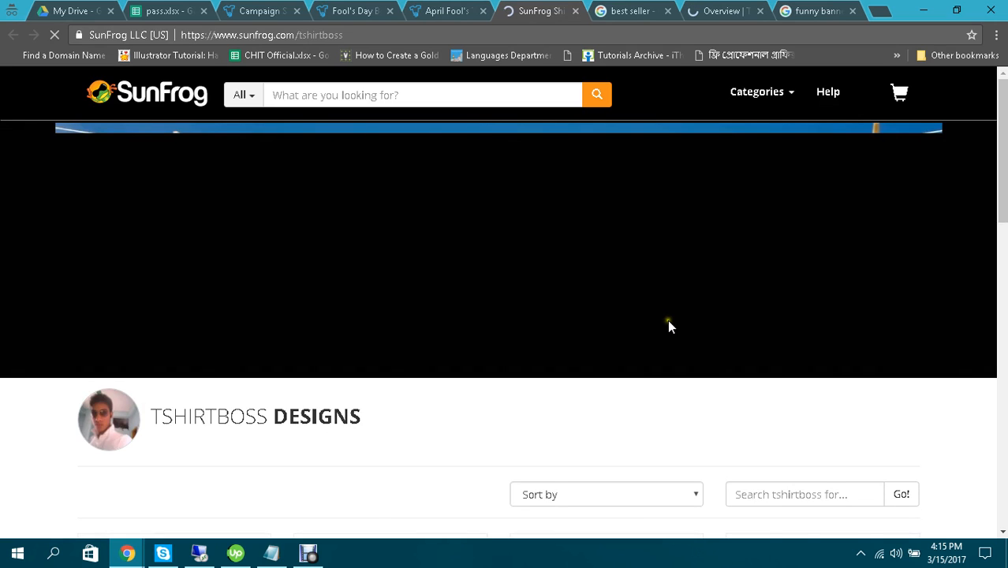
Step: Look over the tshirtboss shop page on SunFrog and close that page
scroll(667, 325, down, 2)
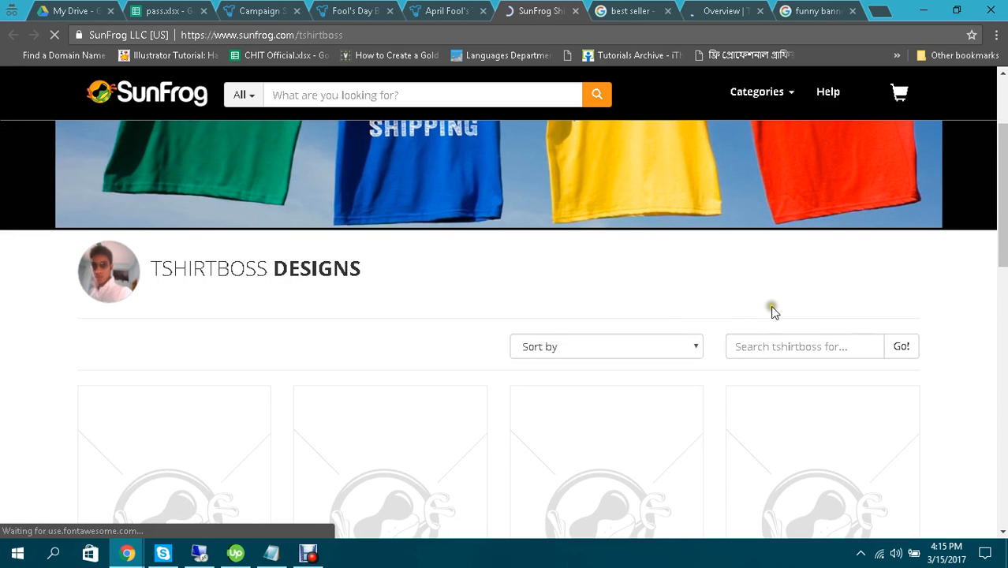
scroll(852, 313, down, 6)
scroll(853, 313, up, 8)
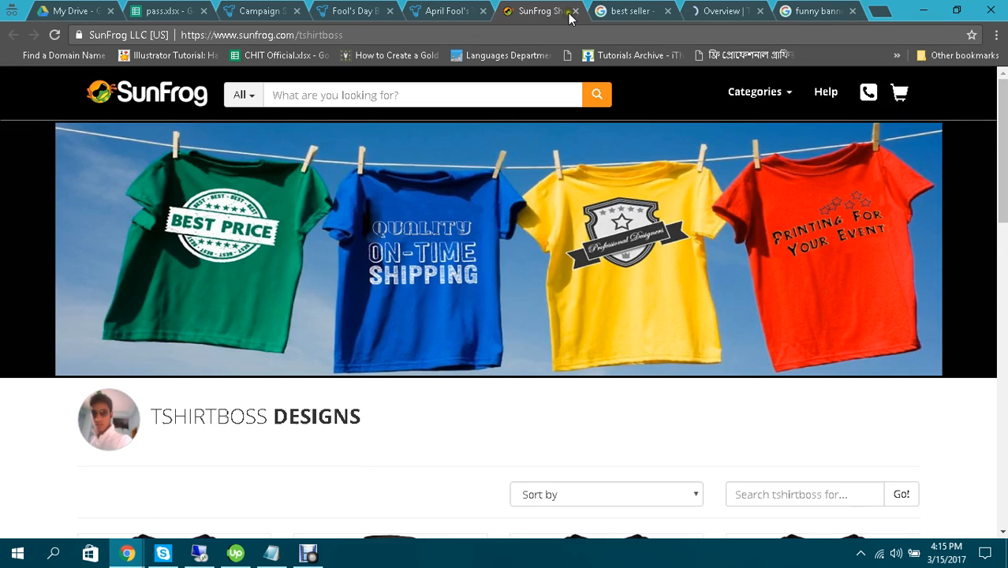
click(575, 11)
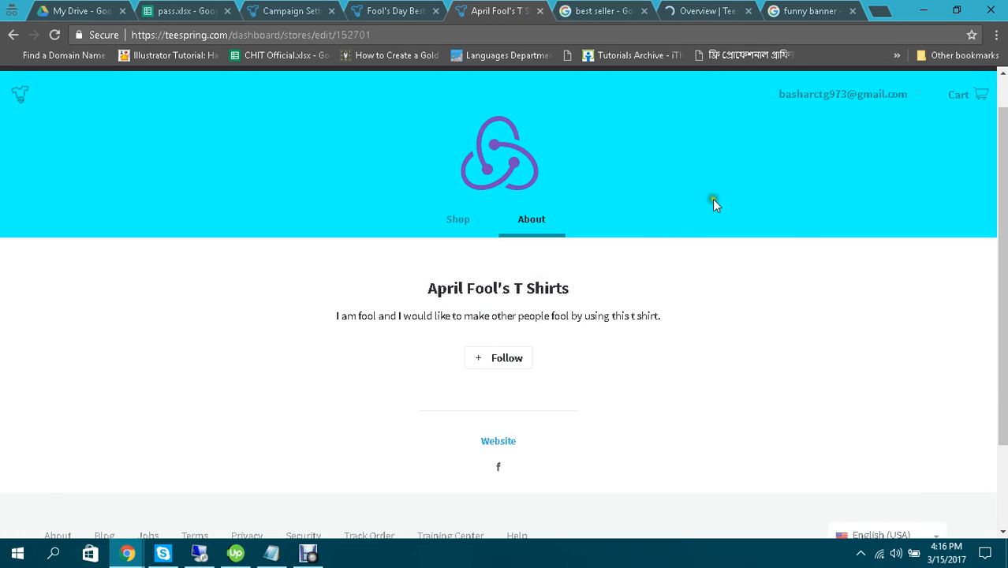
Step: Check the storefront's About page and return to its Shop page
scroll(681, 249, down, 2)
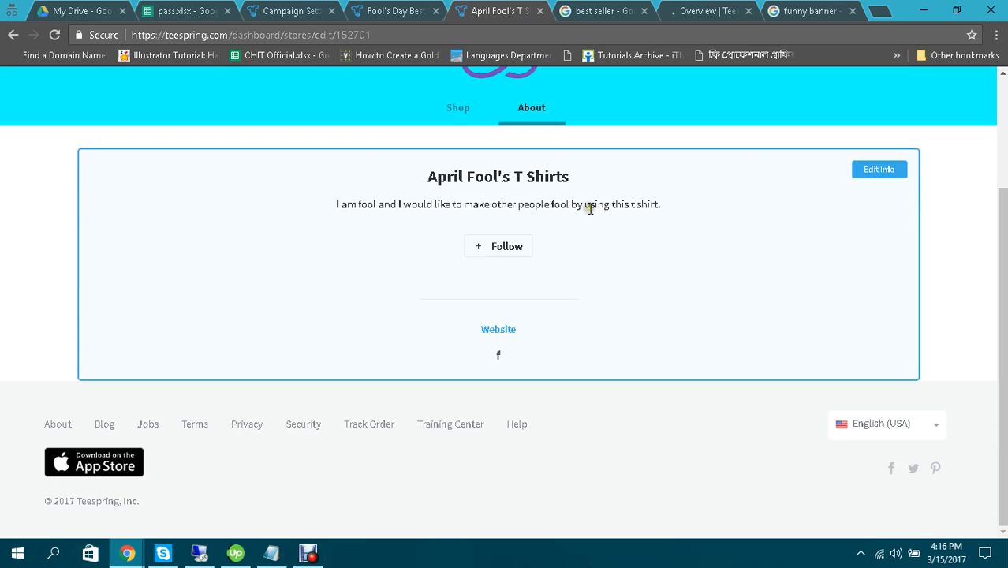
scroll(552, 204, up, 2)
click(459, 188)
scroll(888, 250, up, 2)
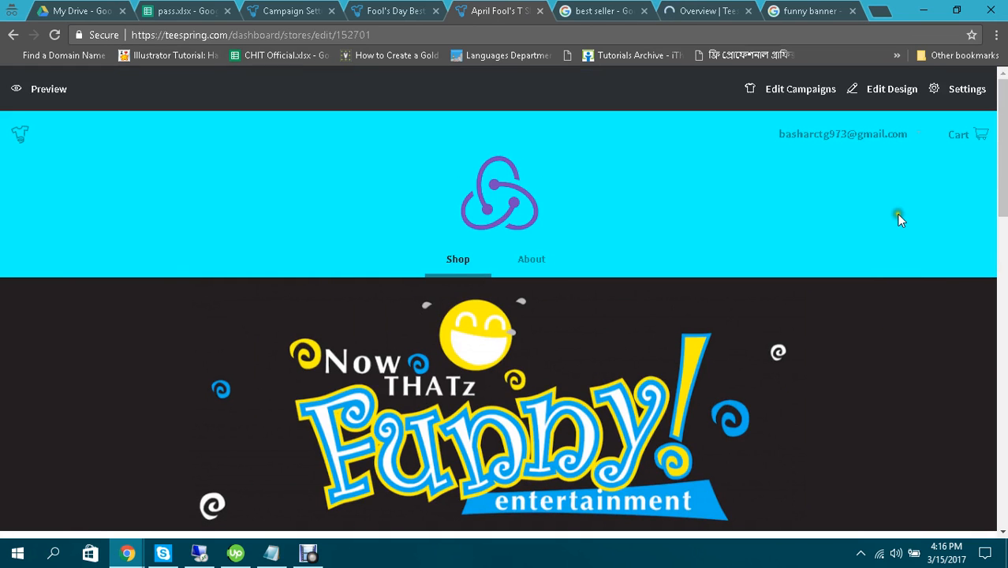
Step: Open the store settings and examine the URL permalink, private store, cross-selling and delete store options
click(970, 90)
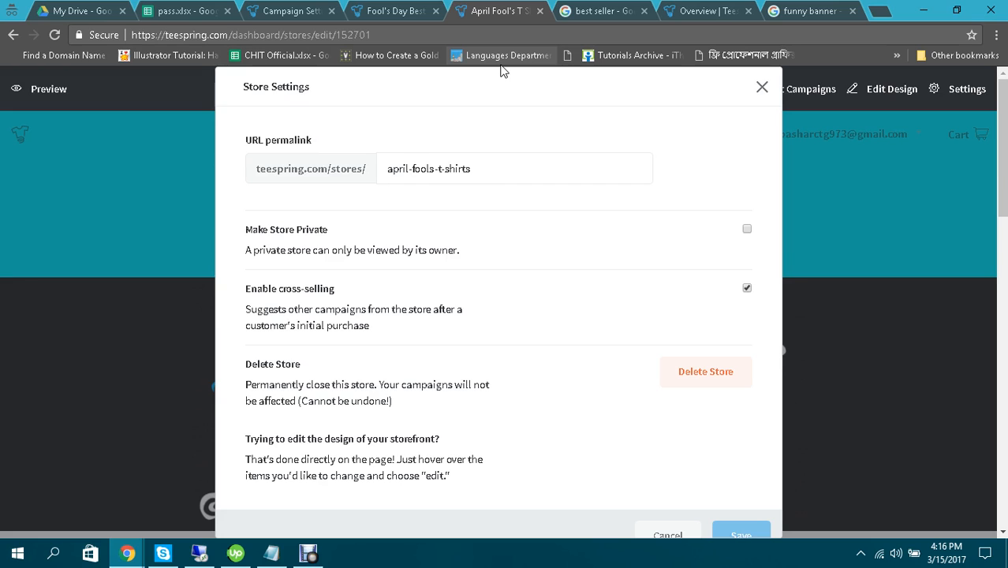
scroll(502, 248, down, 1)
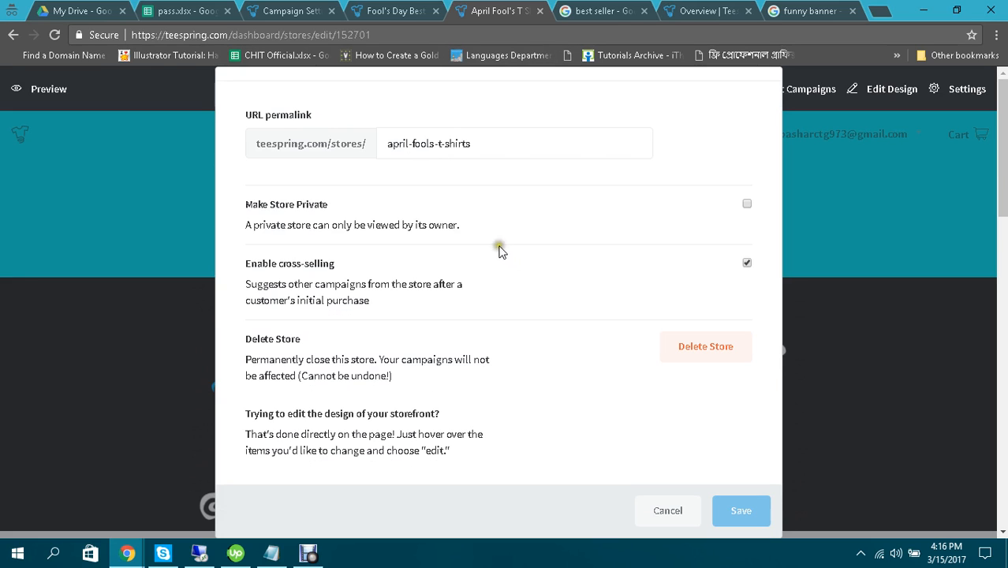
scroll(720, 290, down, 1)
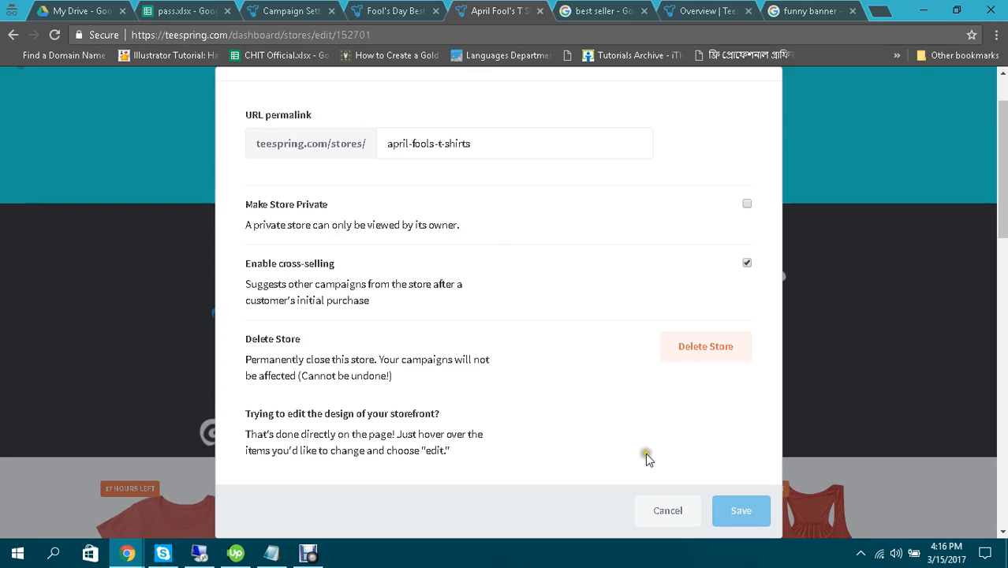
scroll(631, 450, up, 2)
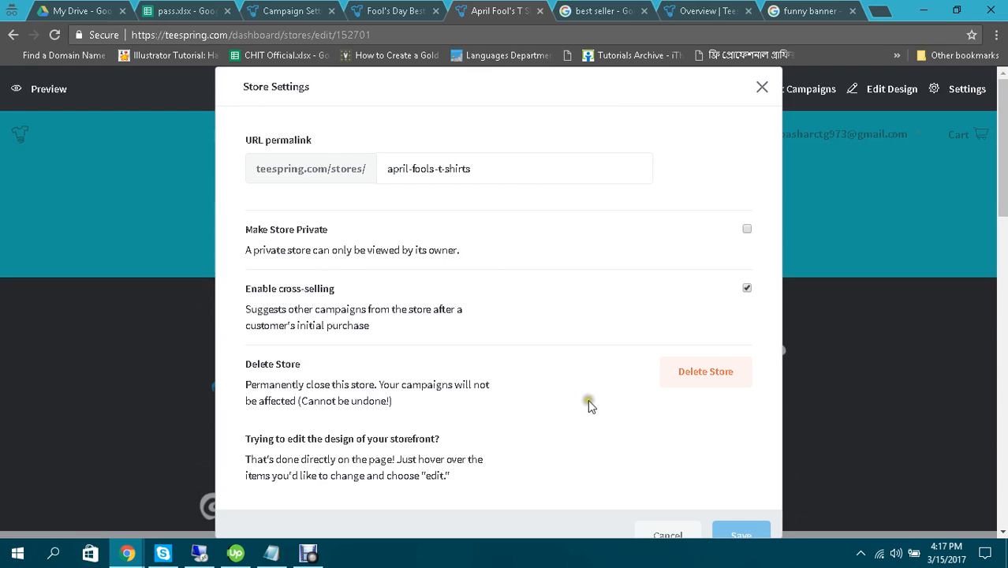
scroll(587, 399, down, 2)
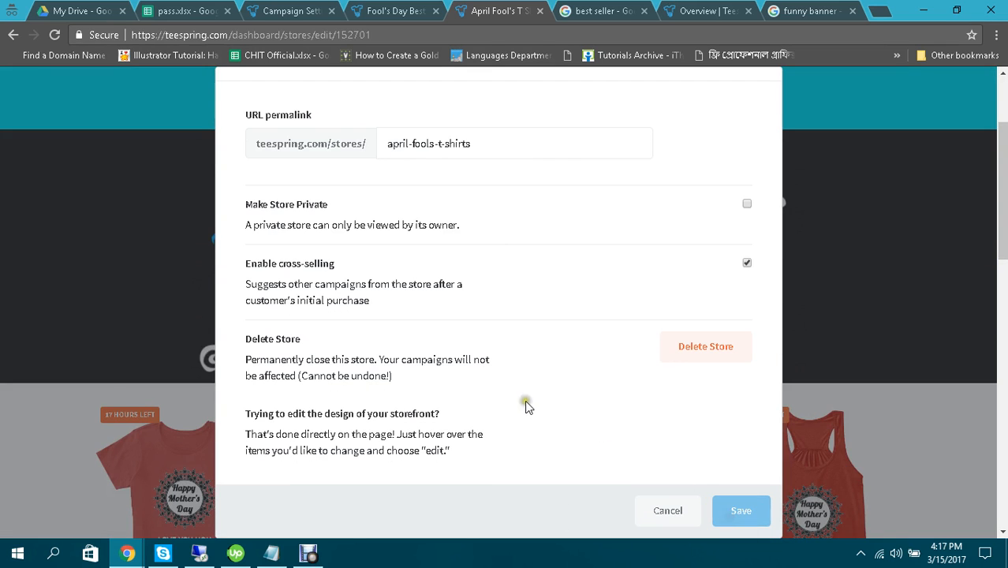
scroll(527, 405, down, 6)
scroll(445, 207, up, 5)
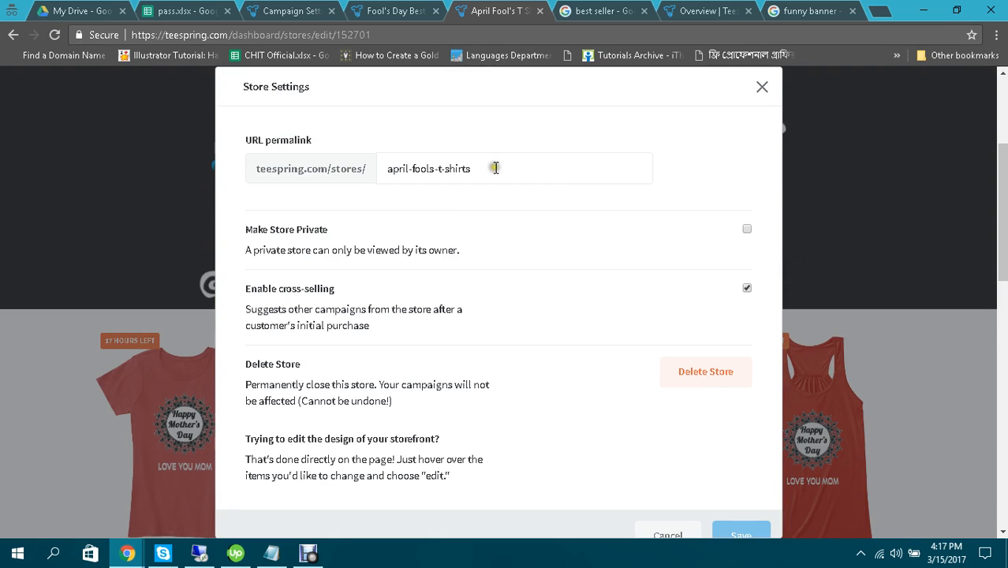
Step: Try fdhifhsid as the store's URL permalink and empty the field
drag(496, 168, 327, 171)
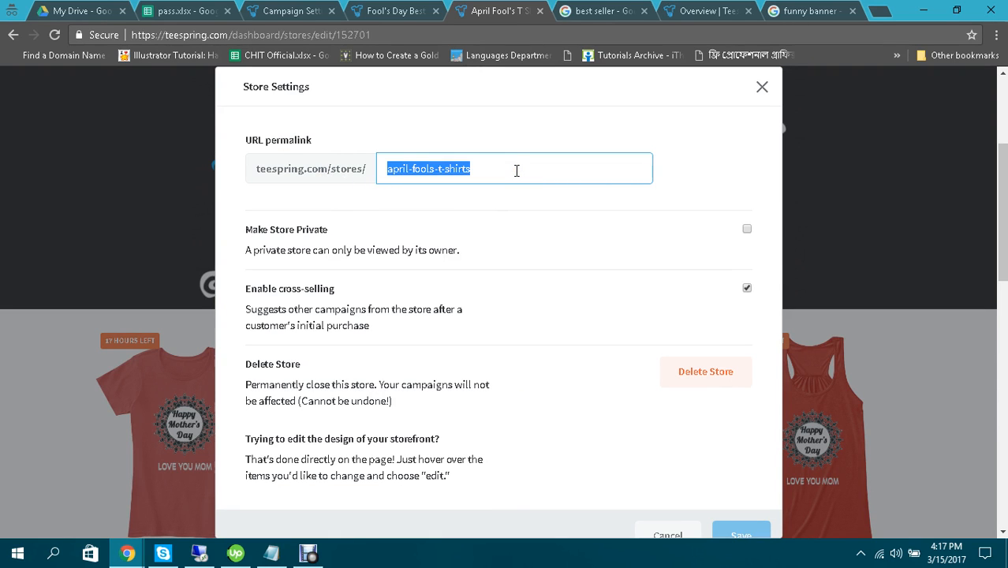
text(fdhifhsid)
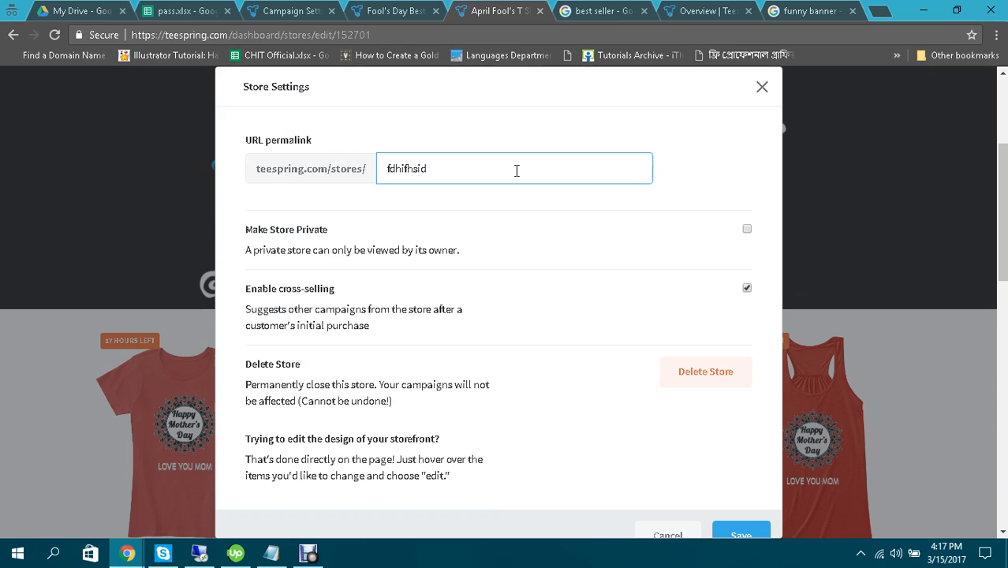
key(BackSpace)
key(BackSpace)
key(BackSpace)
key(BackSpace)
key(BackSpace)
key(BackSpace)
key(BackSpace)
key(BackSpace)
key(BackSpace)
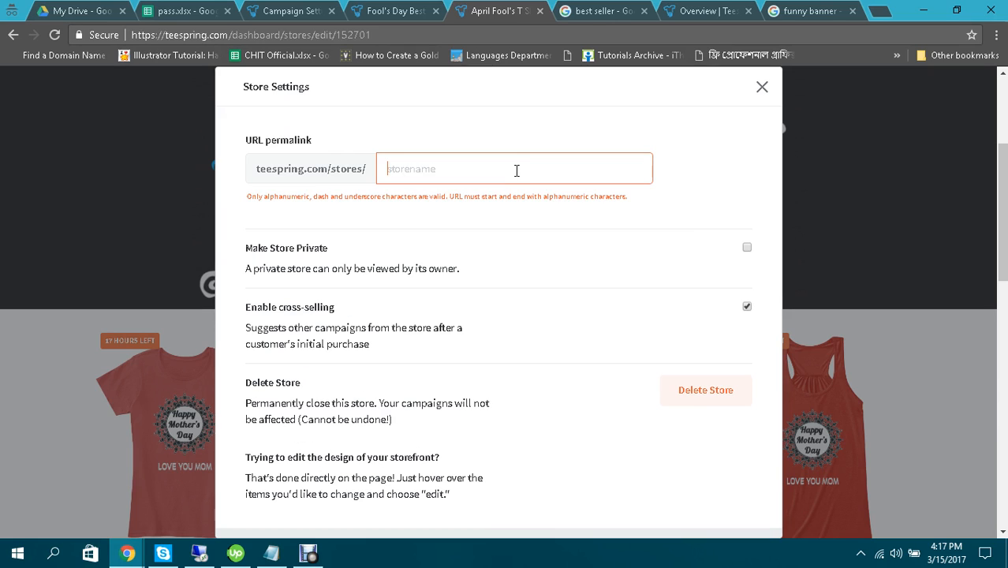
Step: Set the store's URL permalink to bestaprilfooltshisrtstore and save the store settings
text(besta)
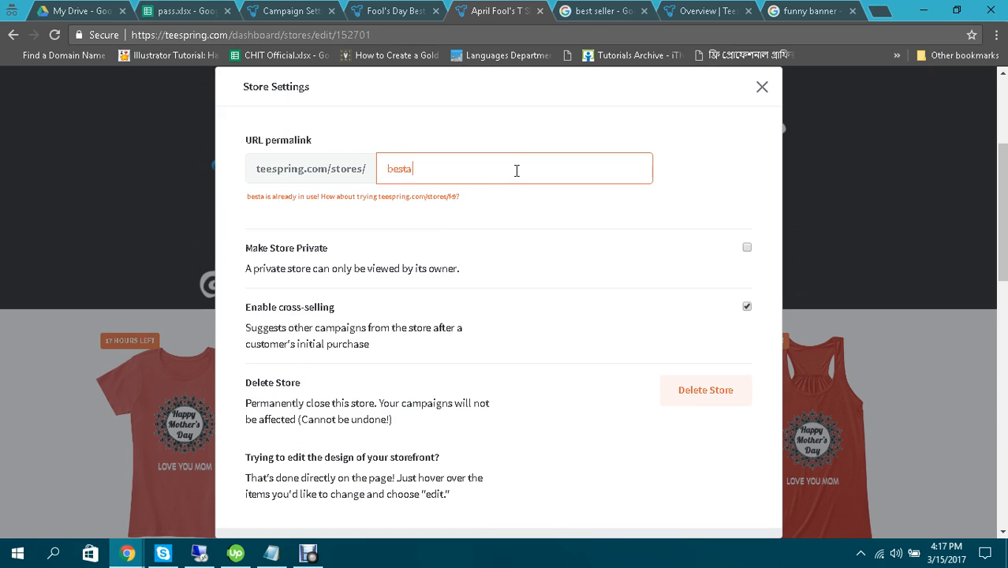
text(prilfoo)
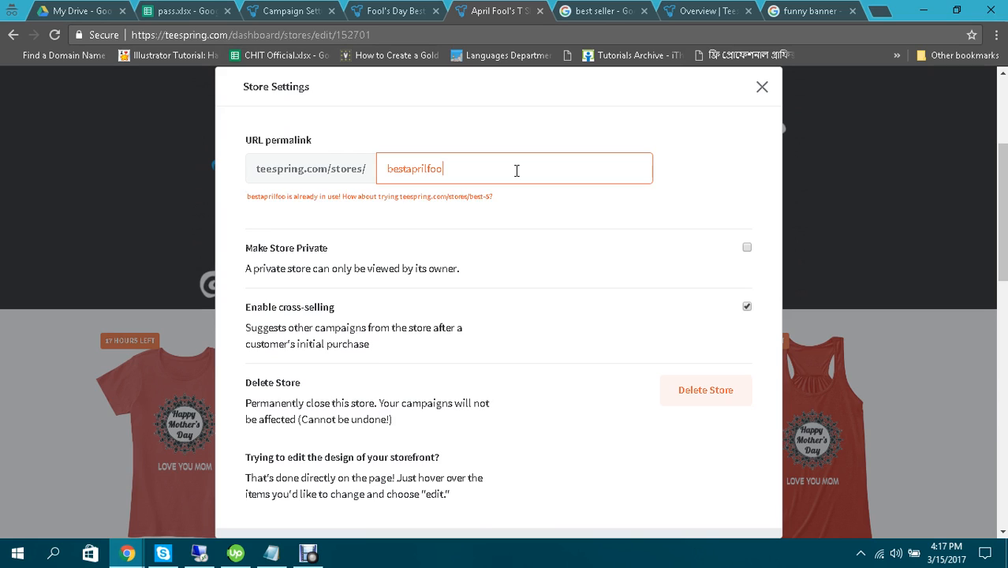
text(ltshisrt)
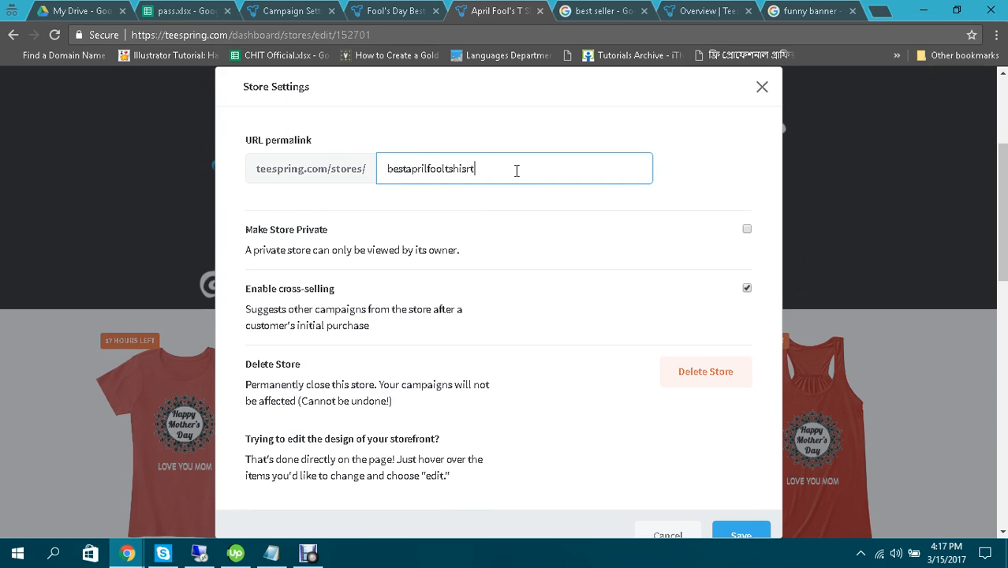
text(store)
scroll(516, 170, down, 2)
click(718, 507)
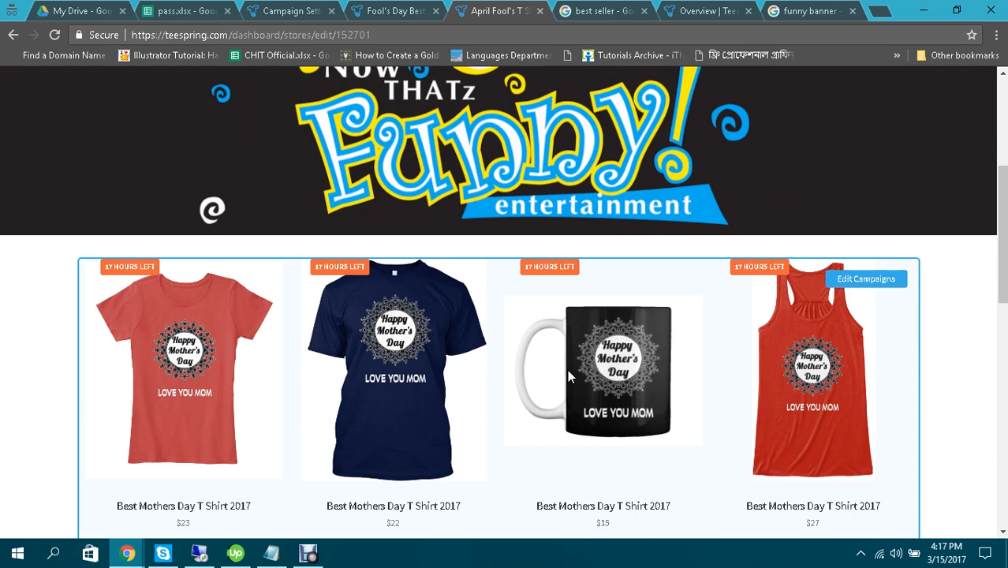
Step: Look over the storefront's campaigns, reopen the store settings and select the whole URL permalink
scroll(571, 377, down, 4)
scroll(571, 377, up, 4)
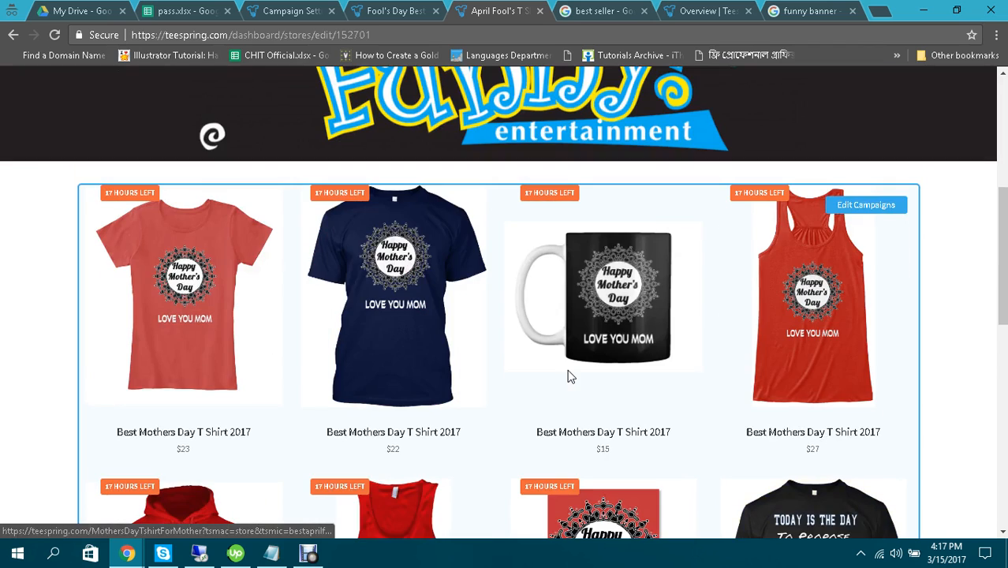
scroll(677, 288, up, 5)
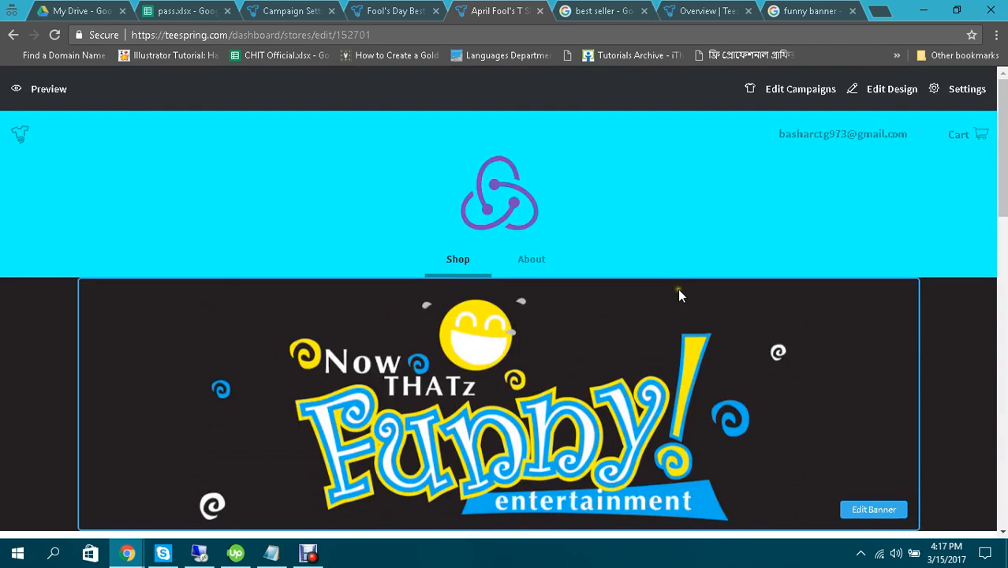
click(964, 86)
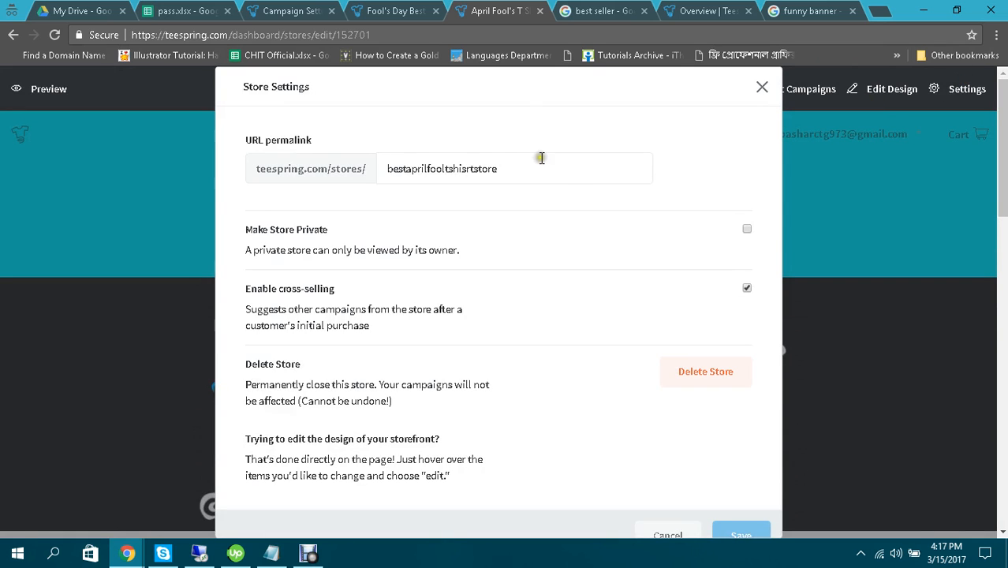
double_click(558, 172)
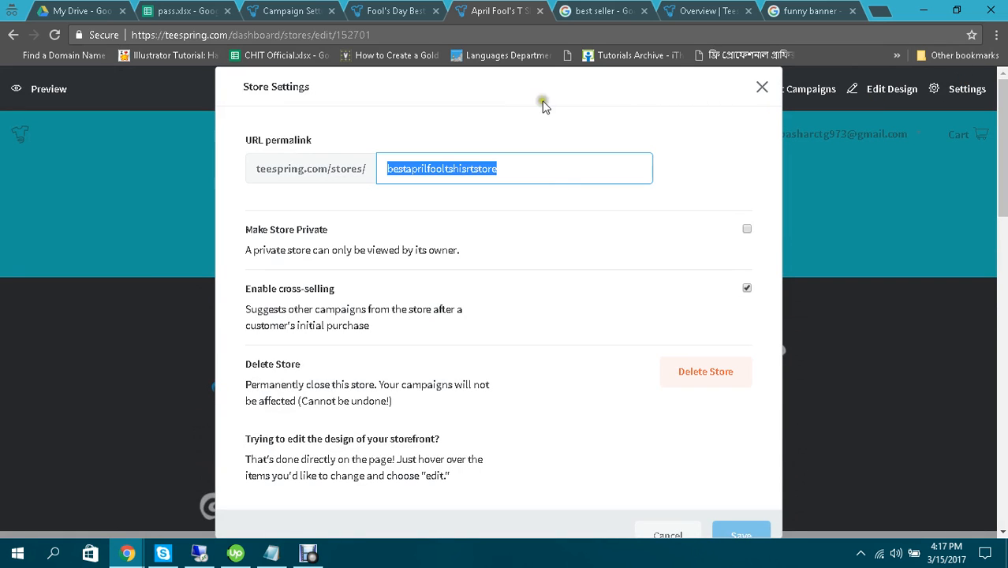
Step: Open the public storefront at teespring.com/stores/bestaprilfooltshisrtstore in the browser tab holding the best seller image search
click(588, 11)
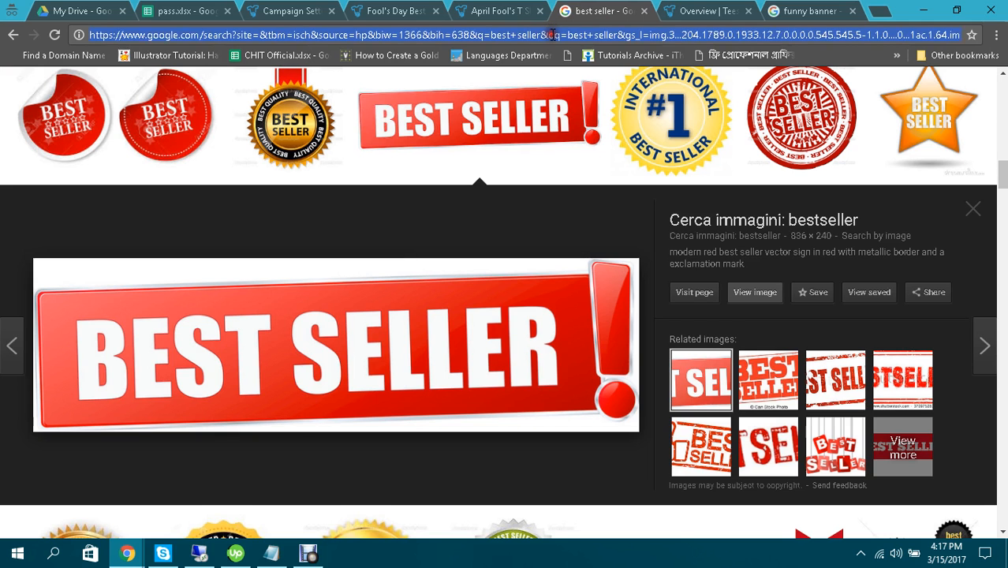
click(552, 35)
text(teespring.com)
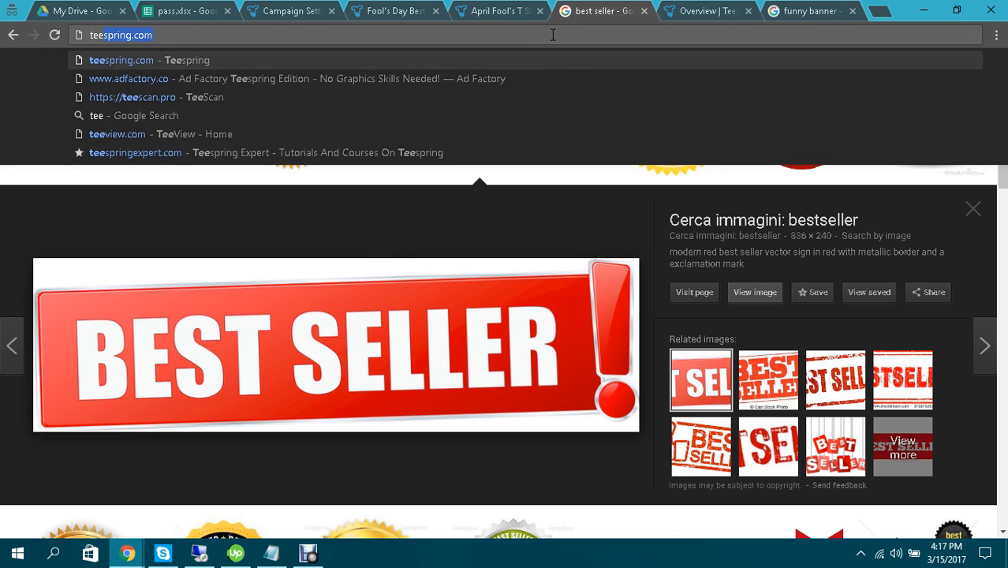
key(Right)
text(/)
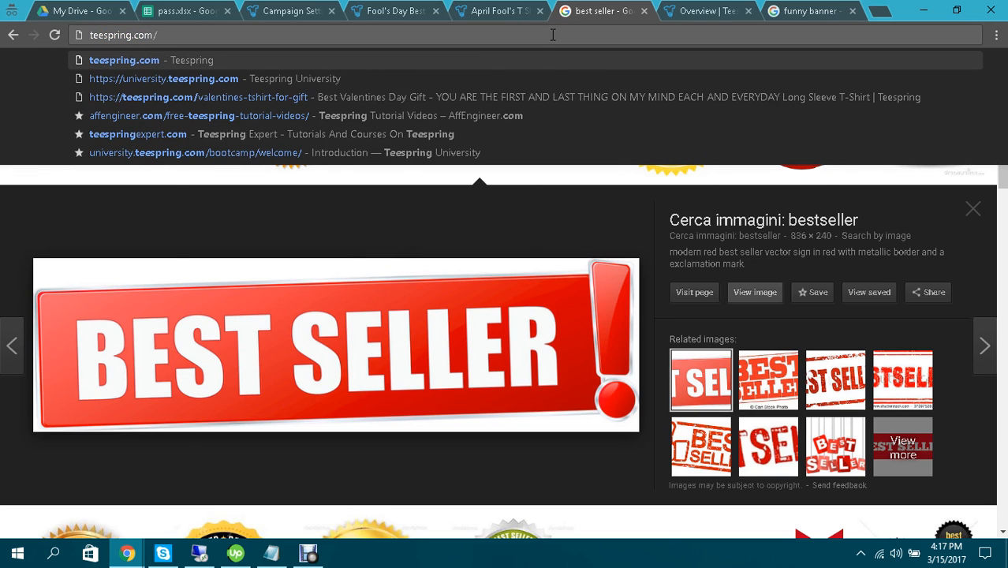
text(stores)
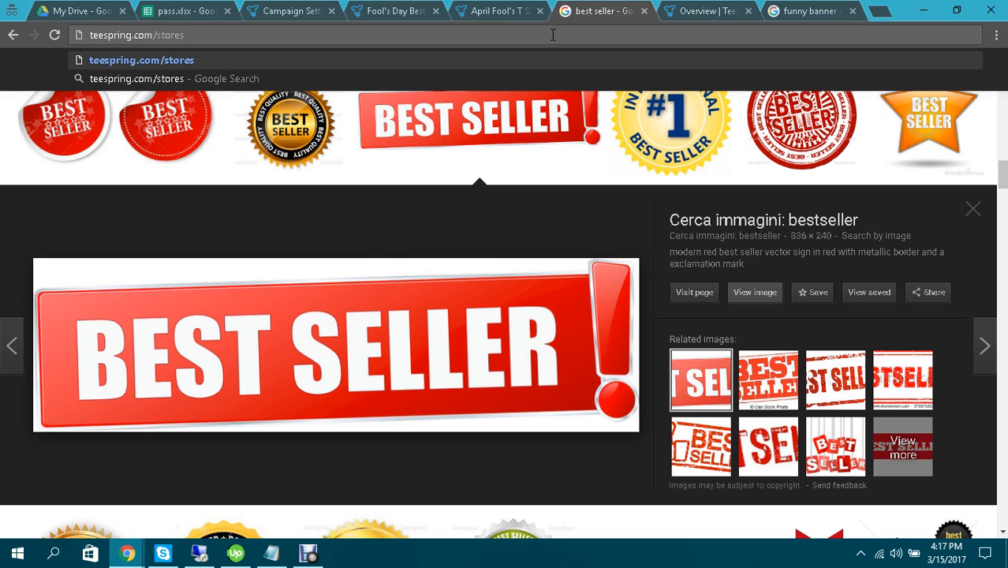
text(/)
text(bestaprilfoolstshirtstore)
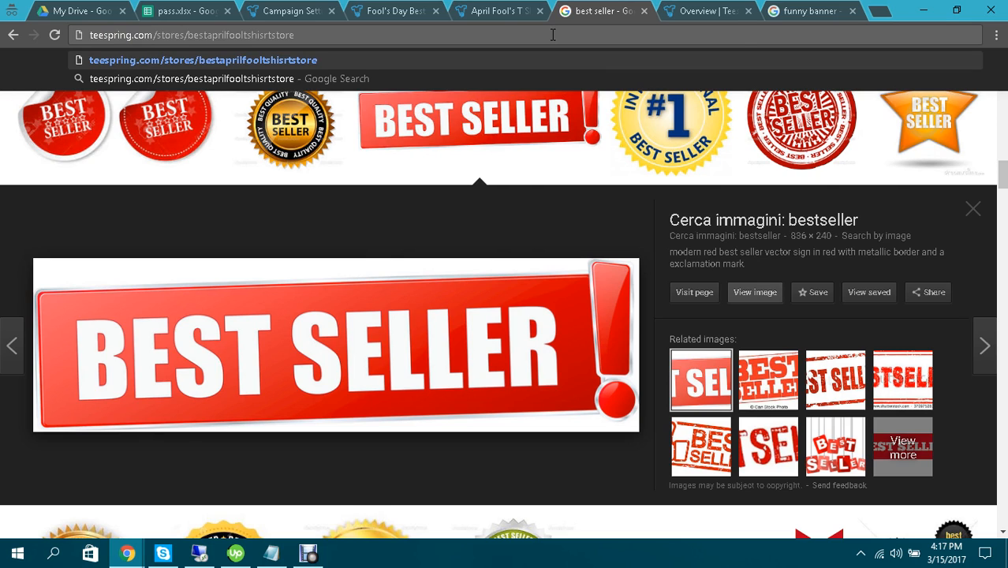
key(Return)
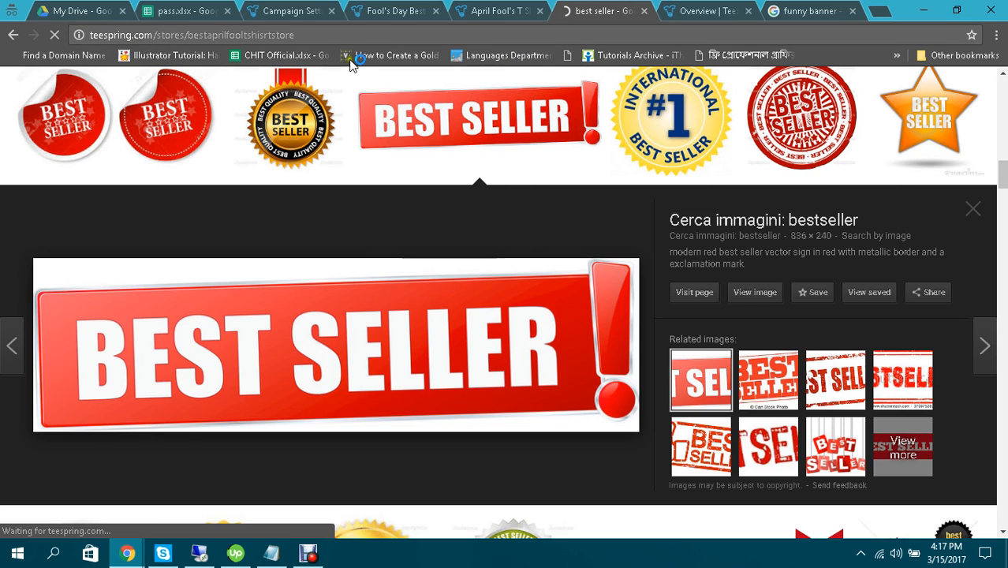
click(292, 35)
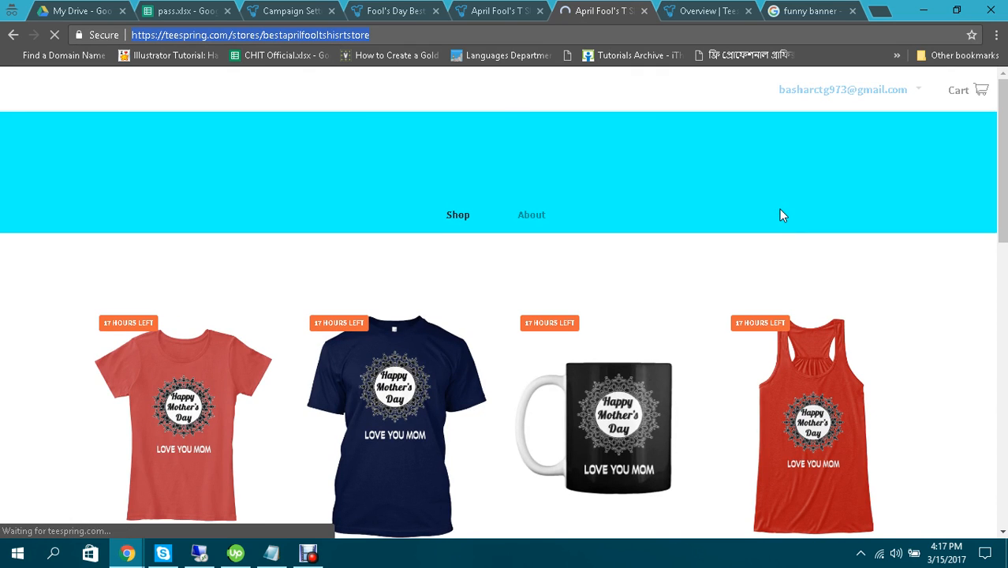
Step: Look through the banner and the listed products on the public storefront page
scroll(780, 215, down, 2)
scroll(781, 215, down, 4)
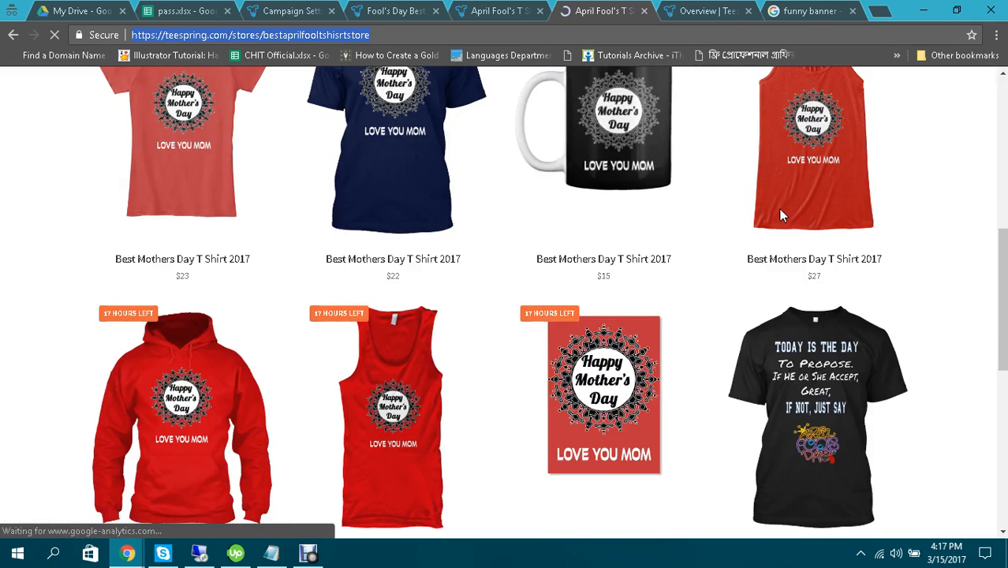
scroll(780, 215, down, 3)
scroll(780, 215, up, 3)
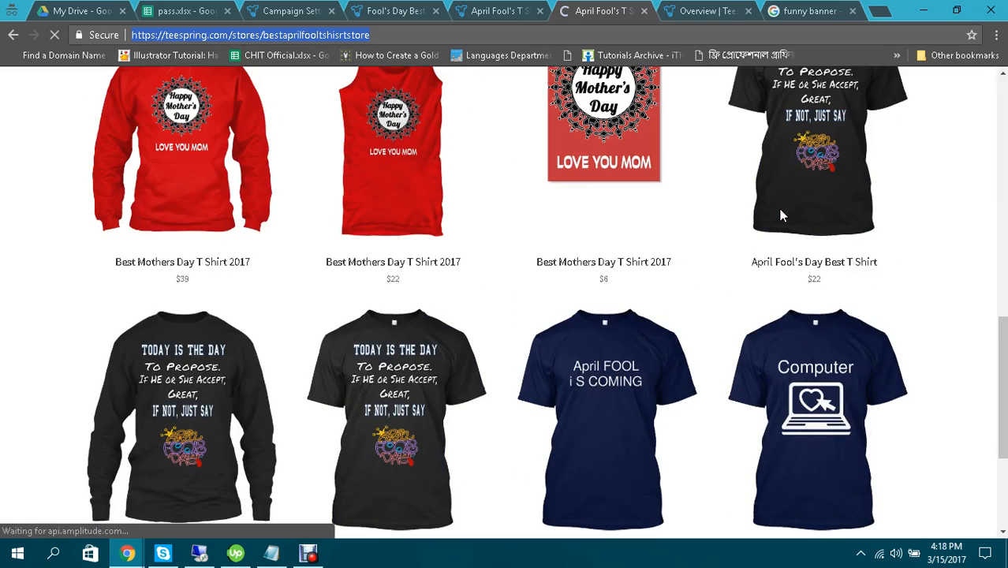
scroll(780, 215, up, 10)
scroll(780, 214, down, 4)
scroll(780, 214, up, 1)
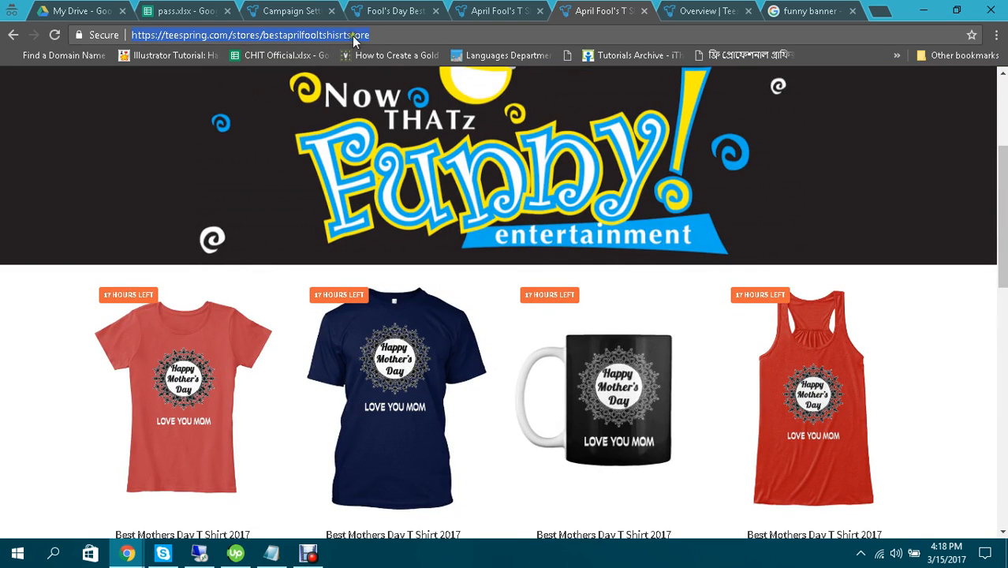
scroll(582, 187, down, 2)
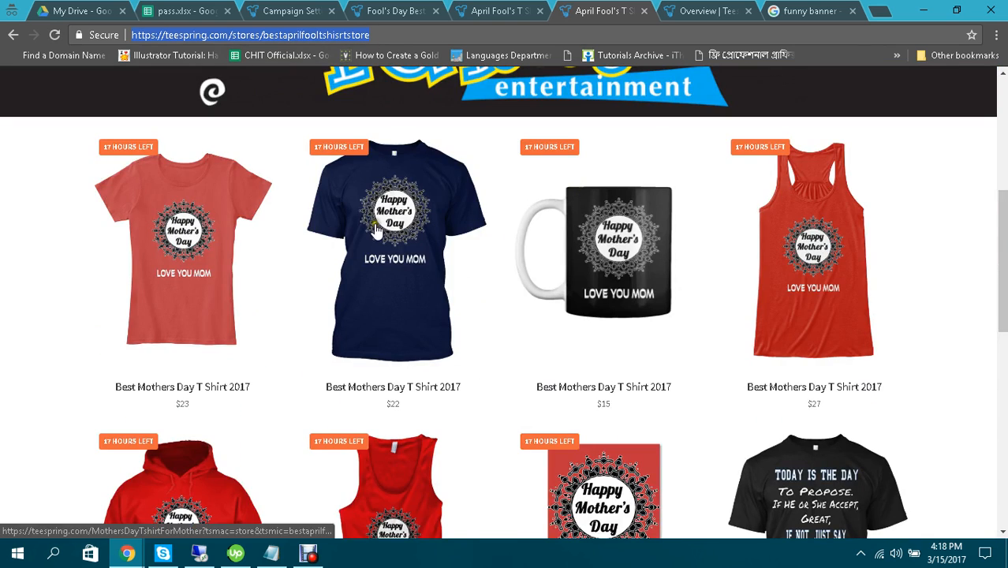
Step: Open the navy Best Mothers Day T Shirt 2017 from the storefront and review its product options
click(406, 224)
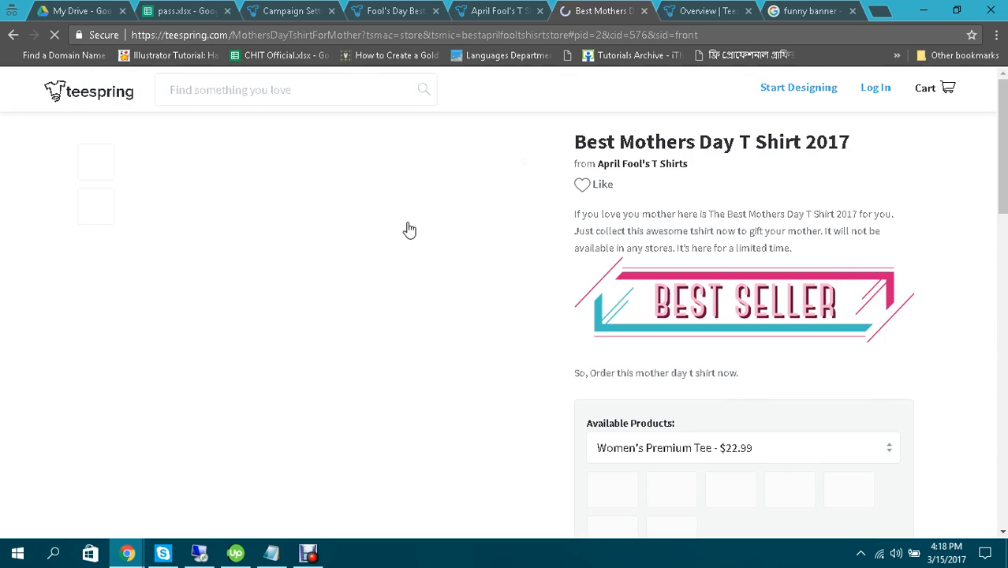
scroll(634, 244, down, 2)
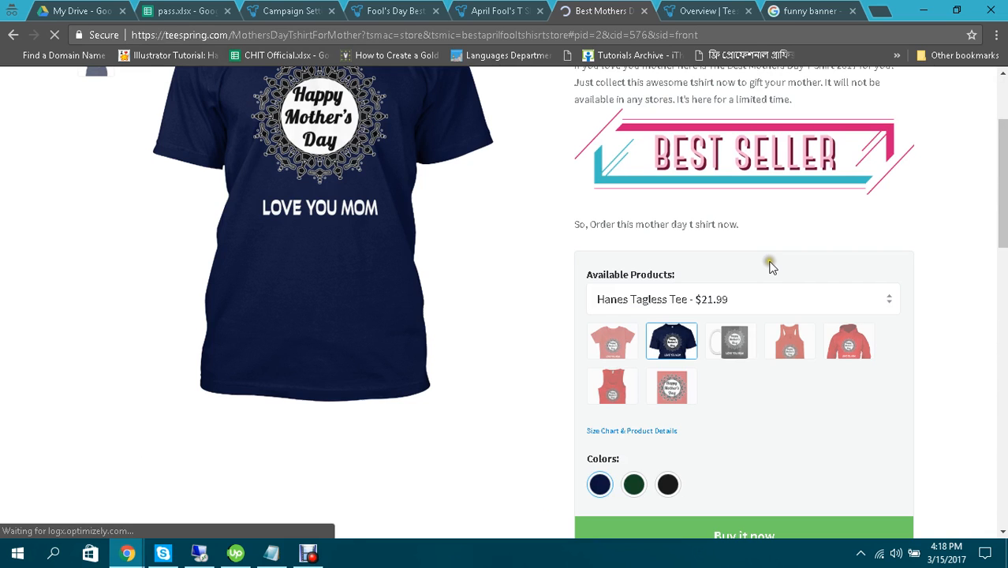
scroll(766, 456, down, 2)
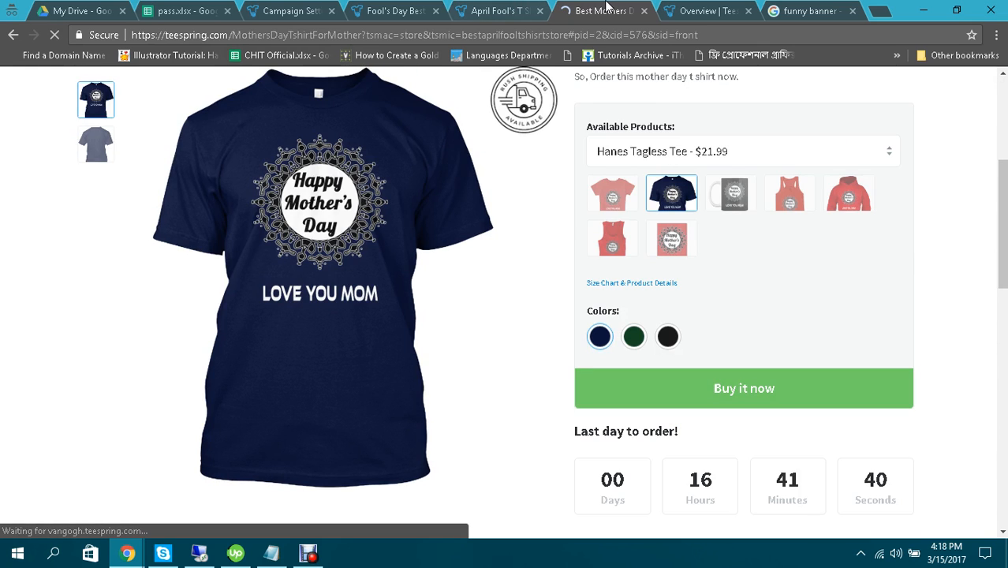
click(423, 6)
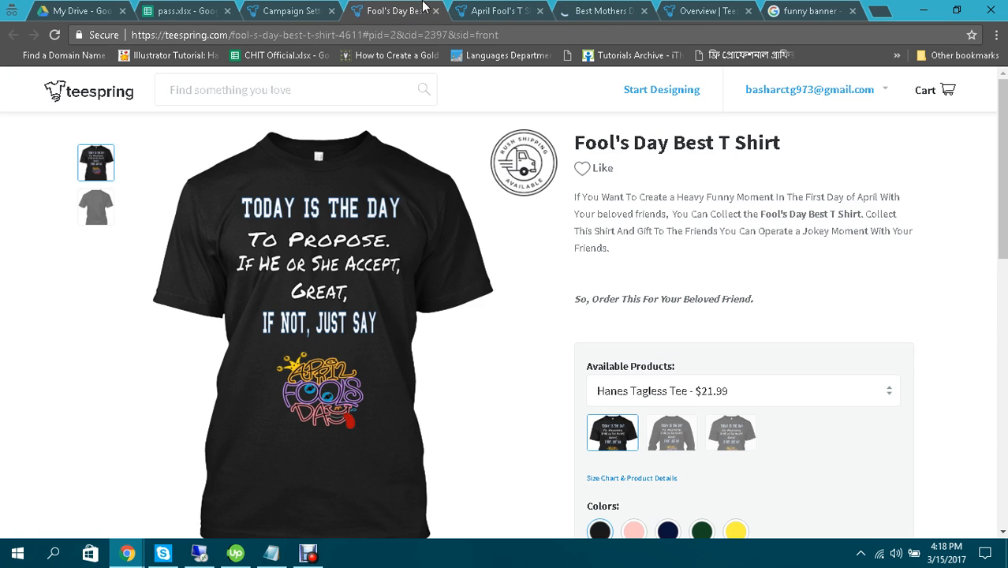
click(505, 10)
click(603, 11)
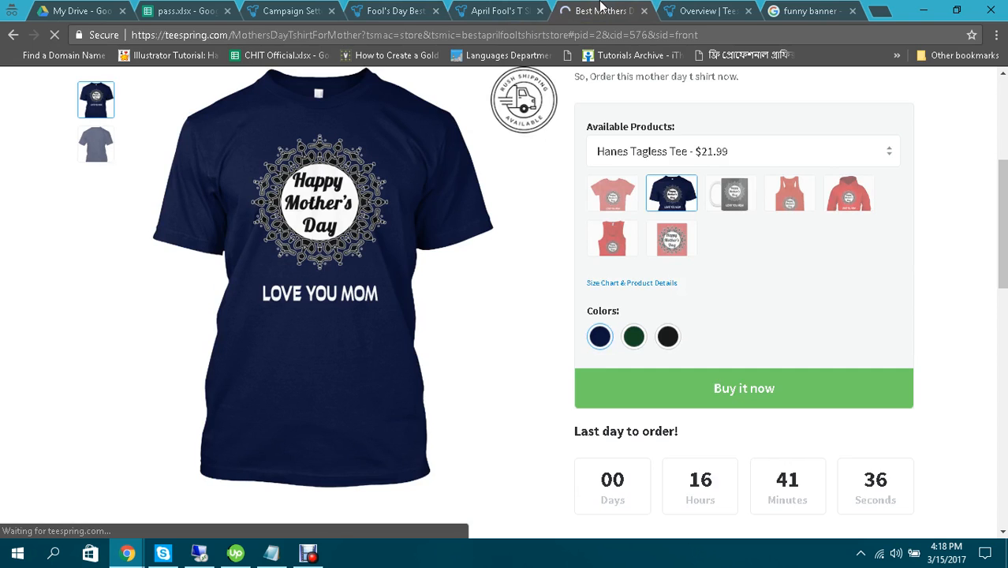
mouse_move(314, 556)
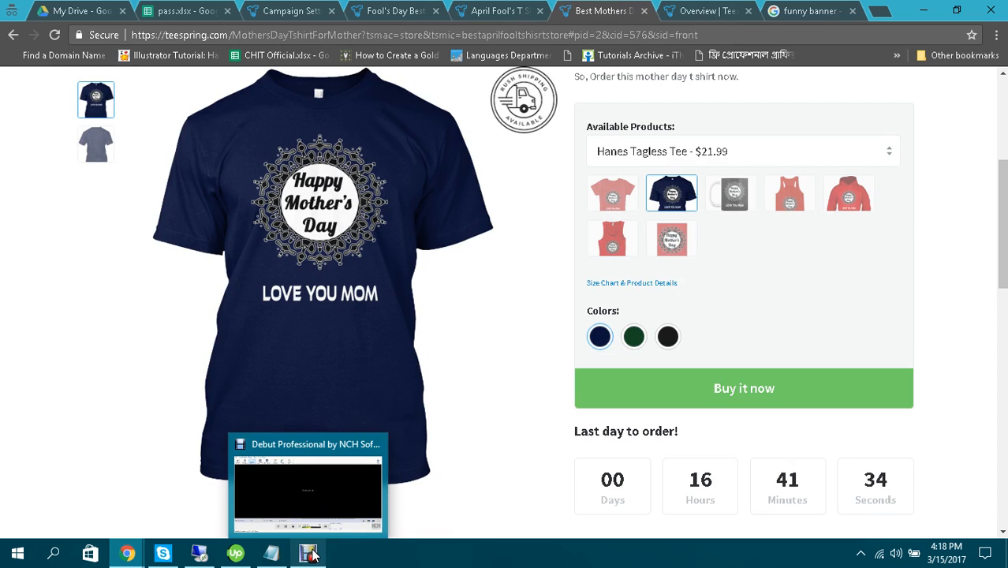